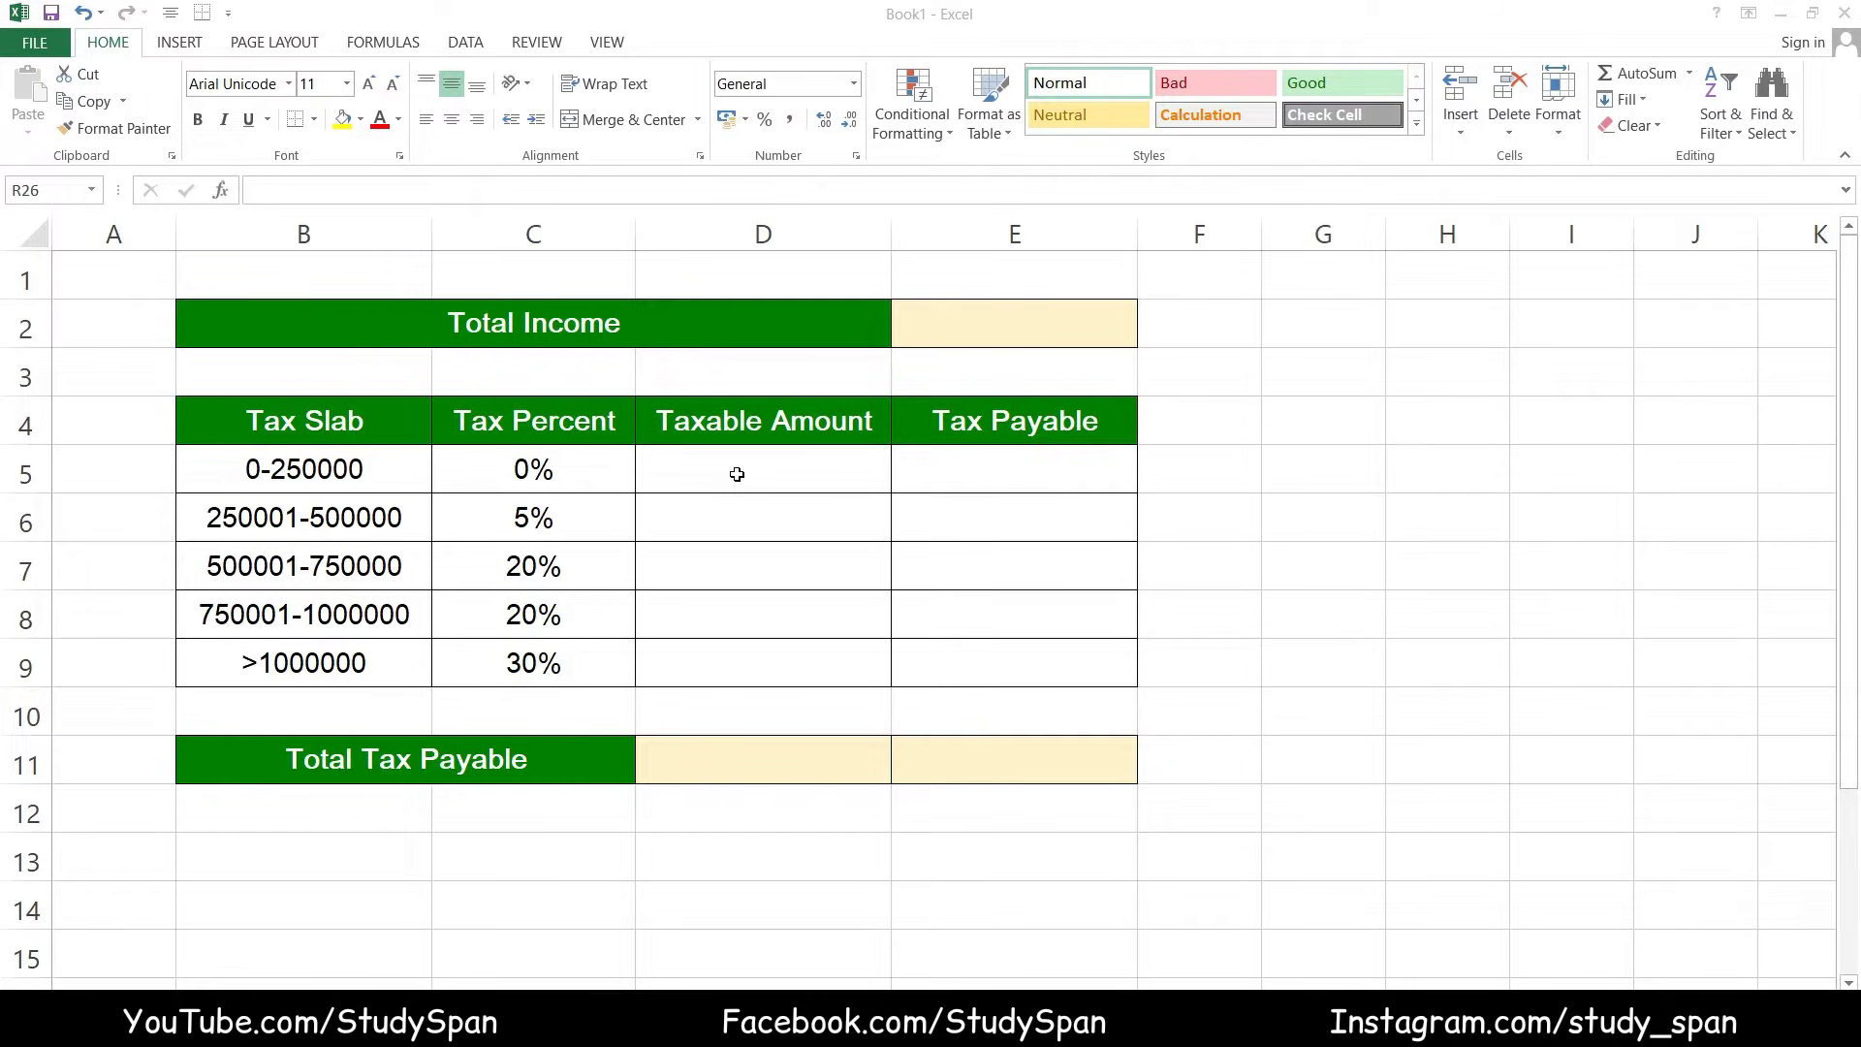
Enter the formula =IF(E2>250000,250000,E2) as the Taxable Amount for the 0-250000 slab in D5
click(737, 474)
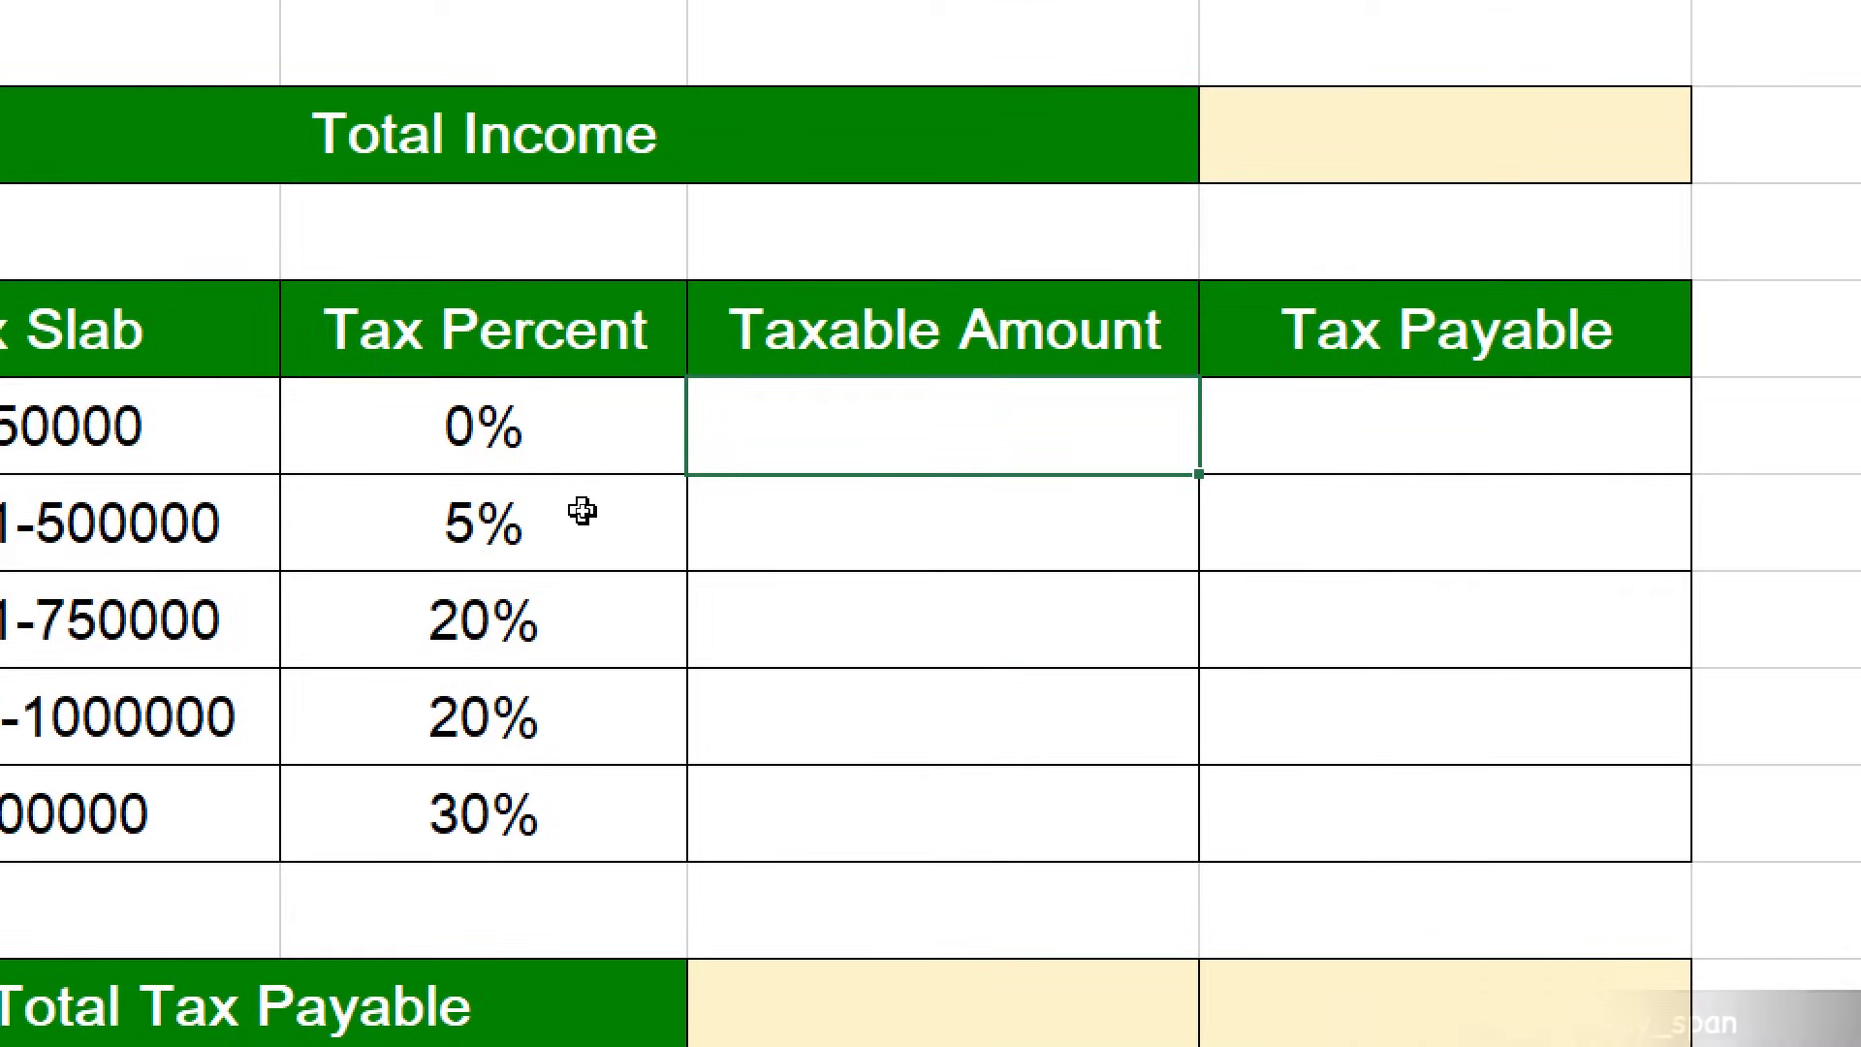
text(=IF()
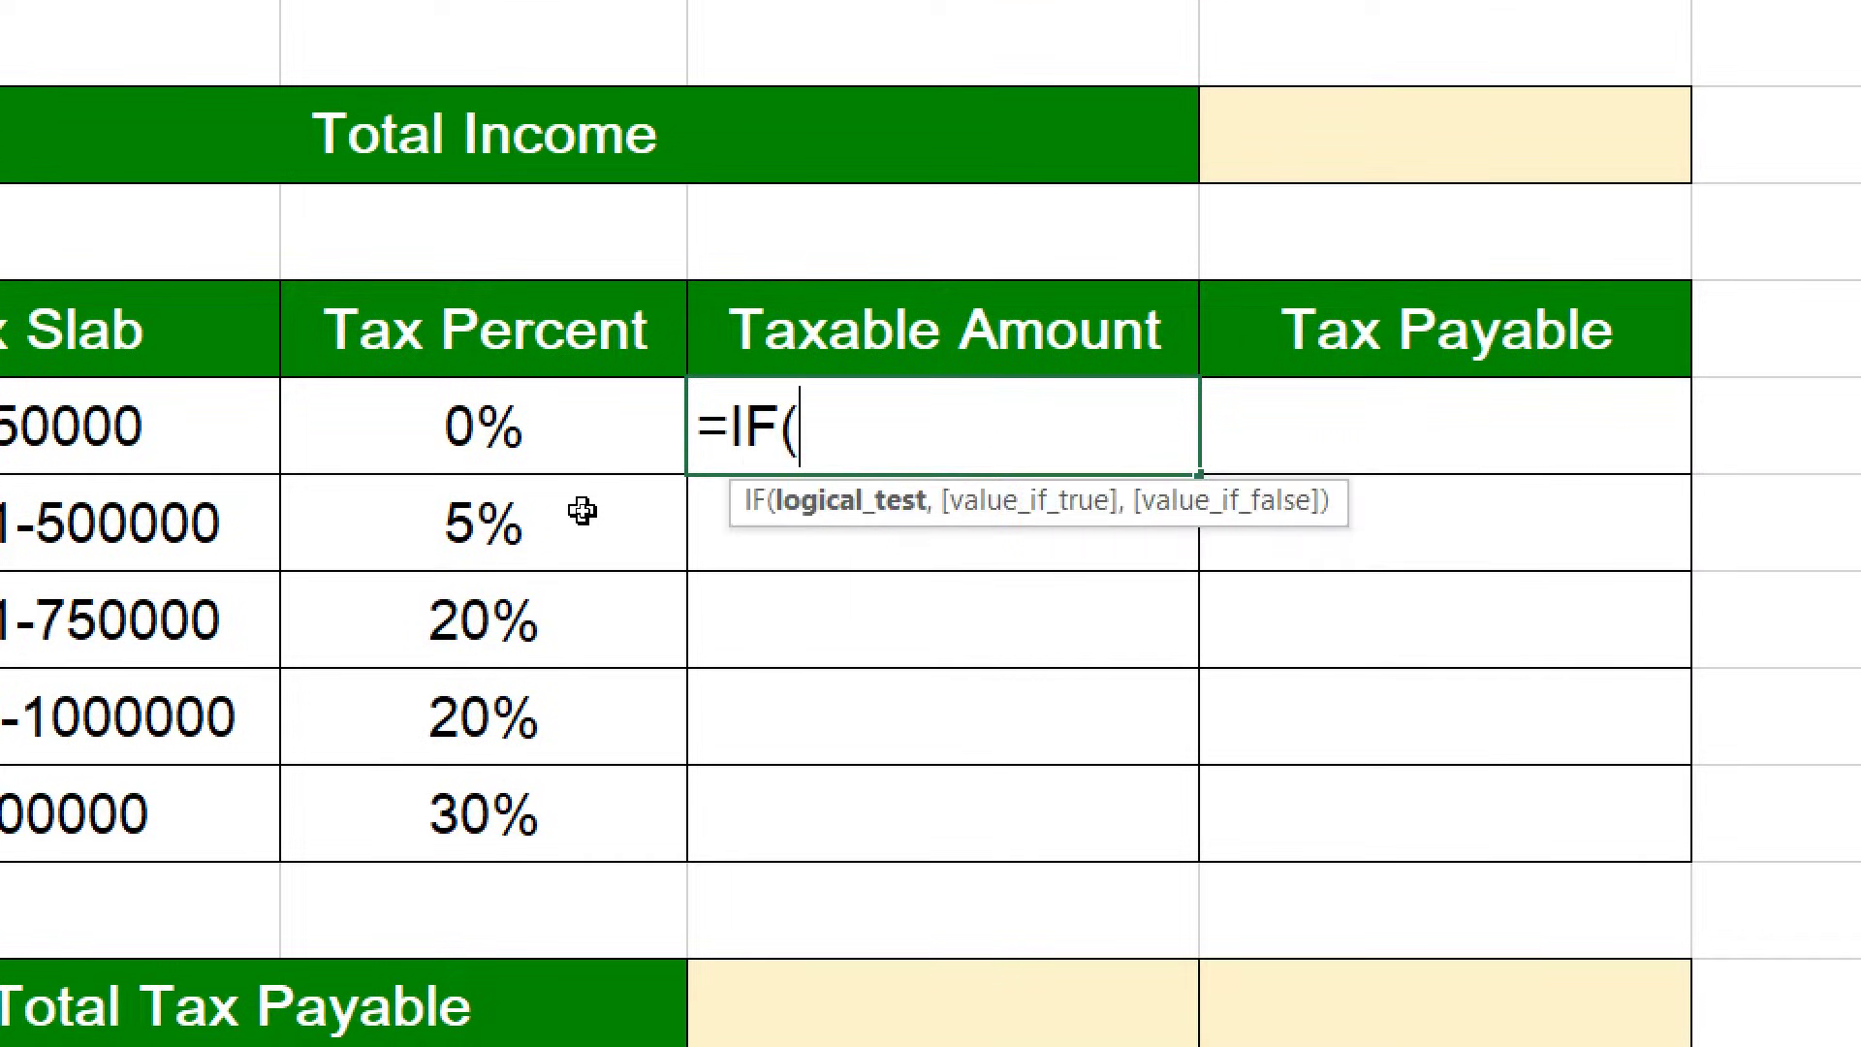
click(1252, 158)
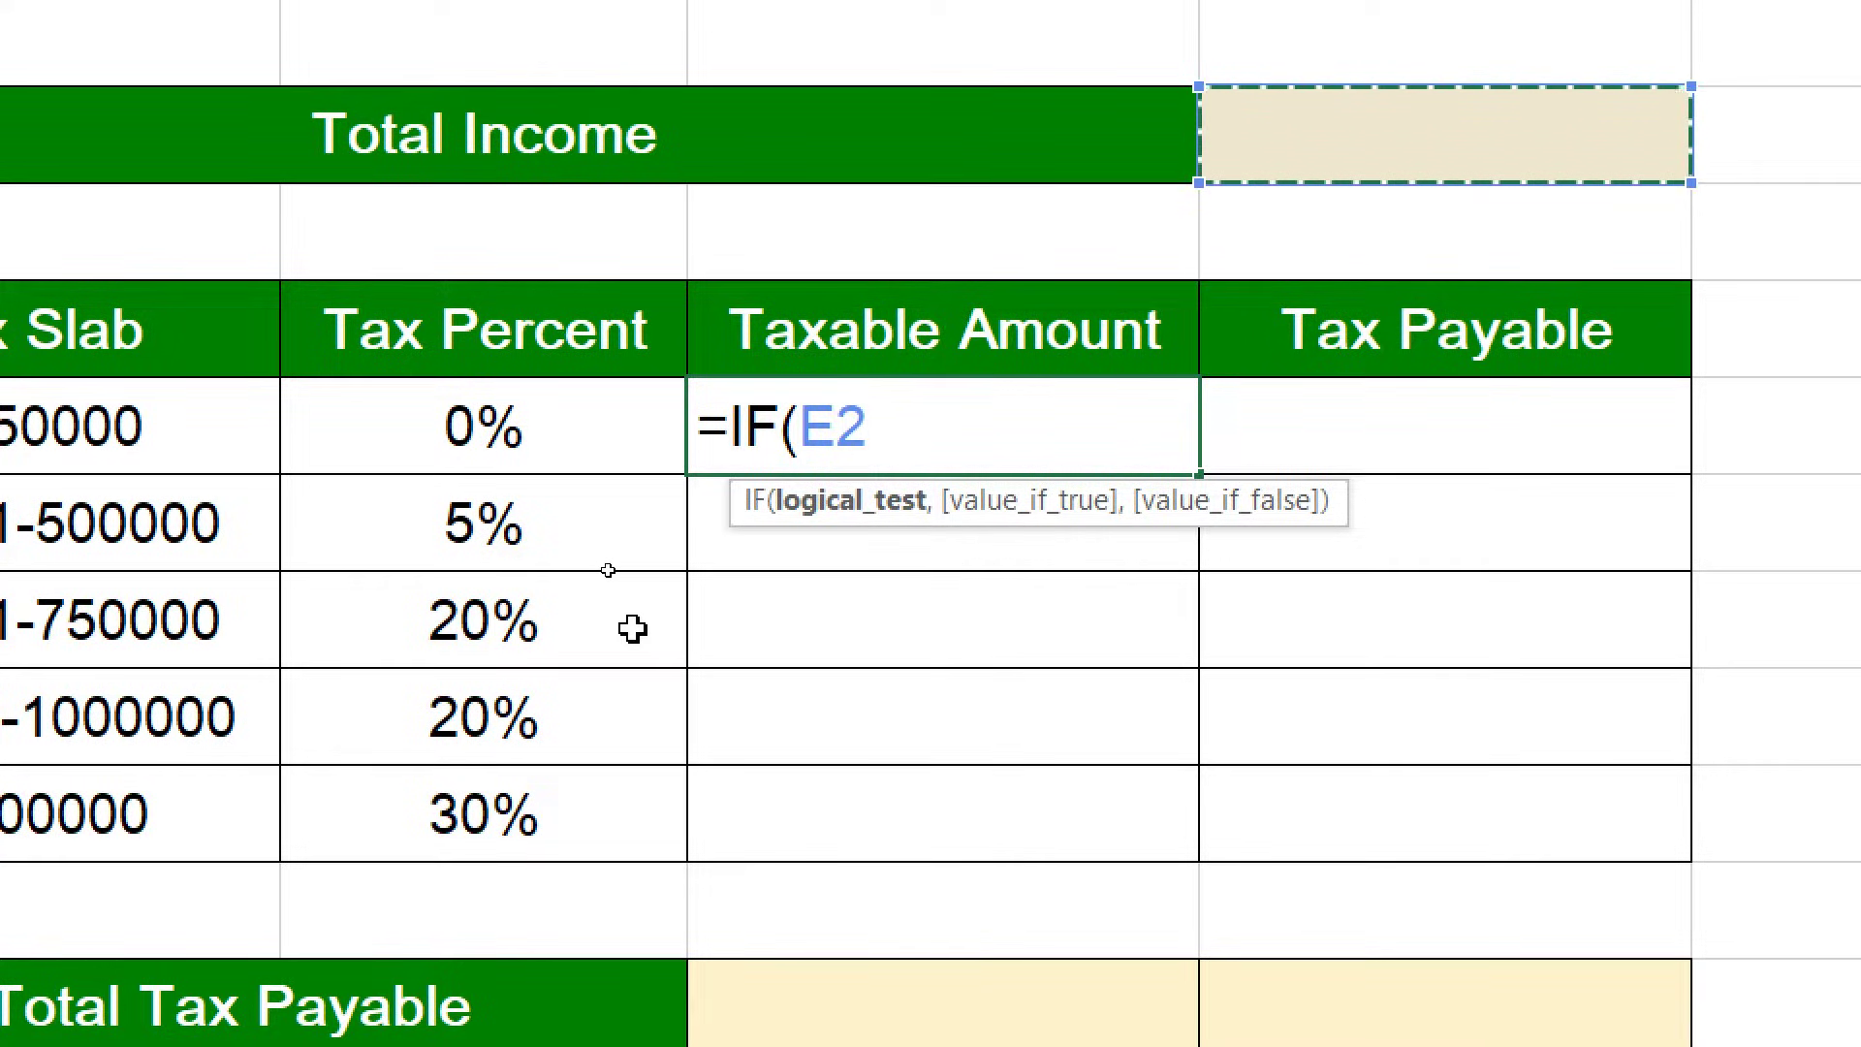
text(>)
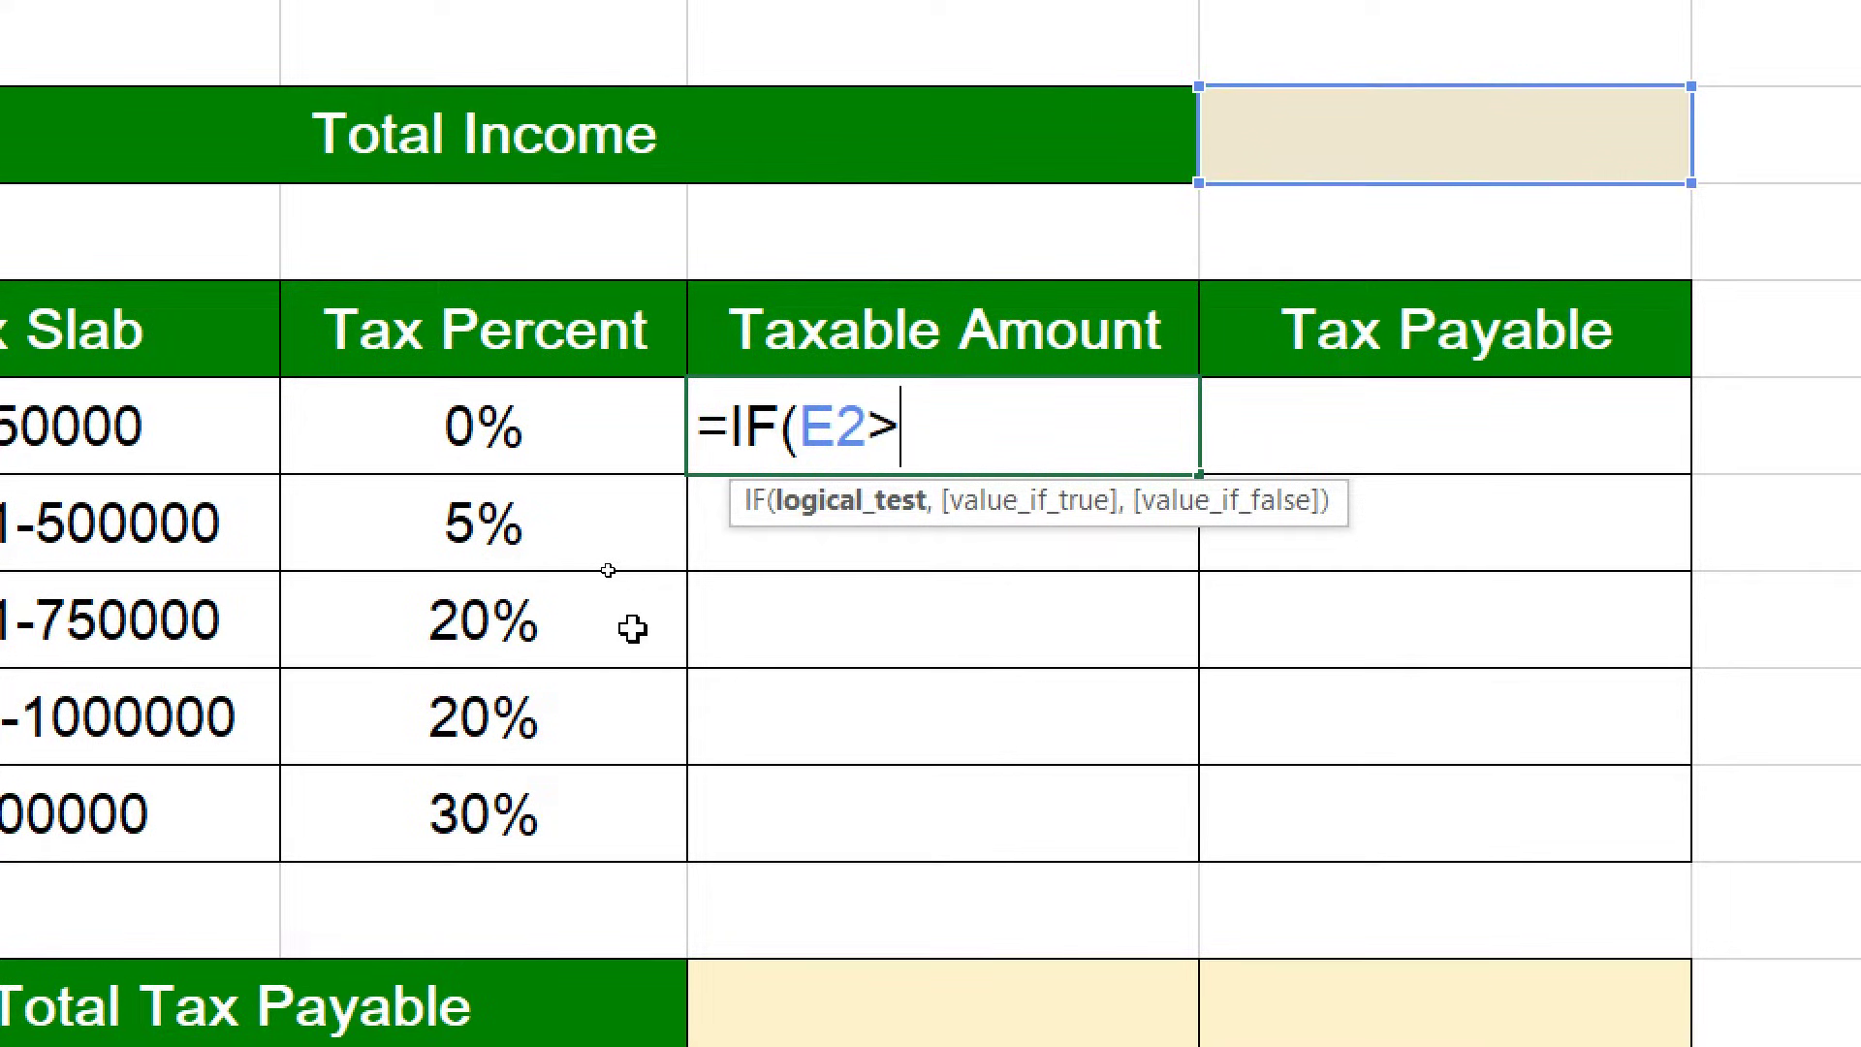
text(250000)
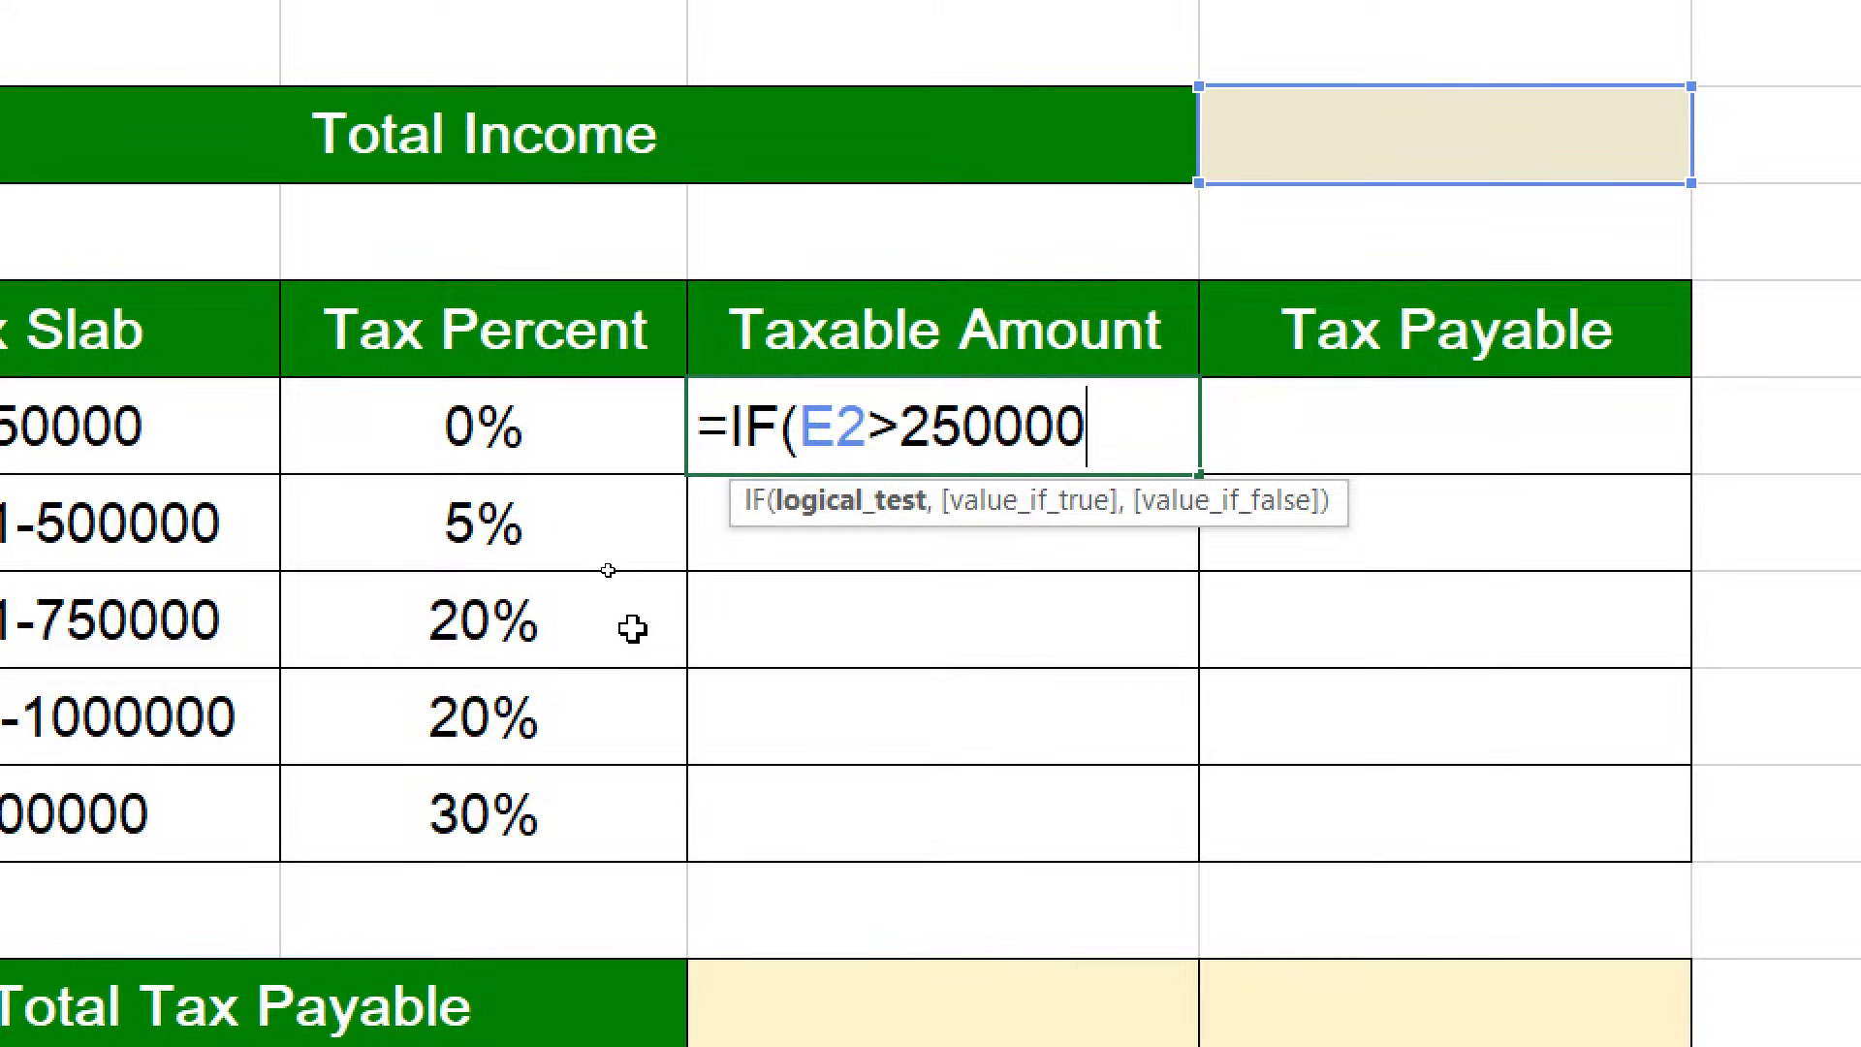
text(,)
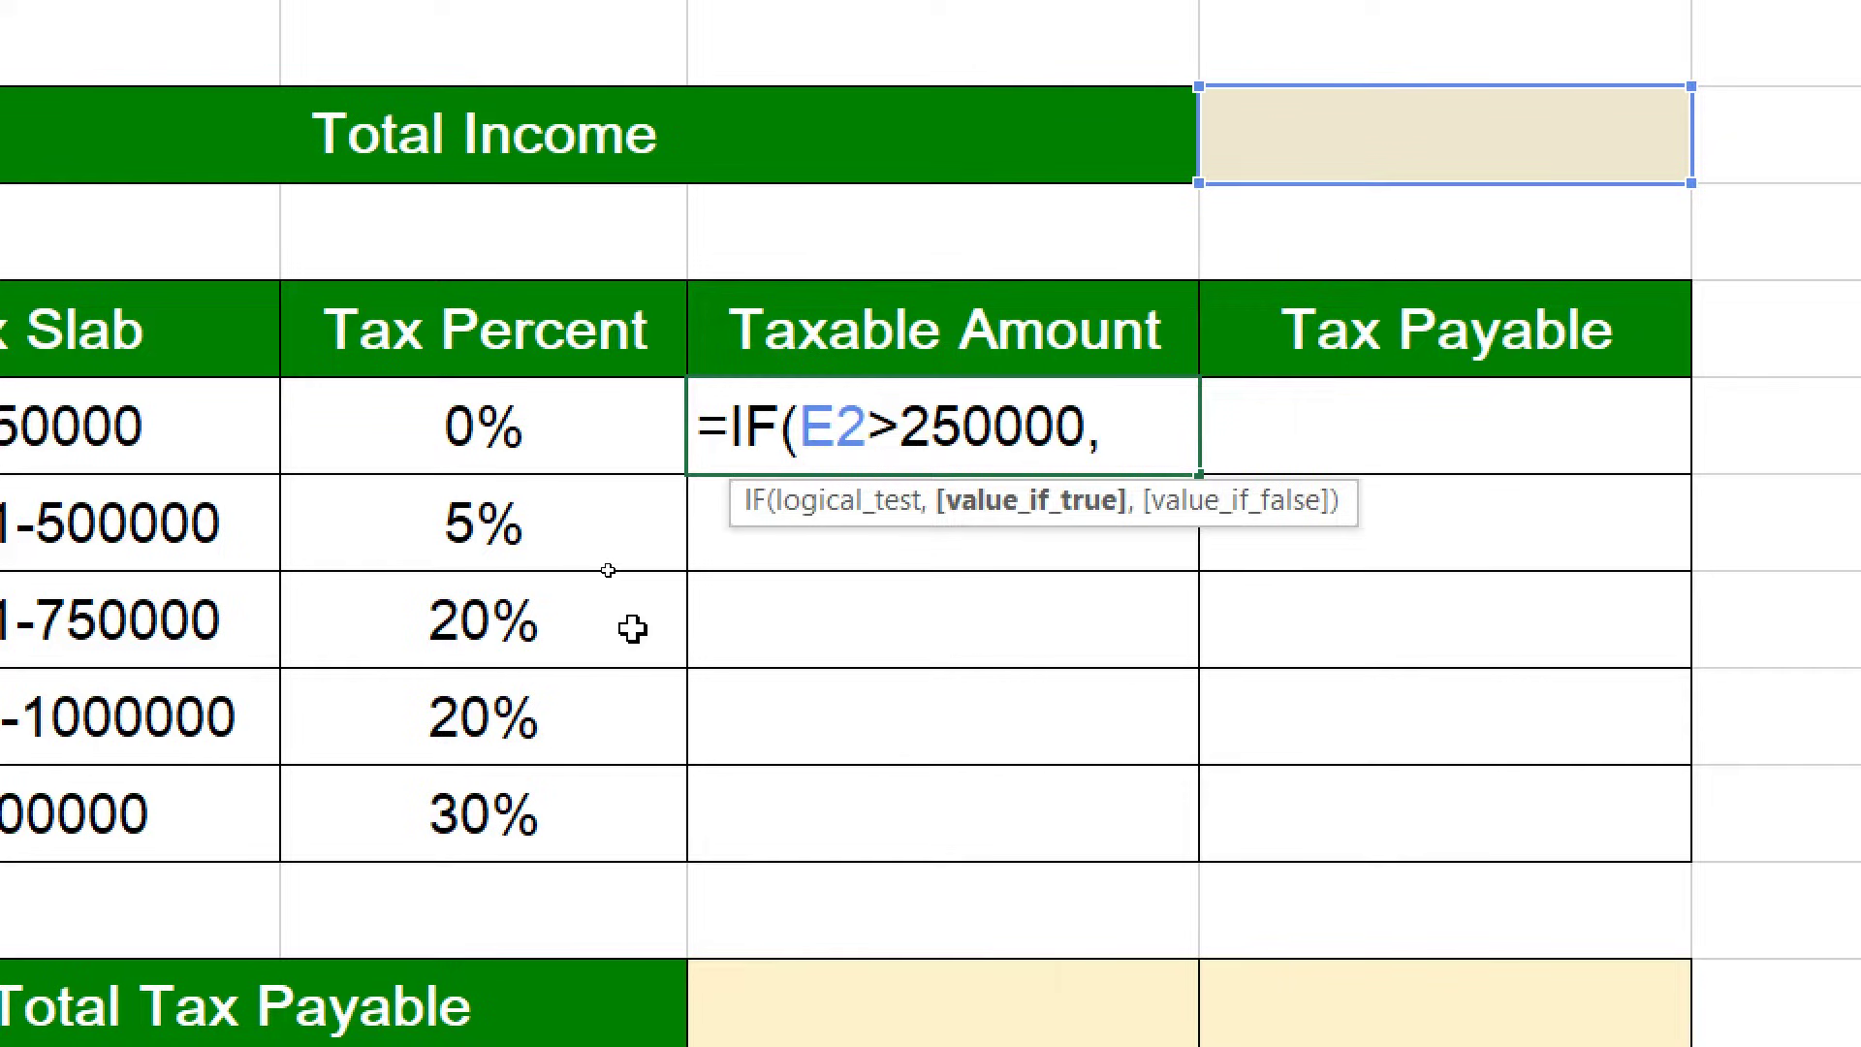
text(250000)
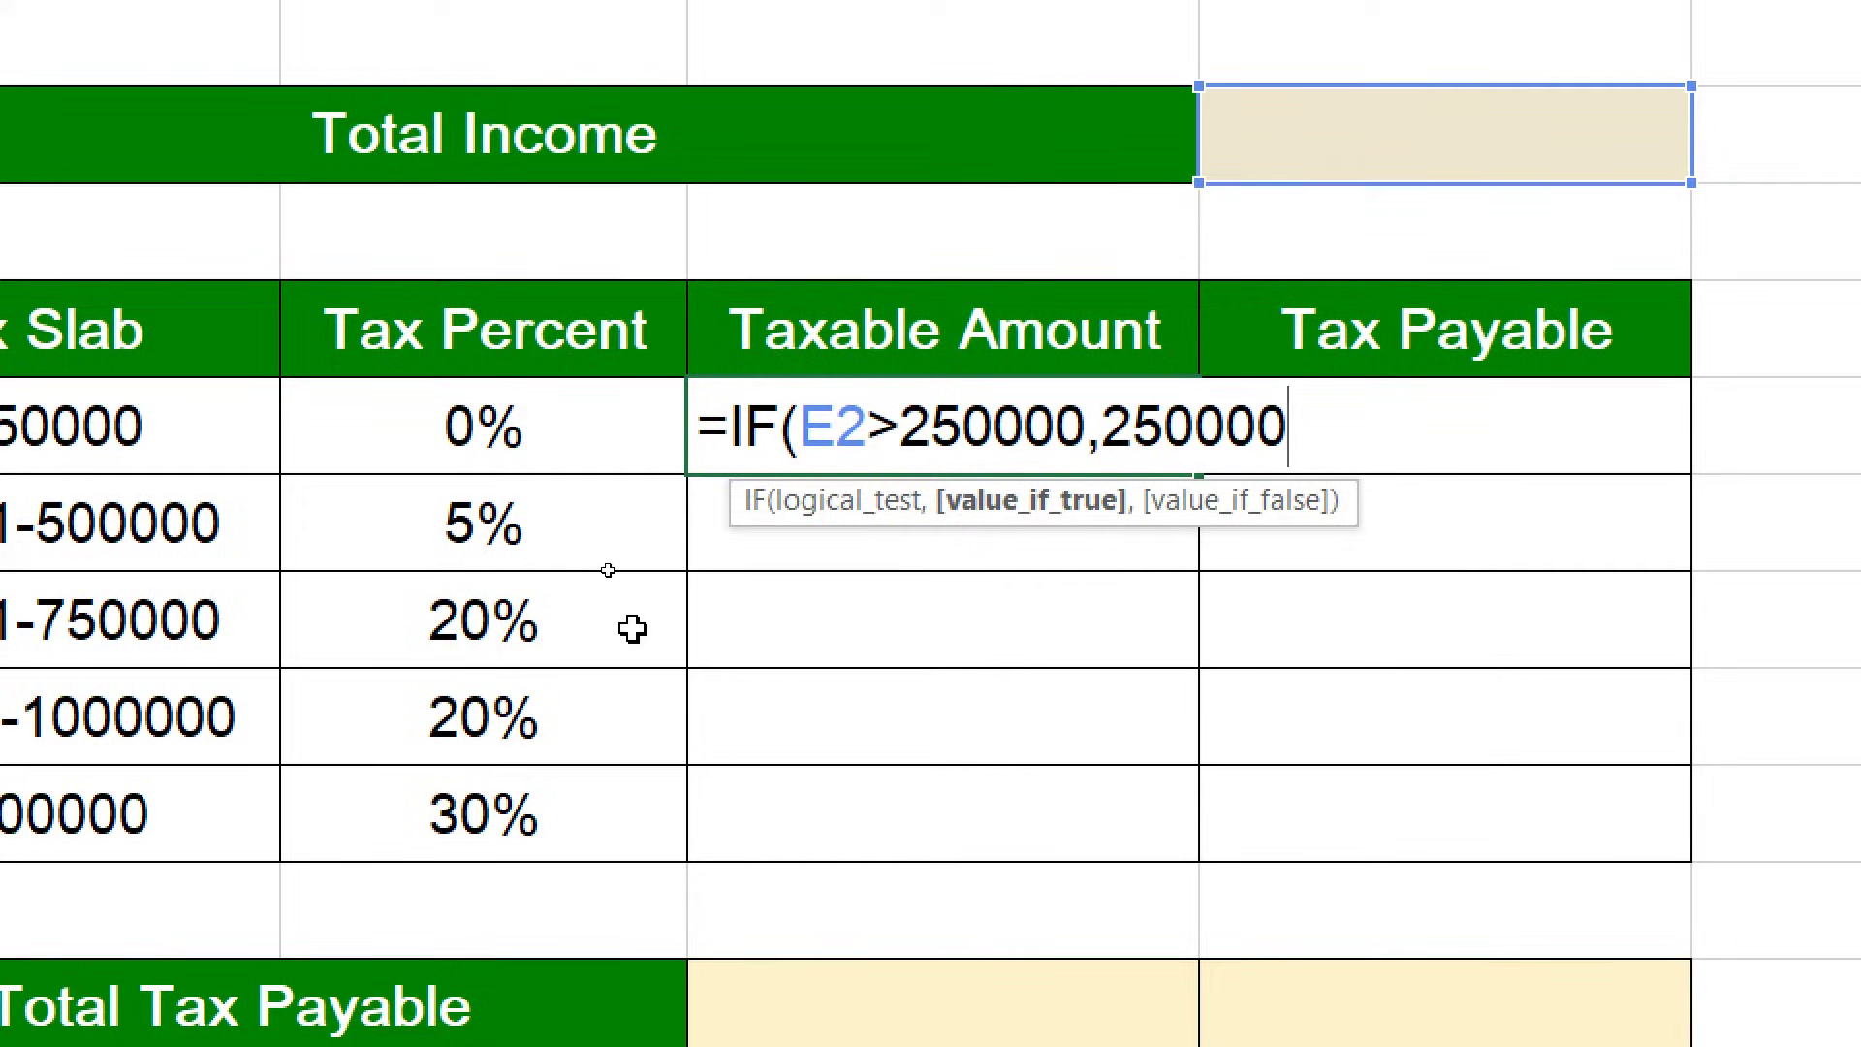
text(,)
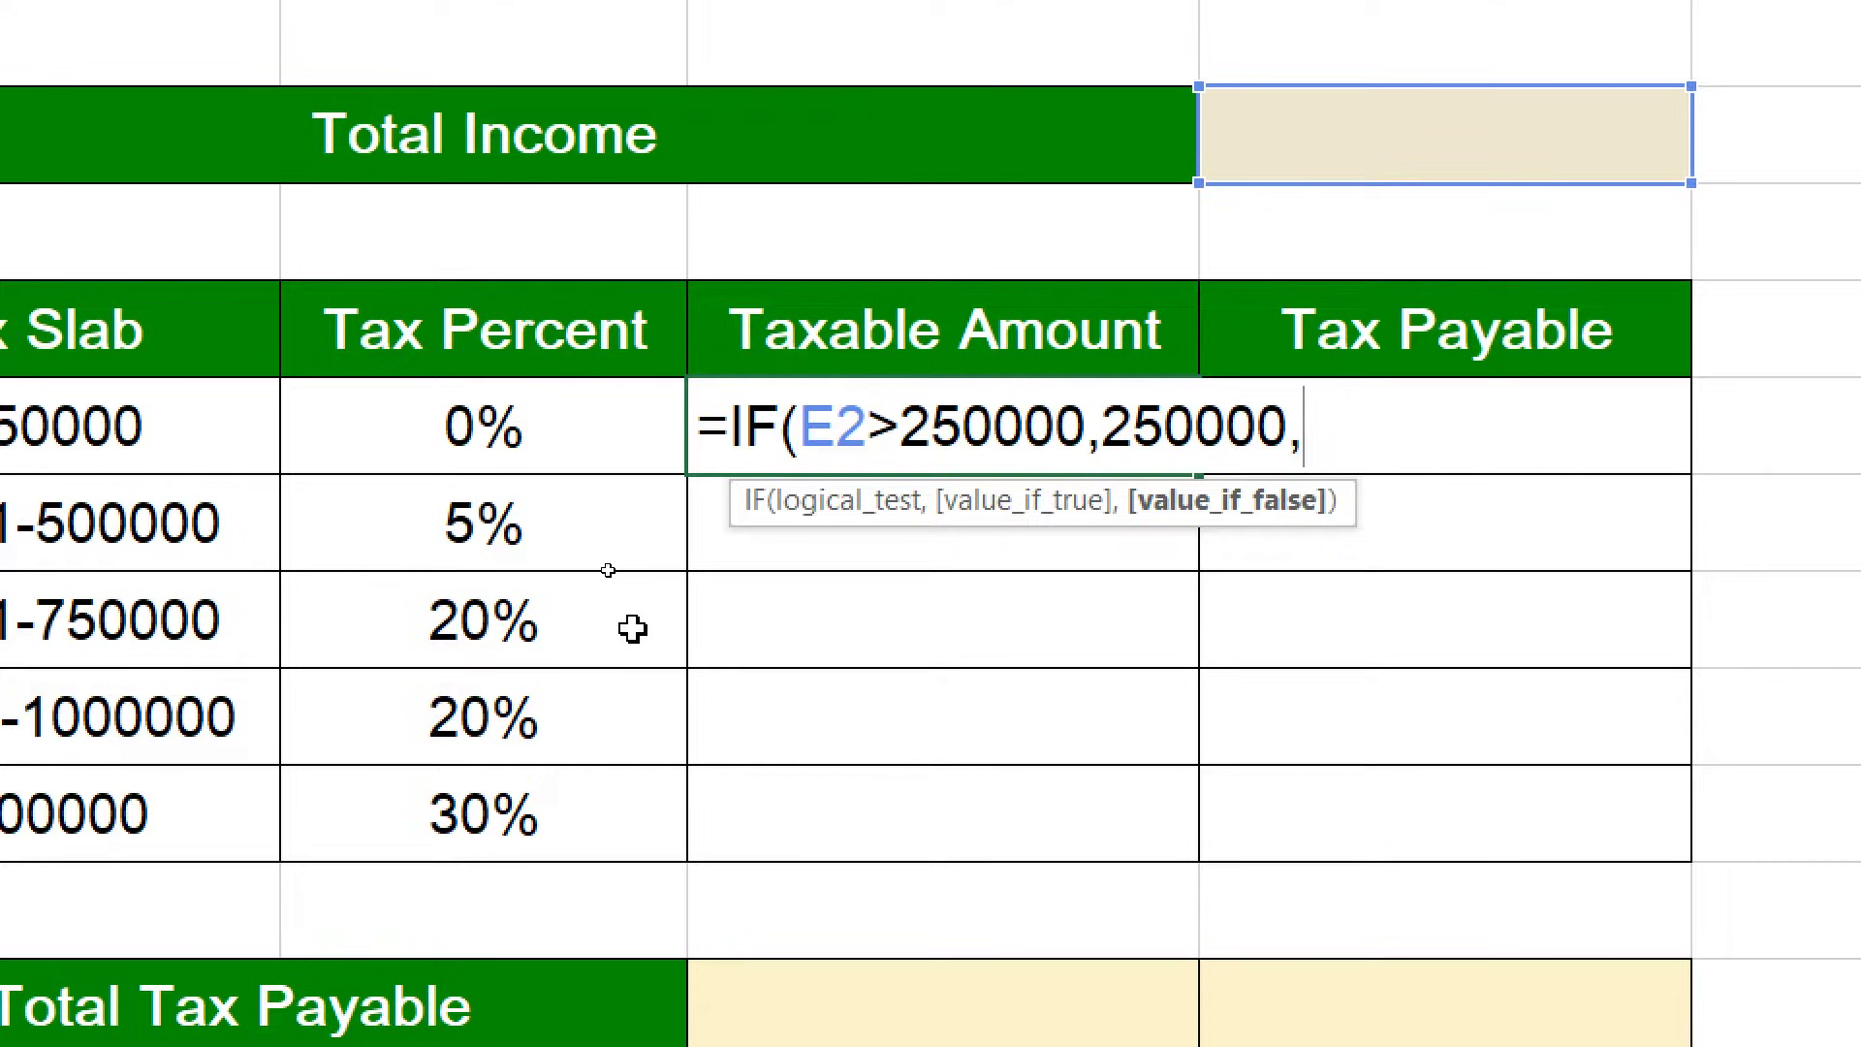
click(1282, 164)
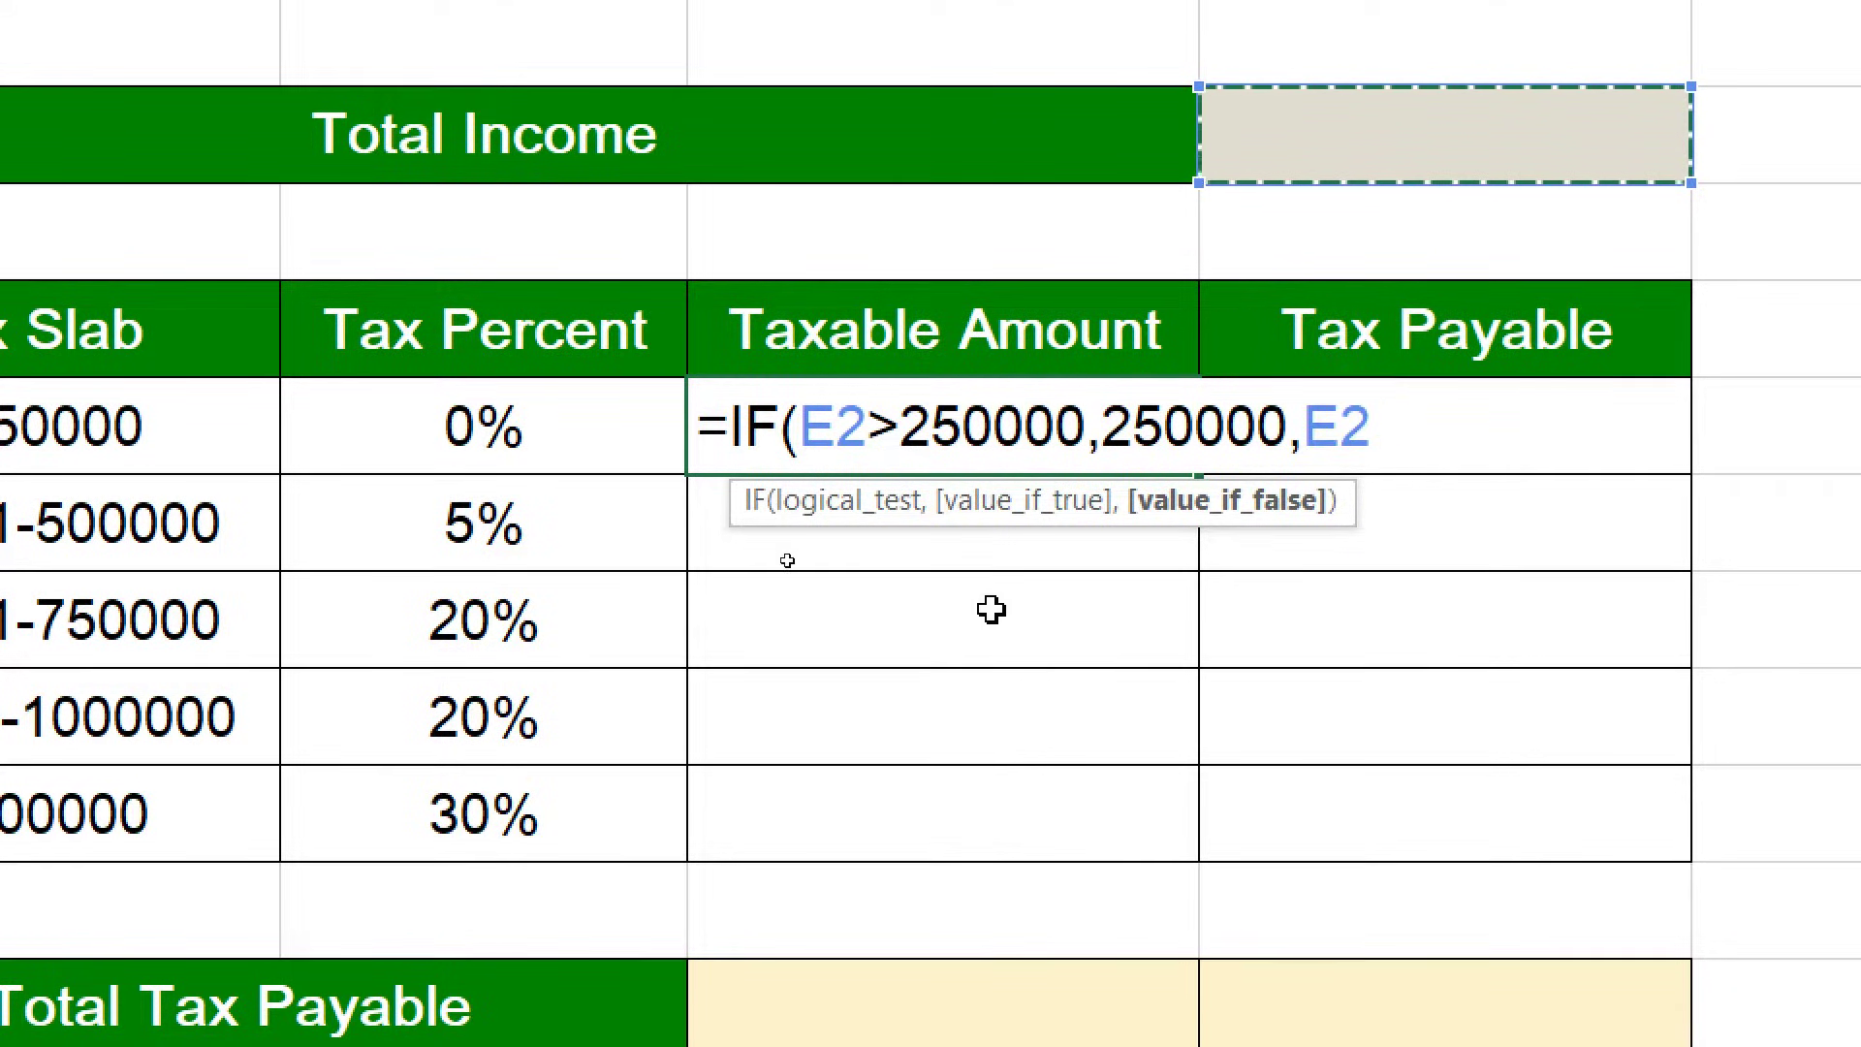
text())
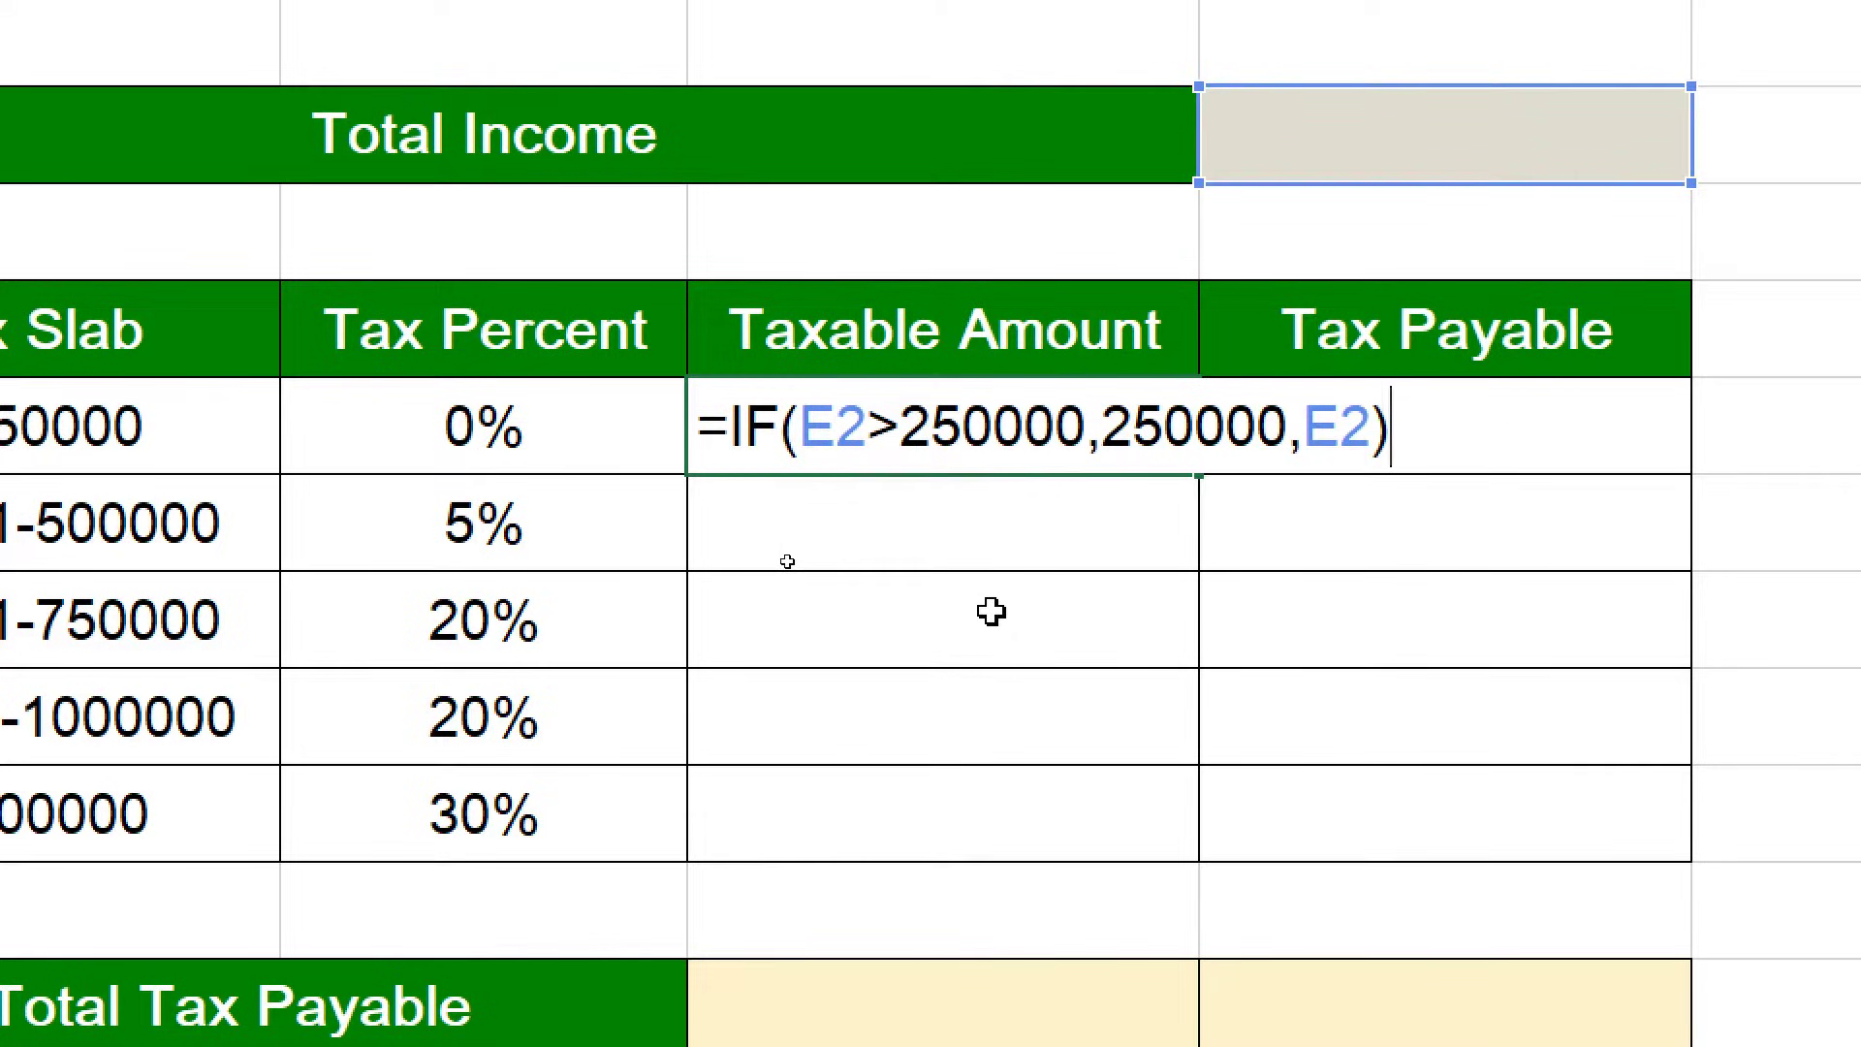
key(Return)
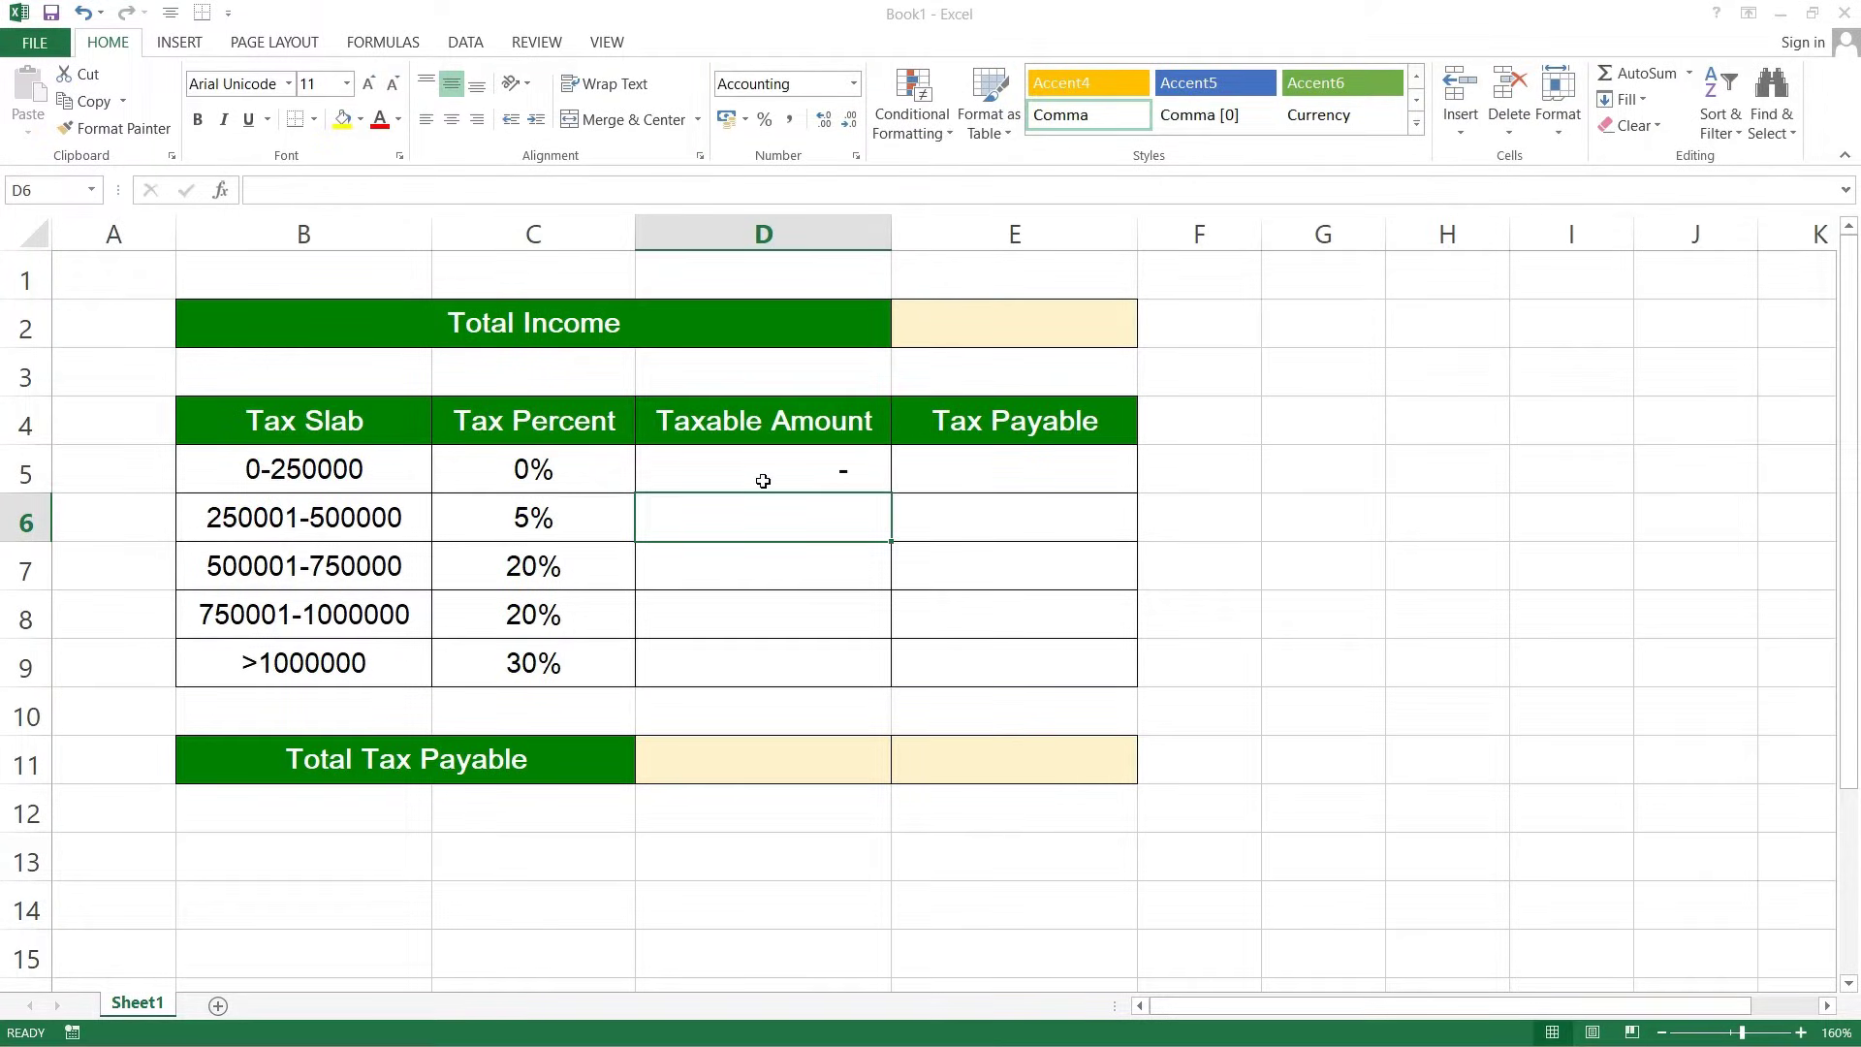
Enter 500000 as the Total Income in E2 to test the first slab's formula
click(998, 319)
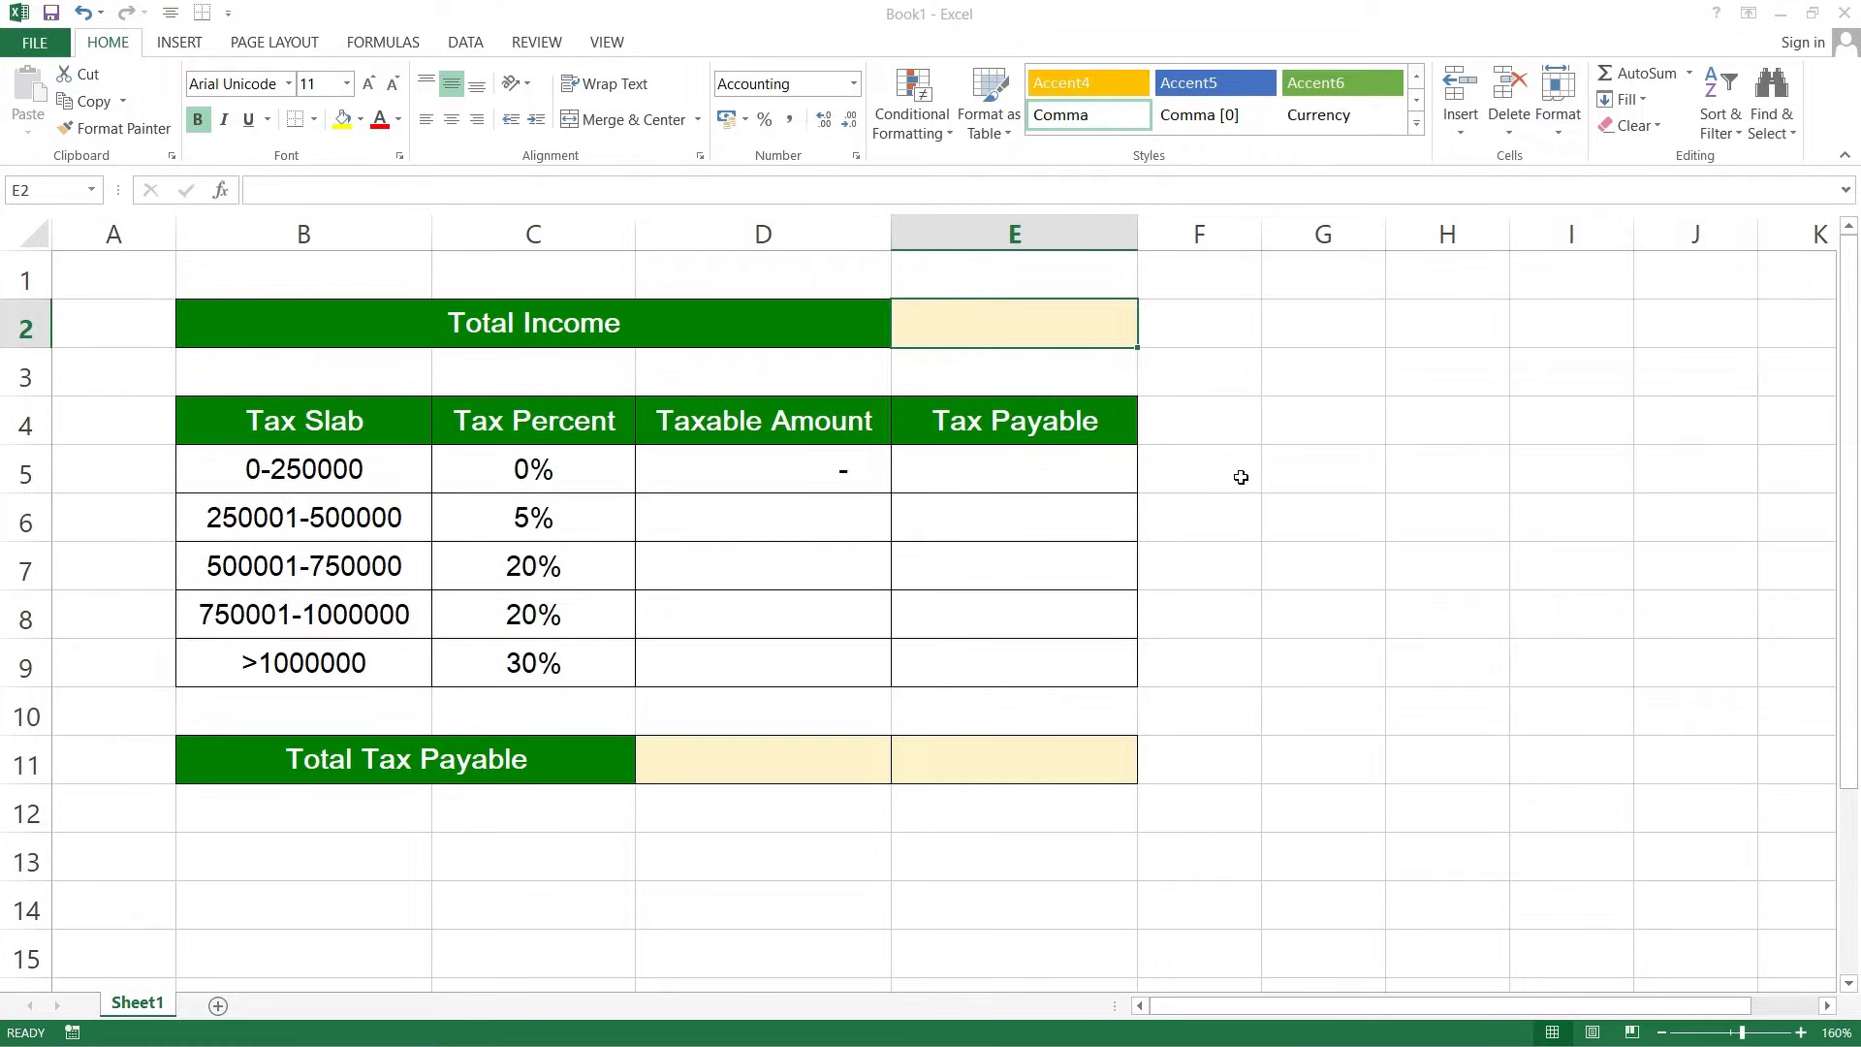
text(50000)
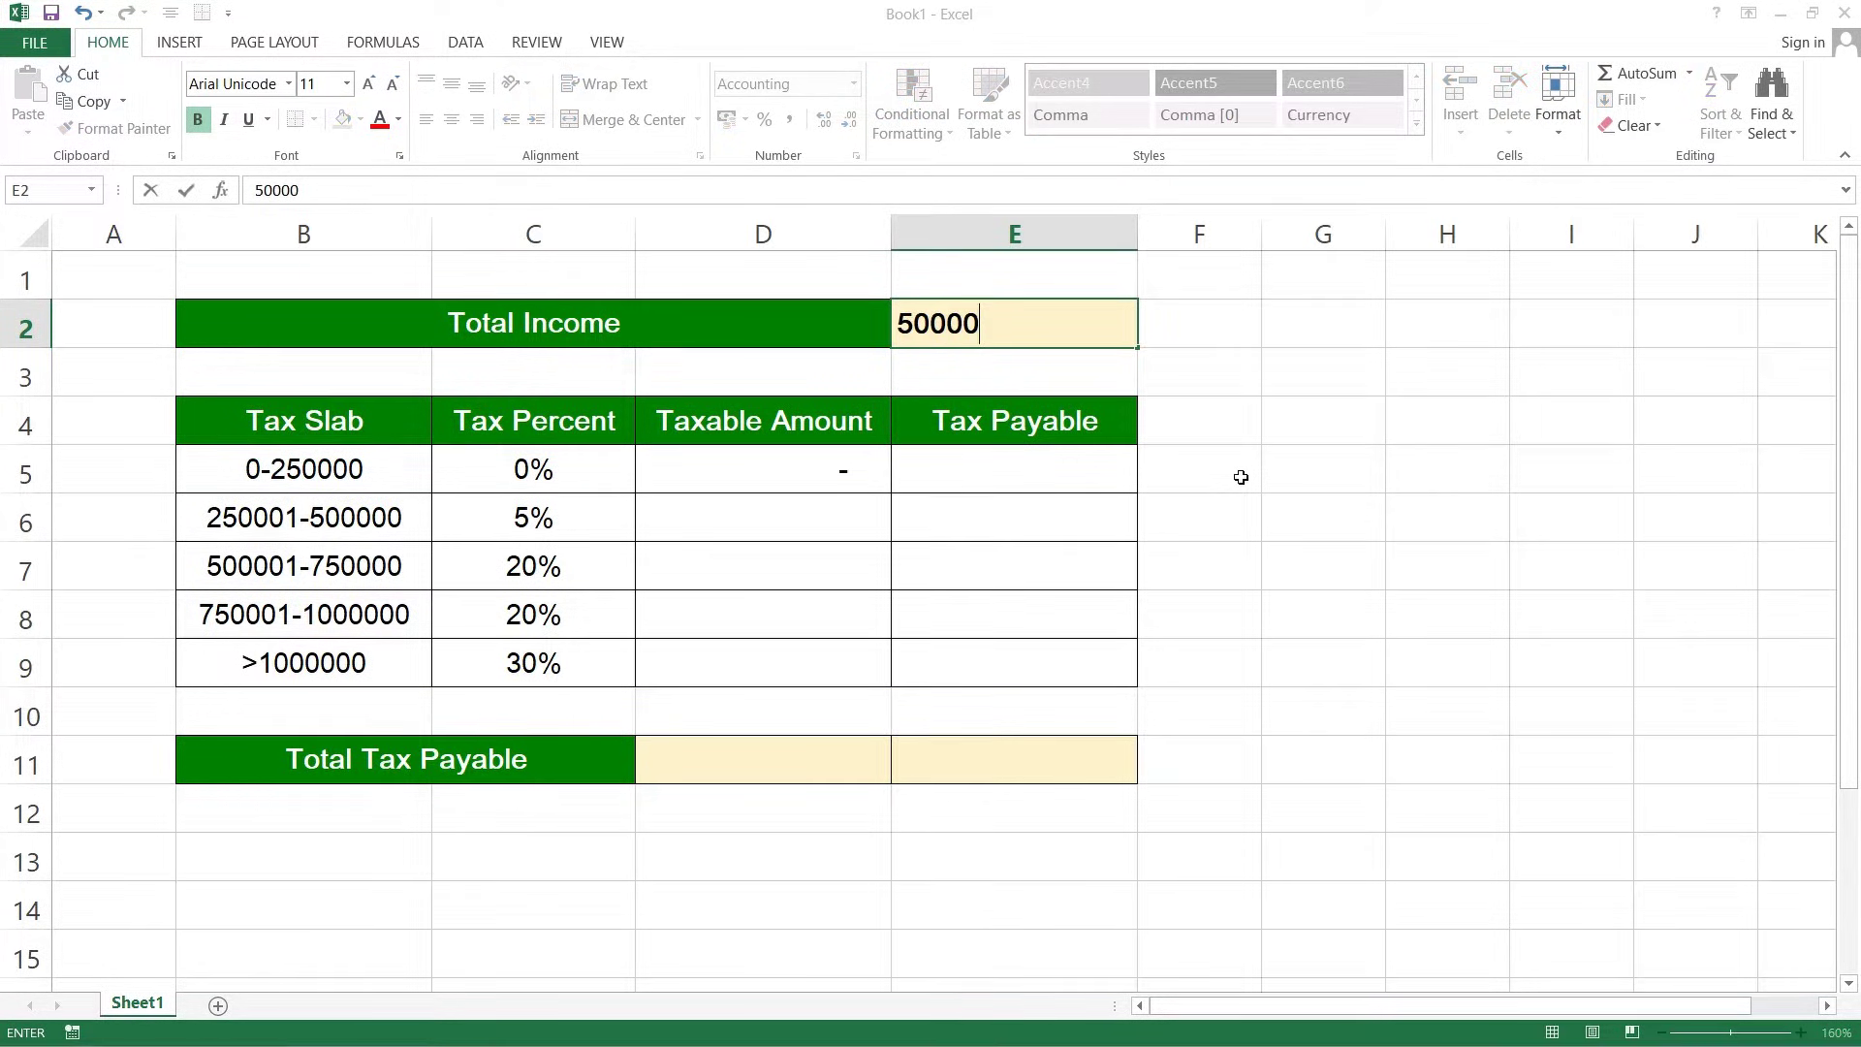
text(0)
key(Return)
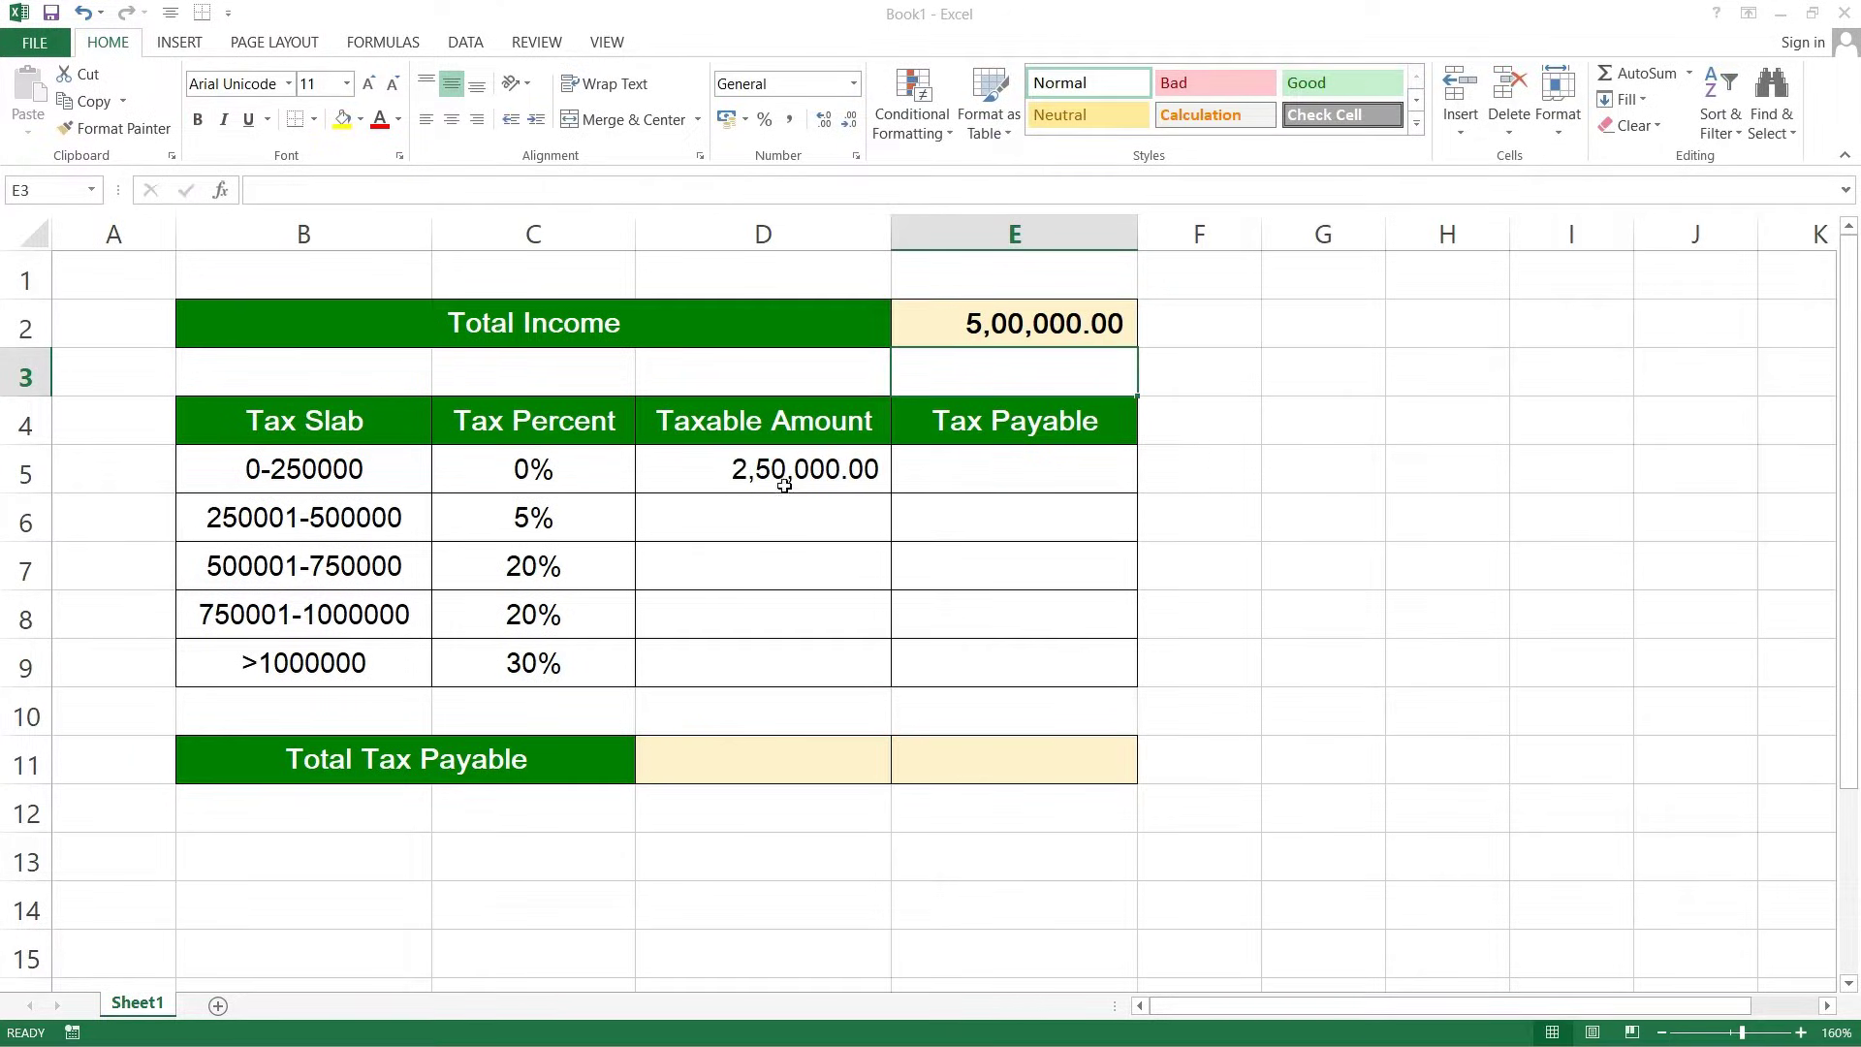
Set the Total Income in E2 to 200000 to test an income below the first slab's limit
click(1009, 334)
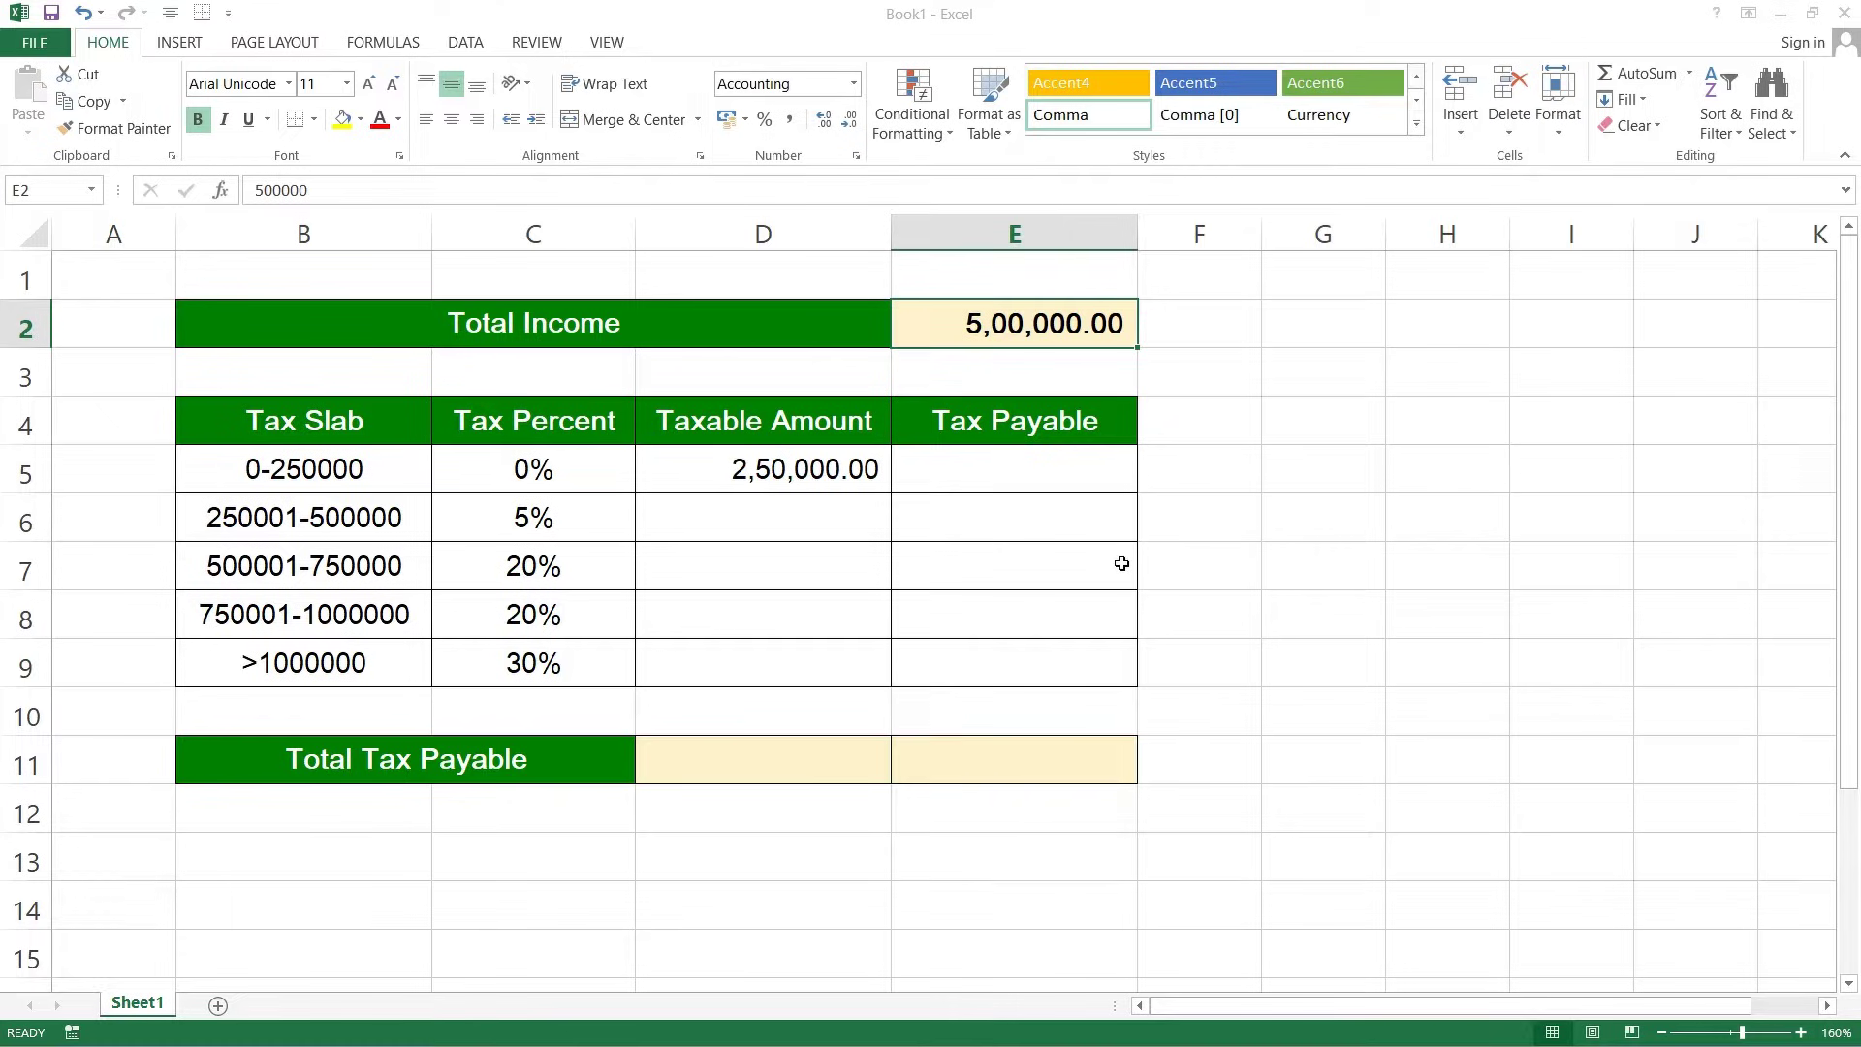
text(200000)
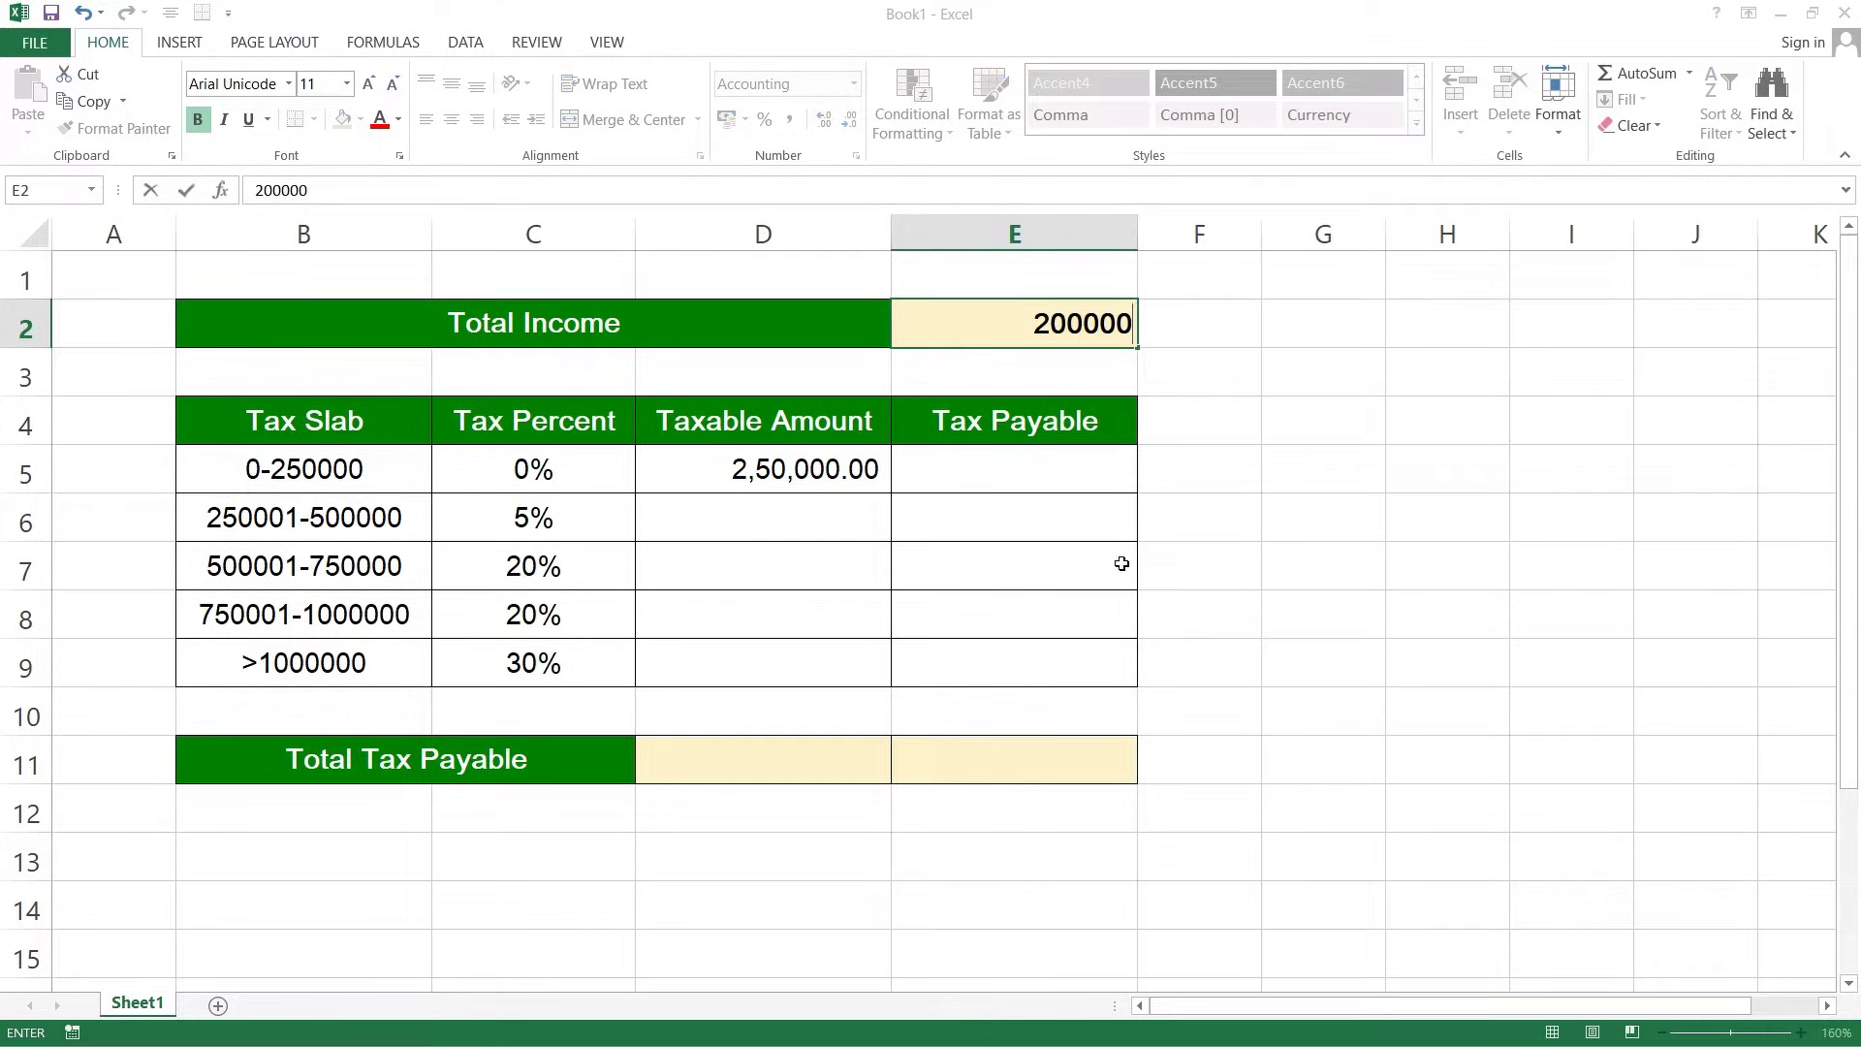
key(Return)
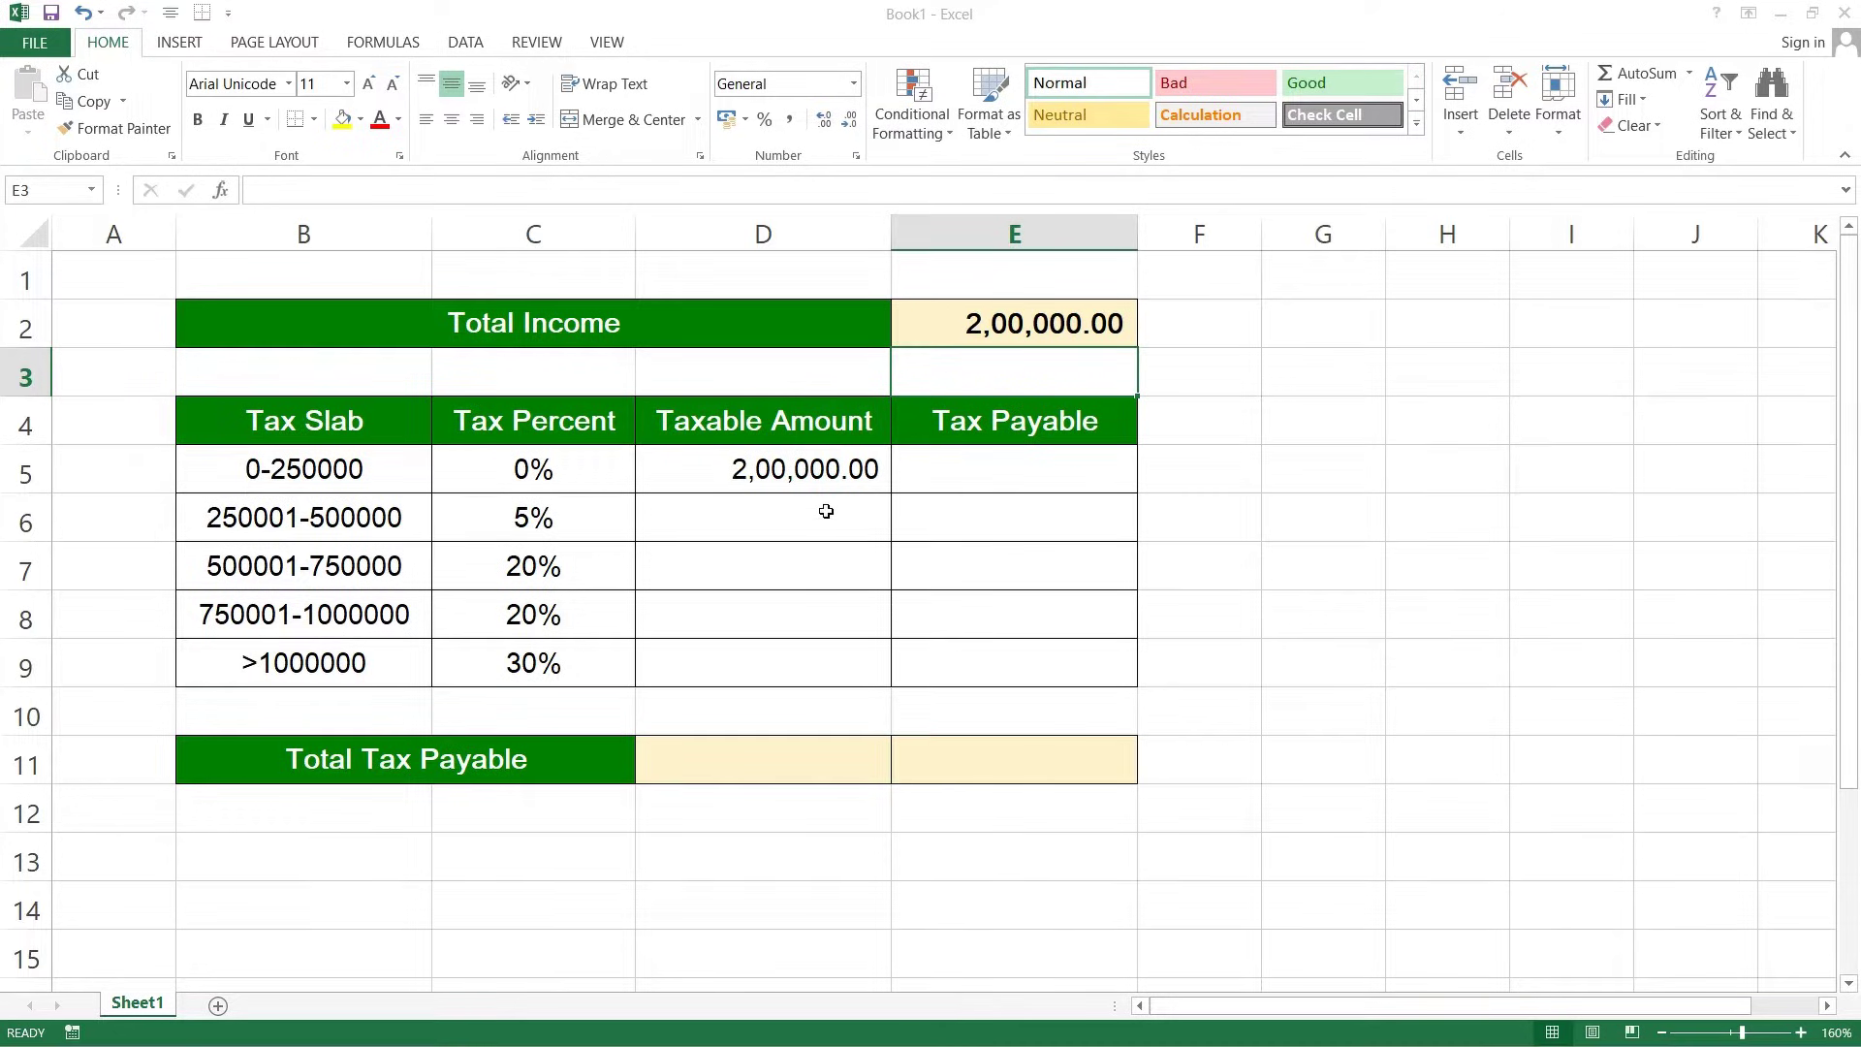
Calculate the Tax Payable for the 0-250000 slab in E5 with the formula =D5*C5
click(994, 479)
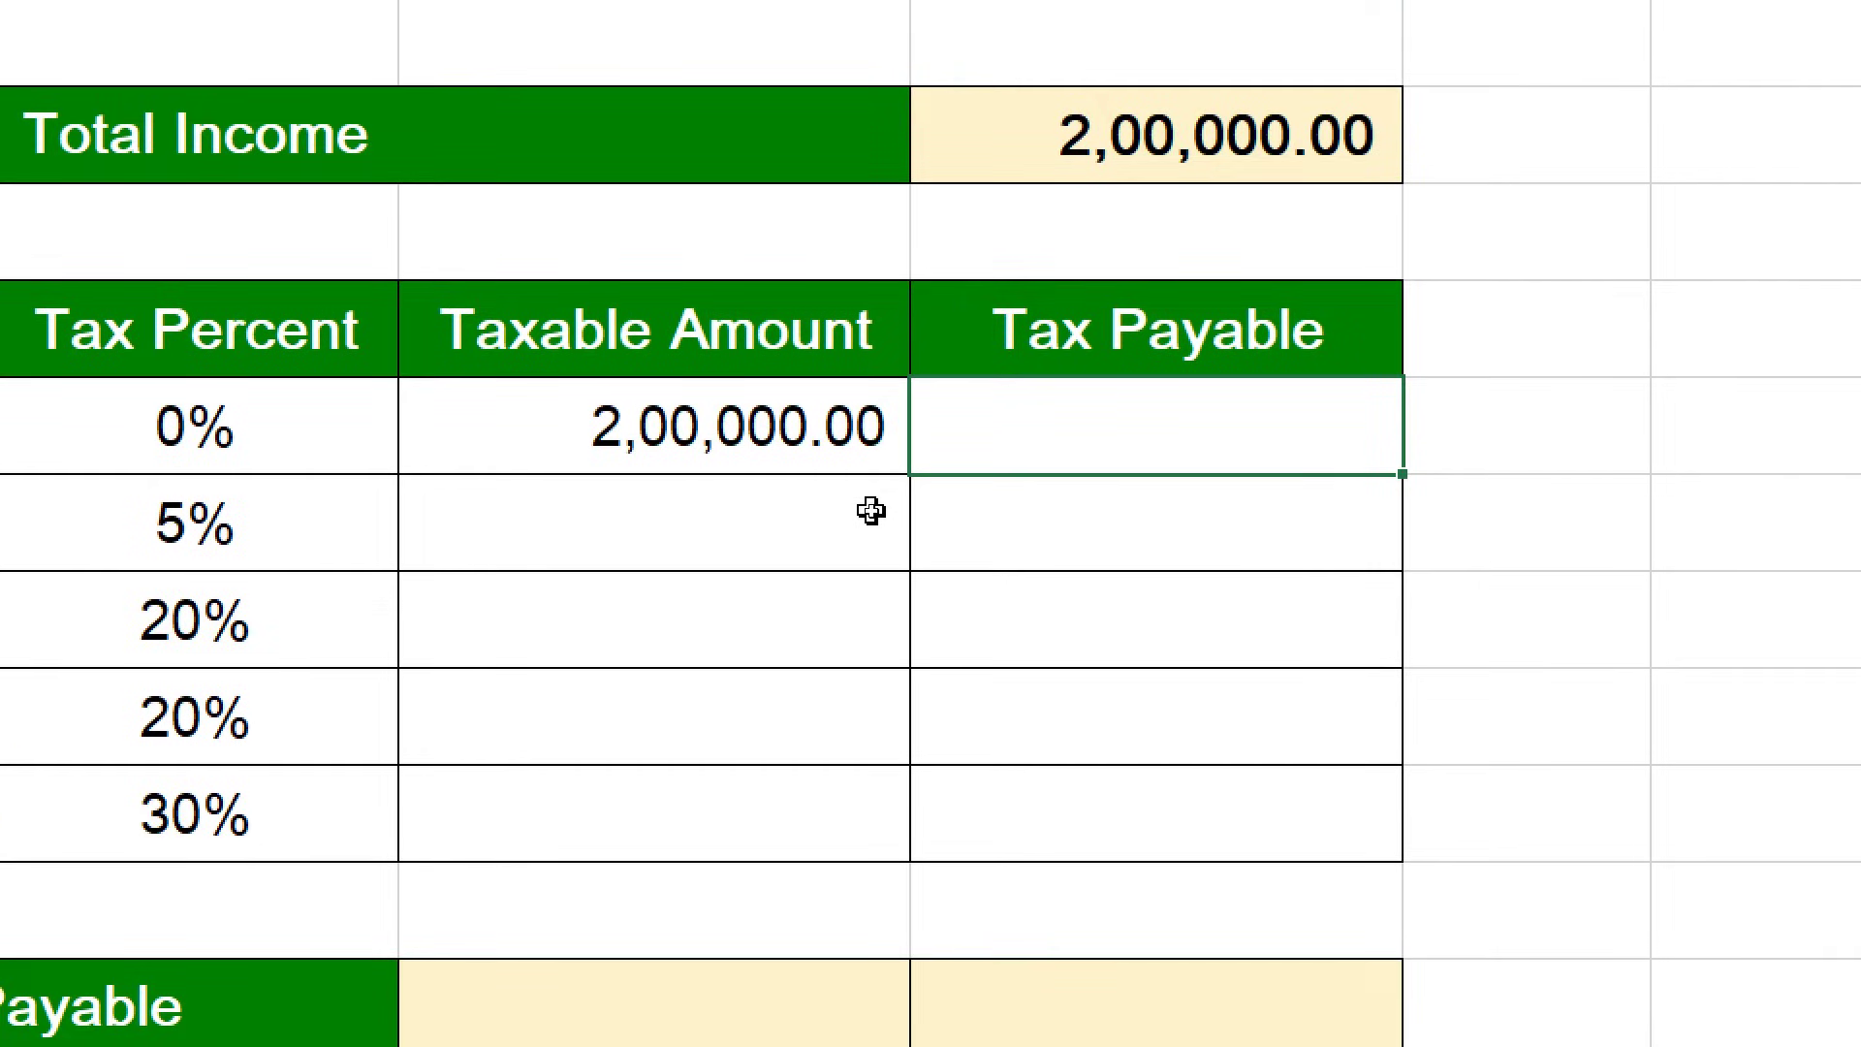
text(=)
click(678, 442)
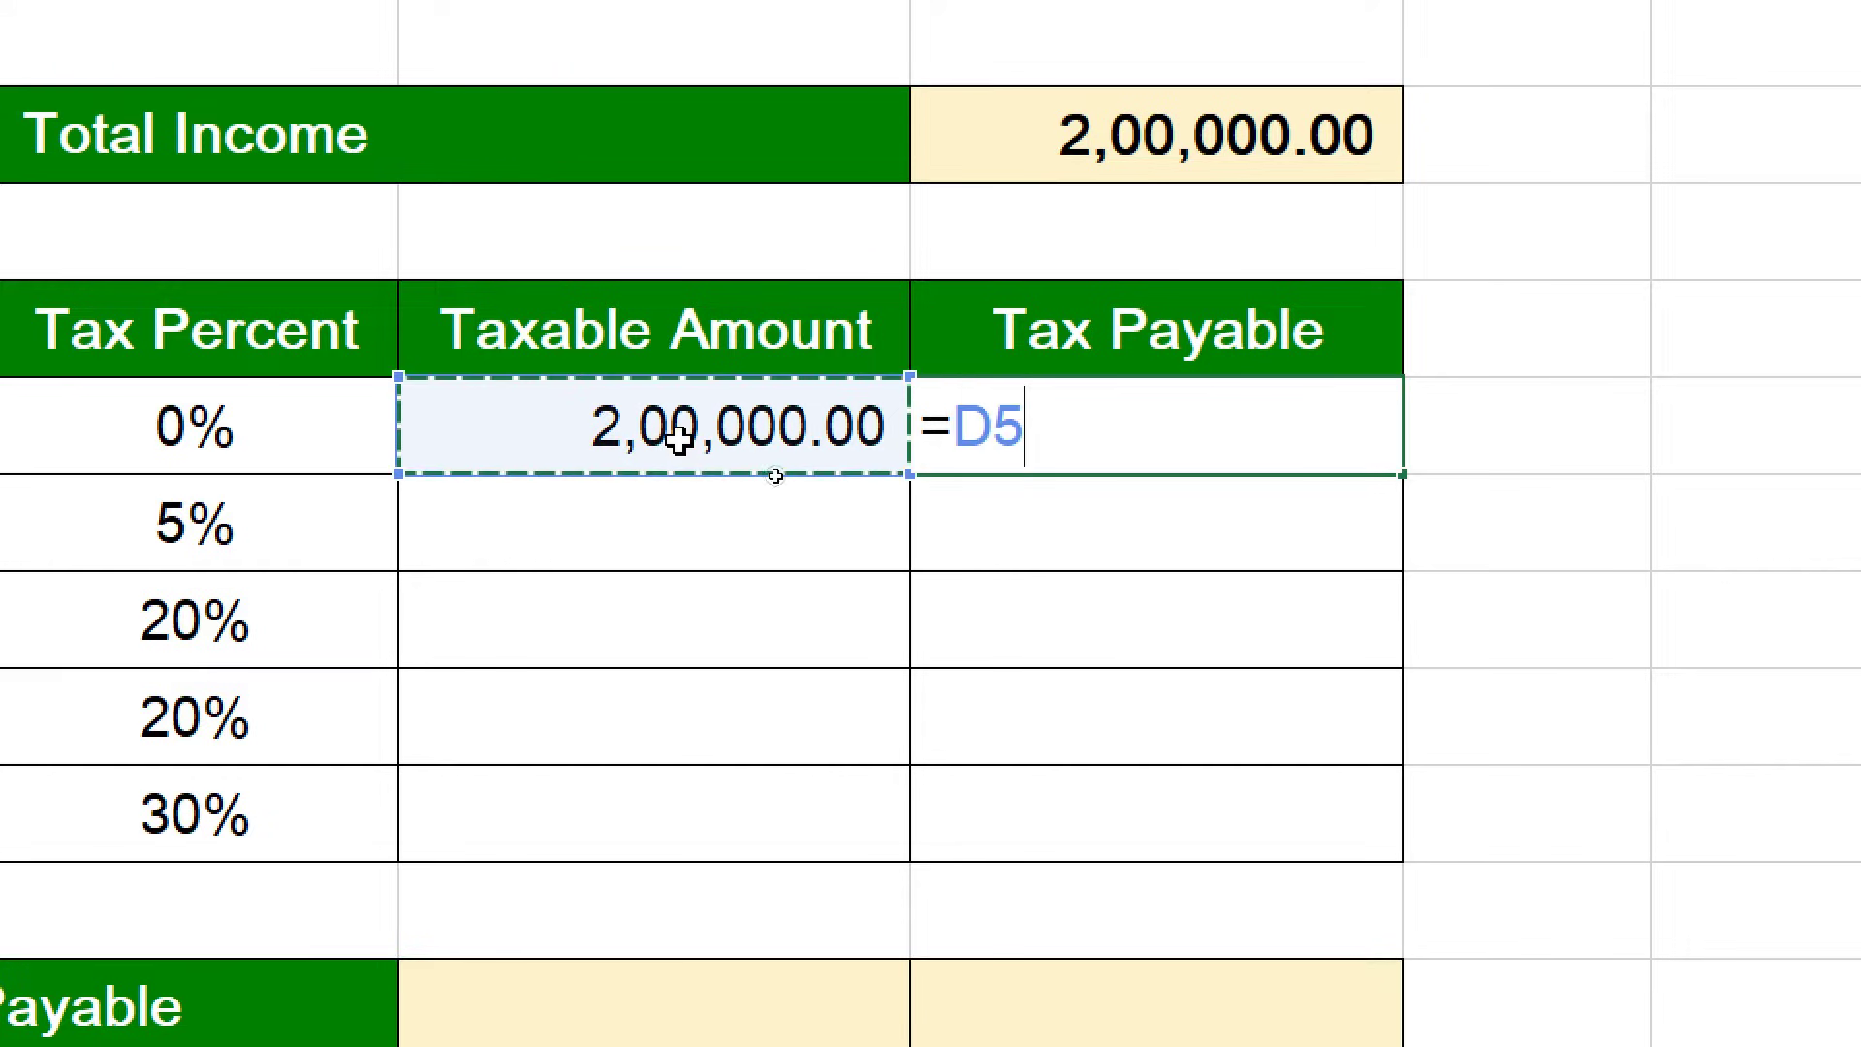
text(*)
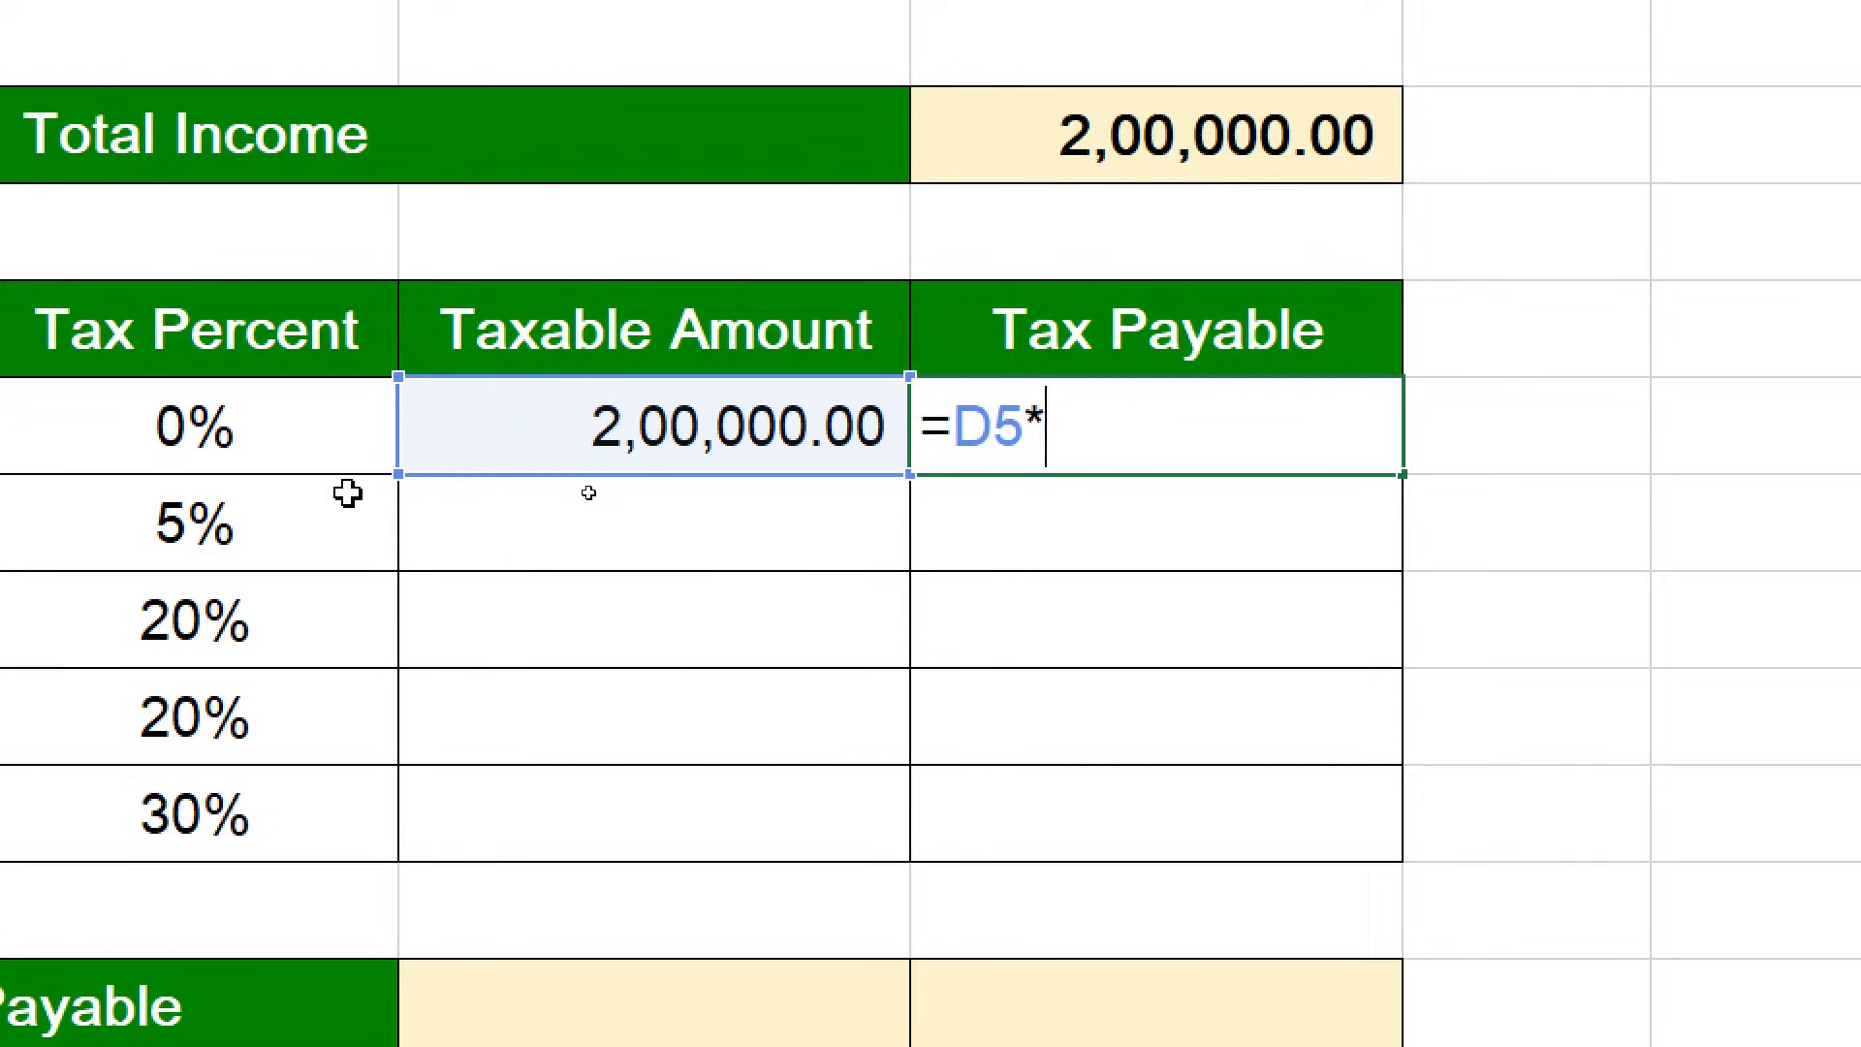
click(233, 436)
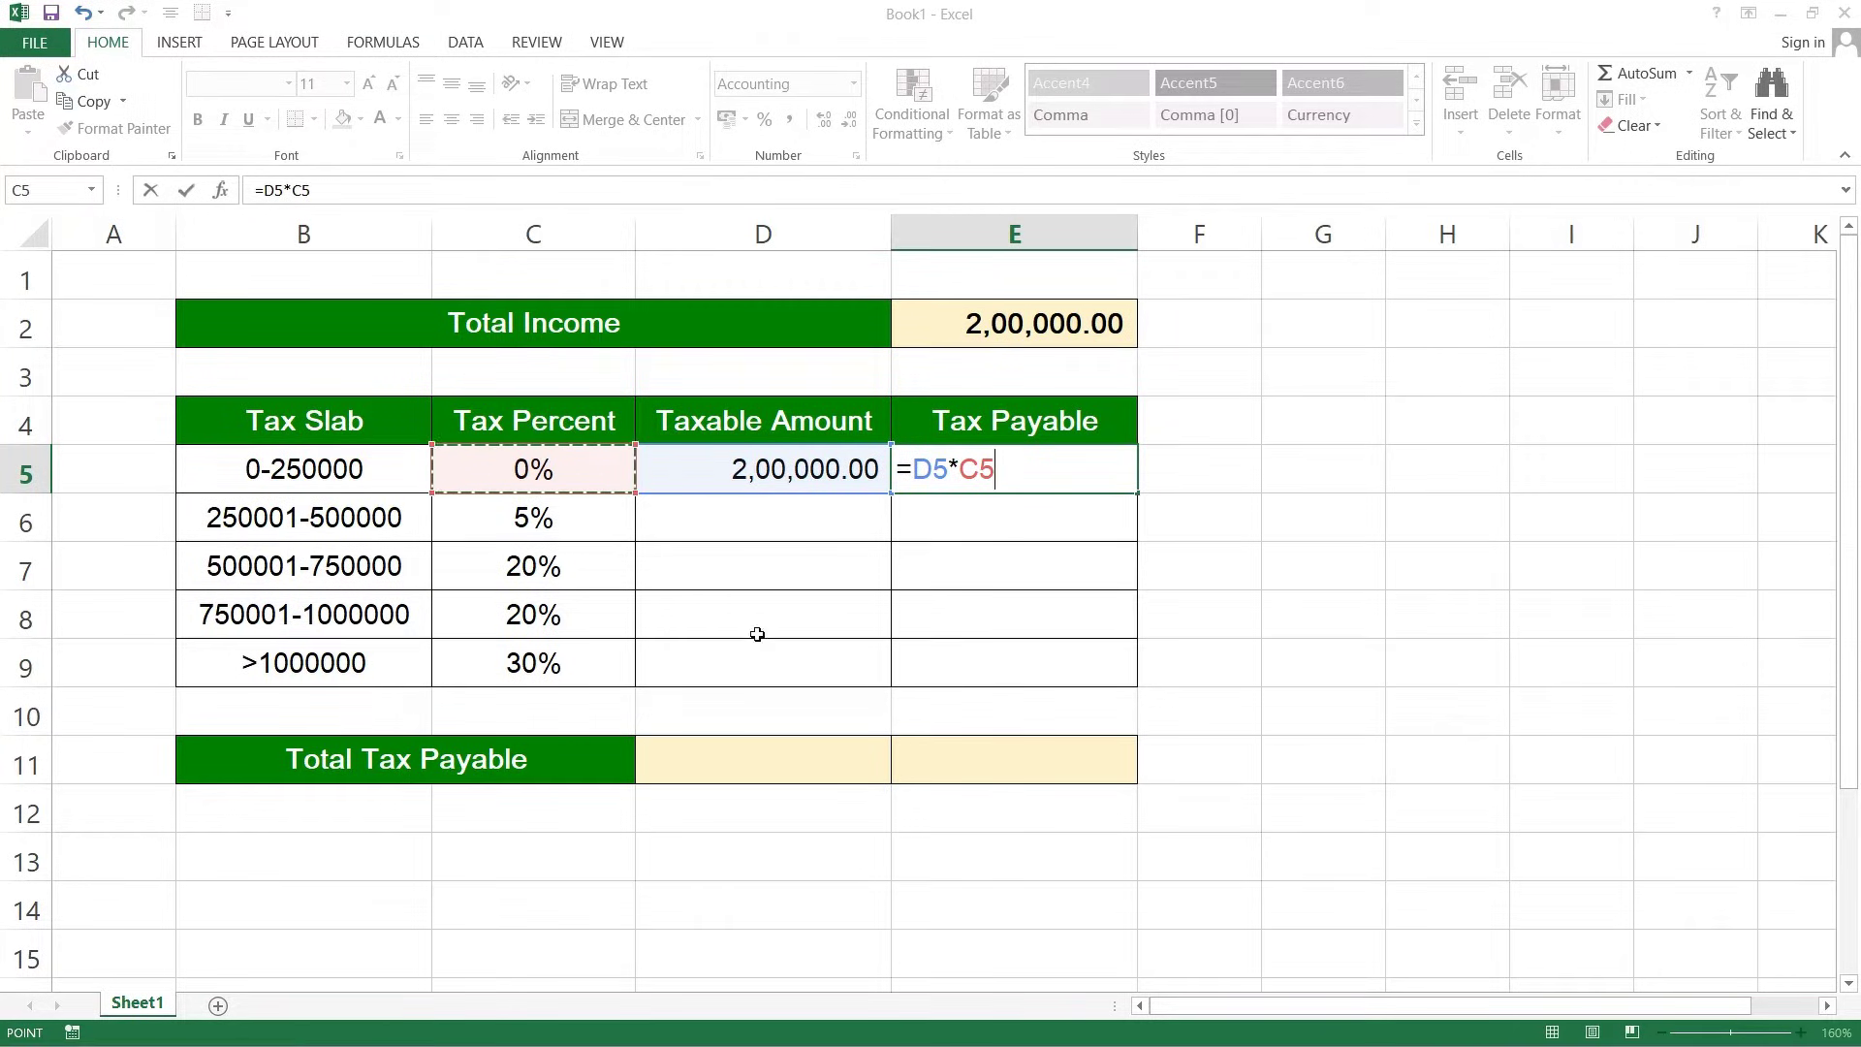
key(Return)
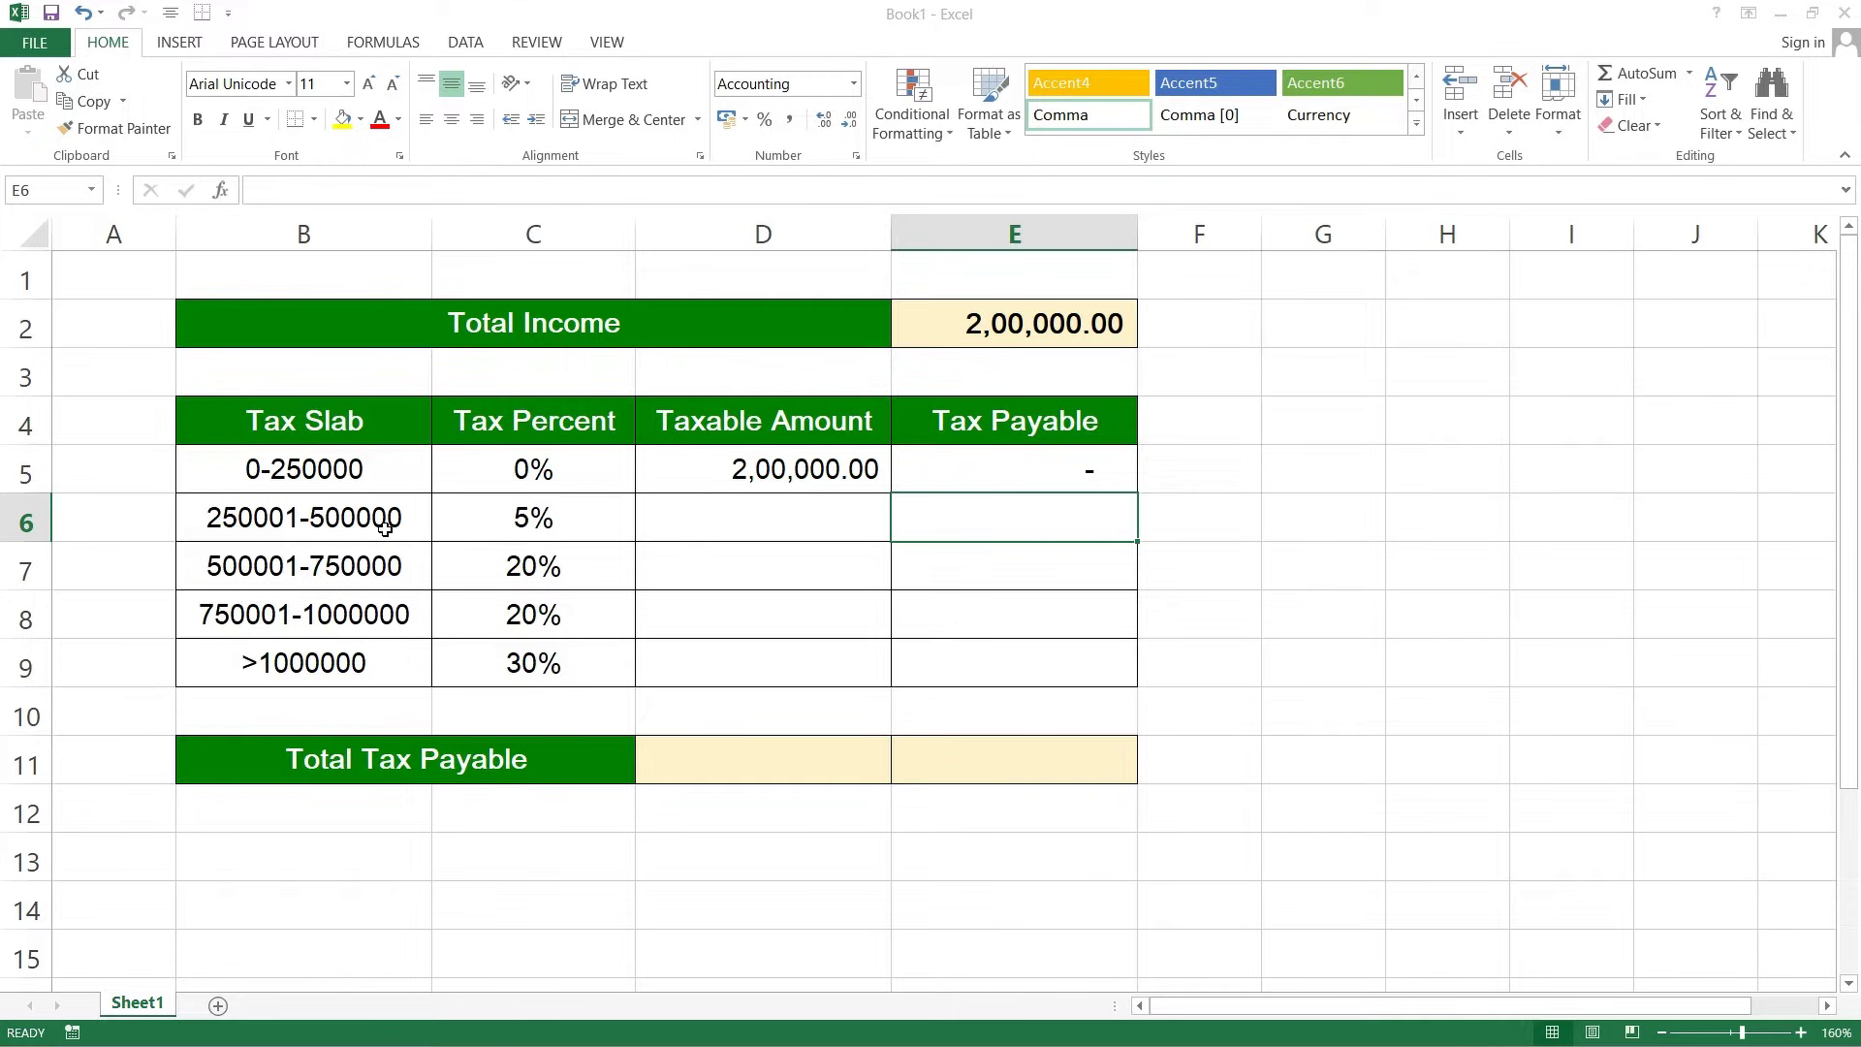
click(748, 525)
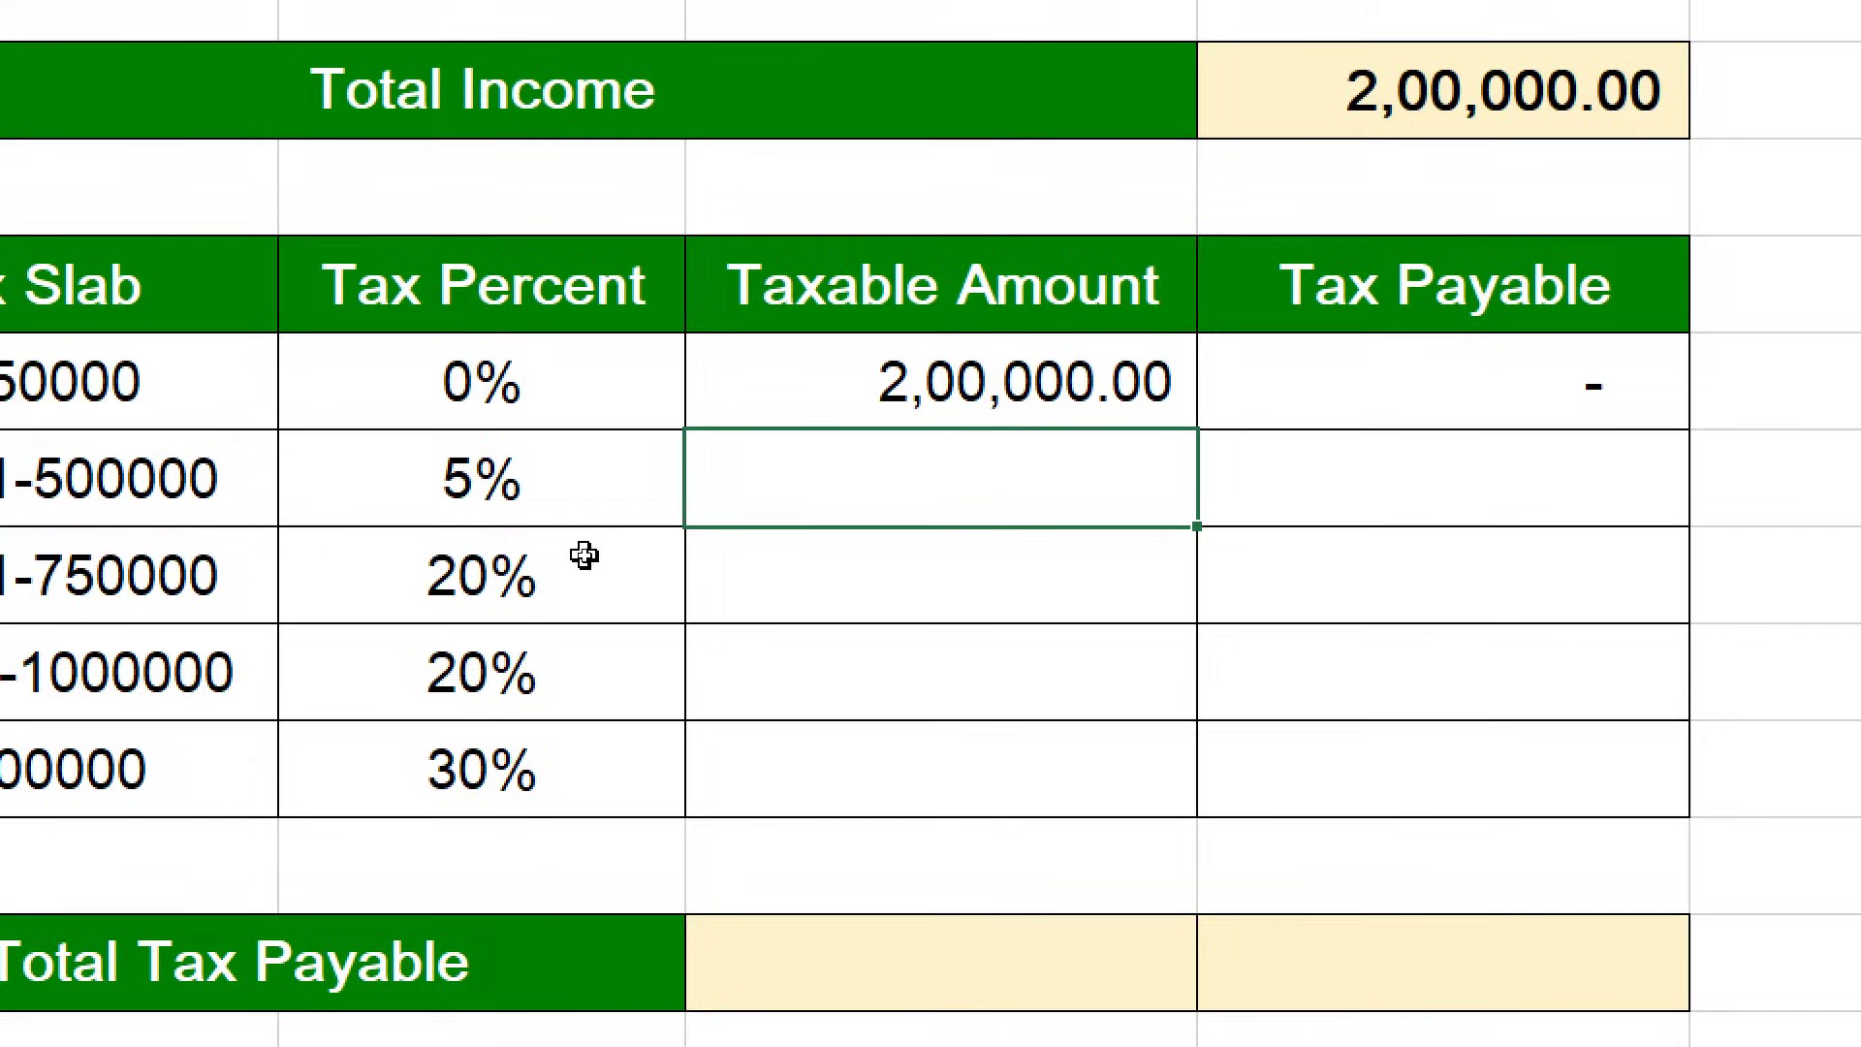
text(=IF)
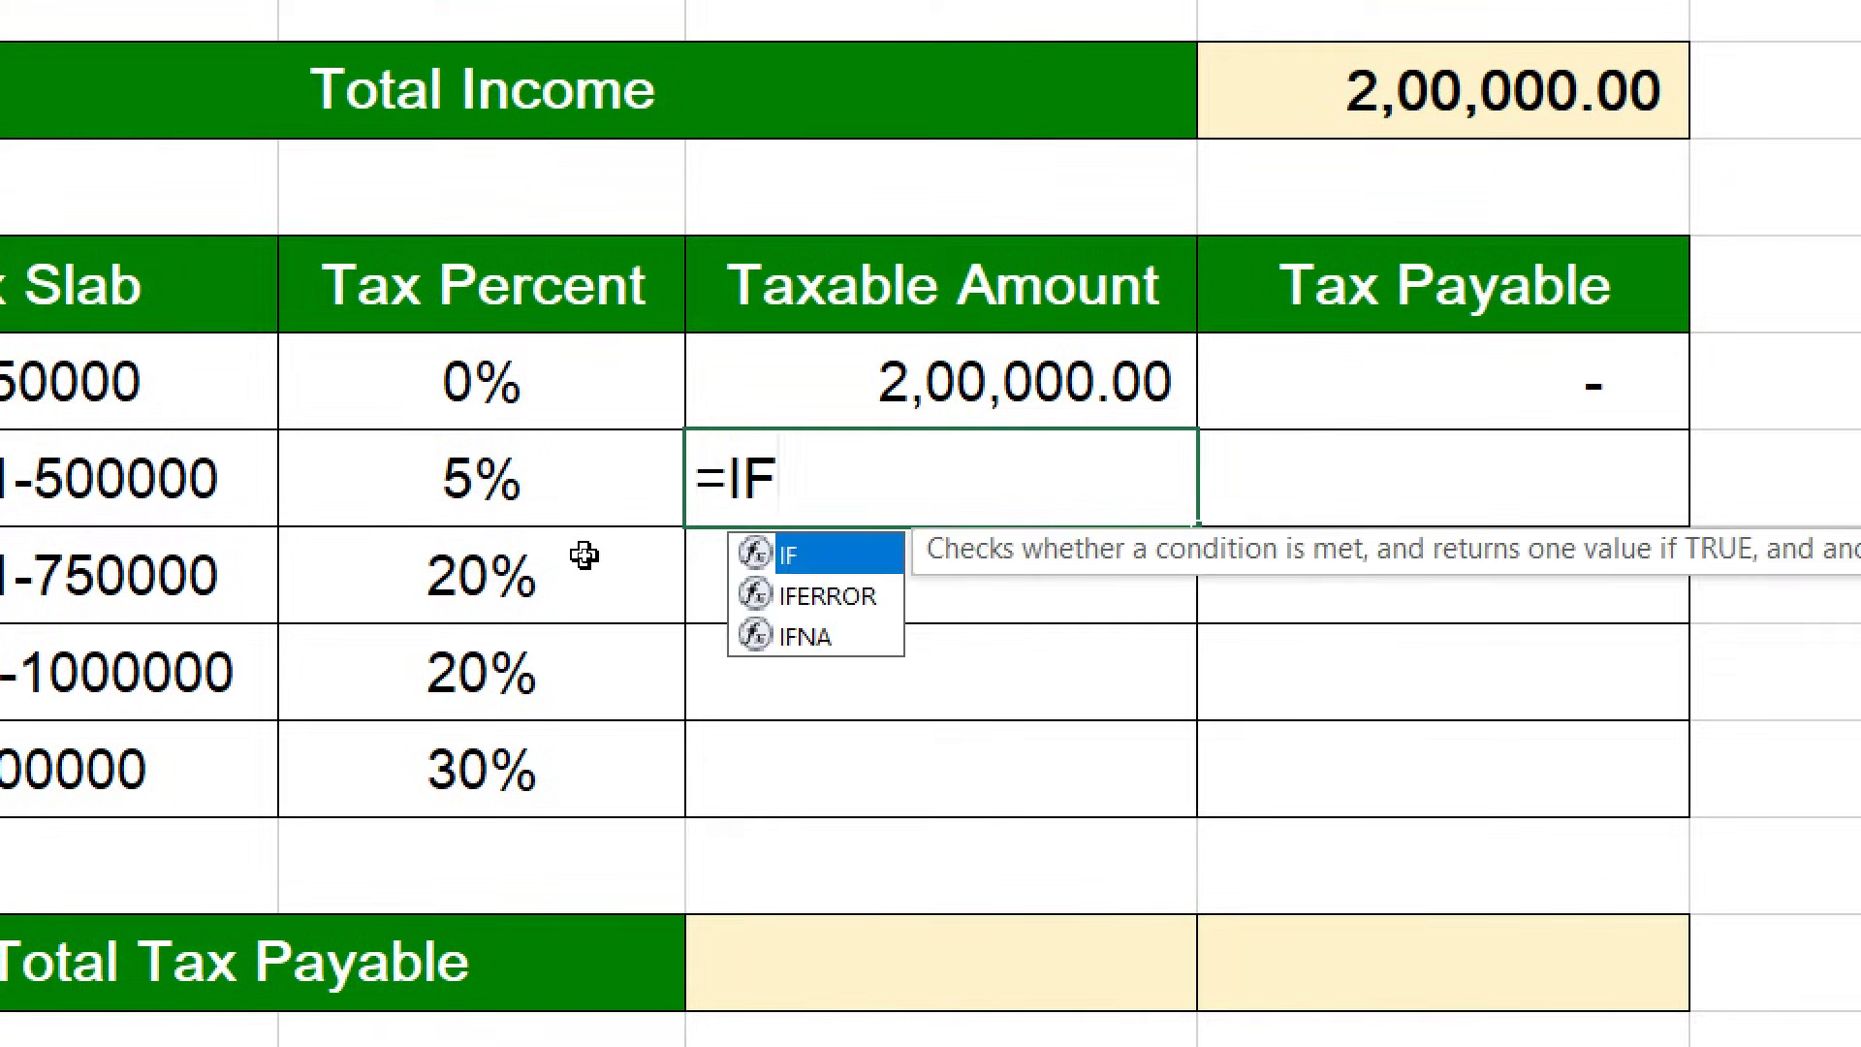
text(()
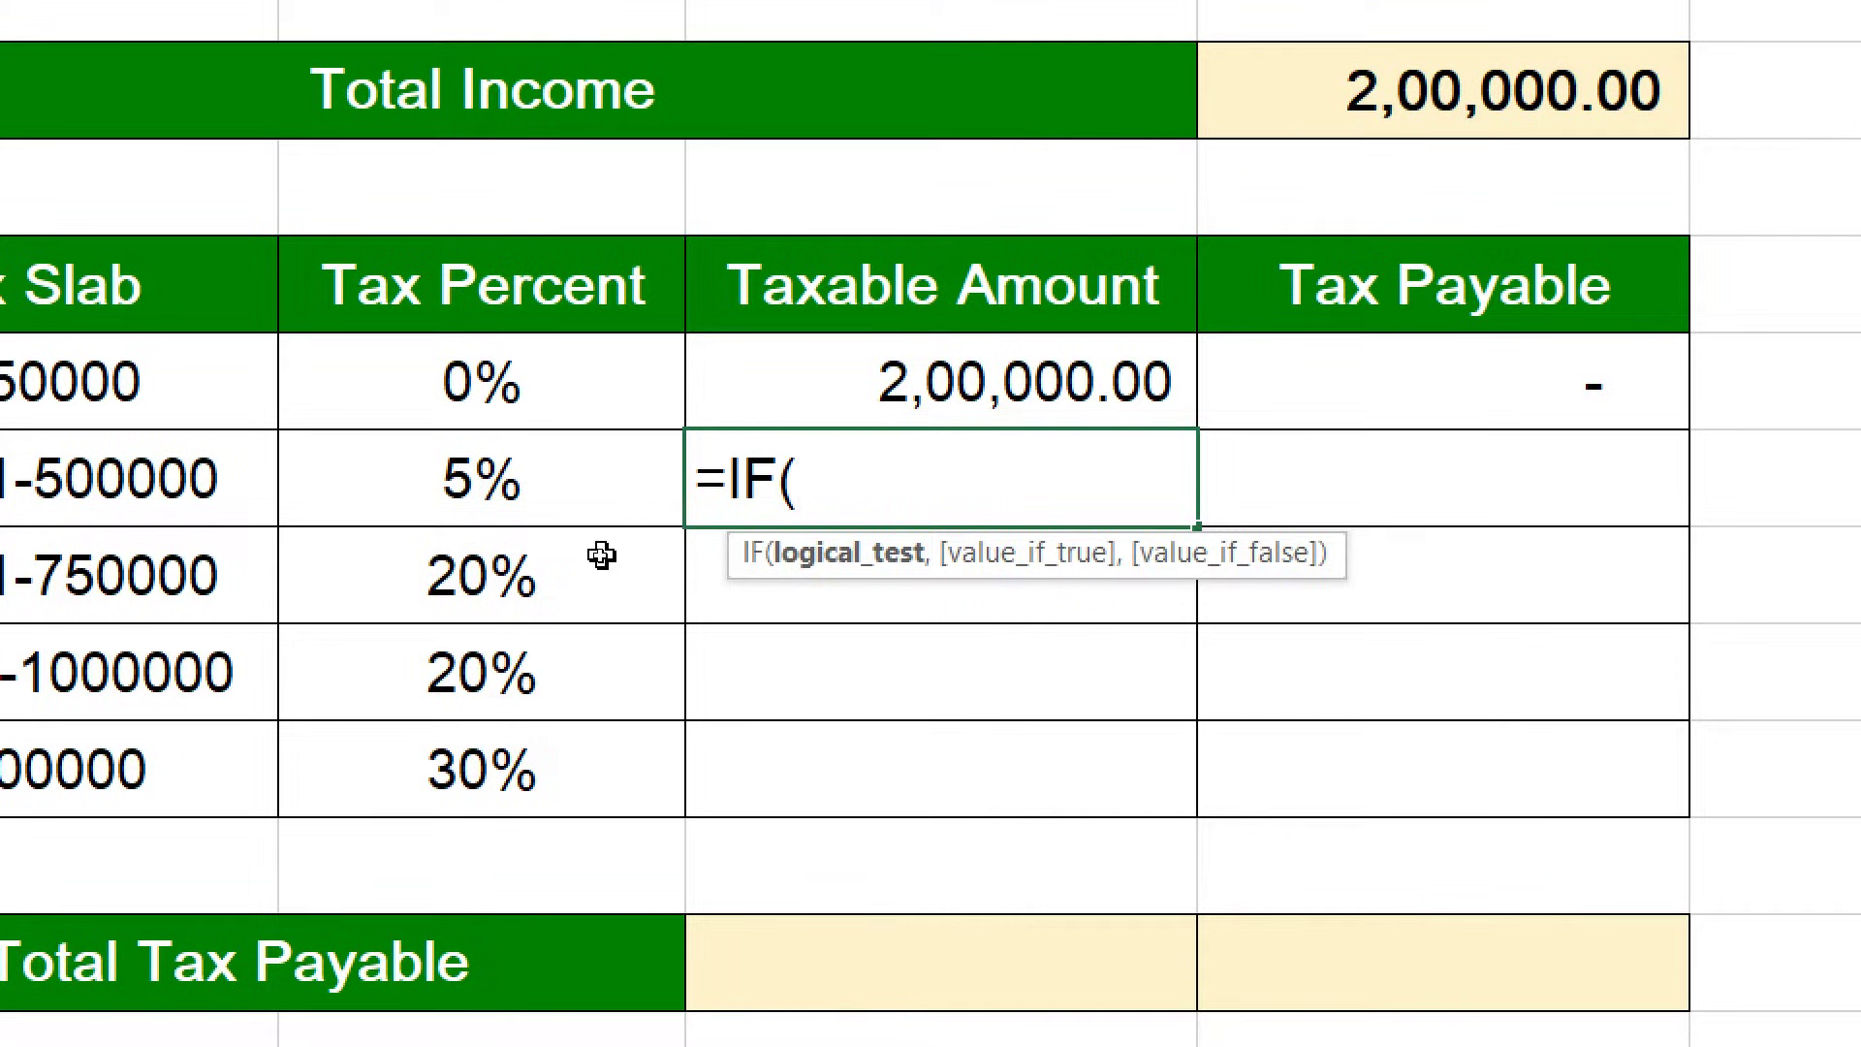
click(1296, 121)
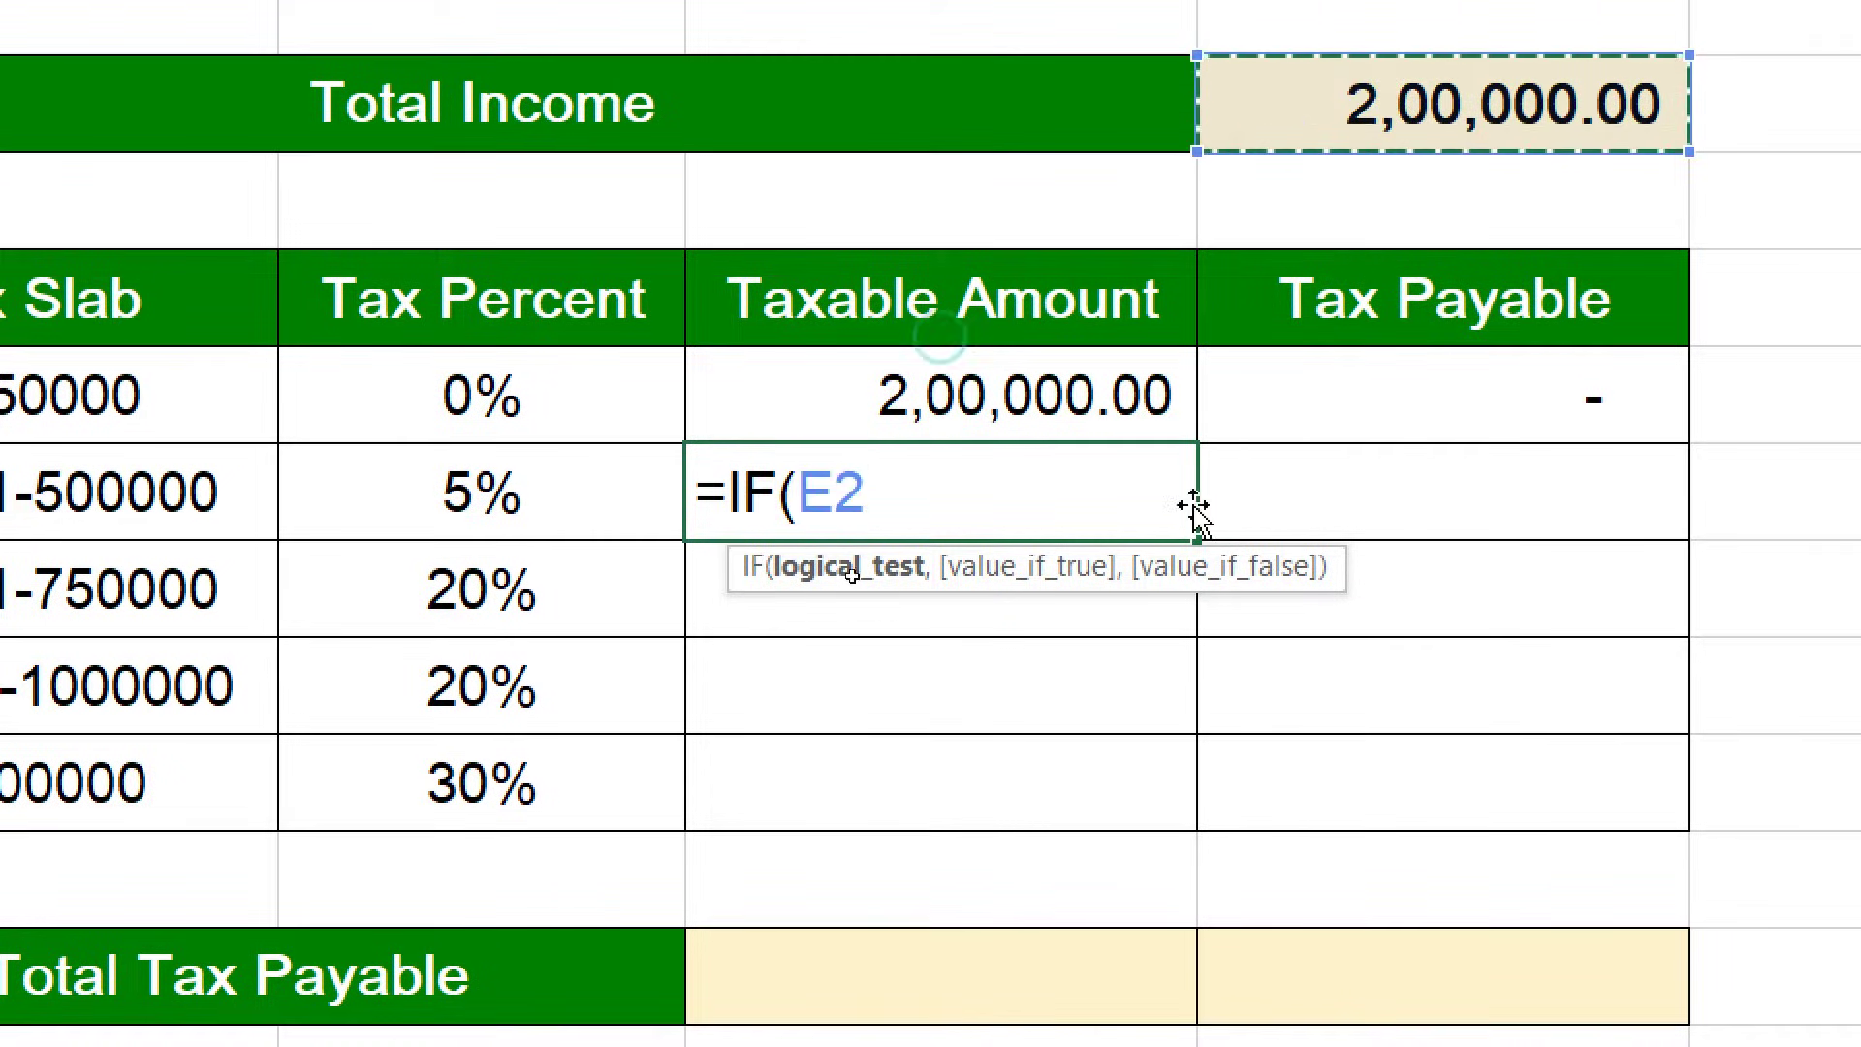
text(>)
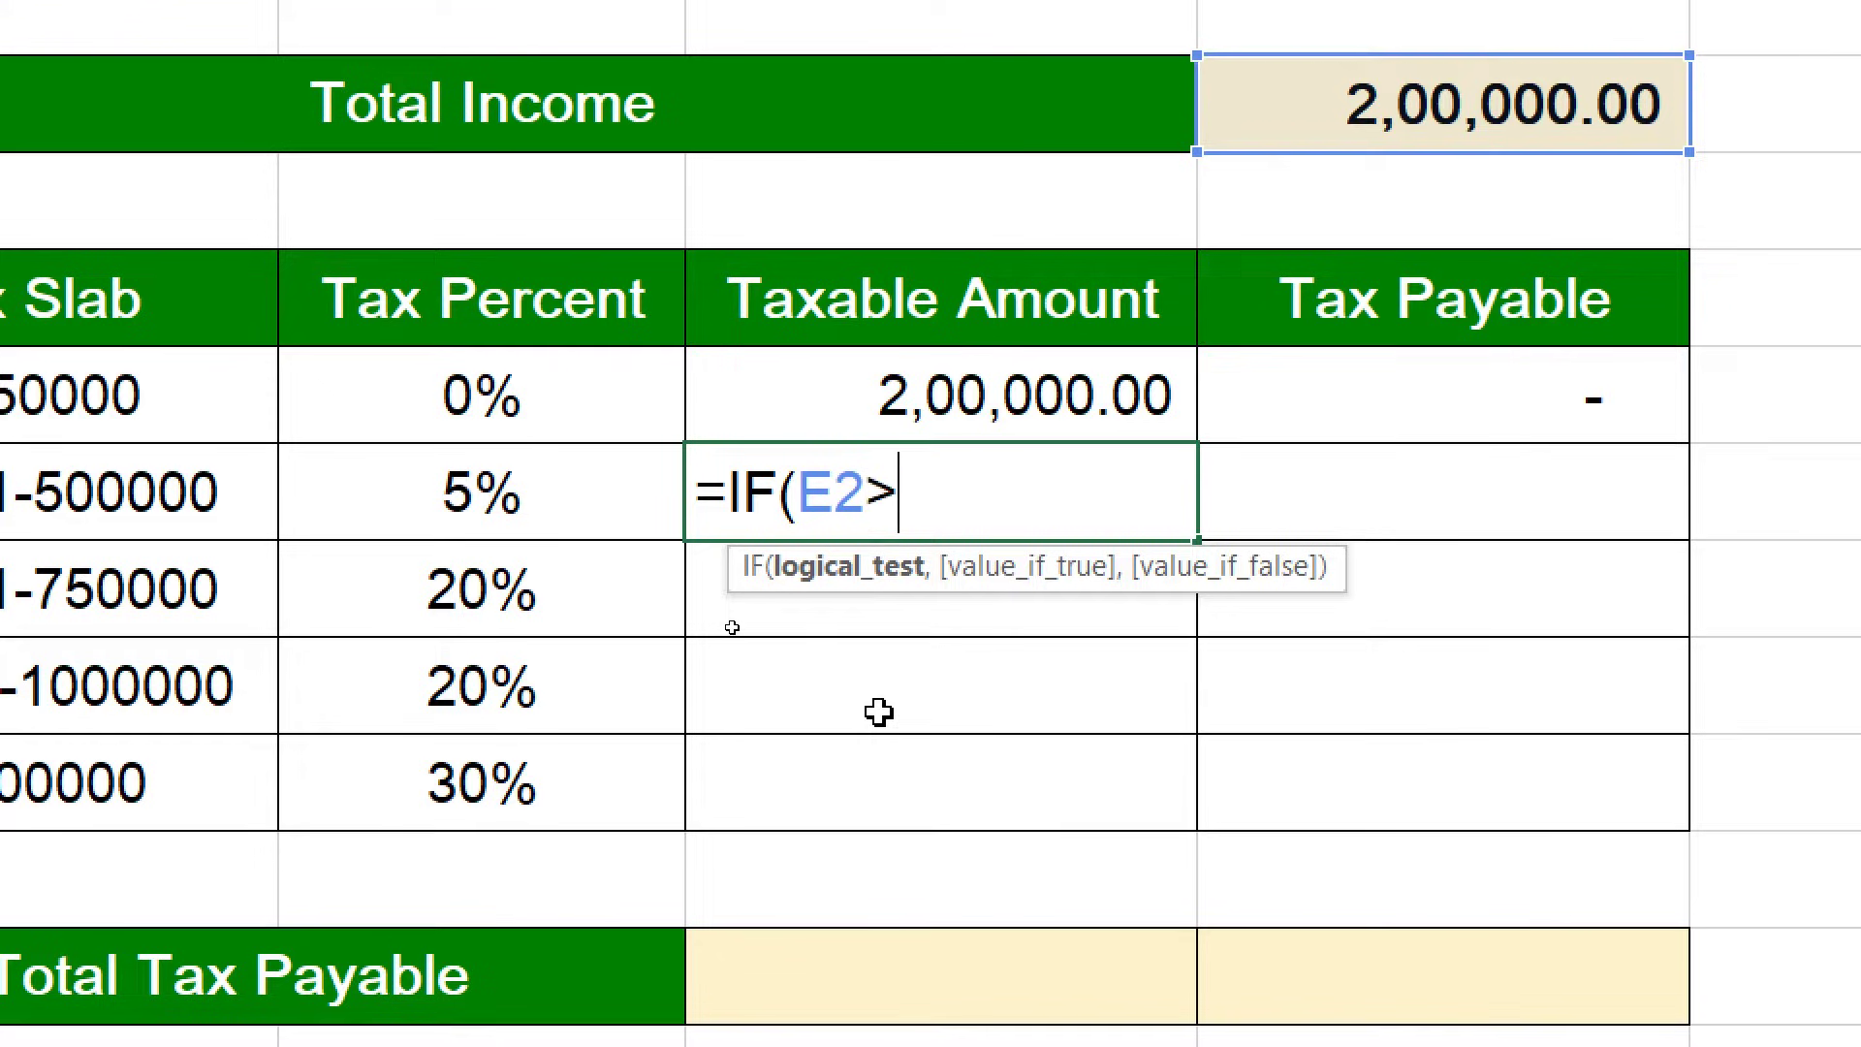
text(500000)
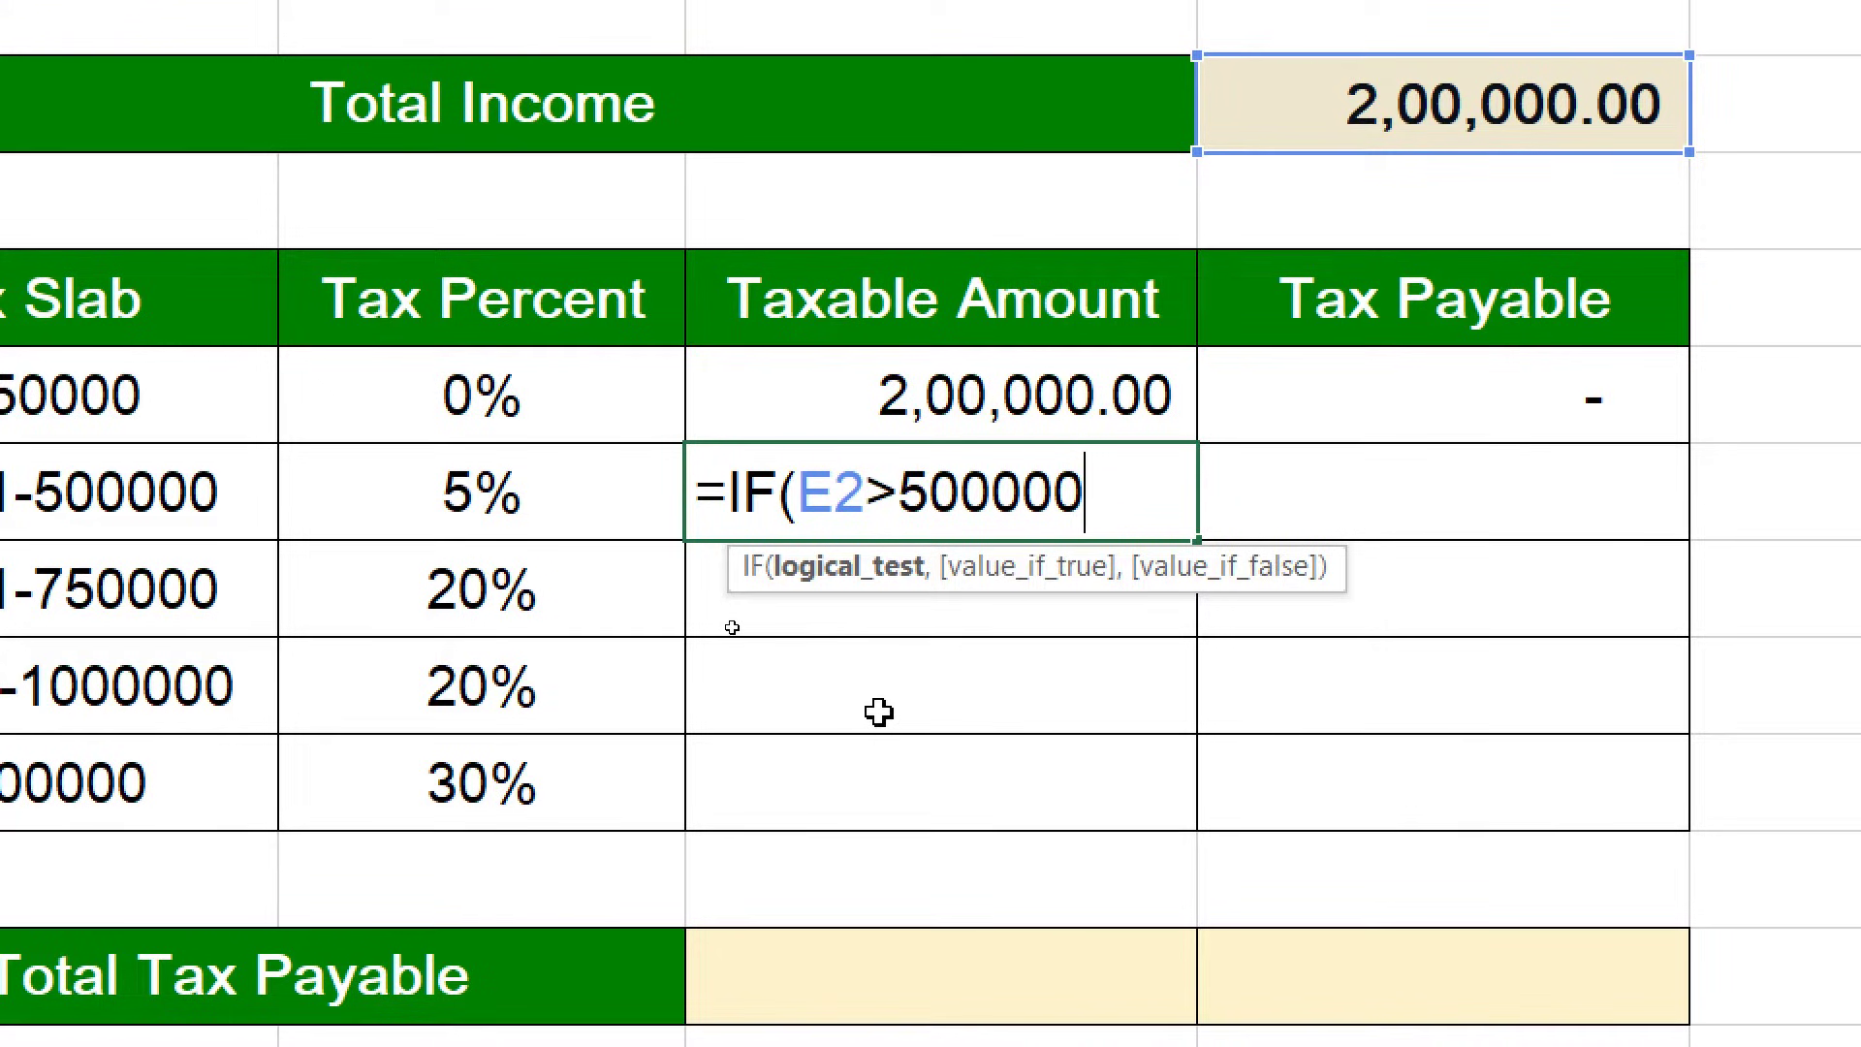
text(,250000)
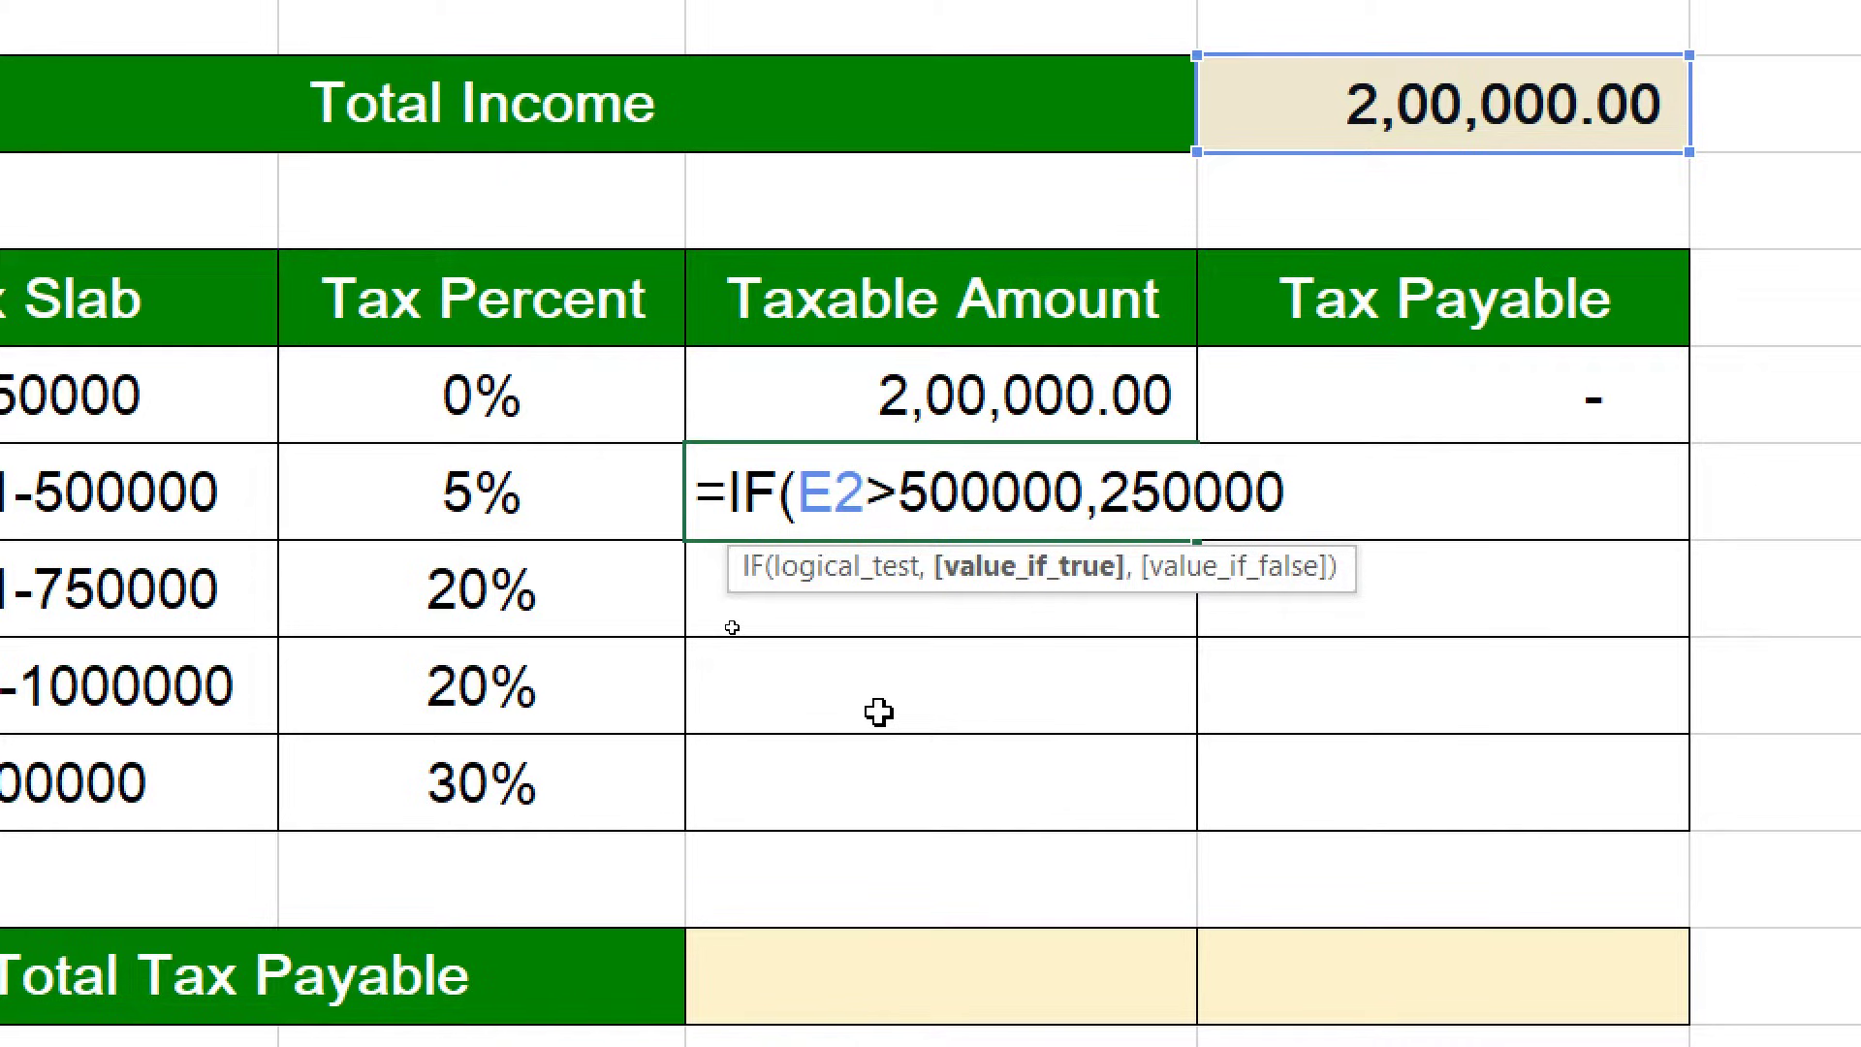
text(,)
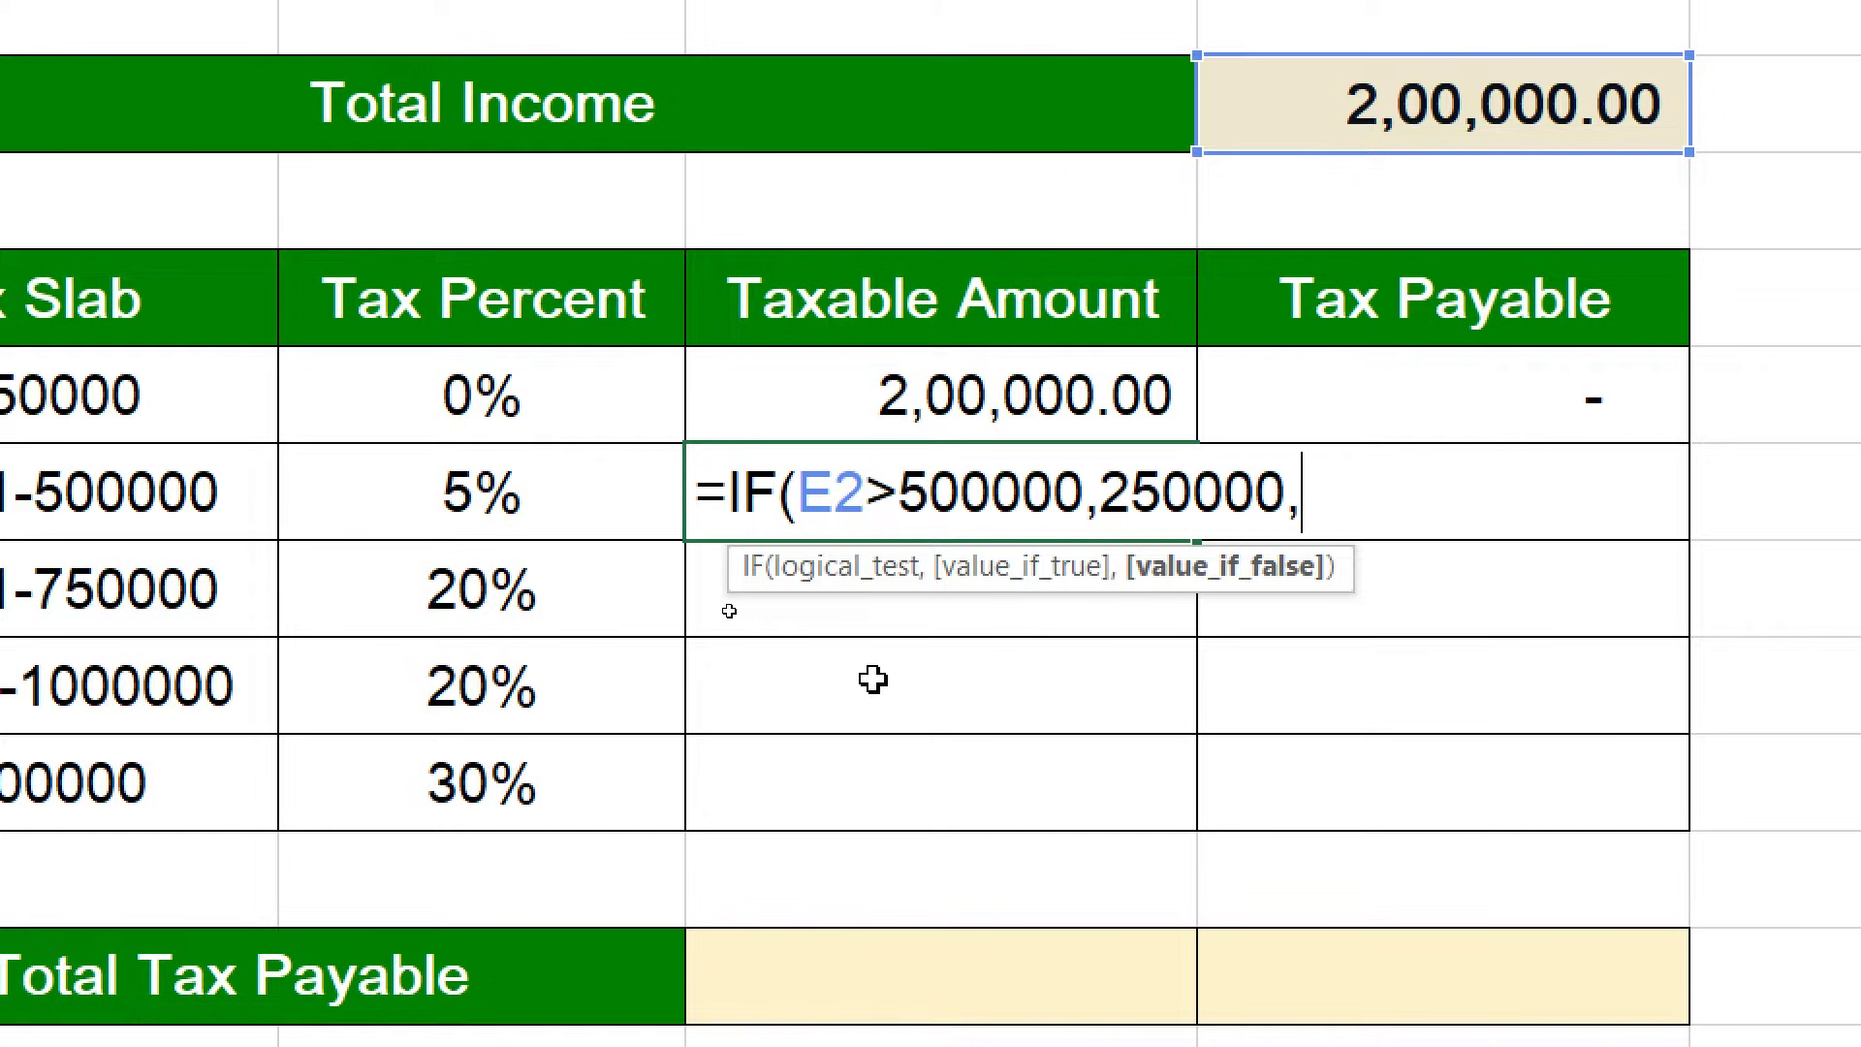
text(()
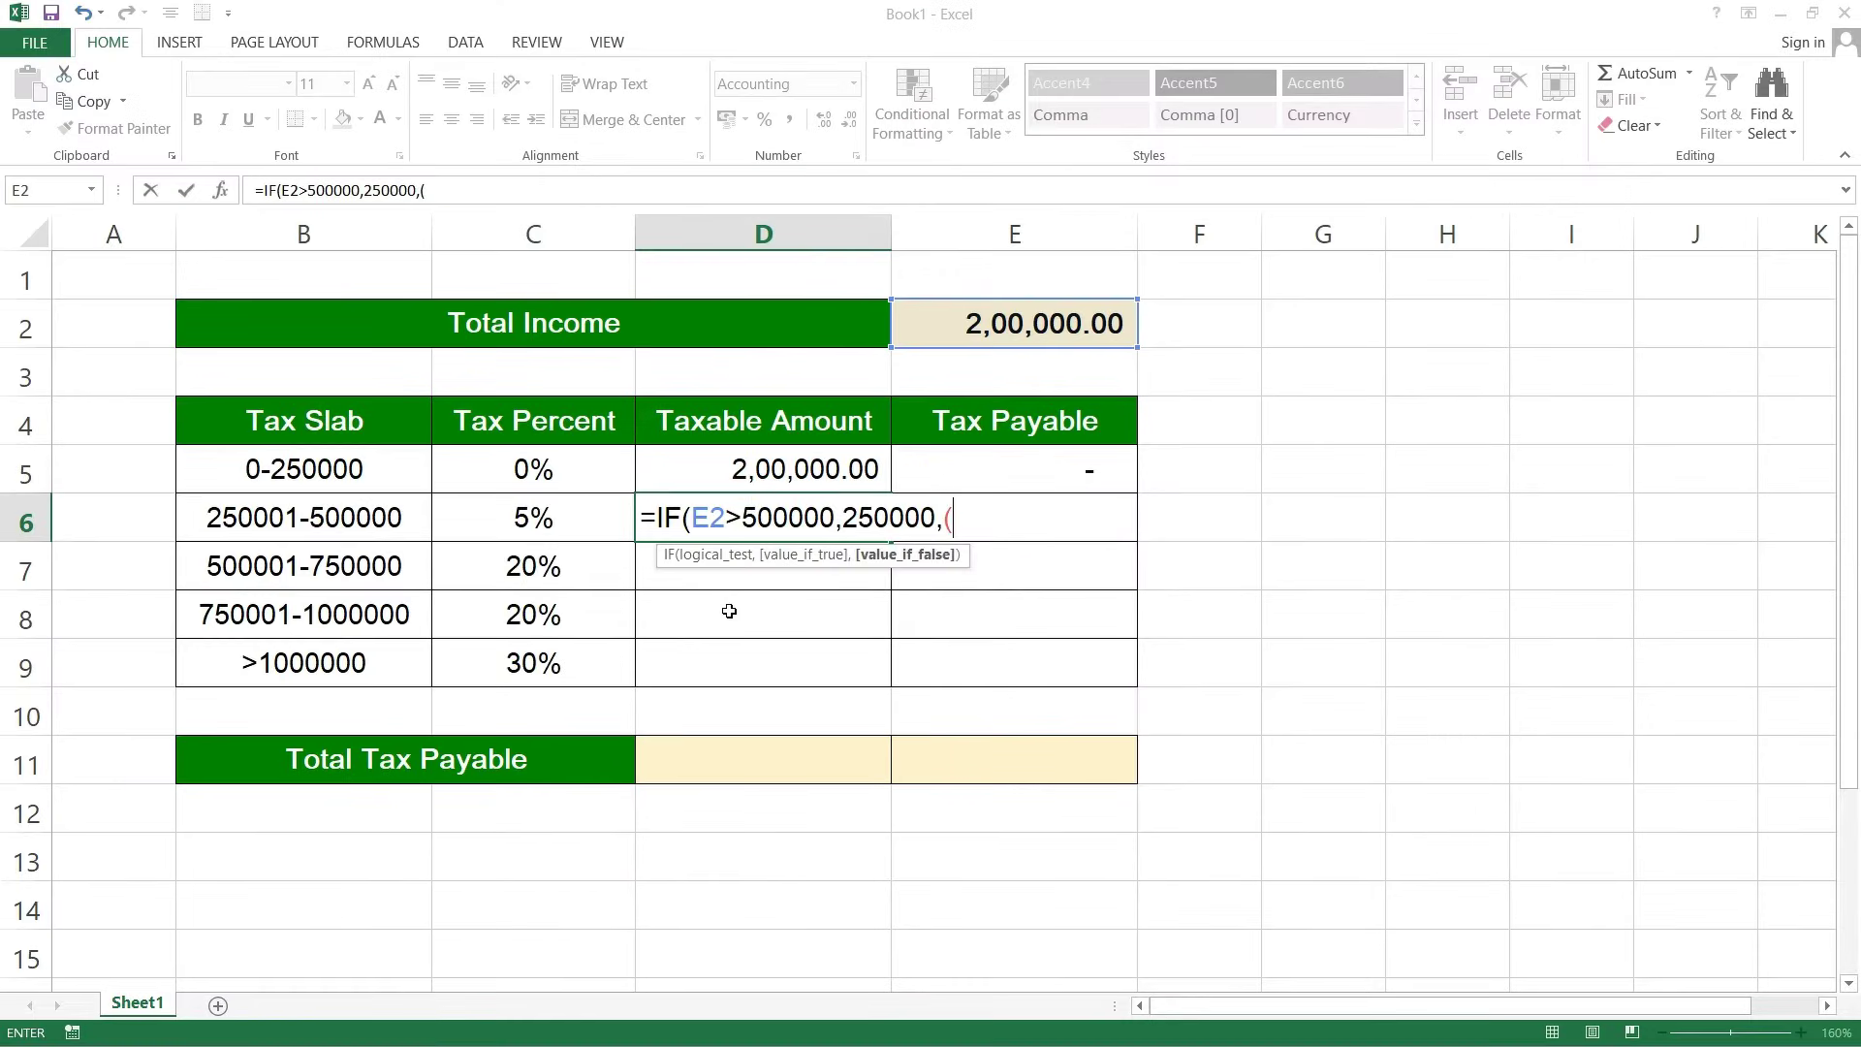
click(1005, 330)
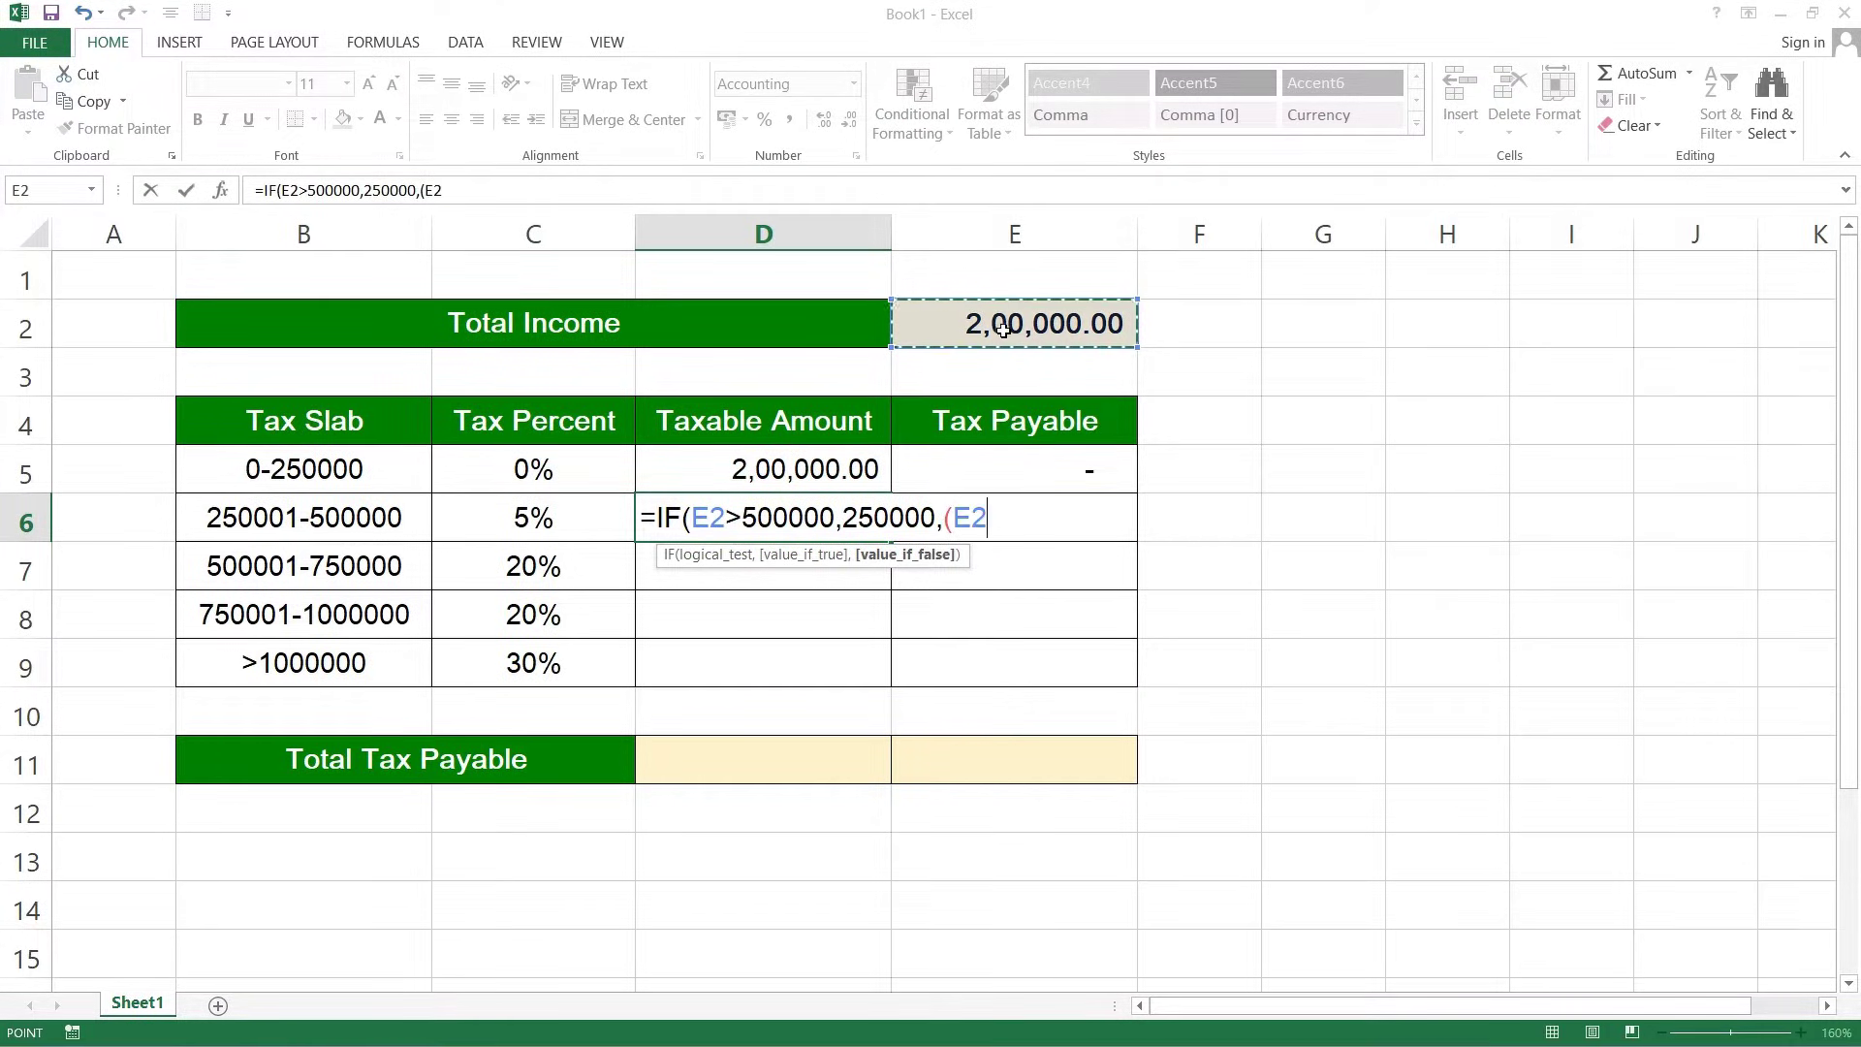
text(-)
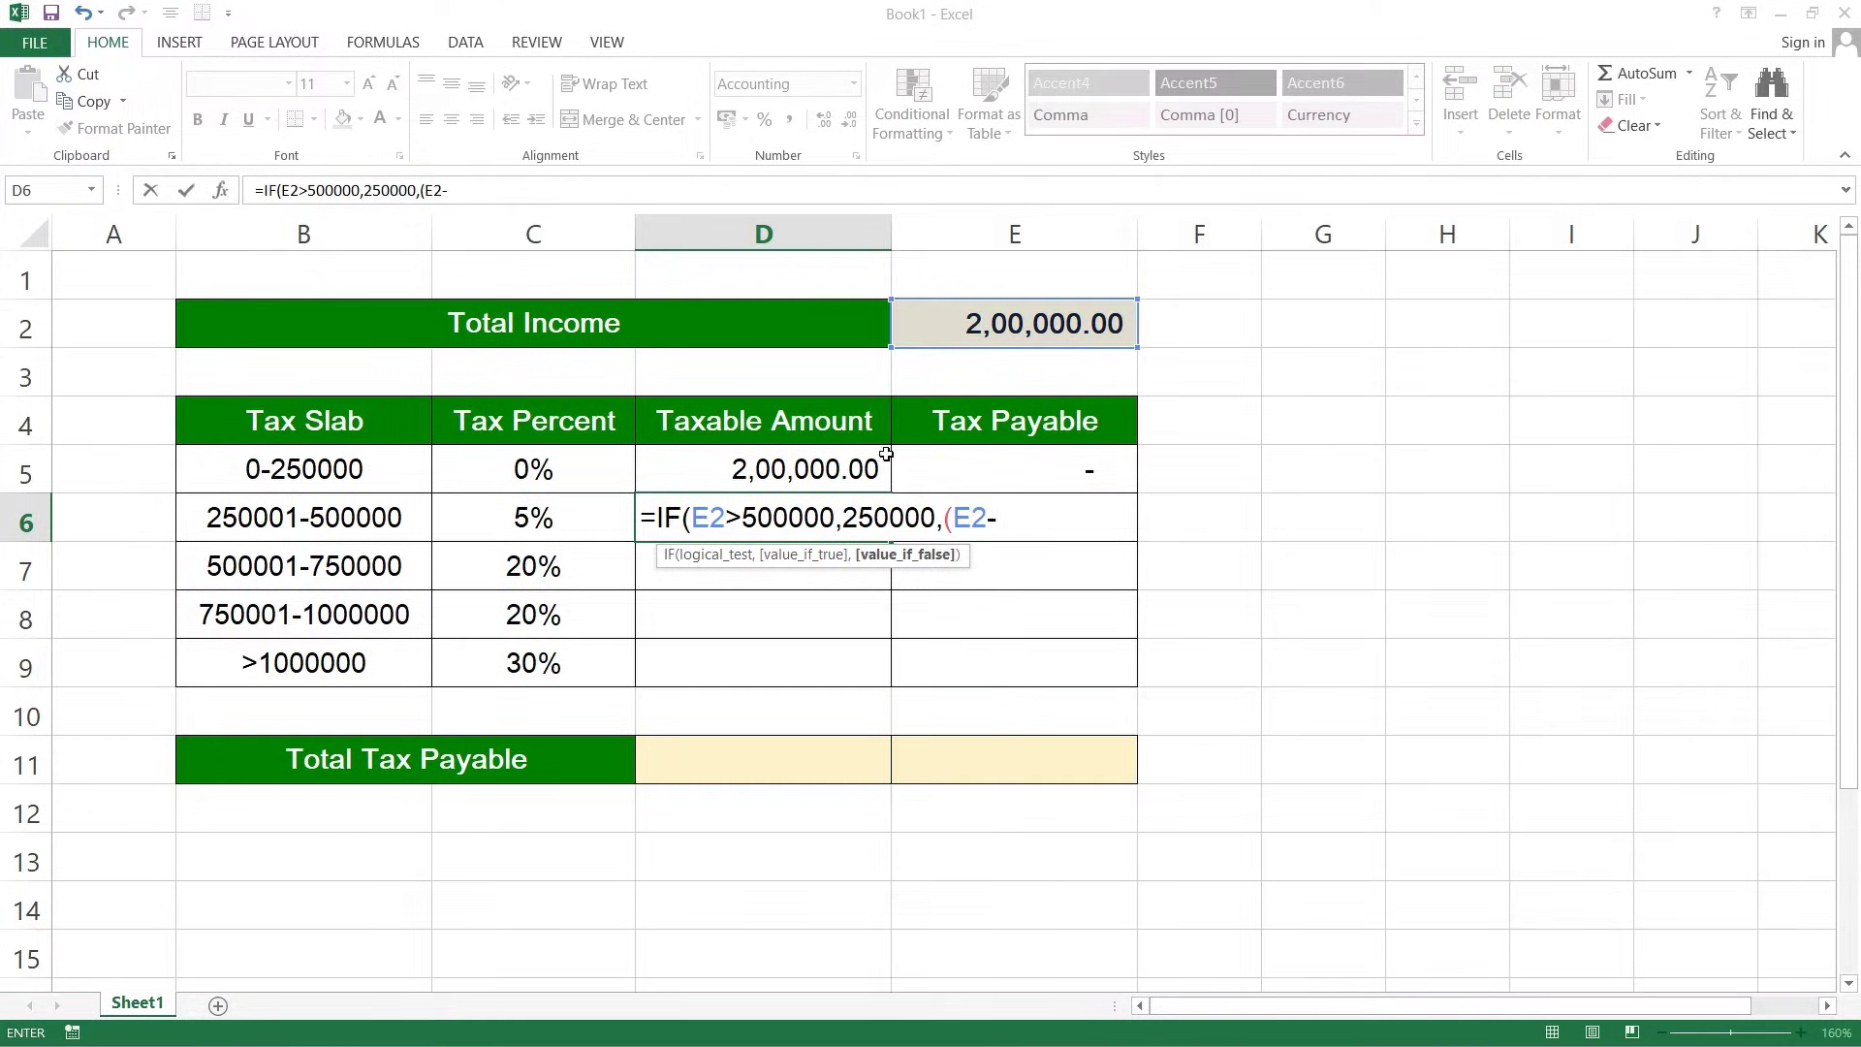
click(830, 468)
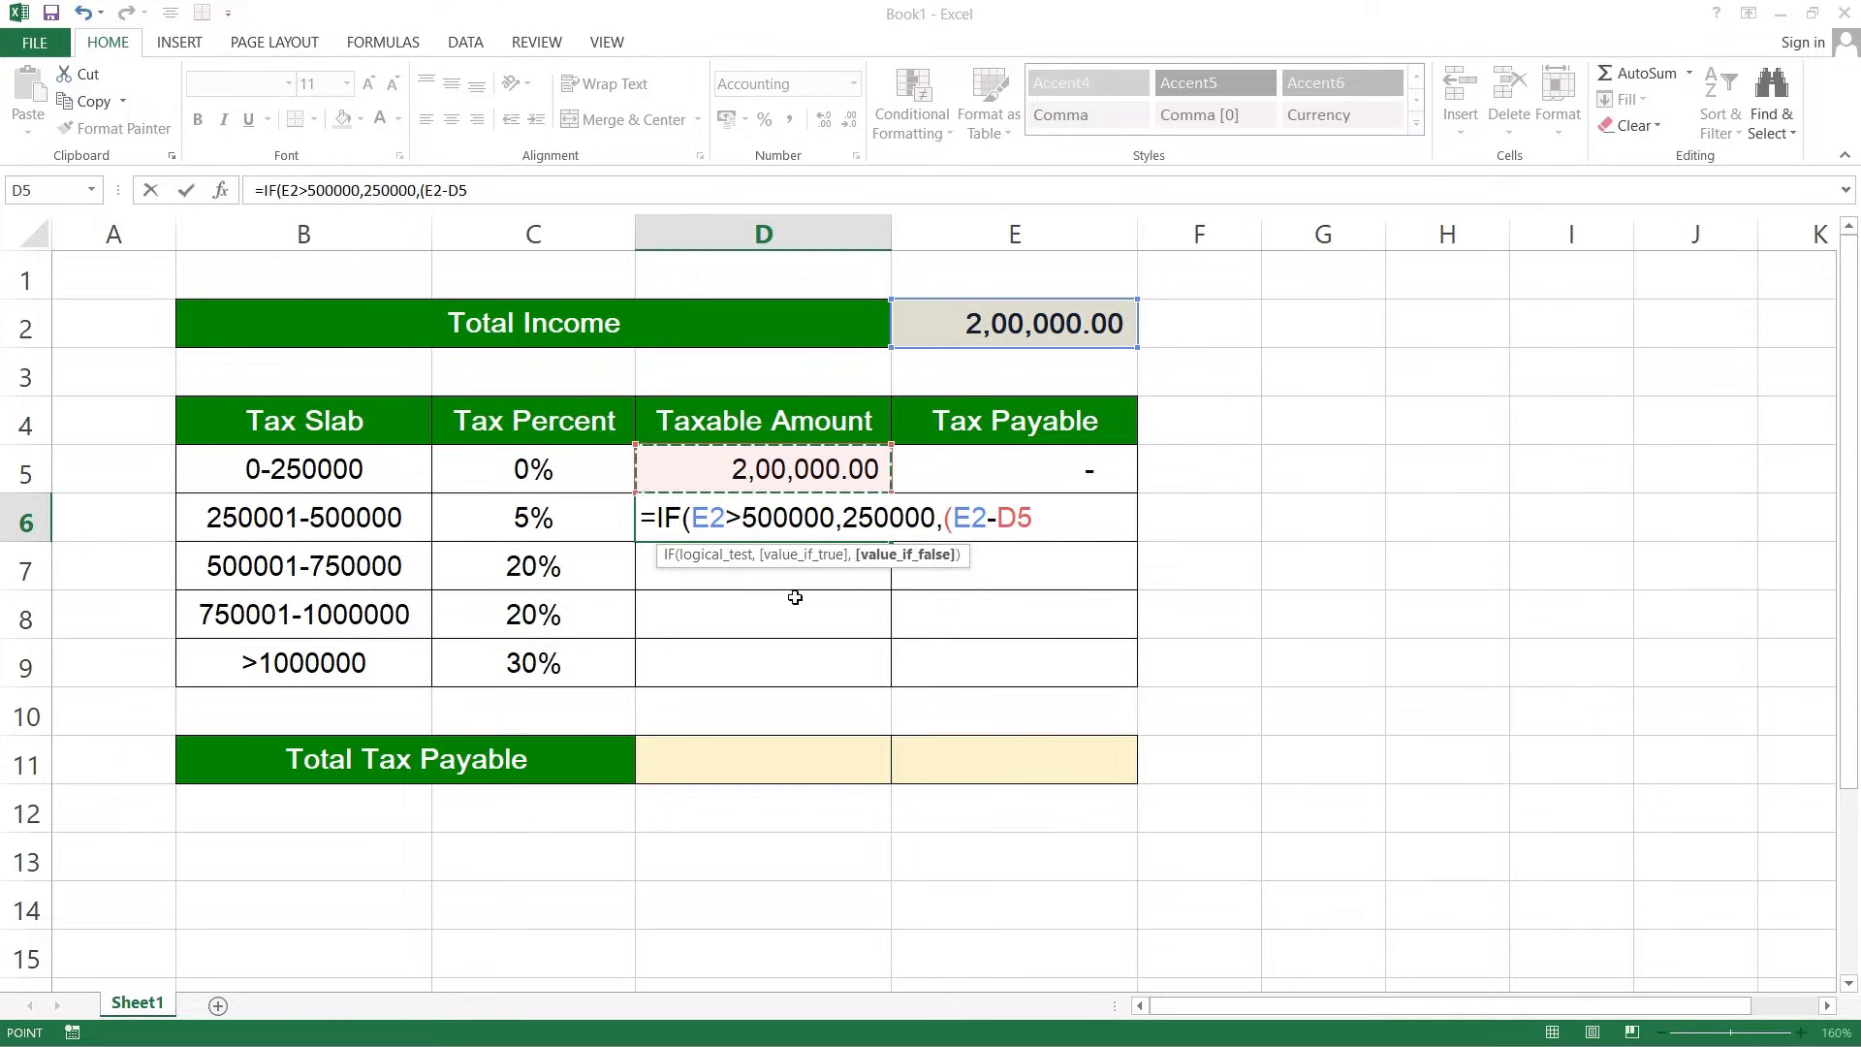
text()))
key(Return)
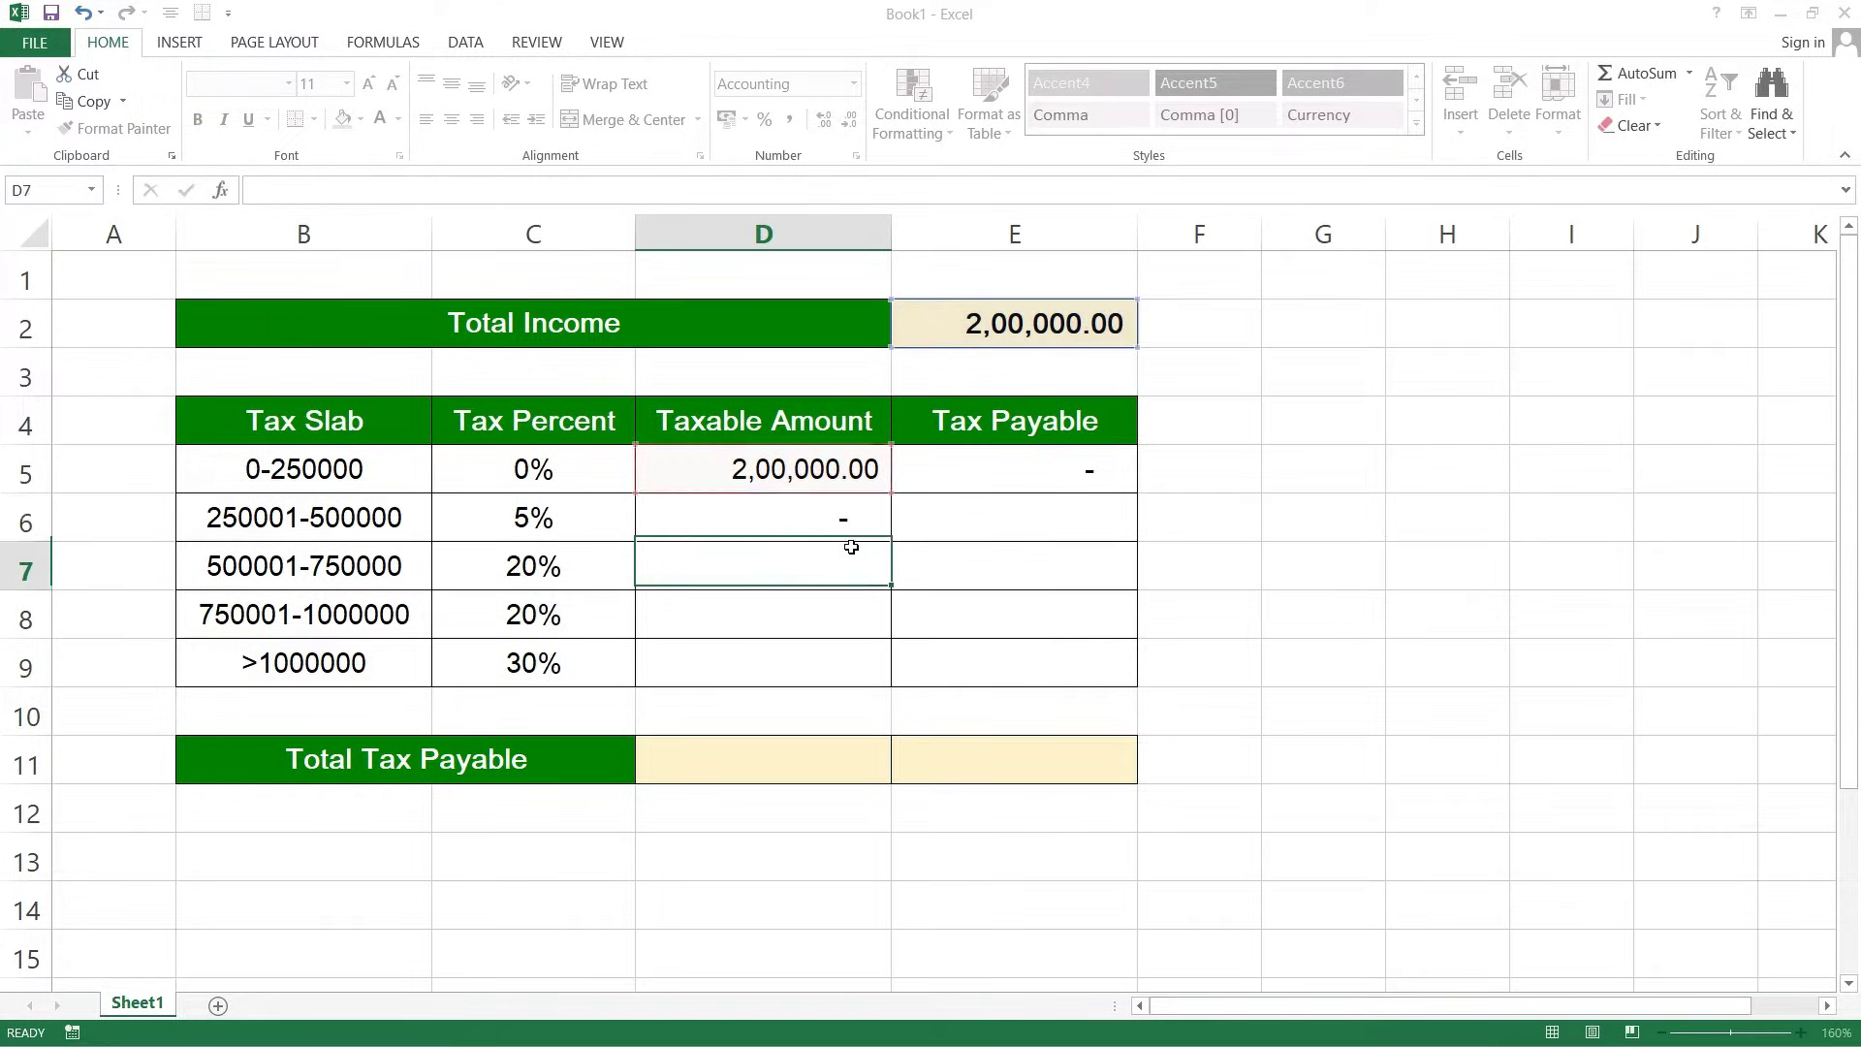
click(776, 515)
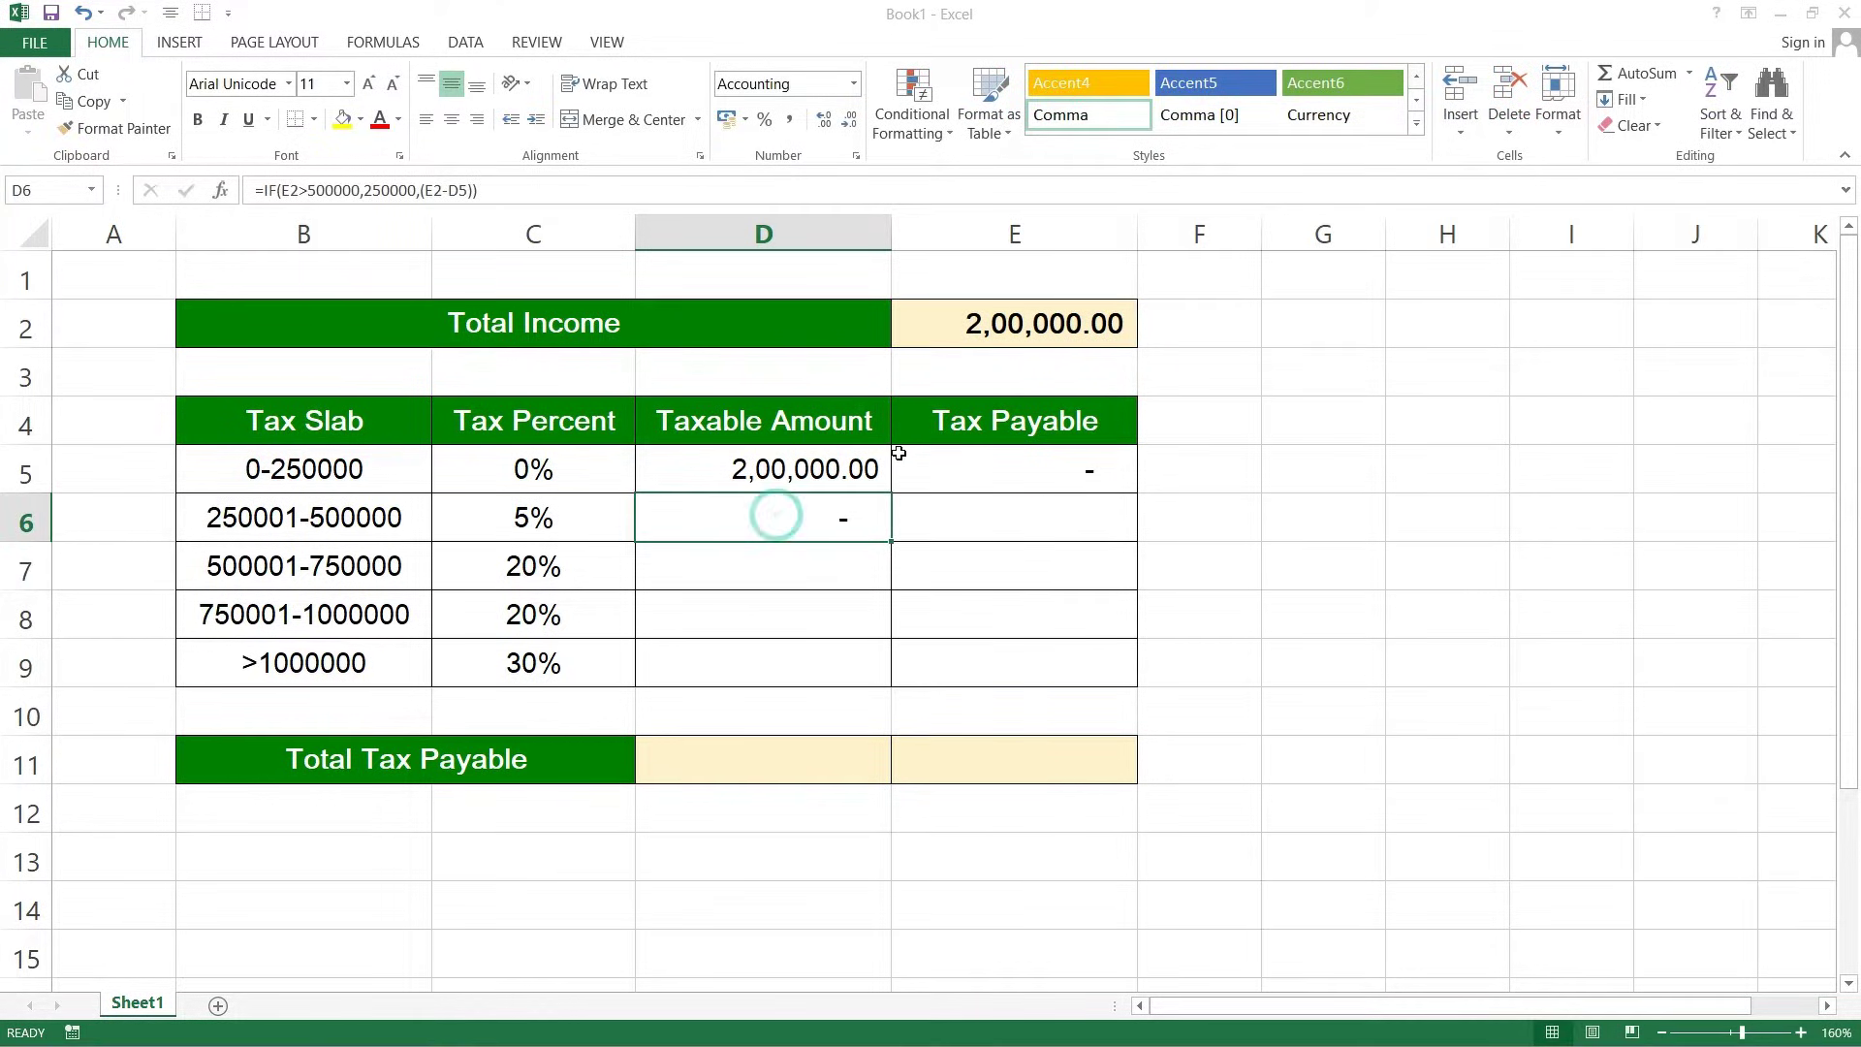
click(998, 323)
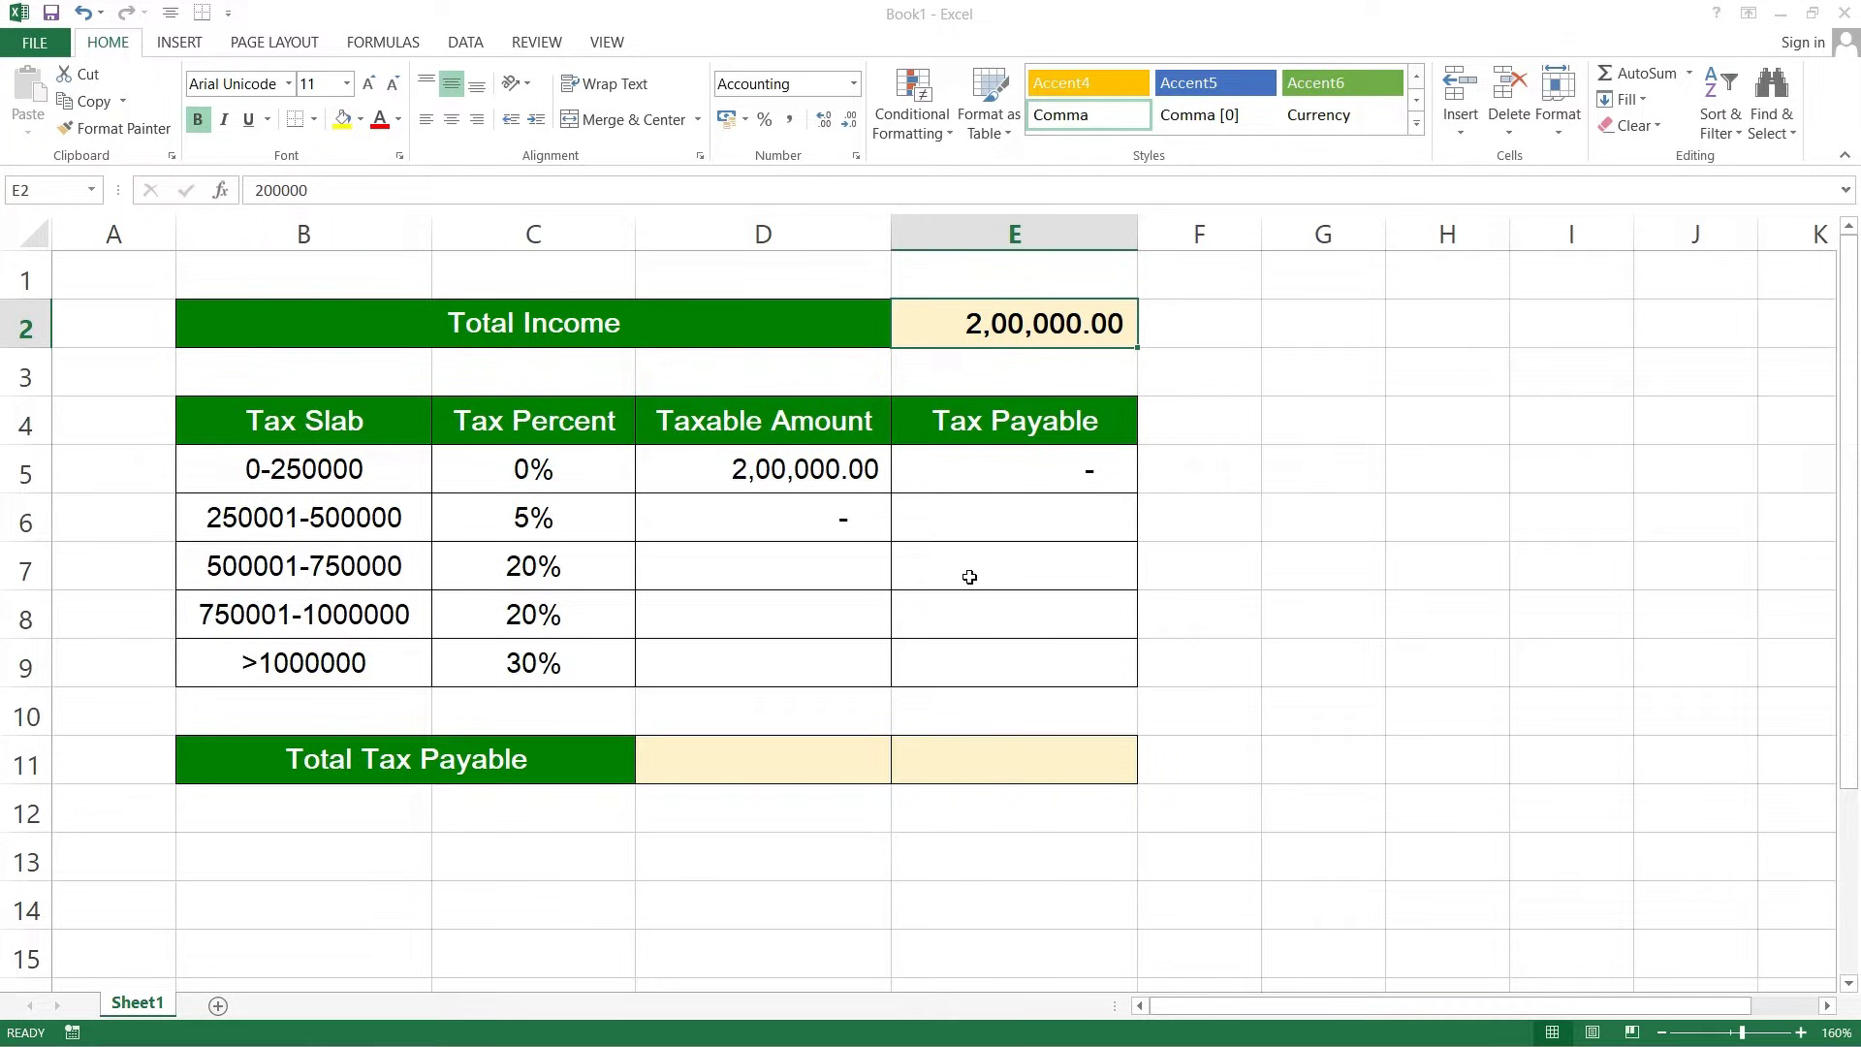
text(1200000)
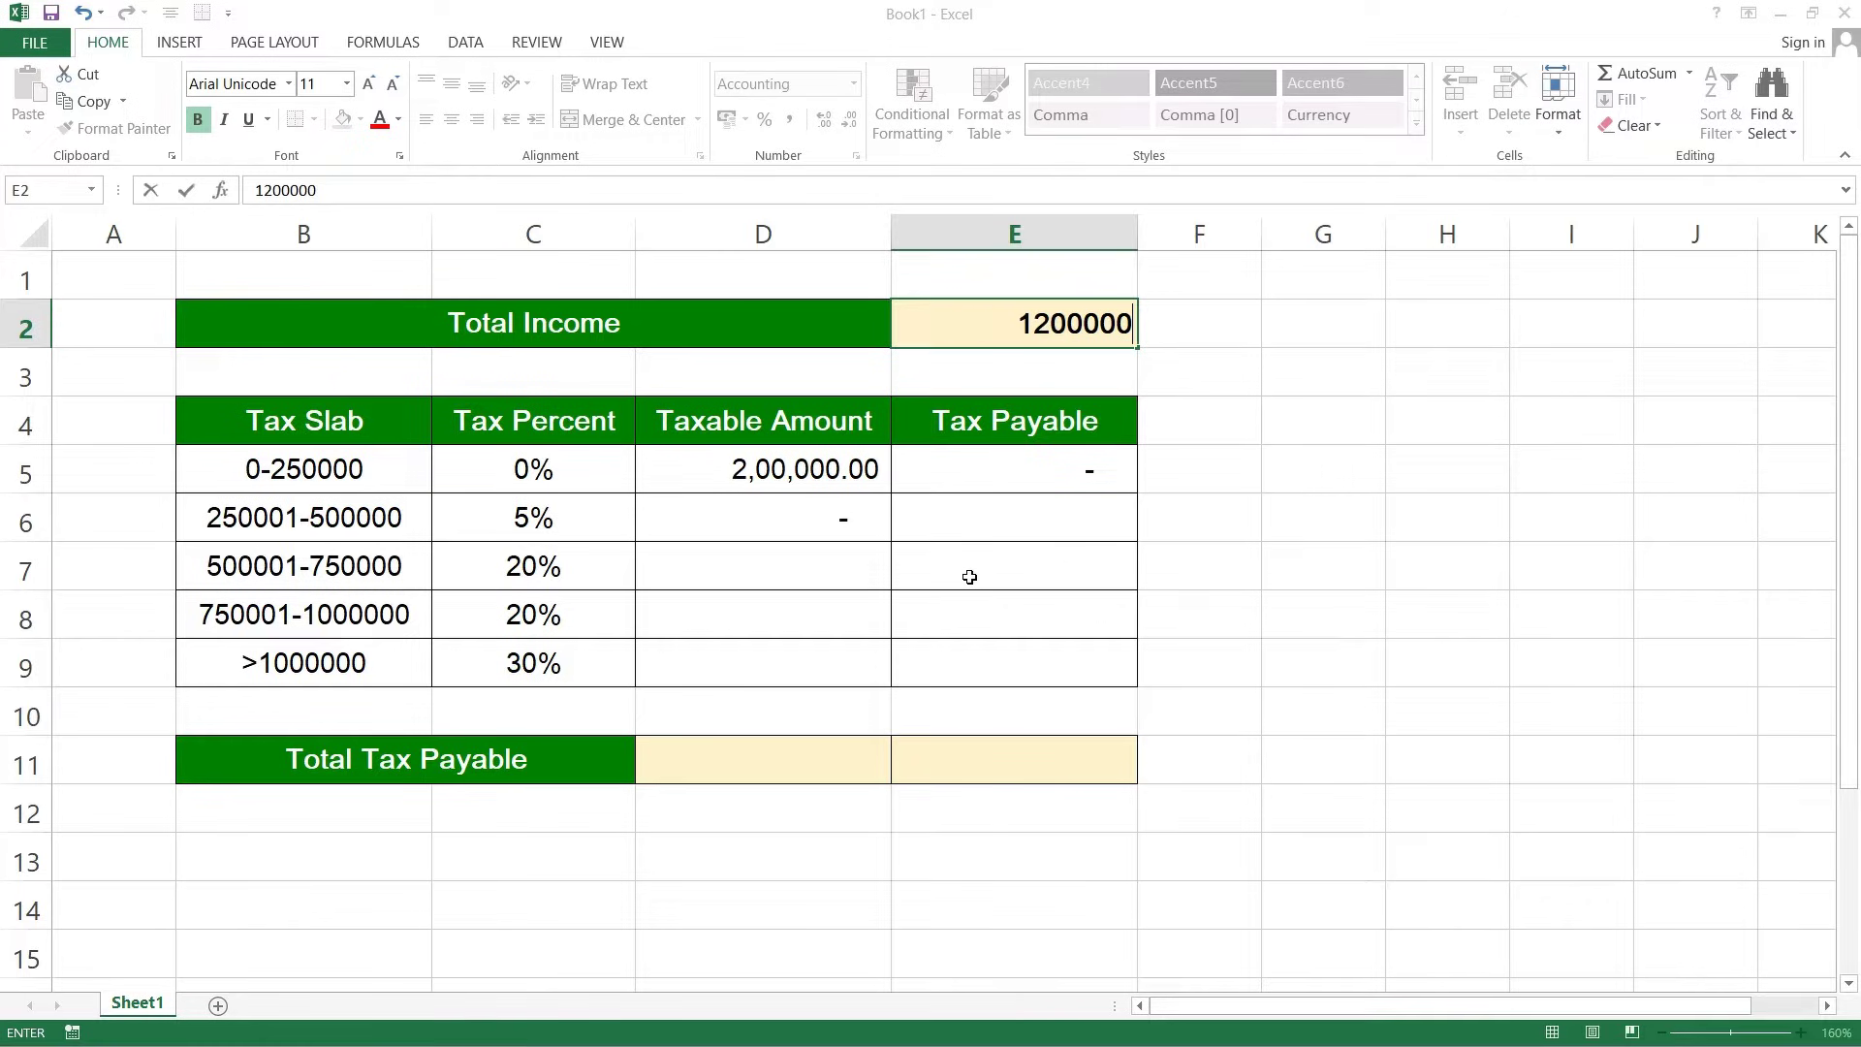
key(Return)
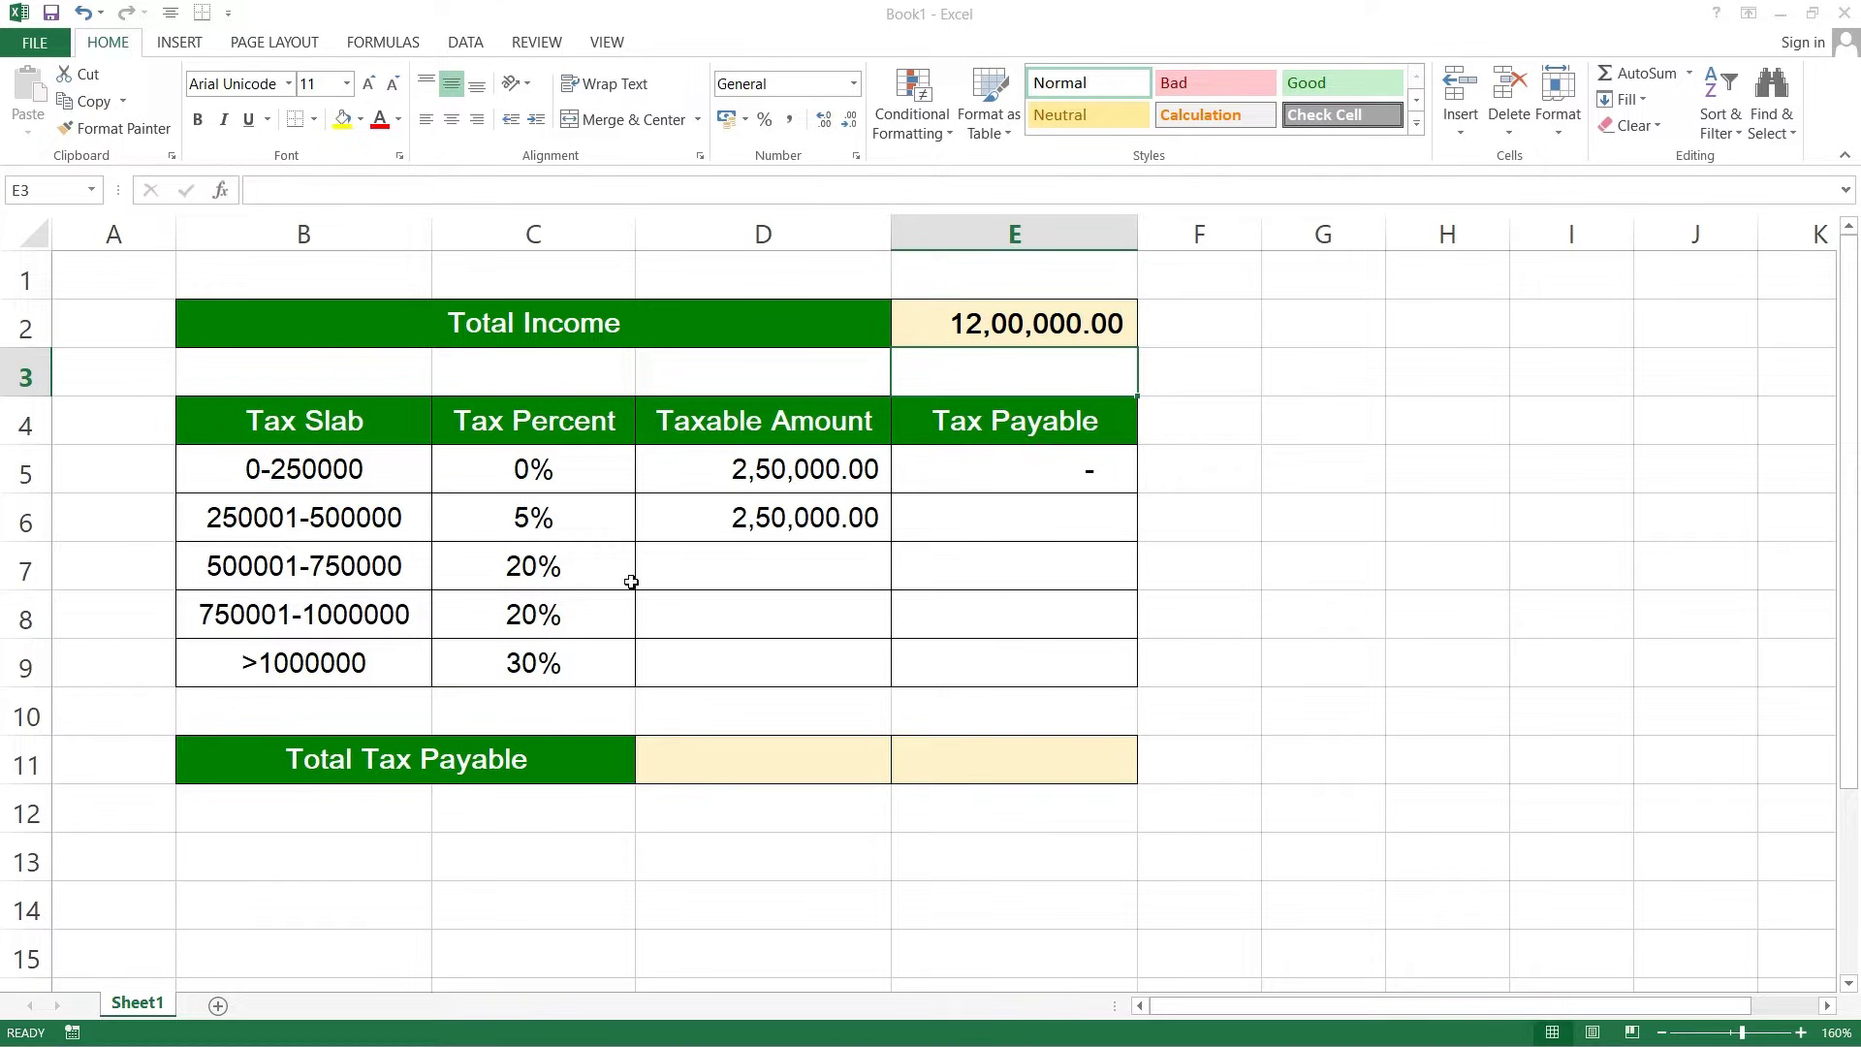
click(661, 576)
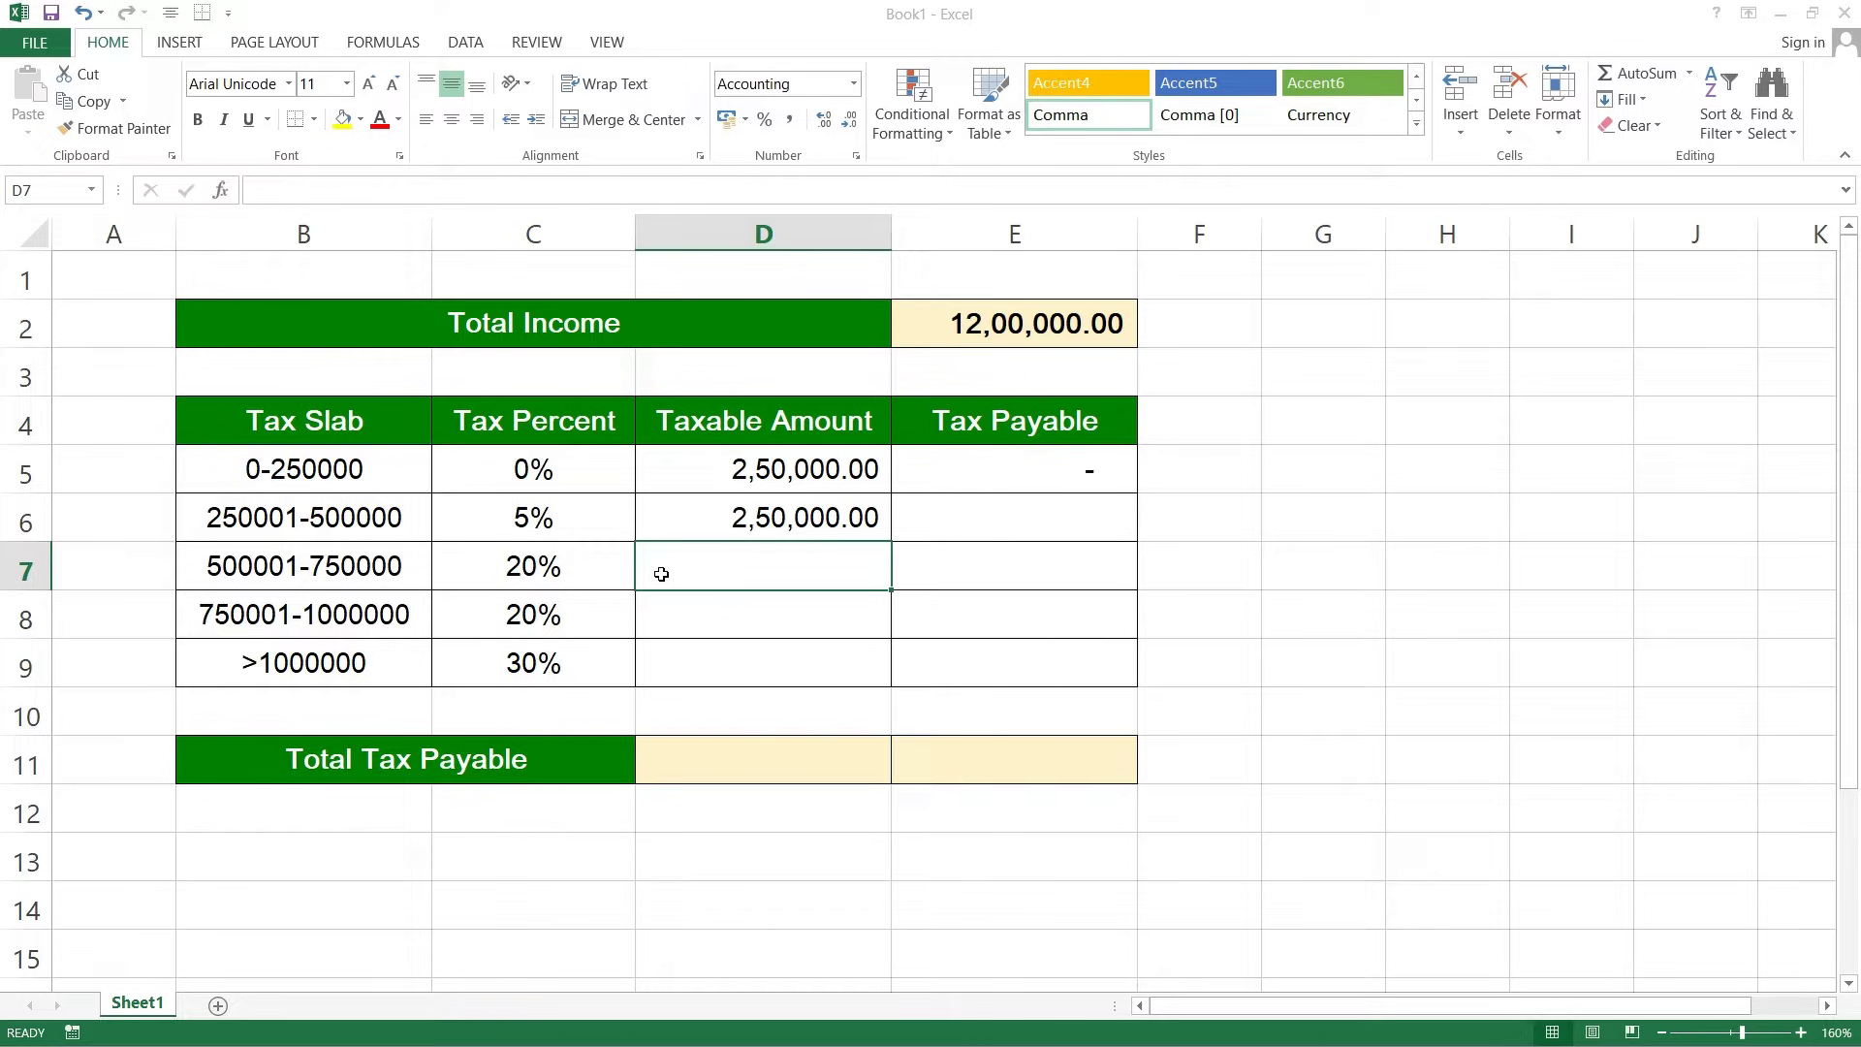
scroll(661, 573, up, 1)
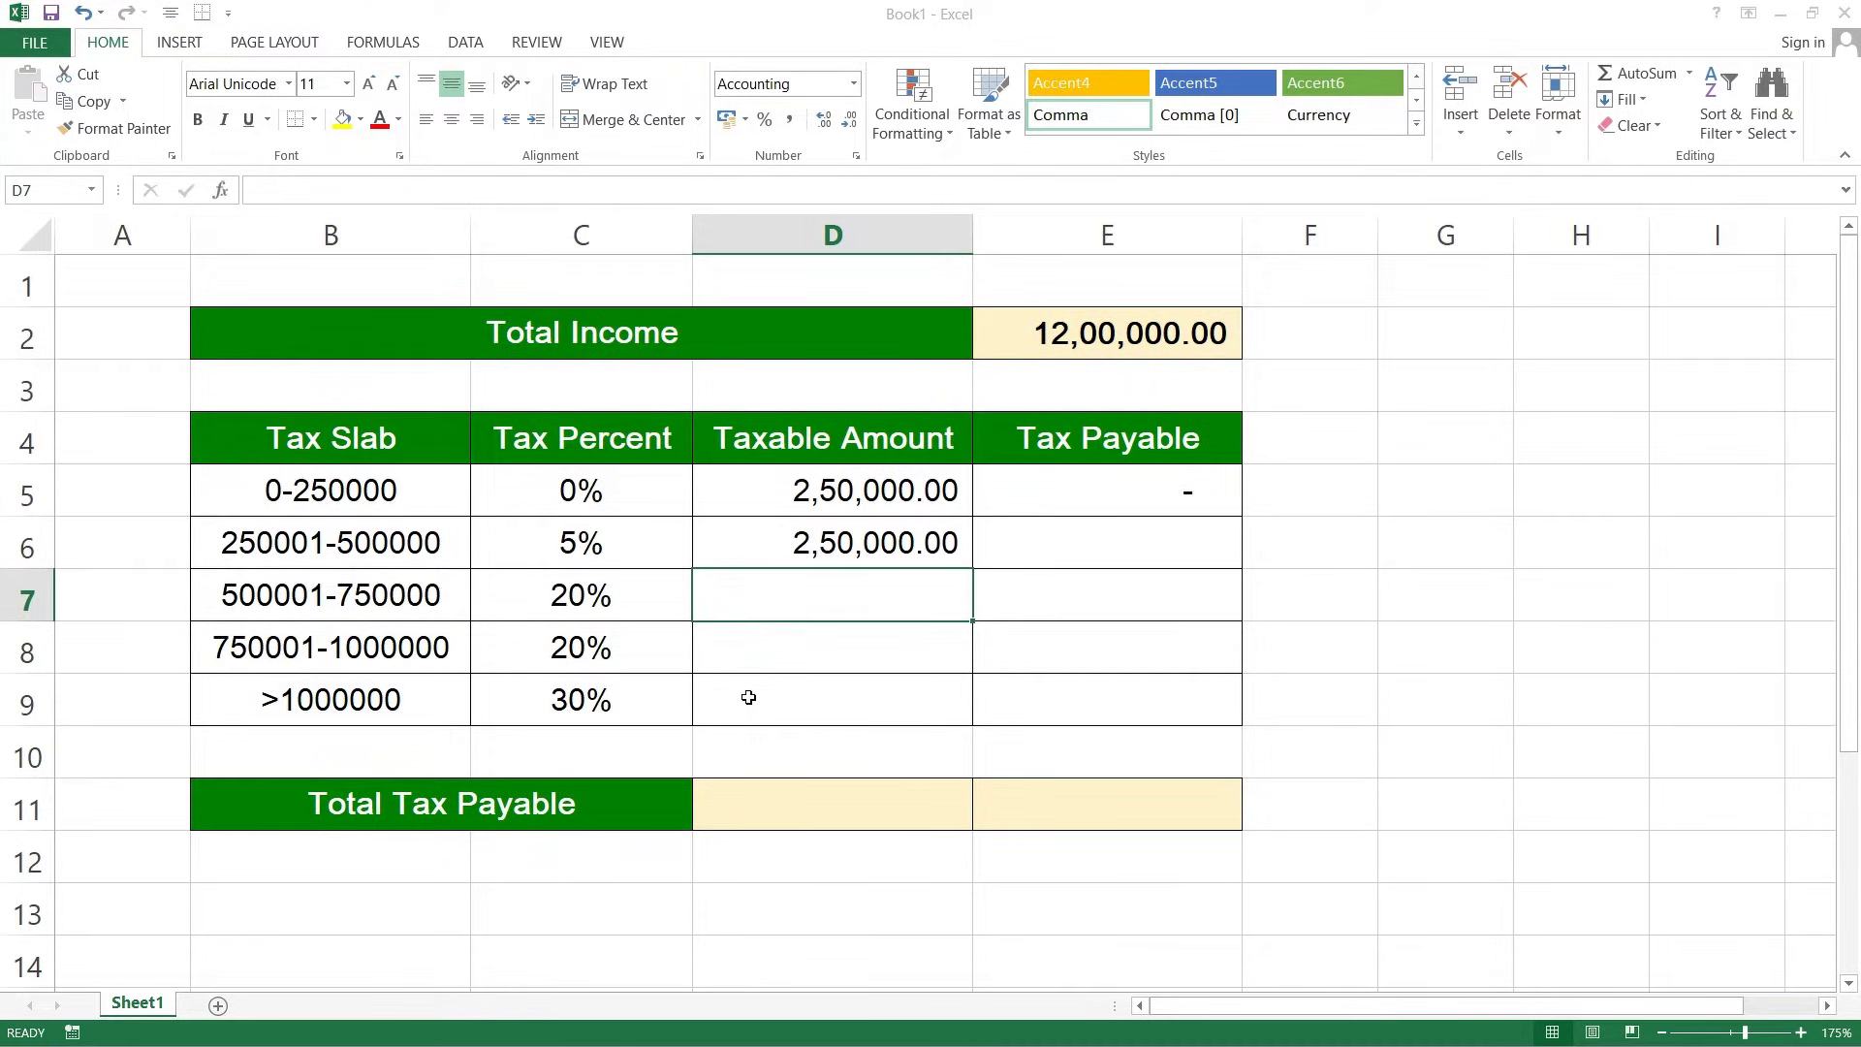
text(=)
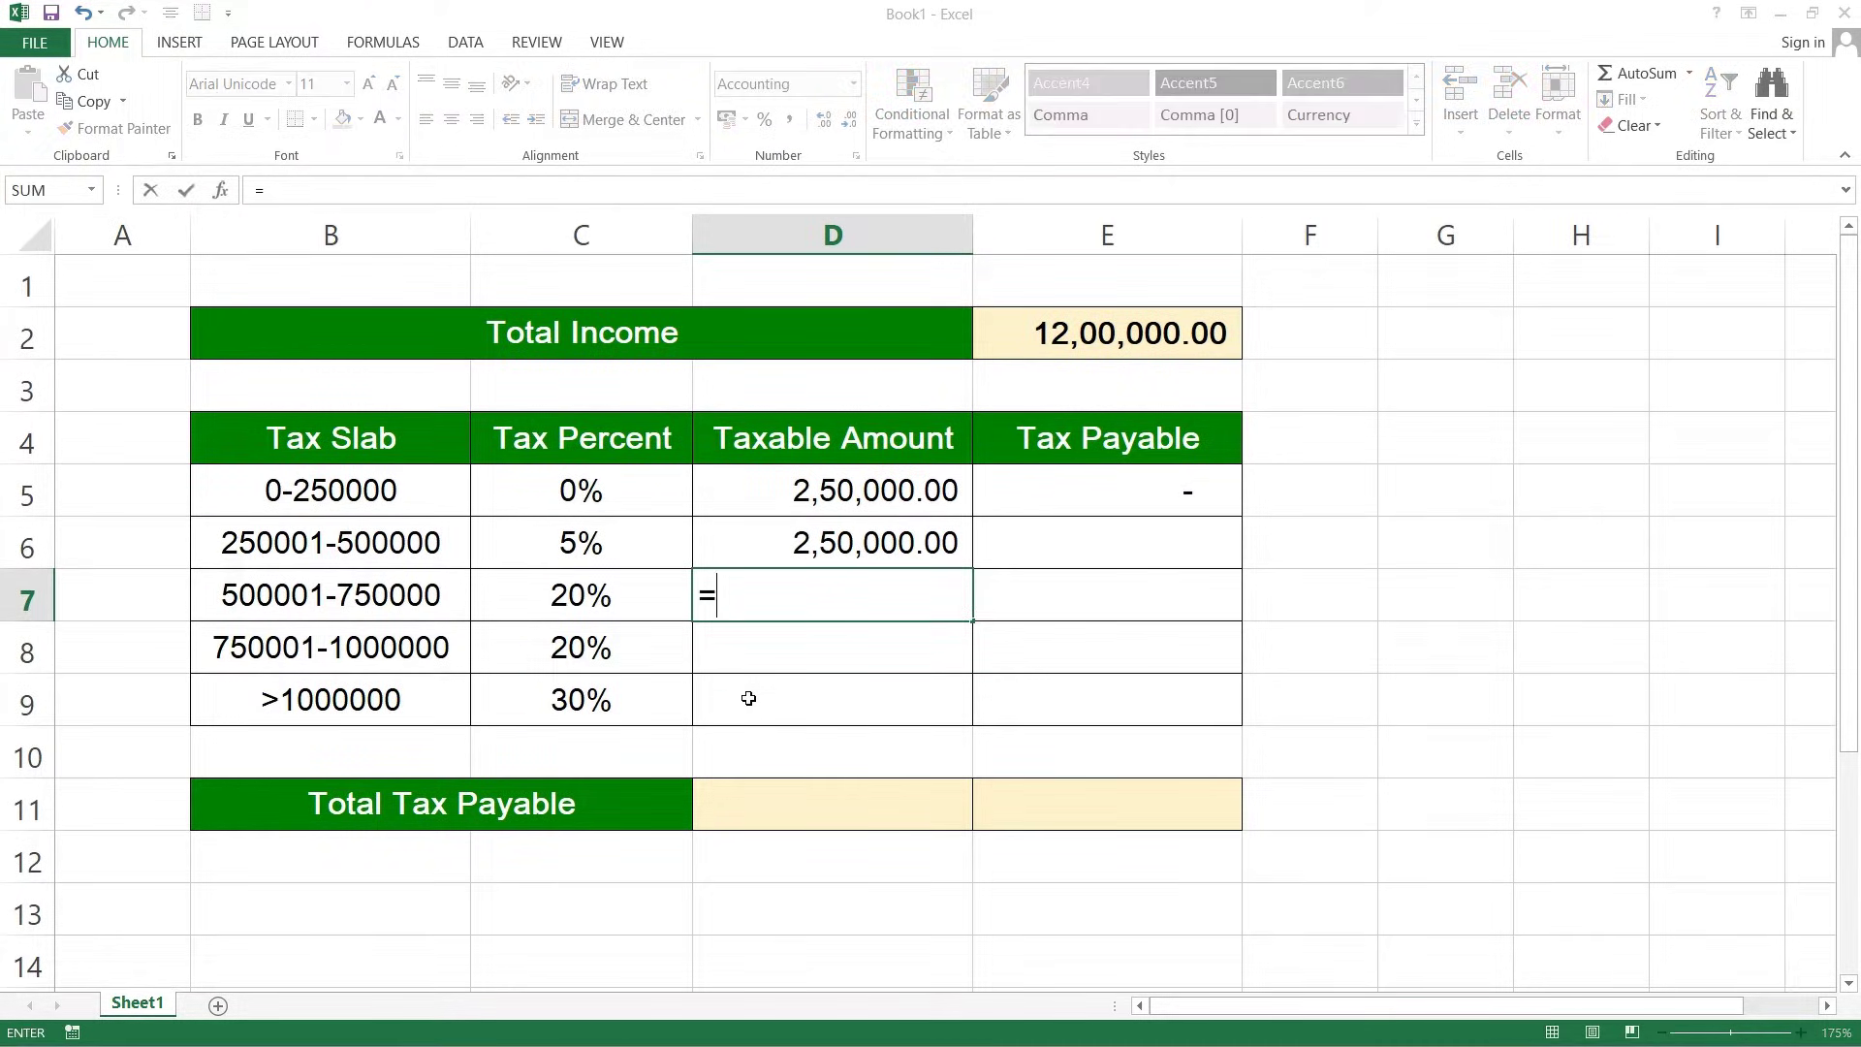
text(IF)
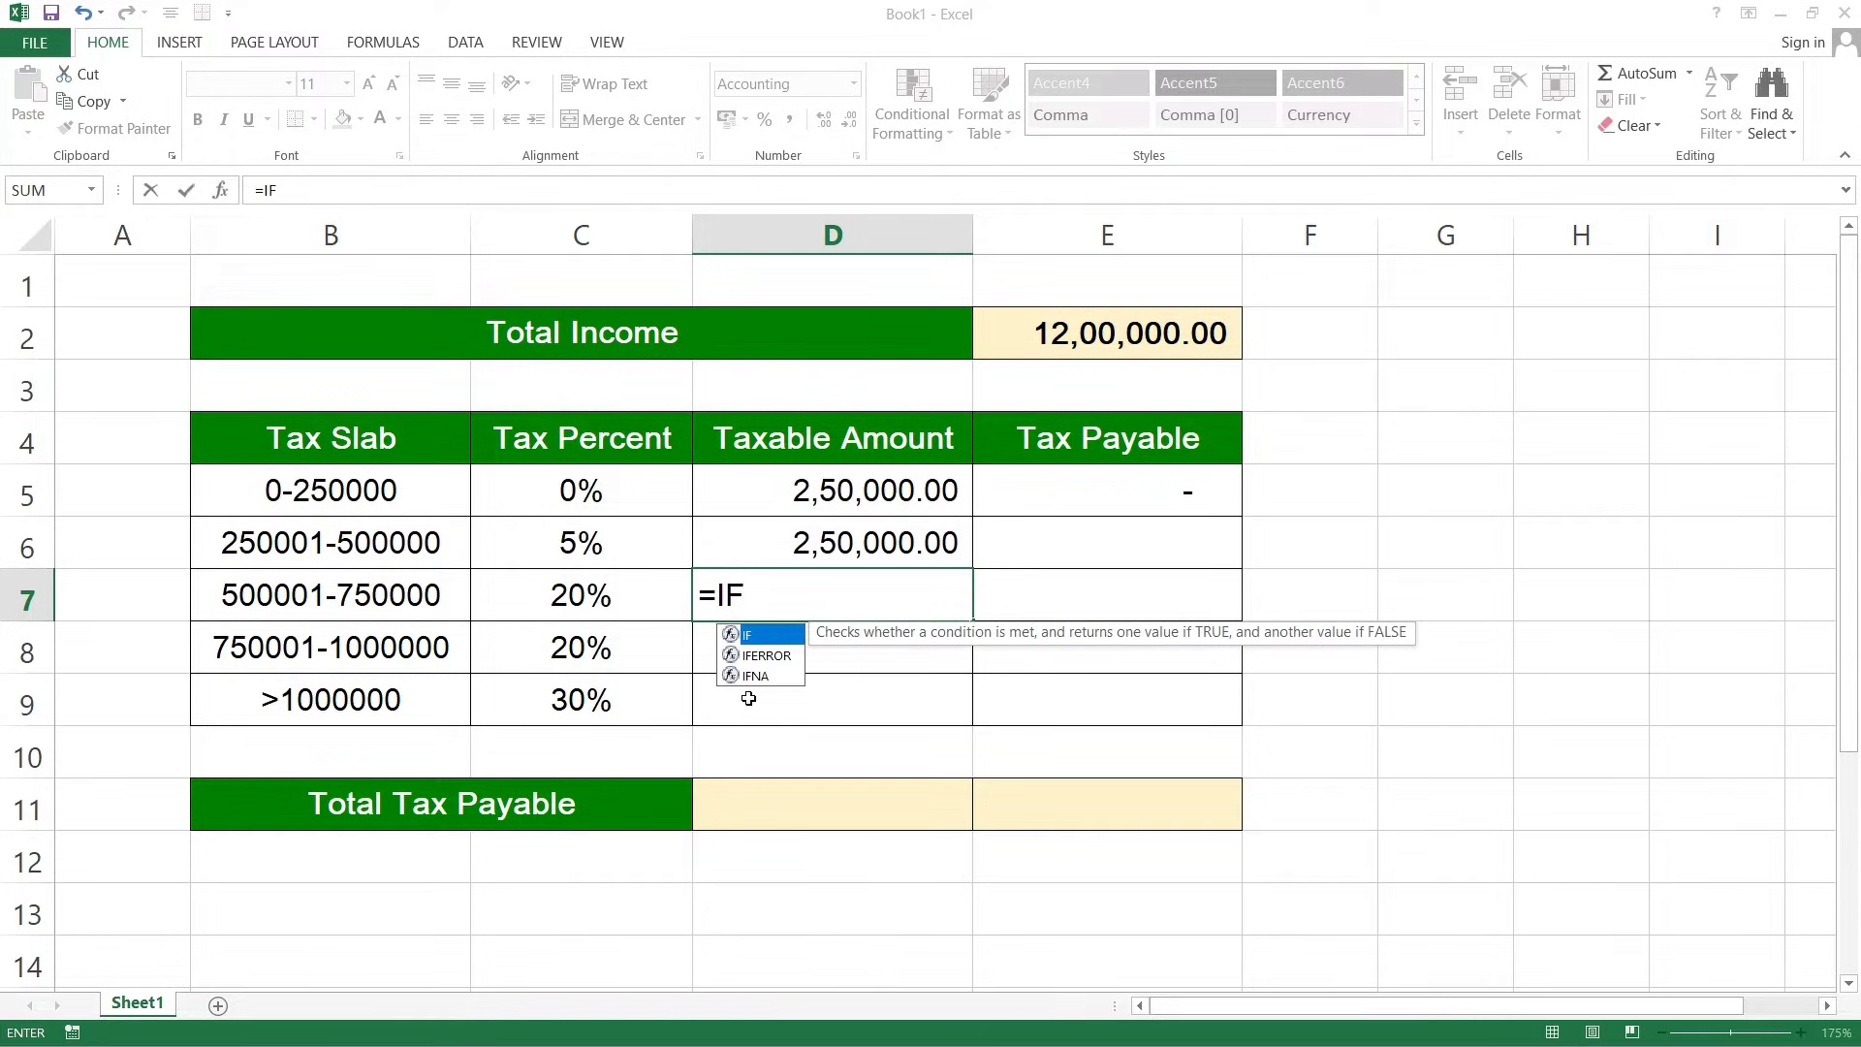
text(()
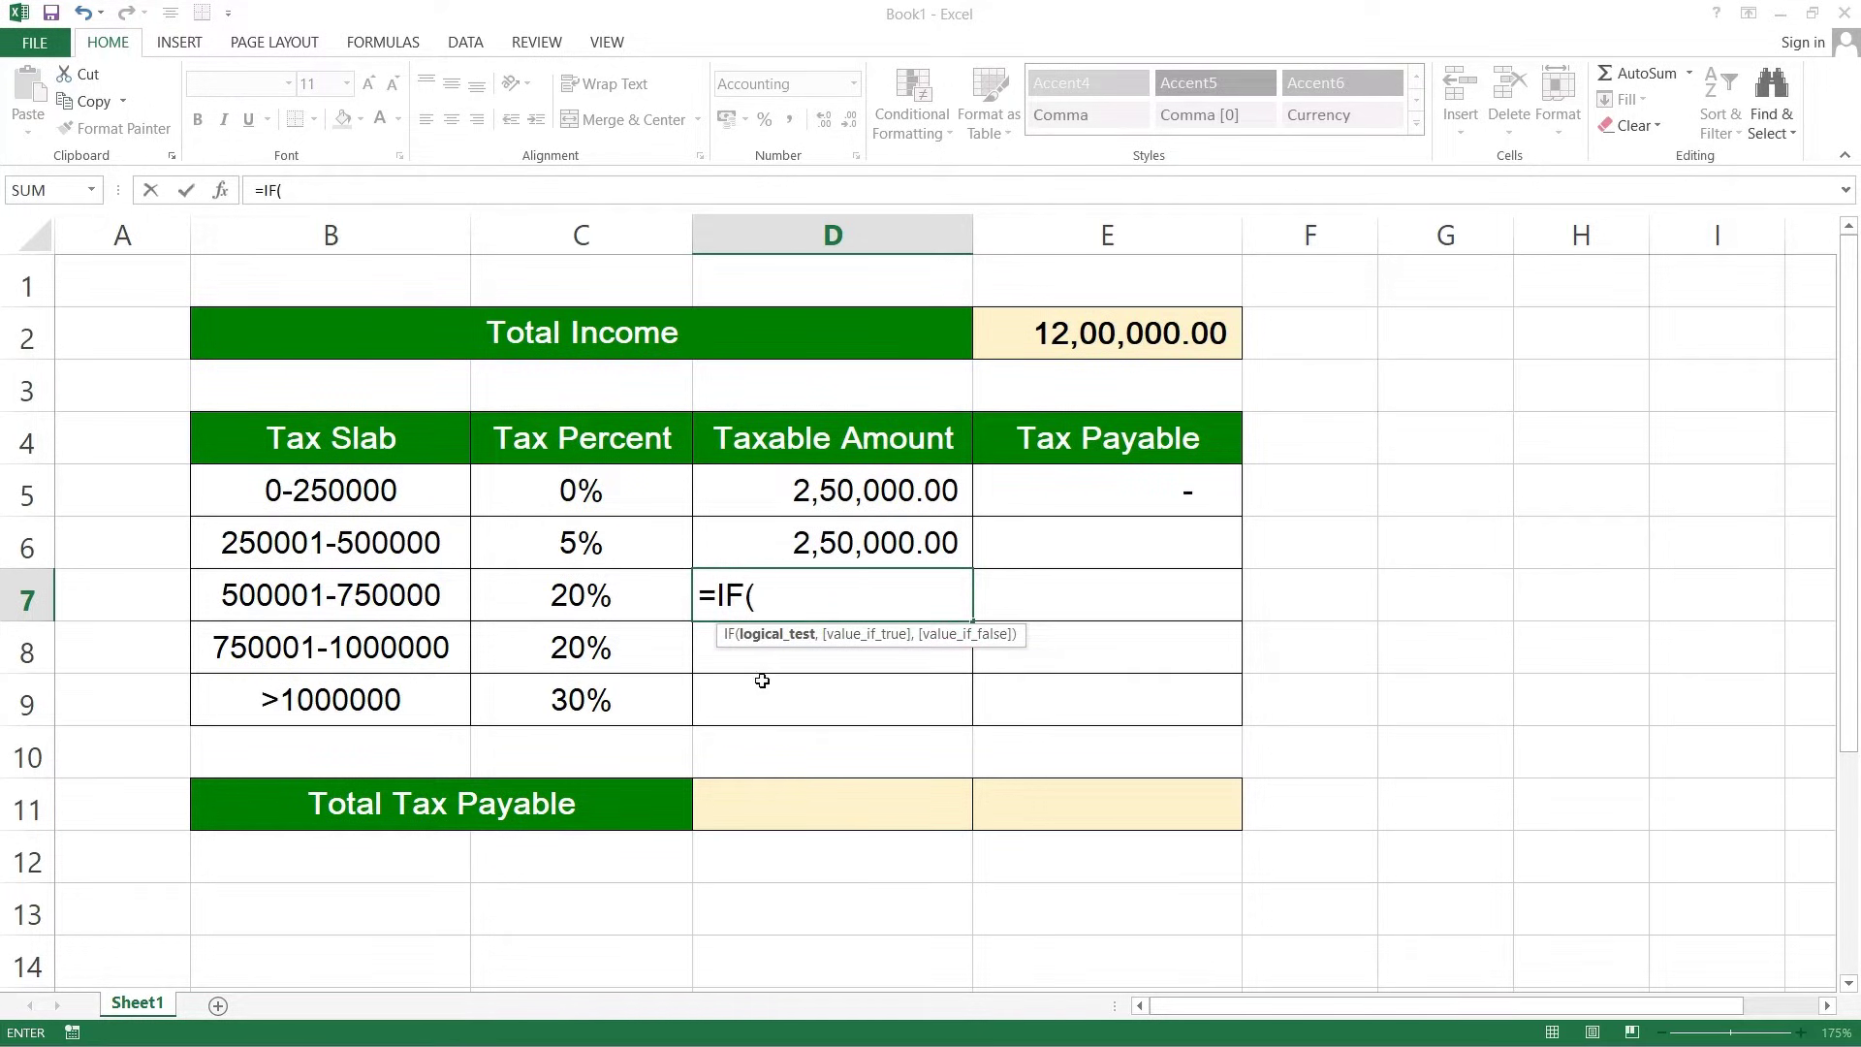
click(1068, 332)
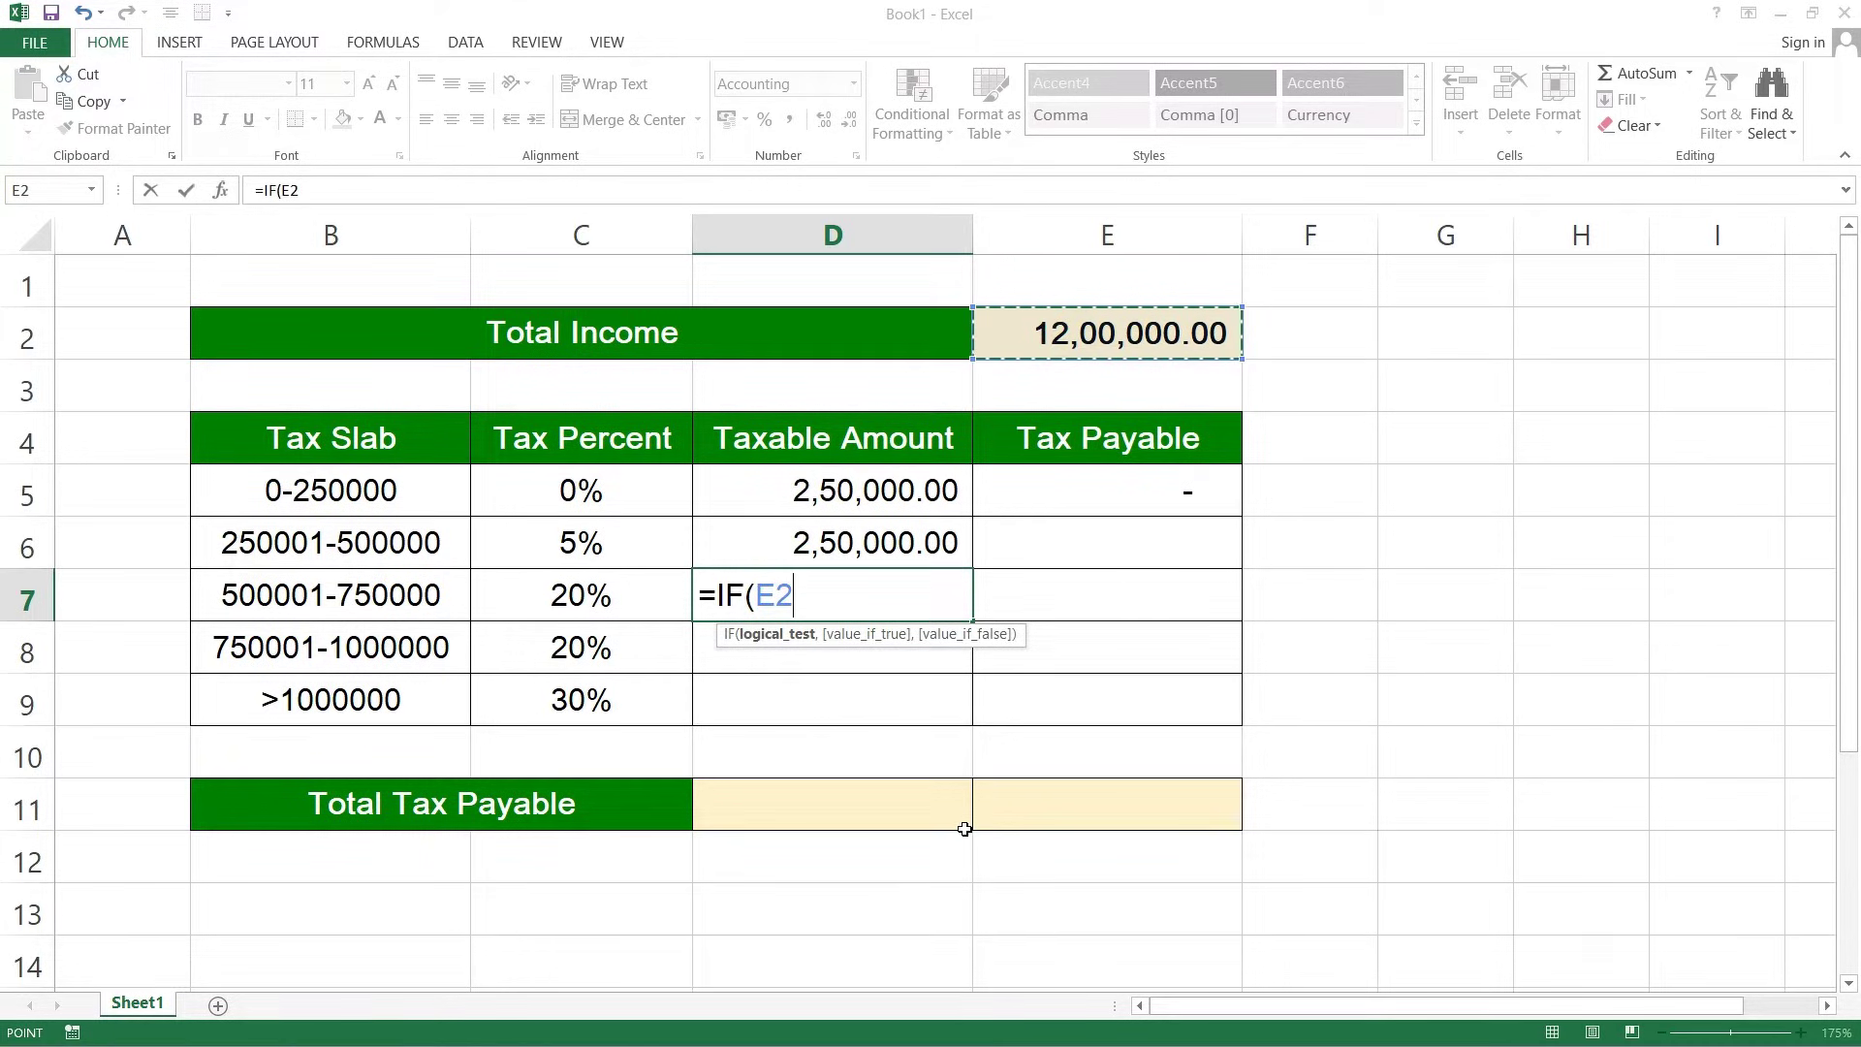
text(>)
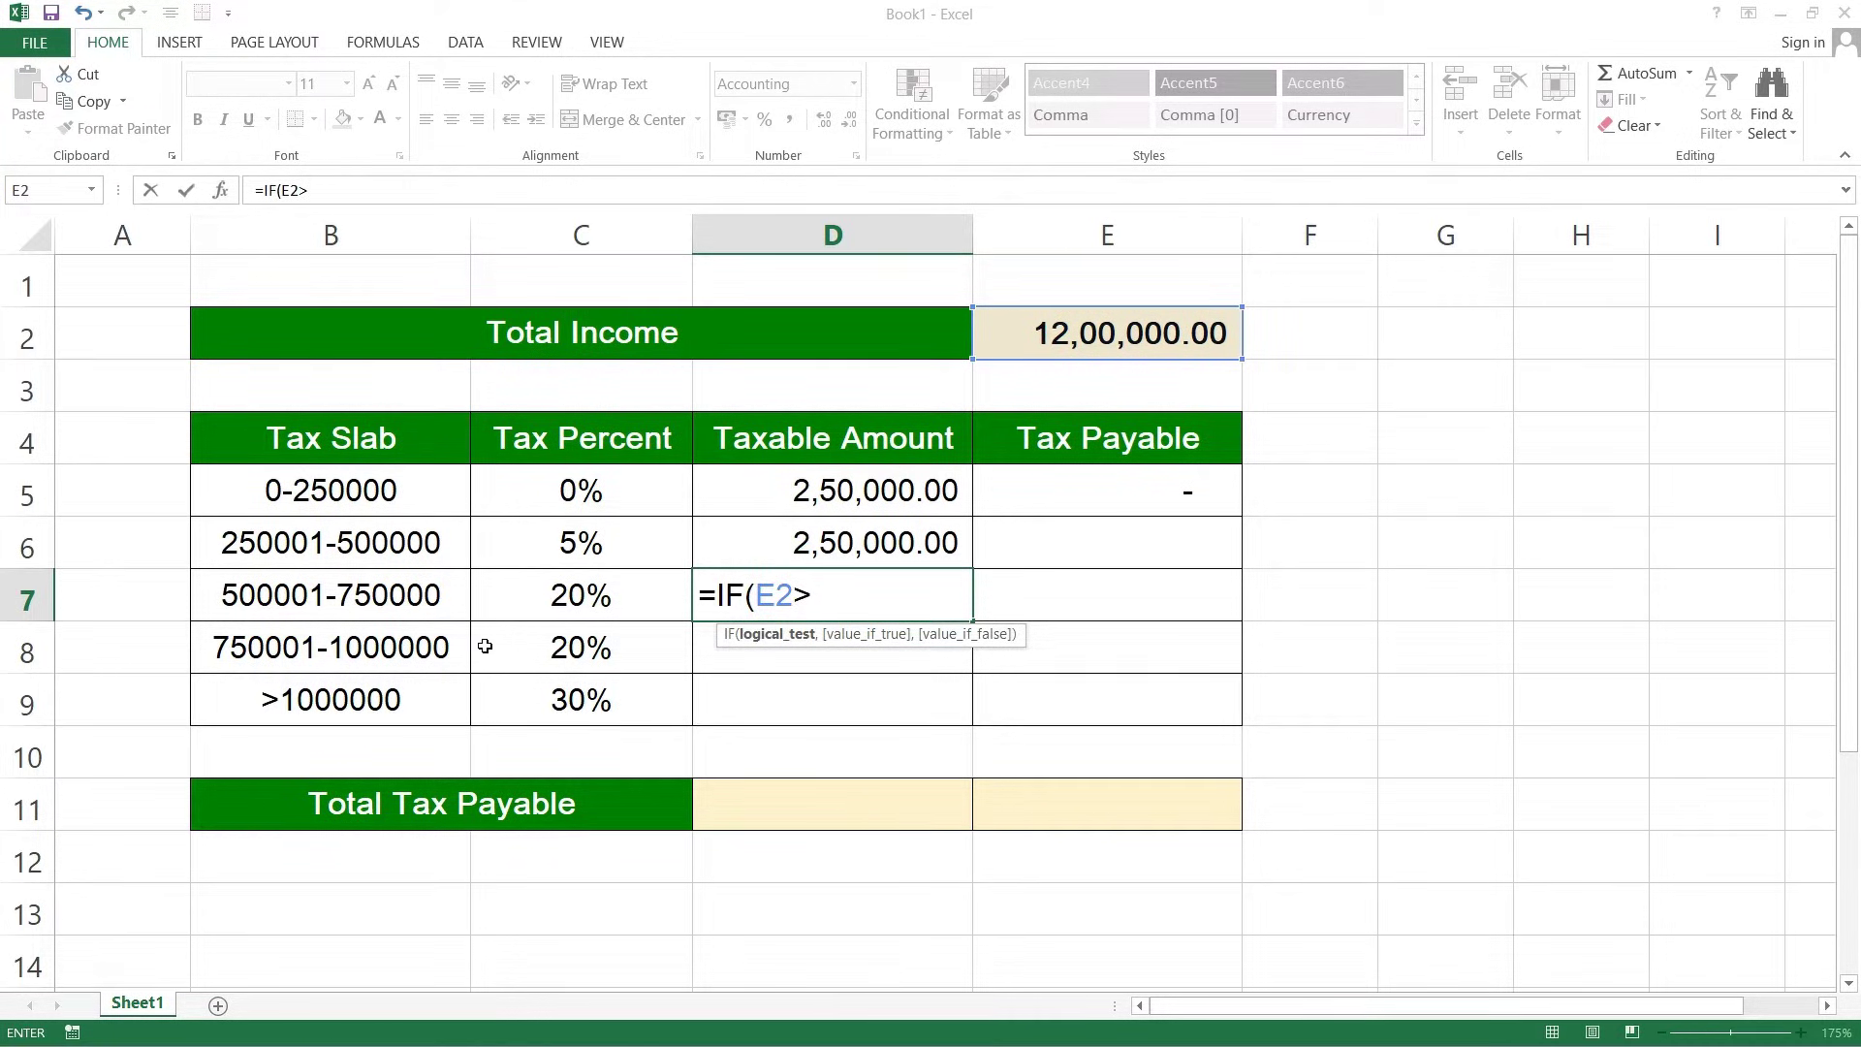
text(750000)
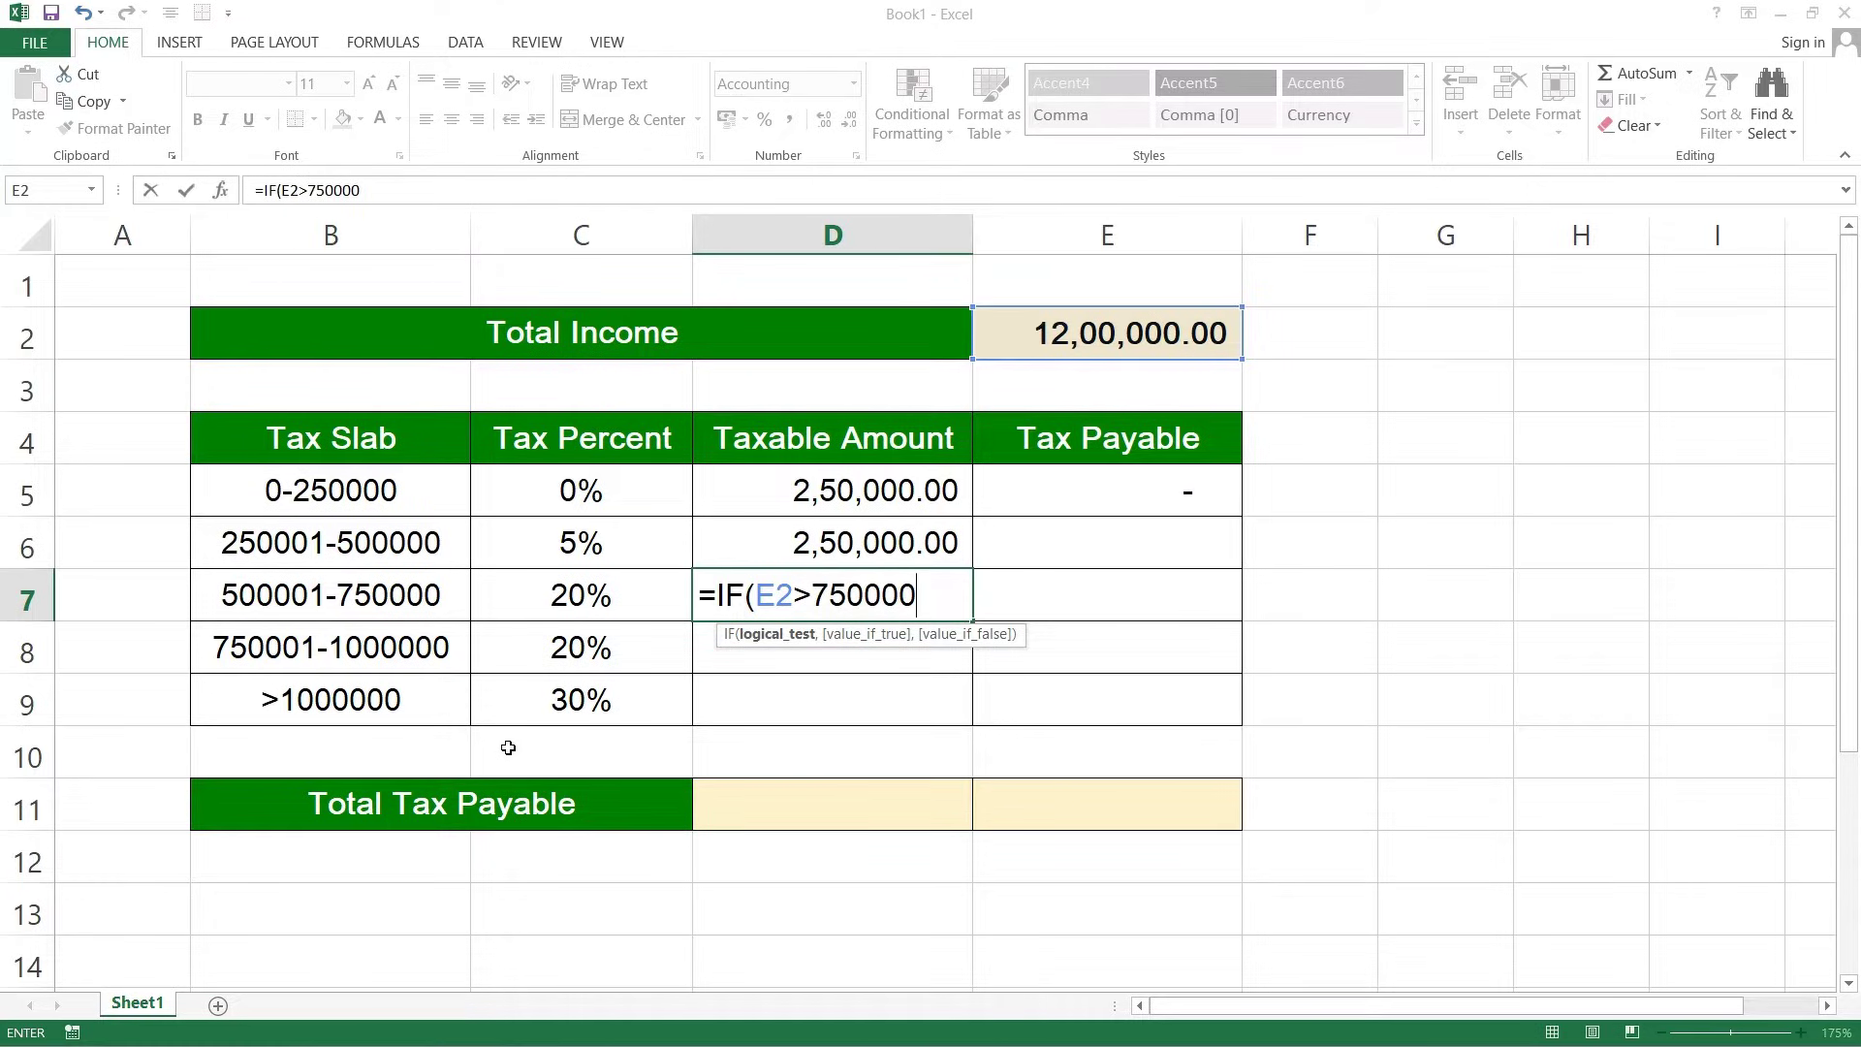
text(,)
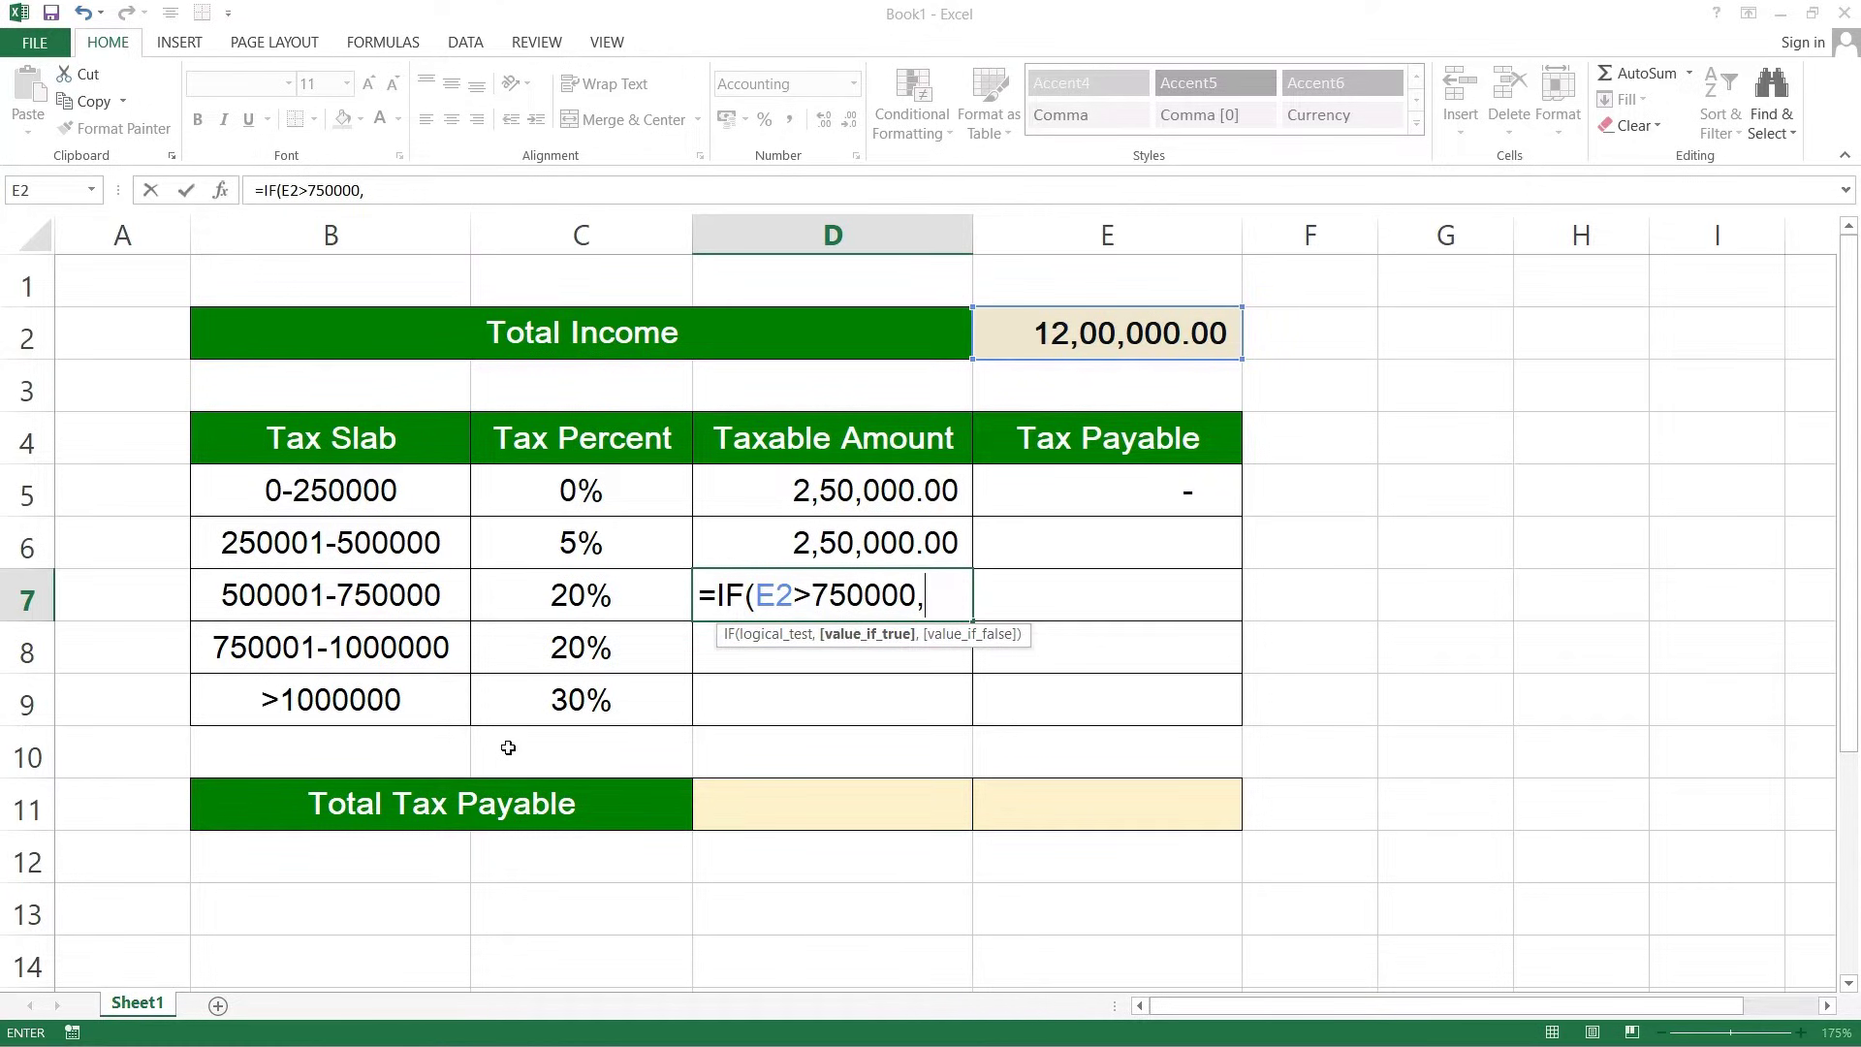
text(250000)
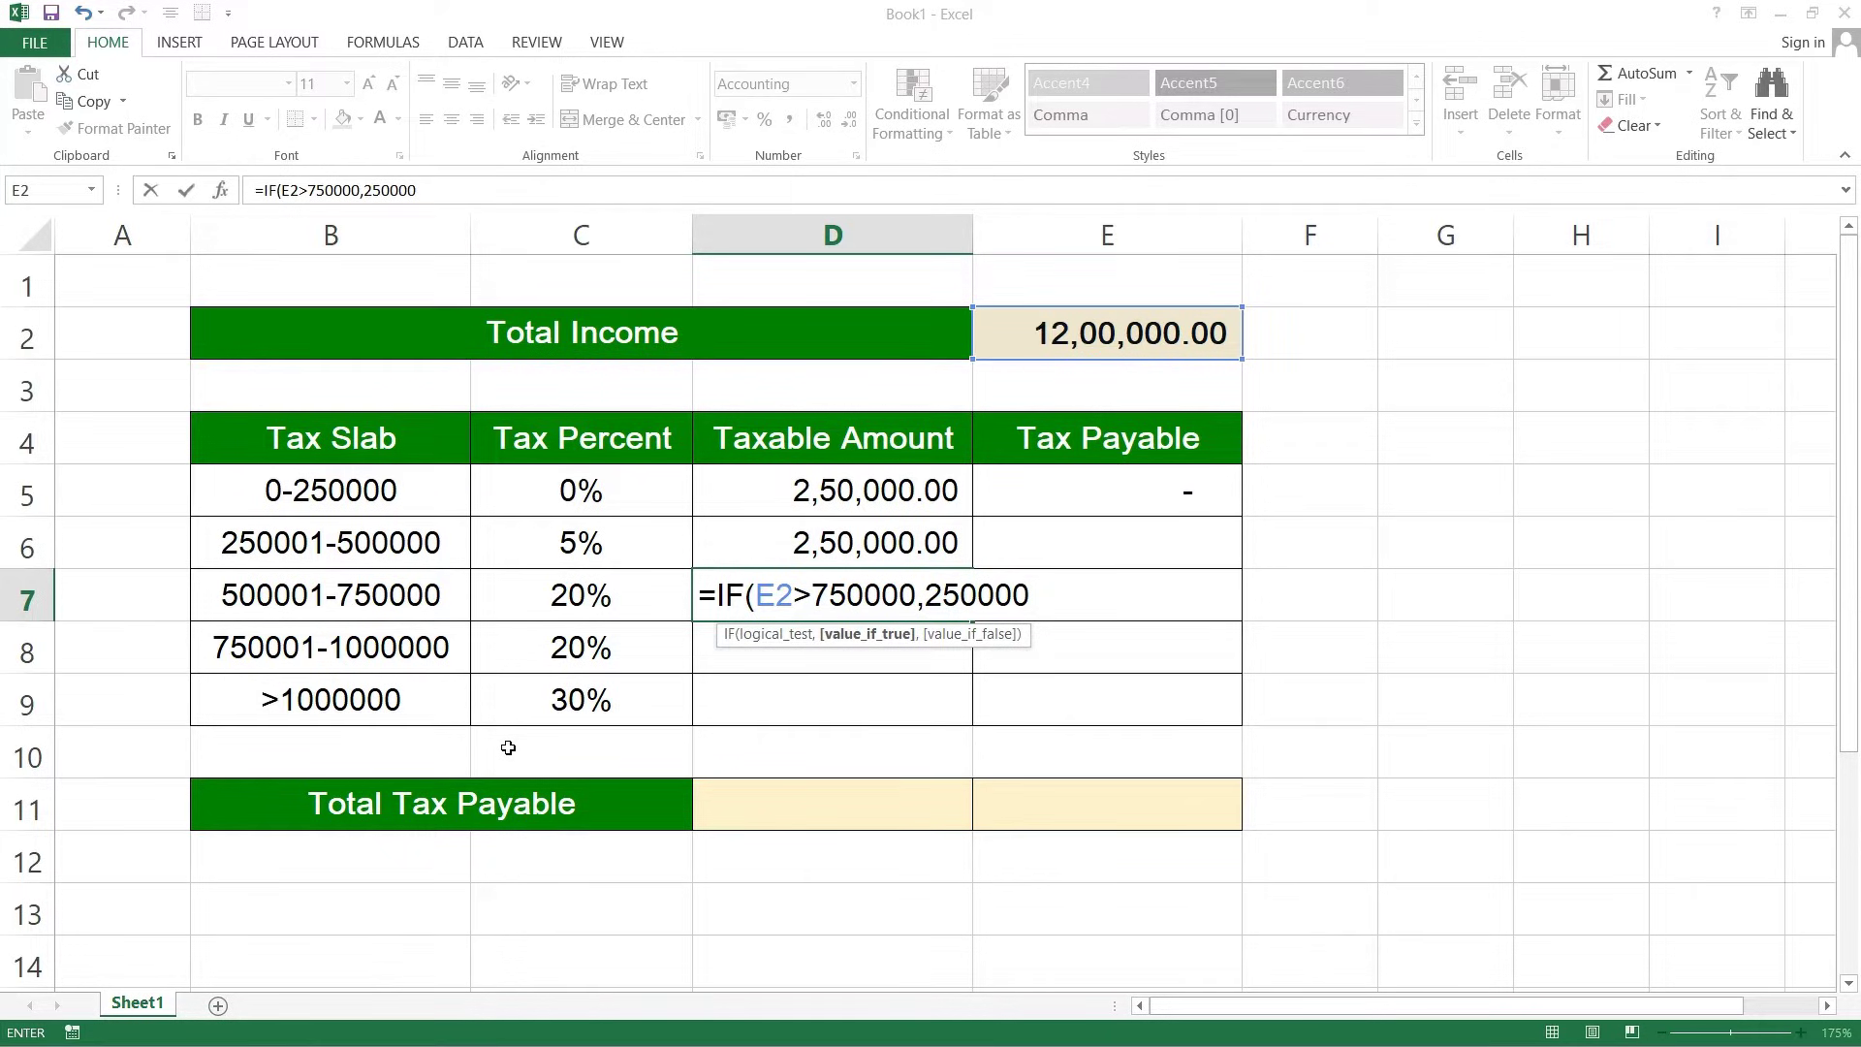
text(,)
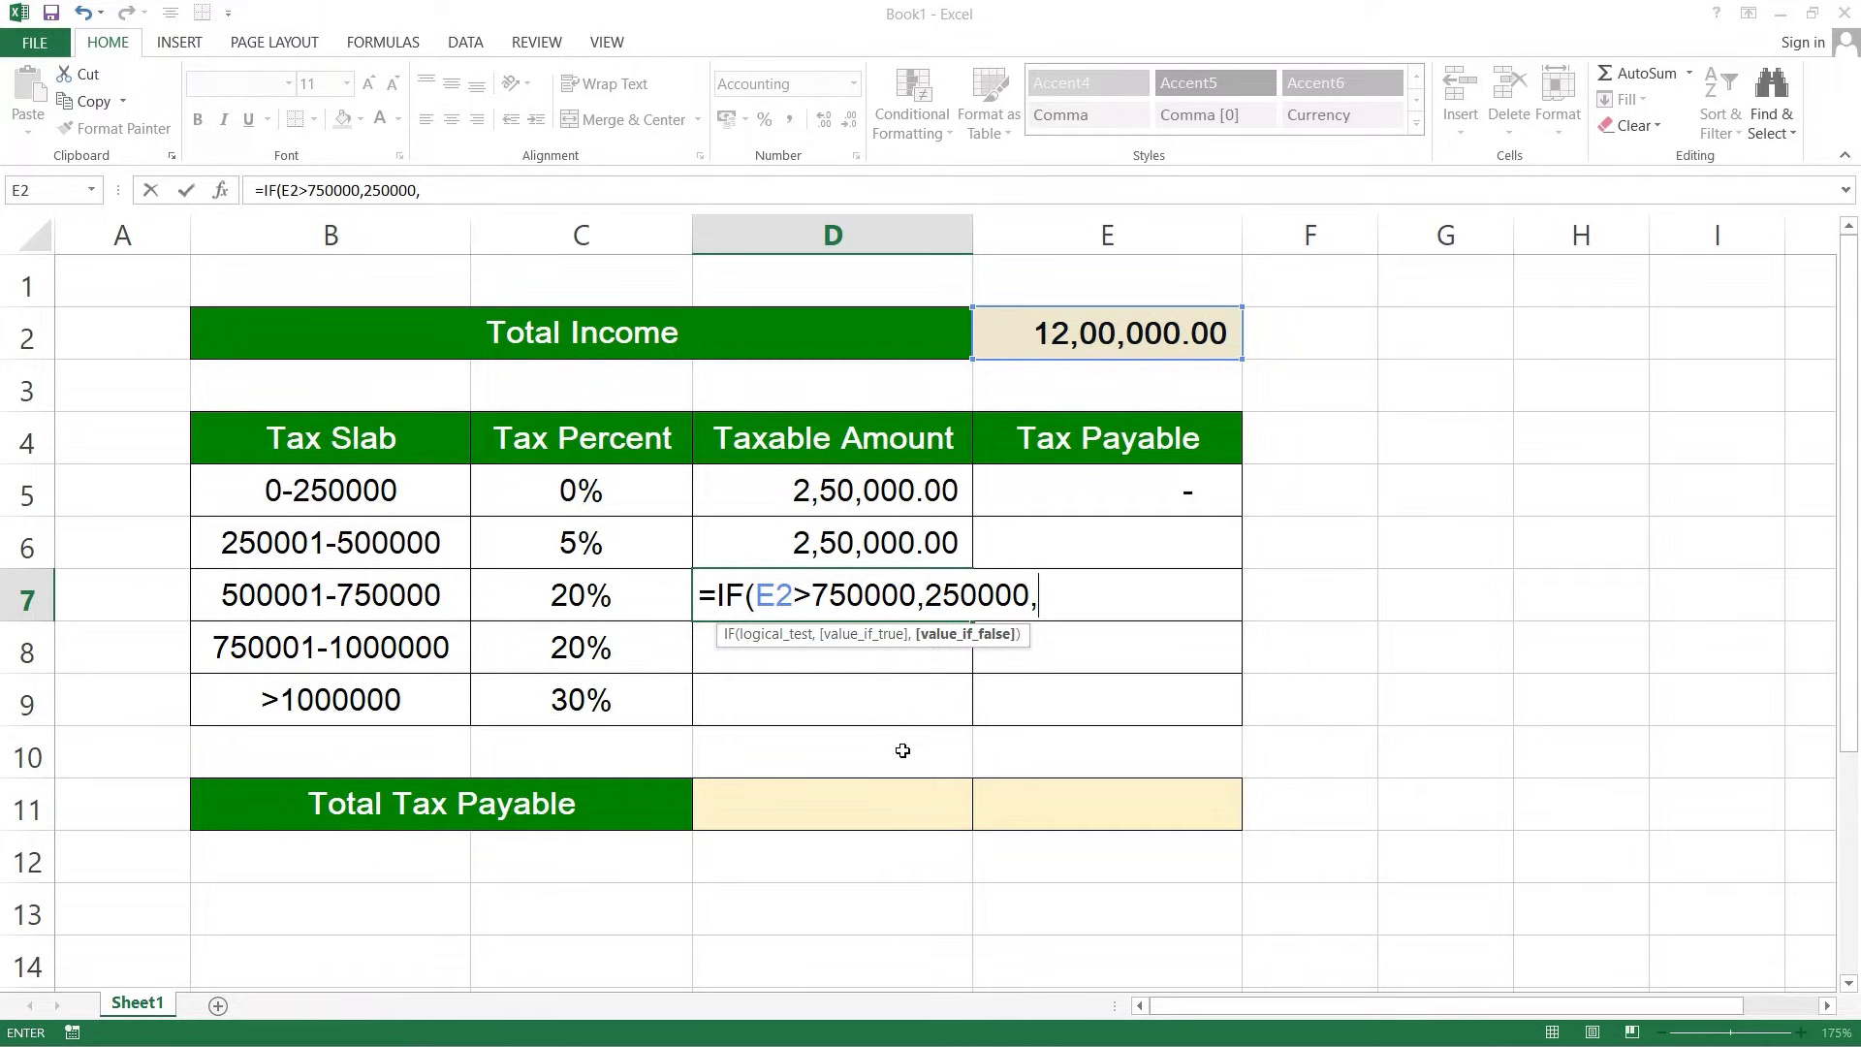
text(()
click(1081, 341)
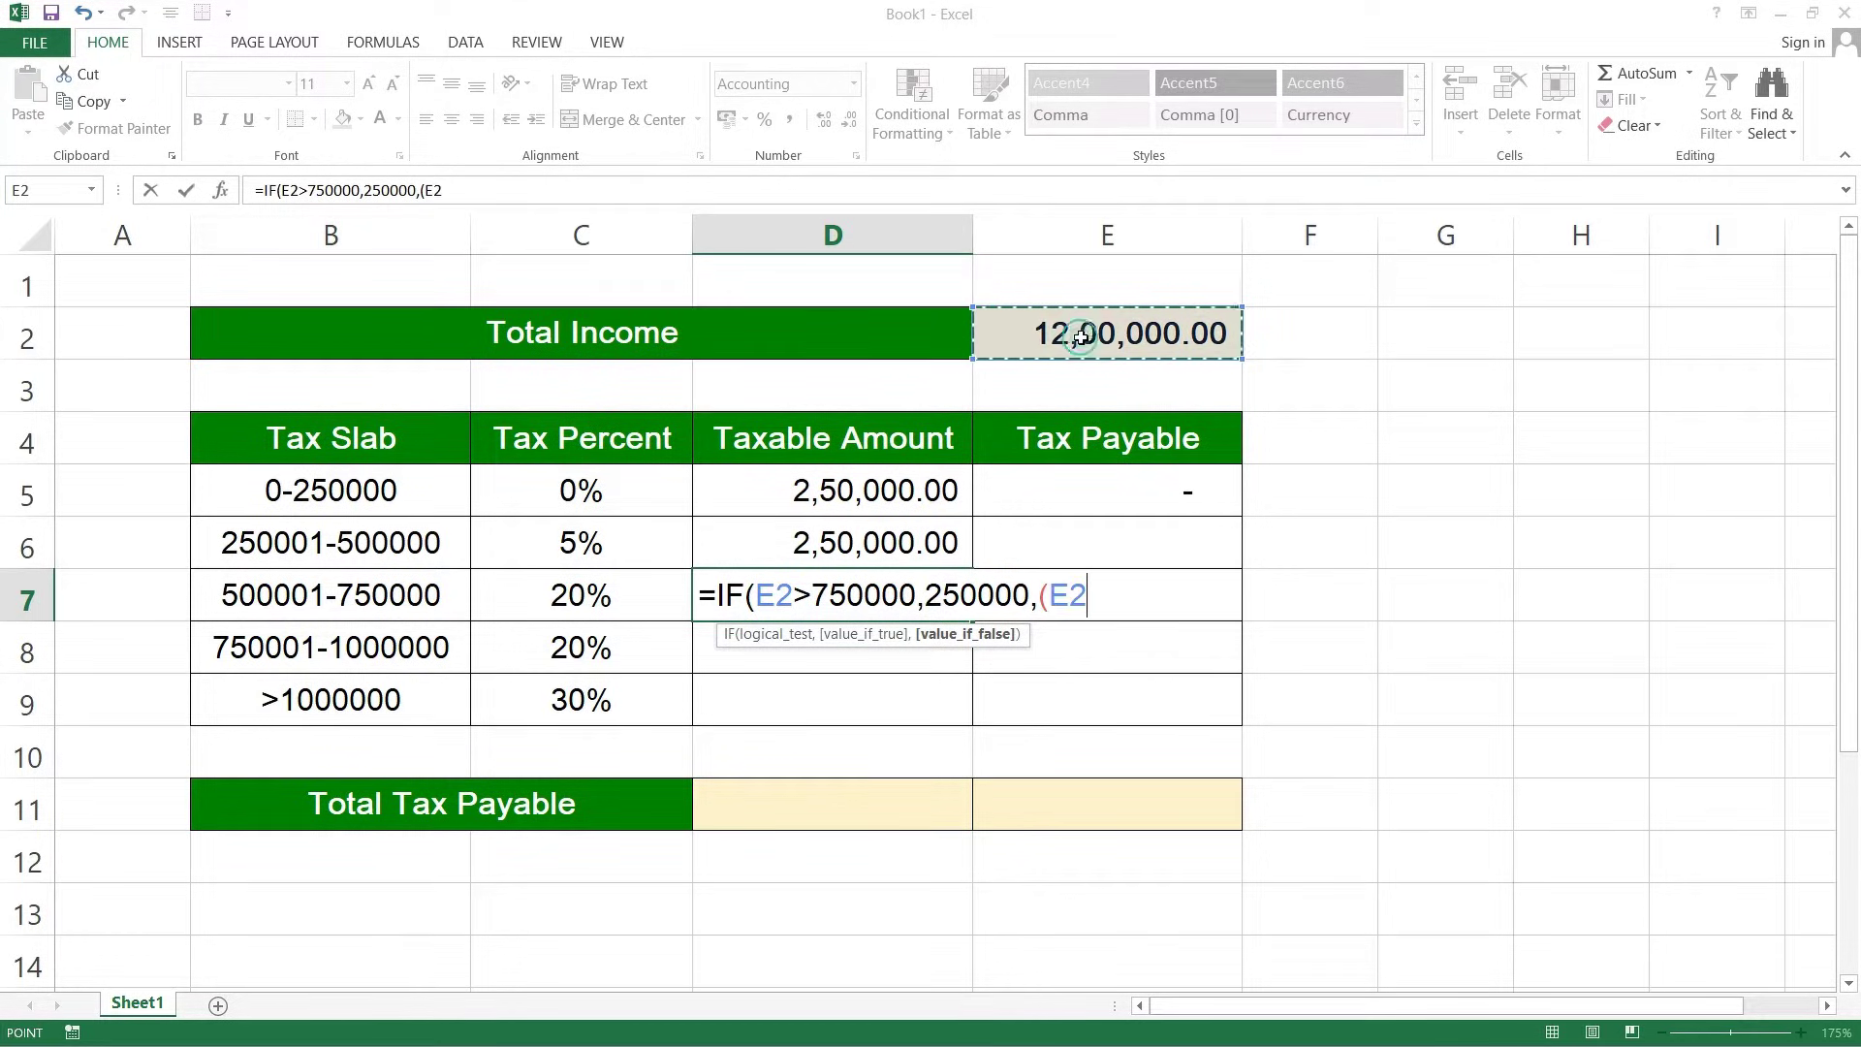
text(-)
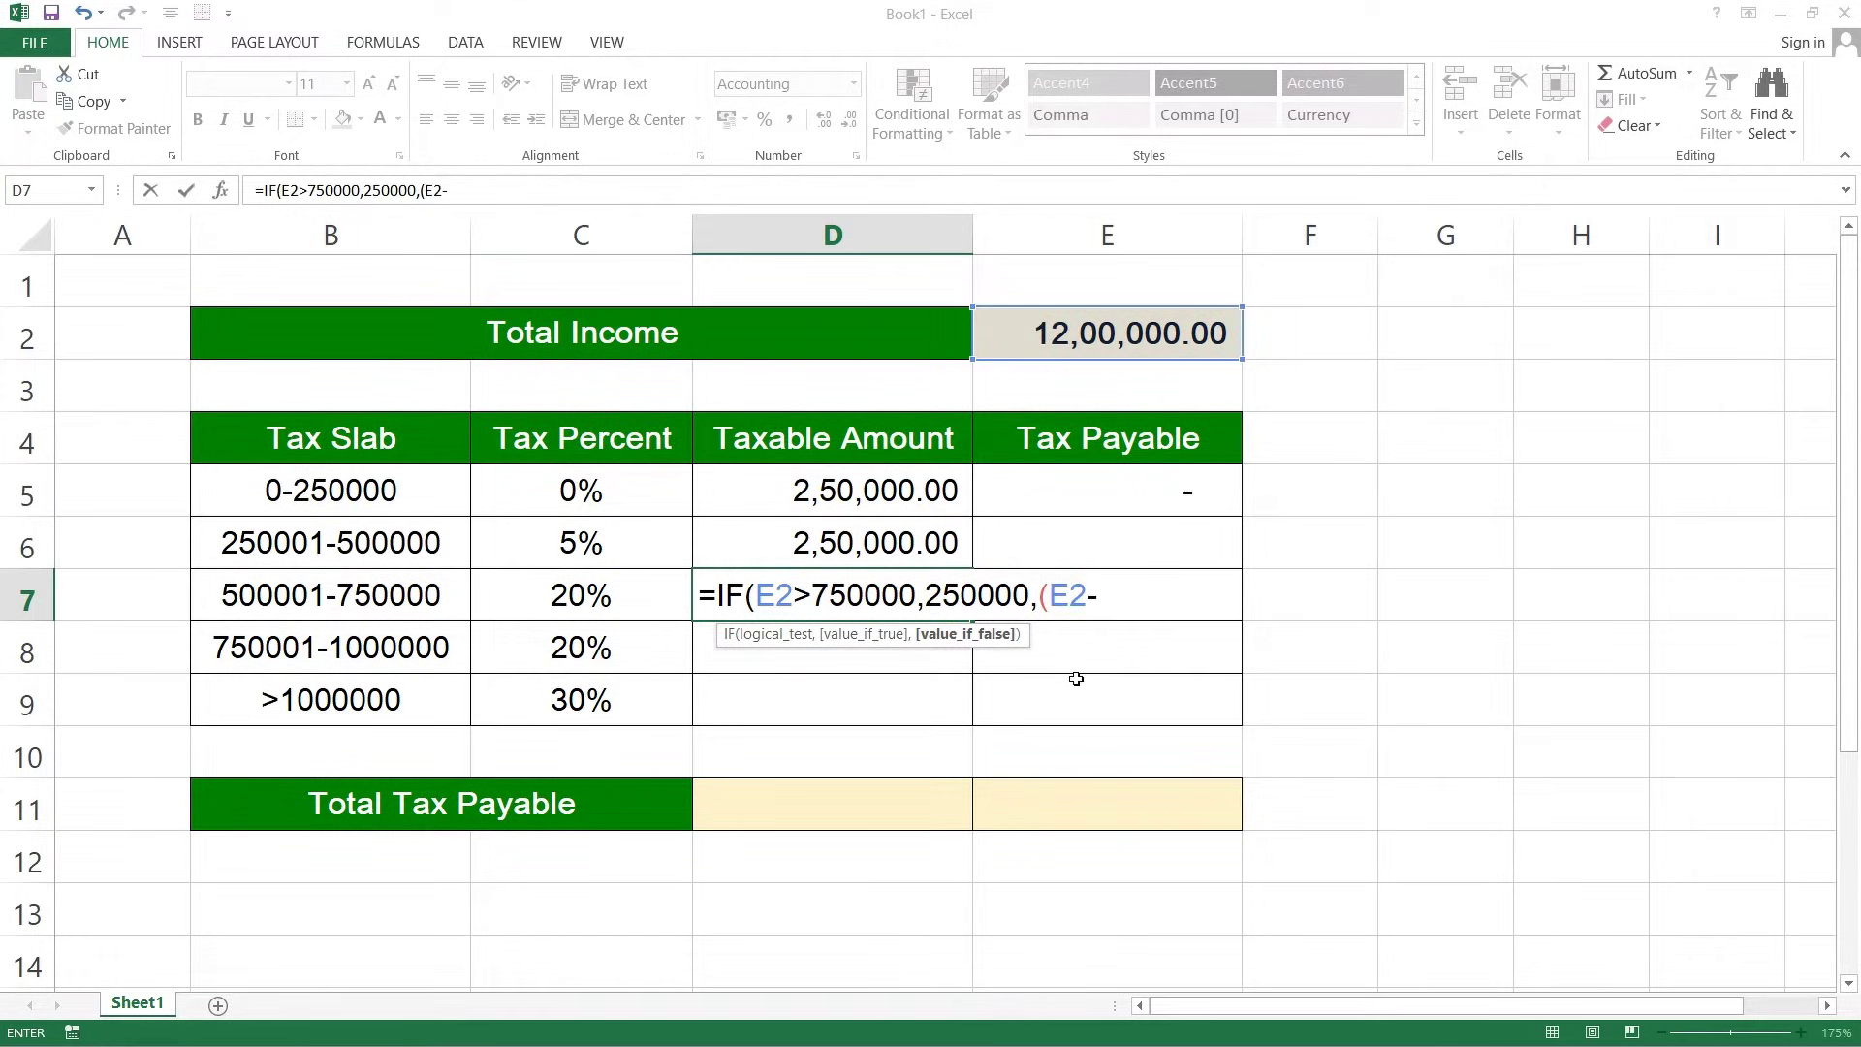
text(()
click(900, 497)
text(+)
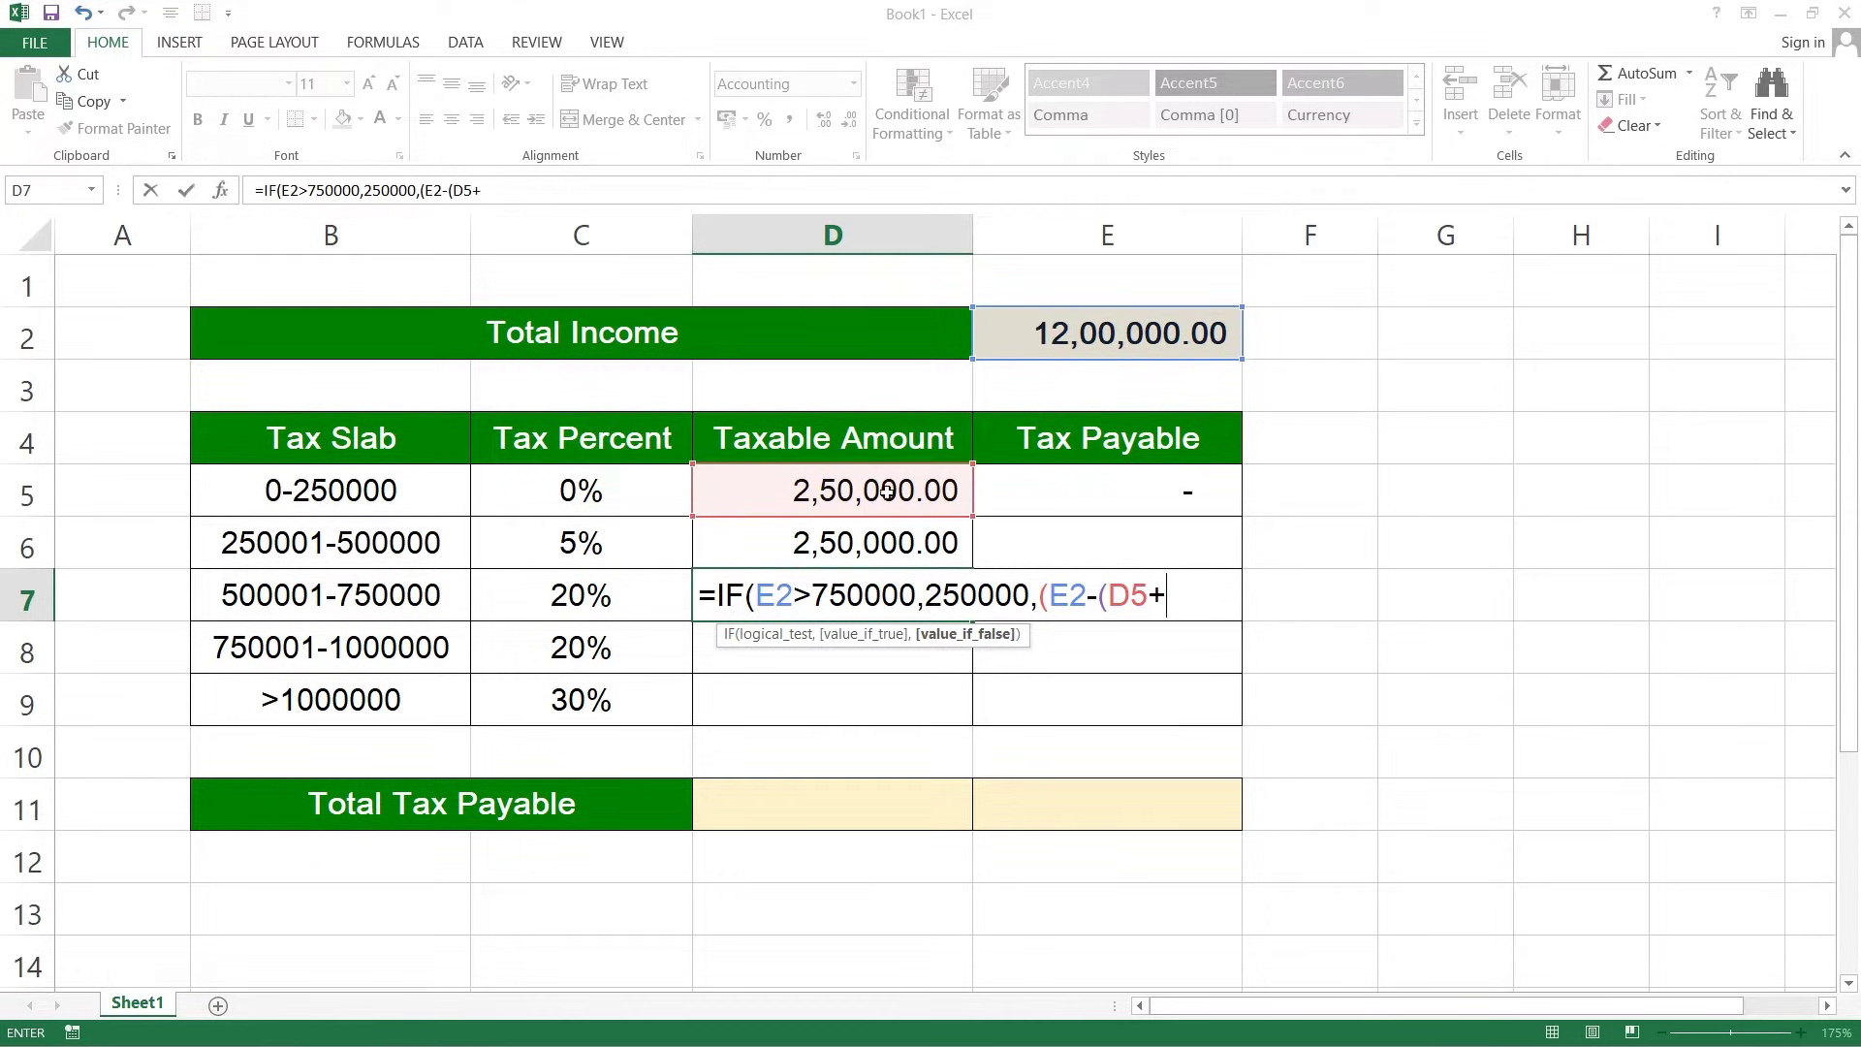
click(889, 541)
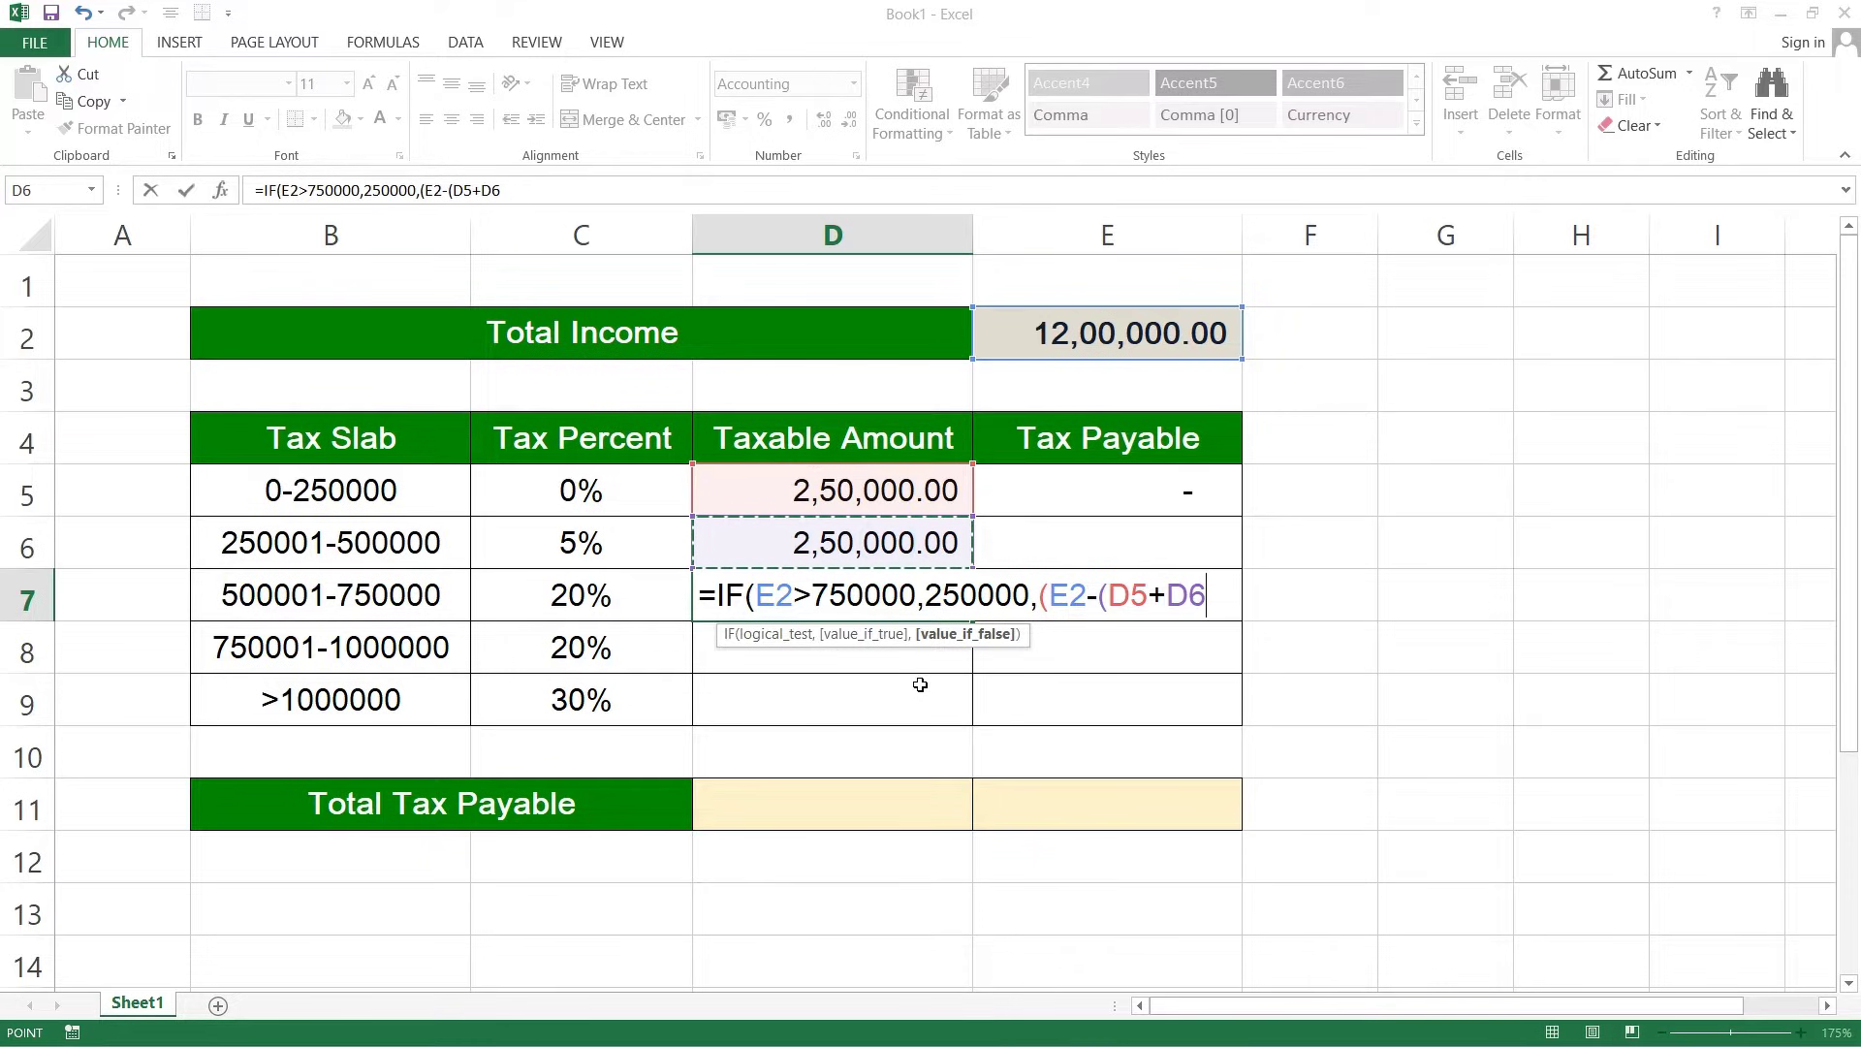
text())
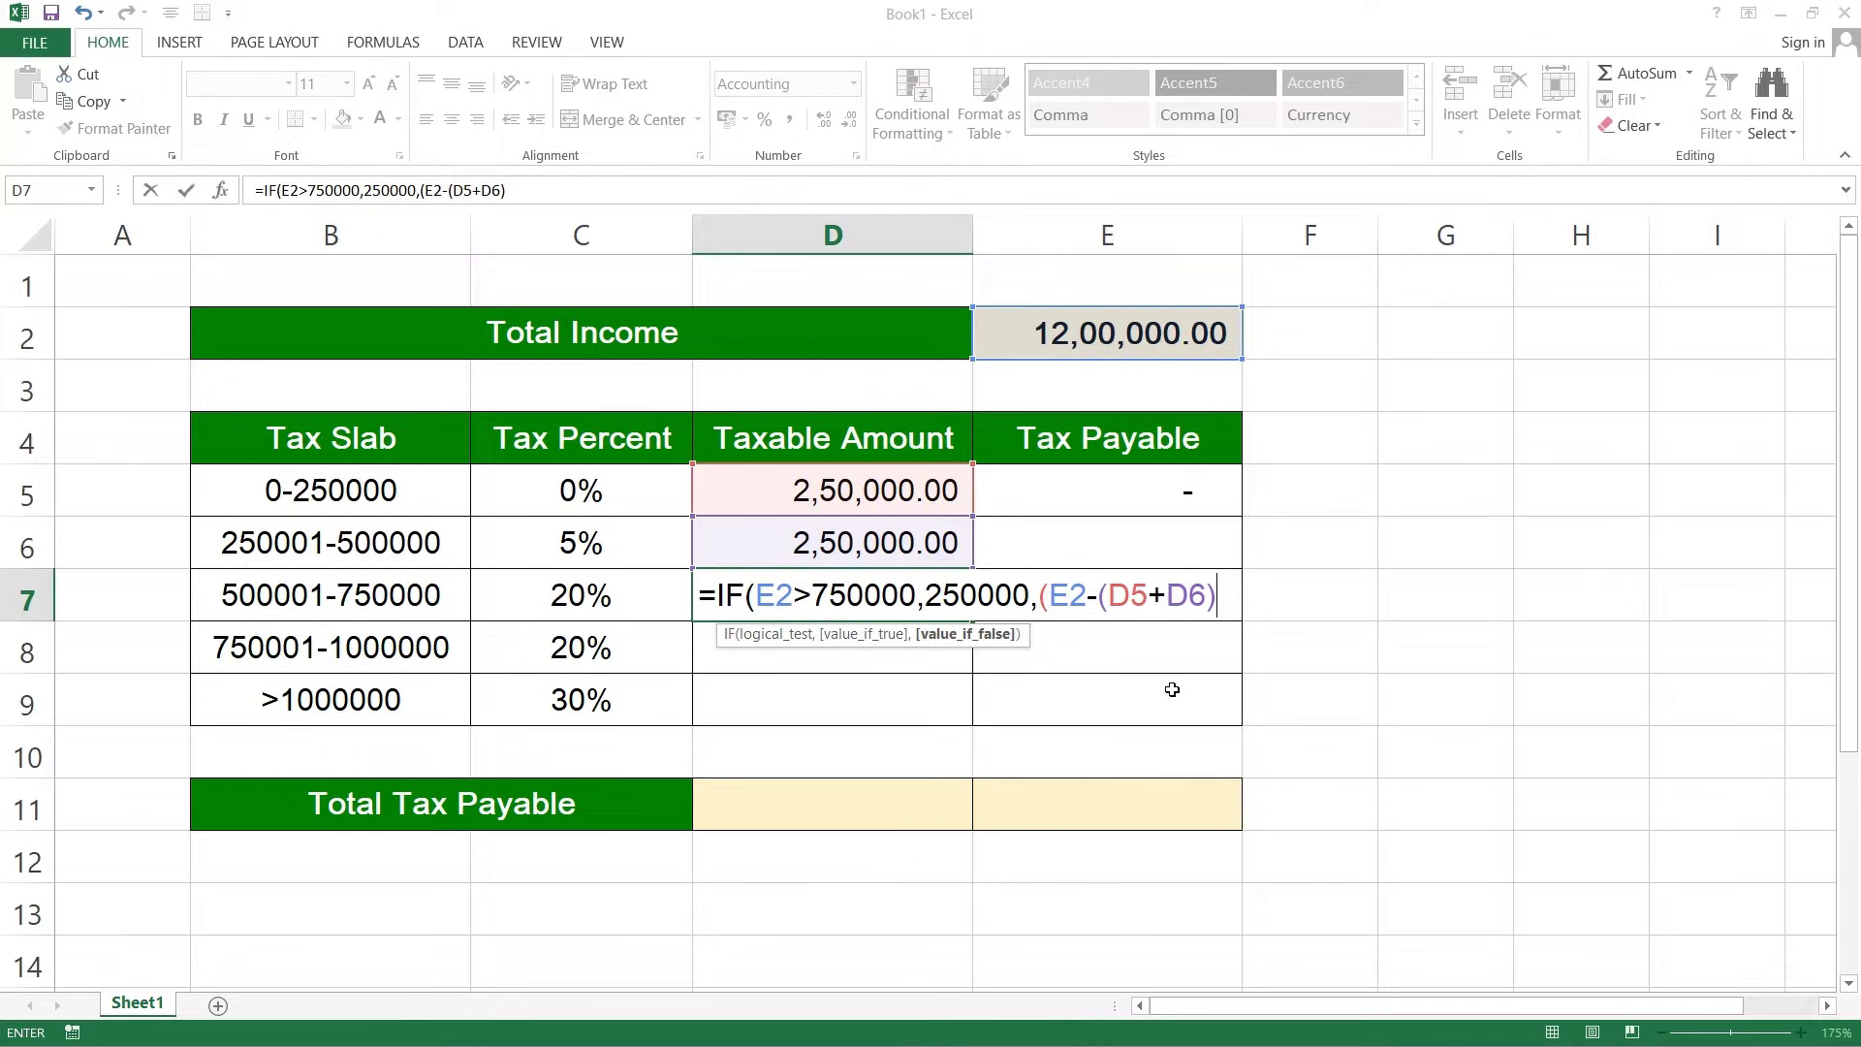
text()))
key(Return)
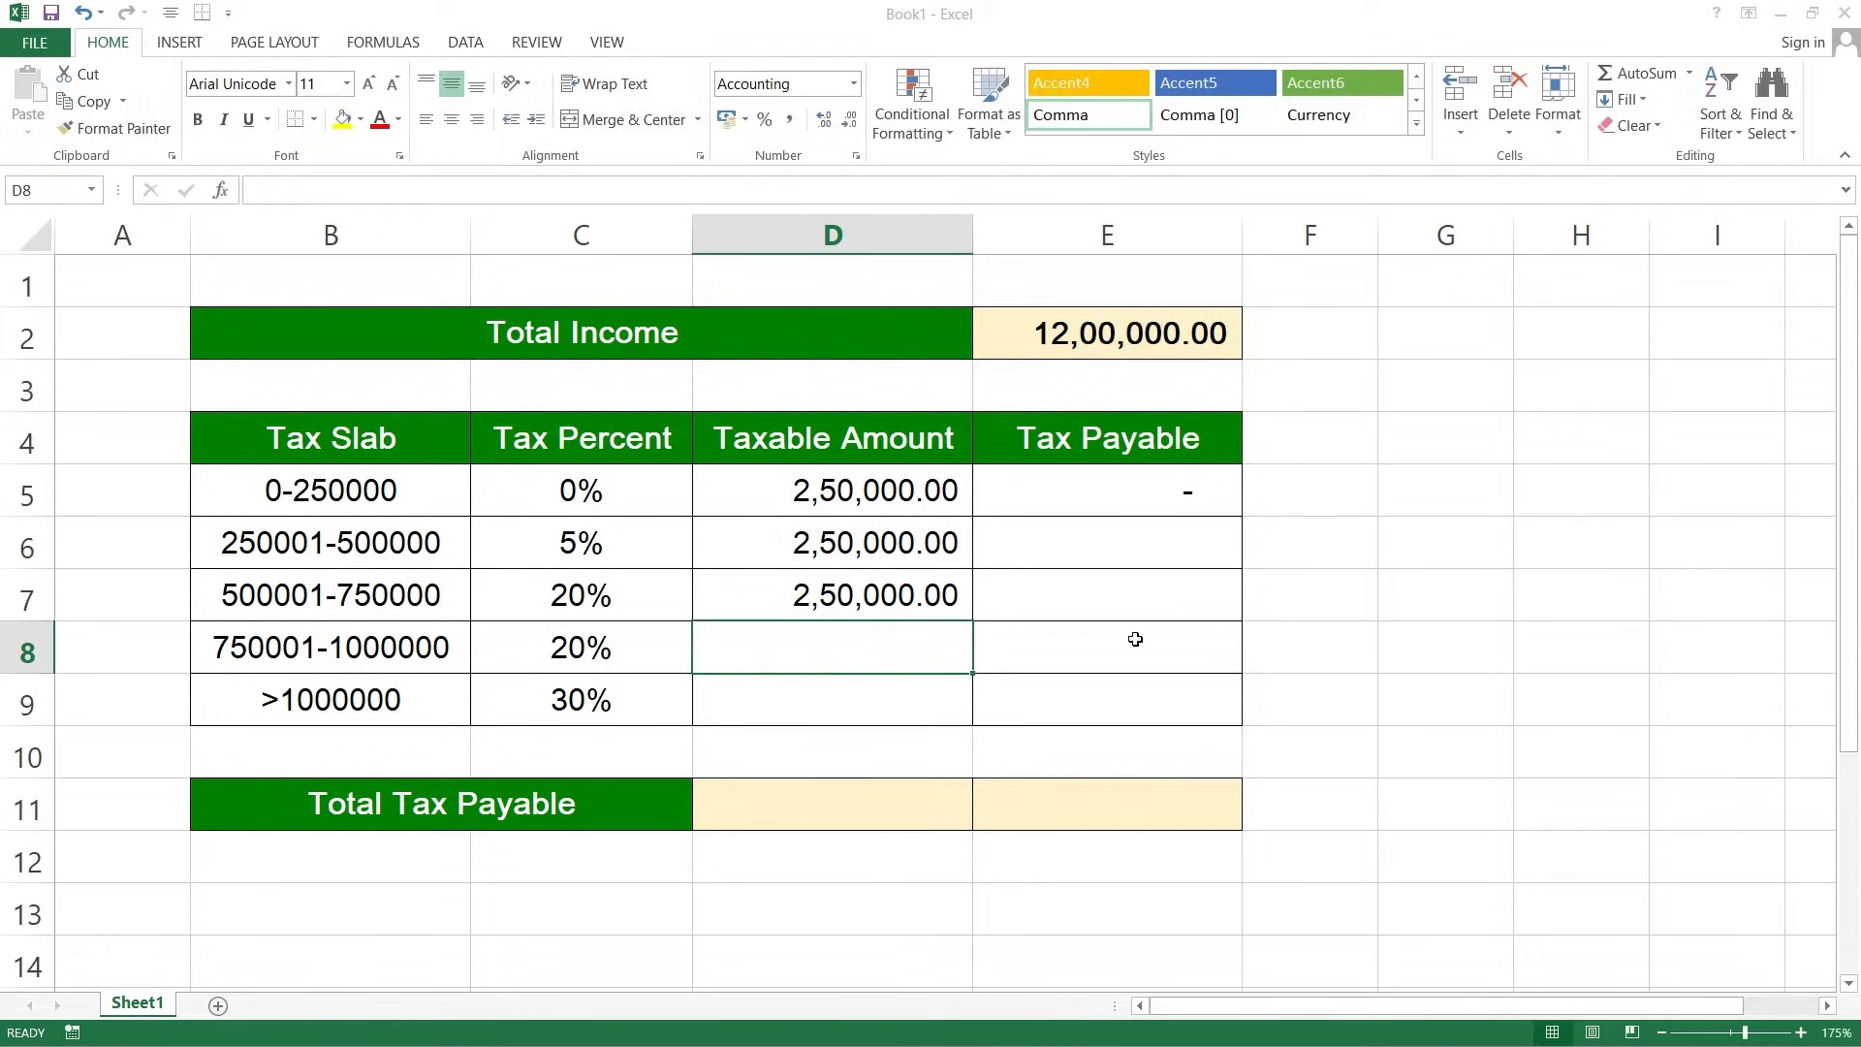
click(897, 613)
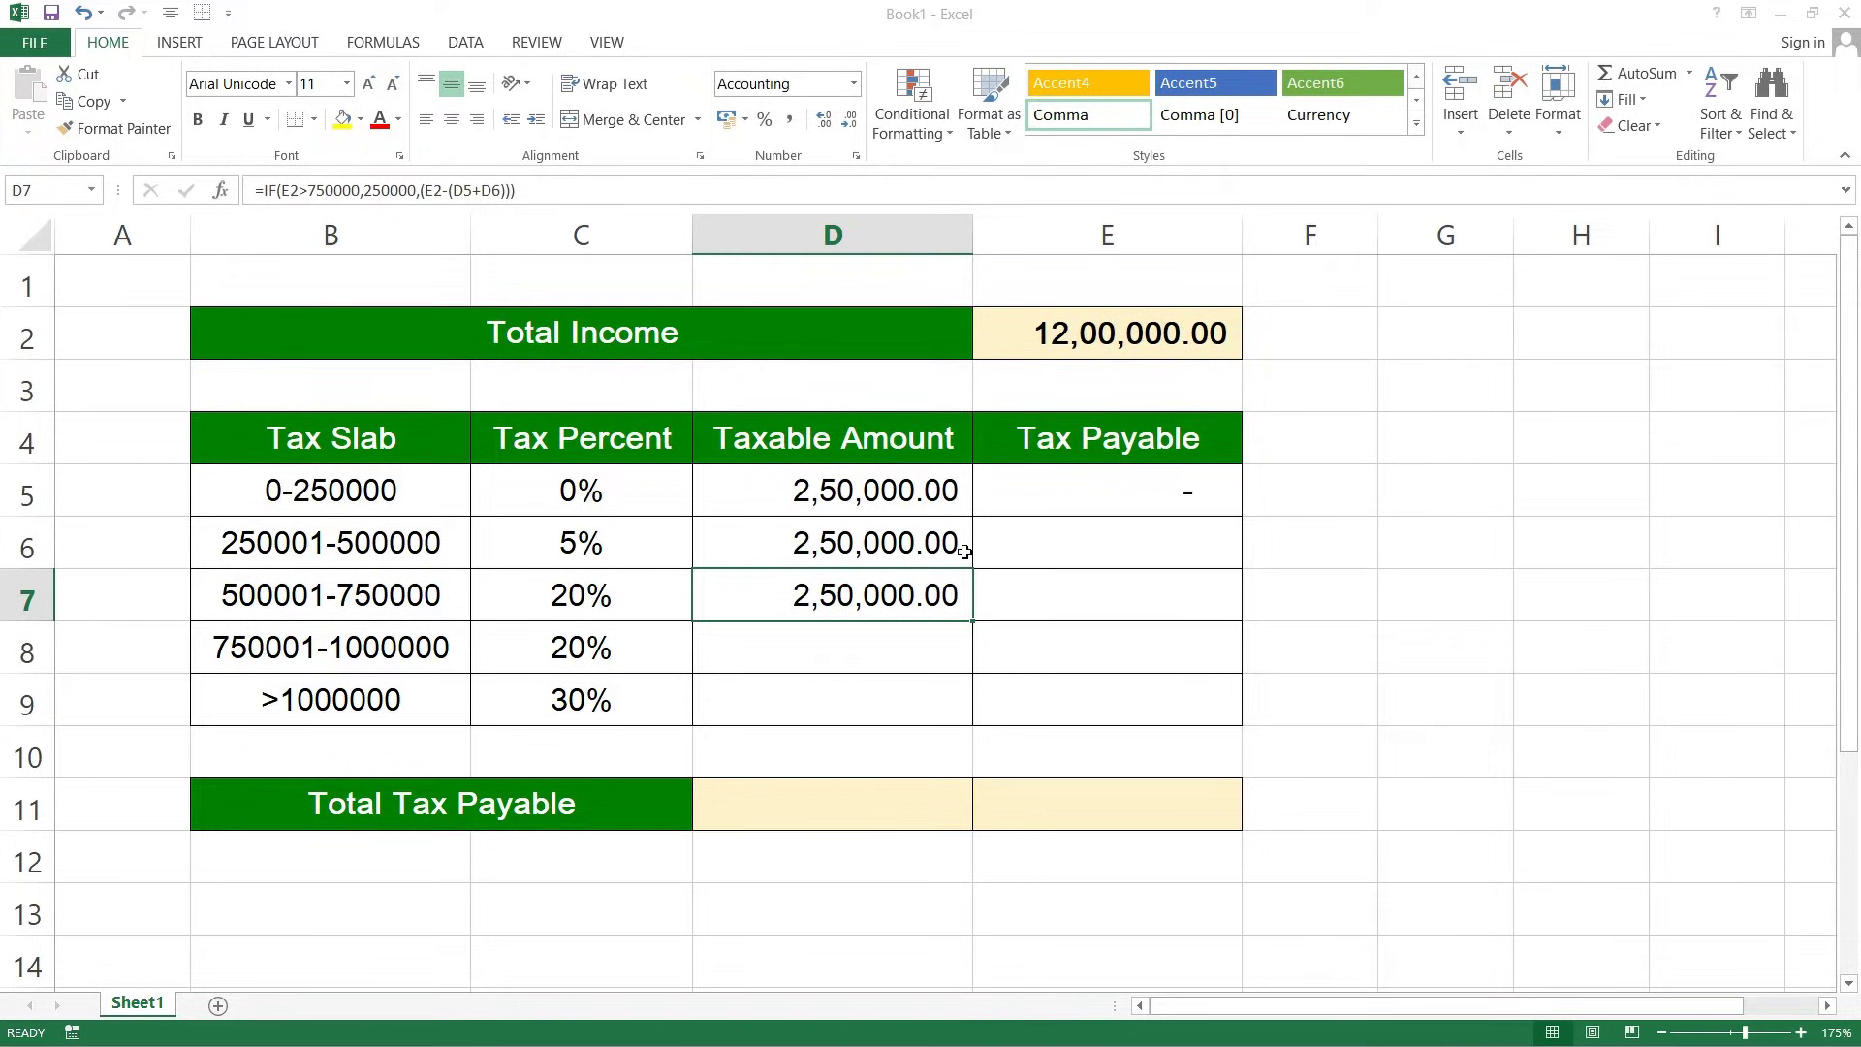
click(1097, 346)
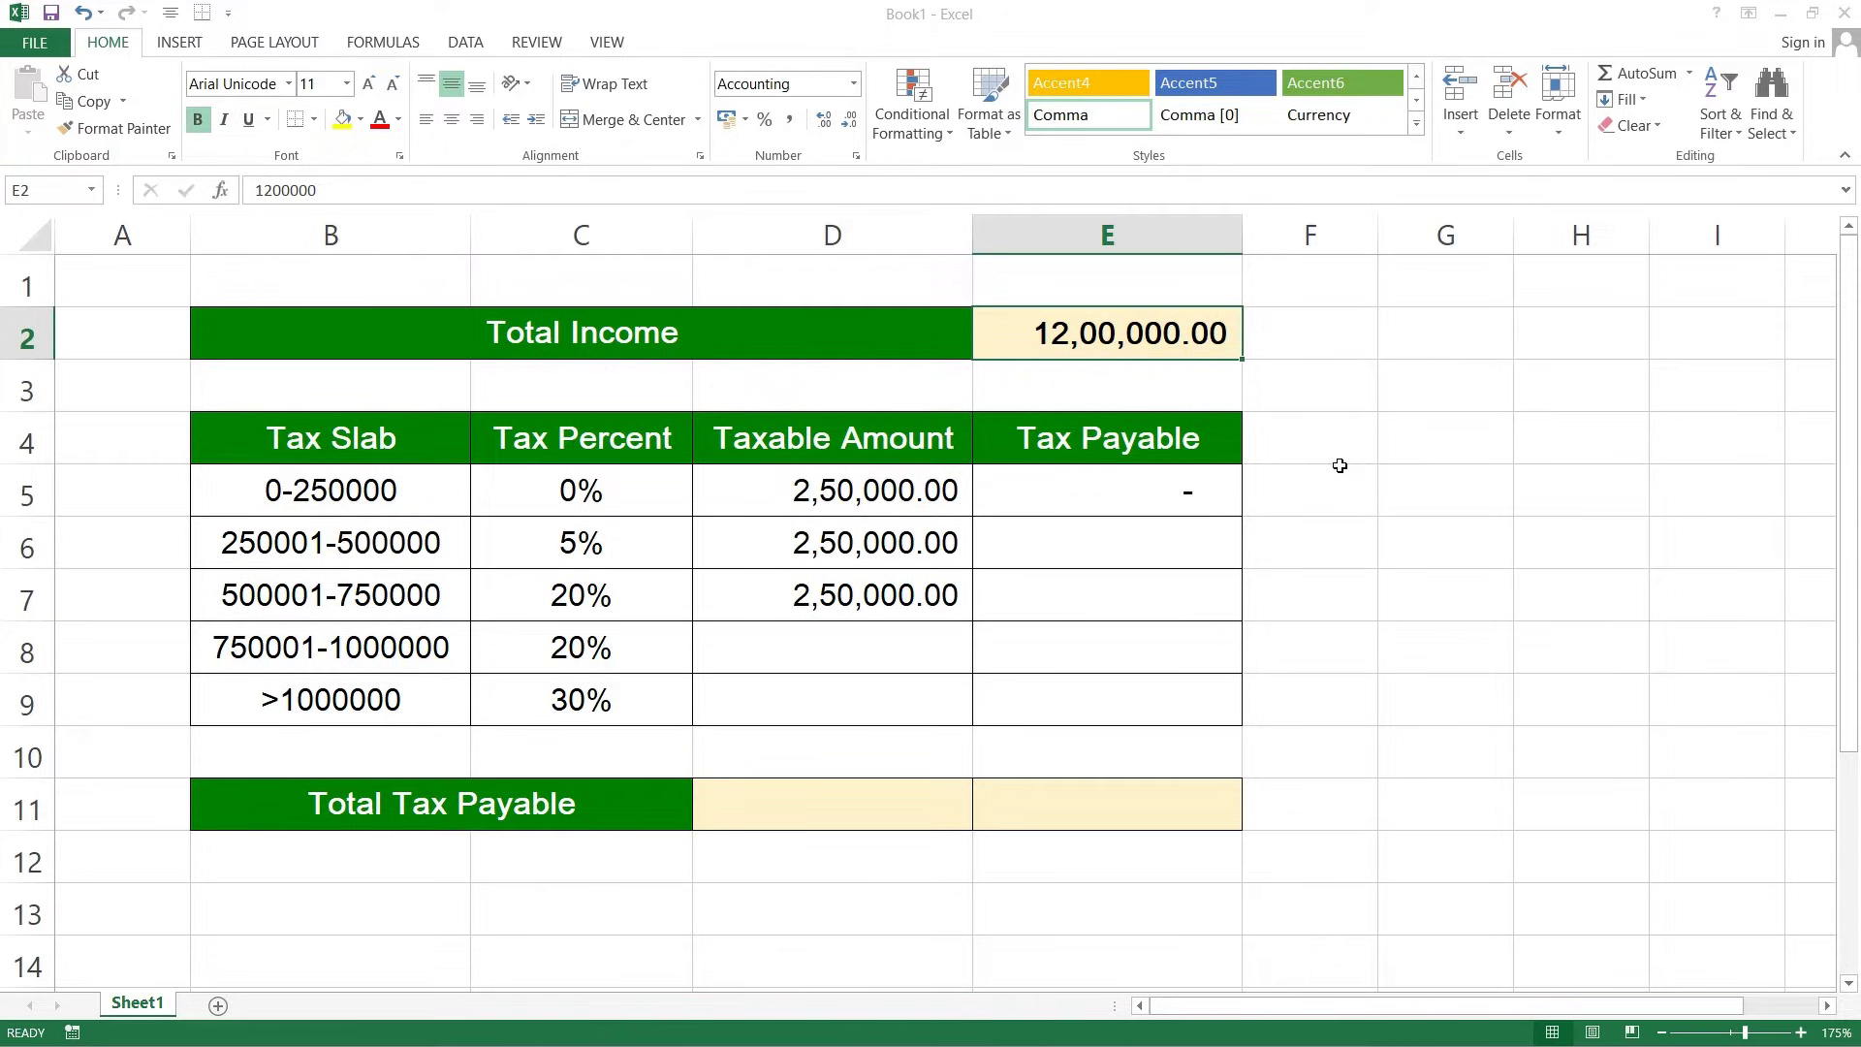
text(650000)
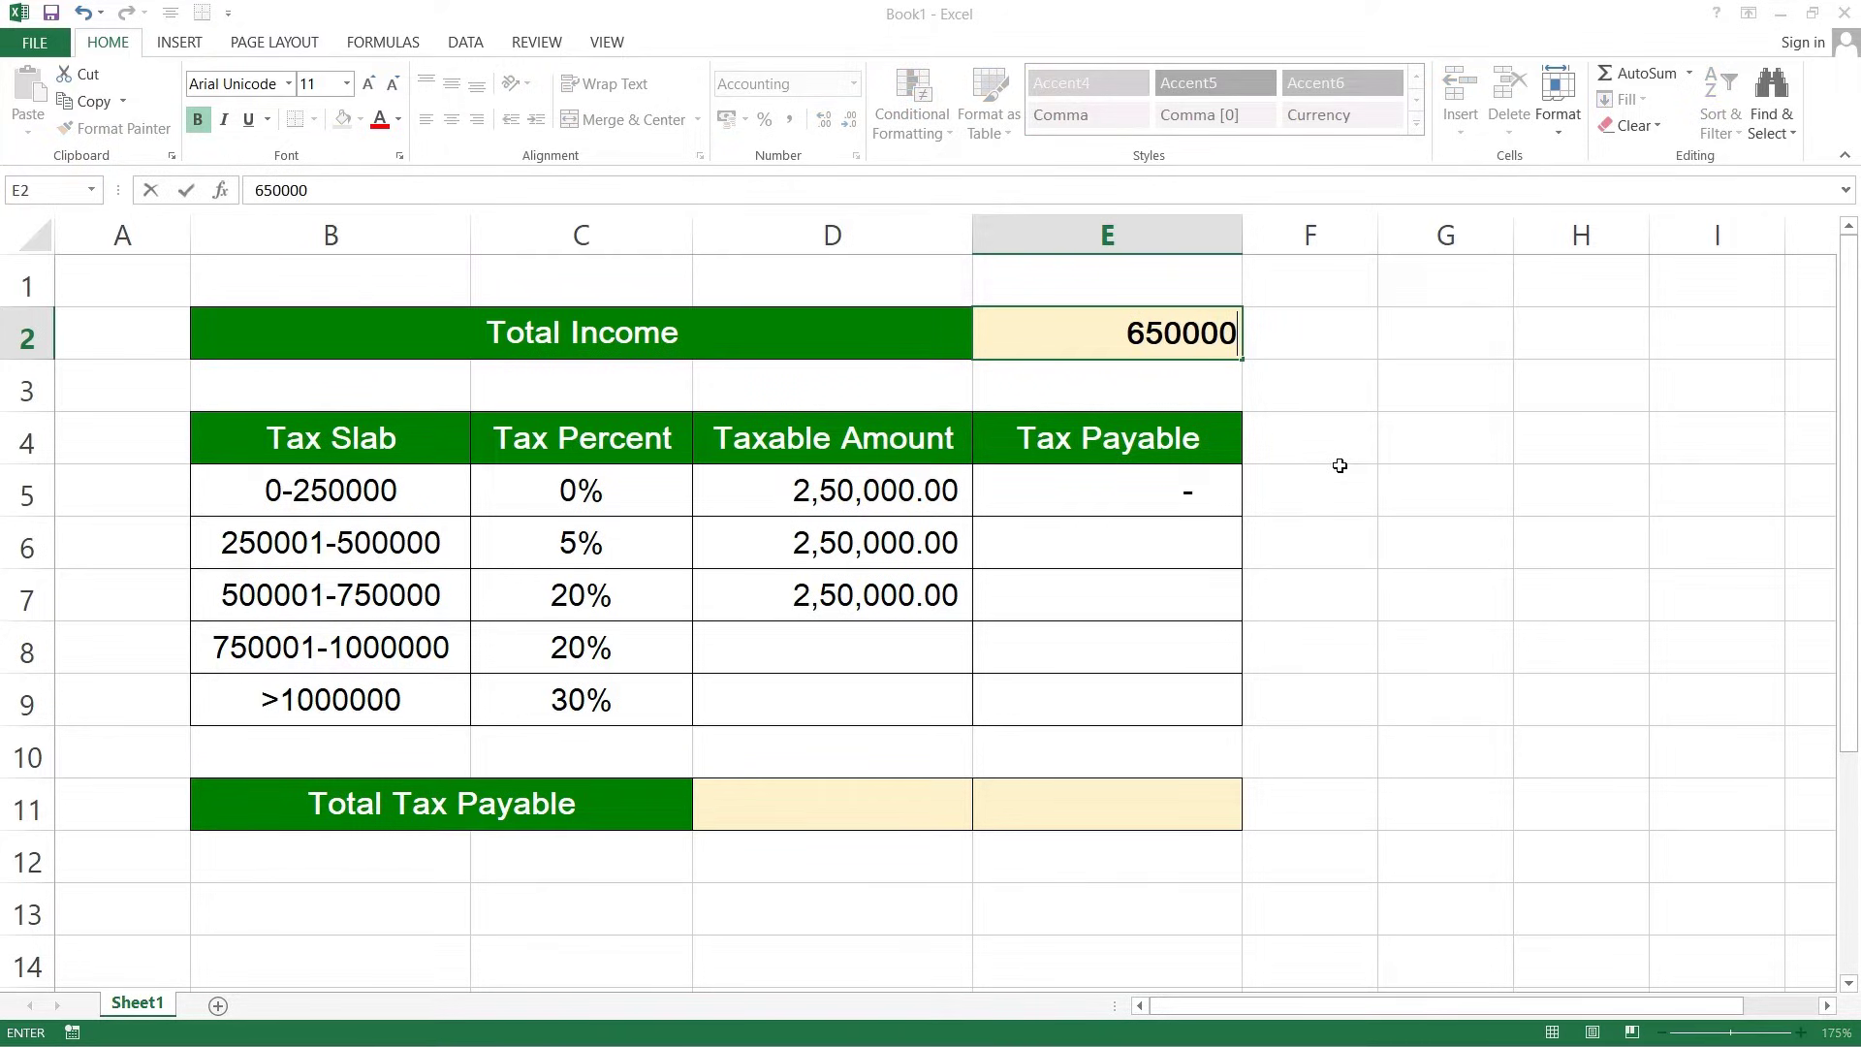
key(Return)
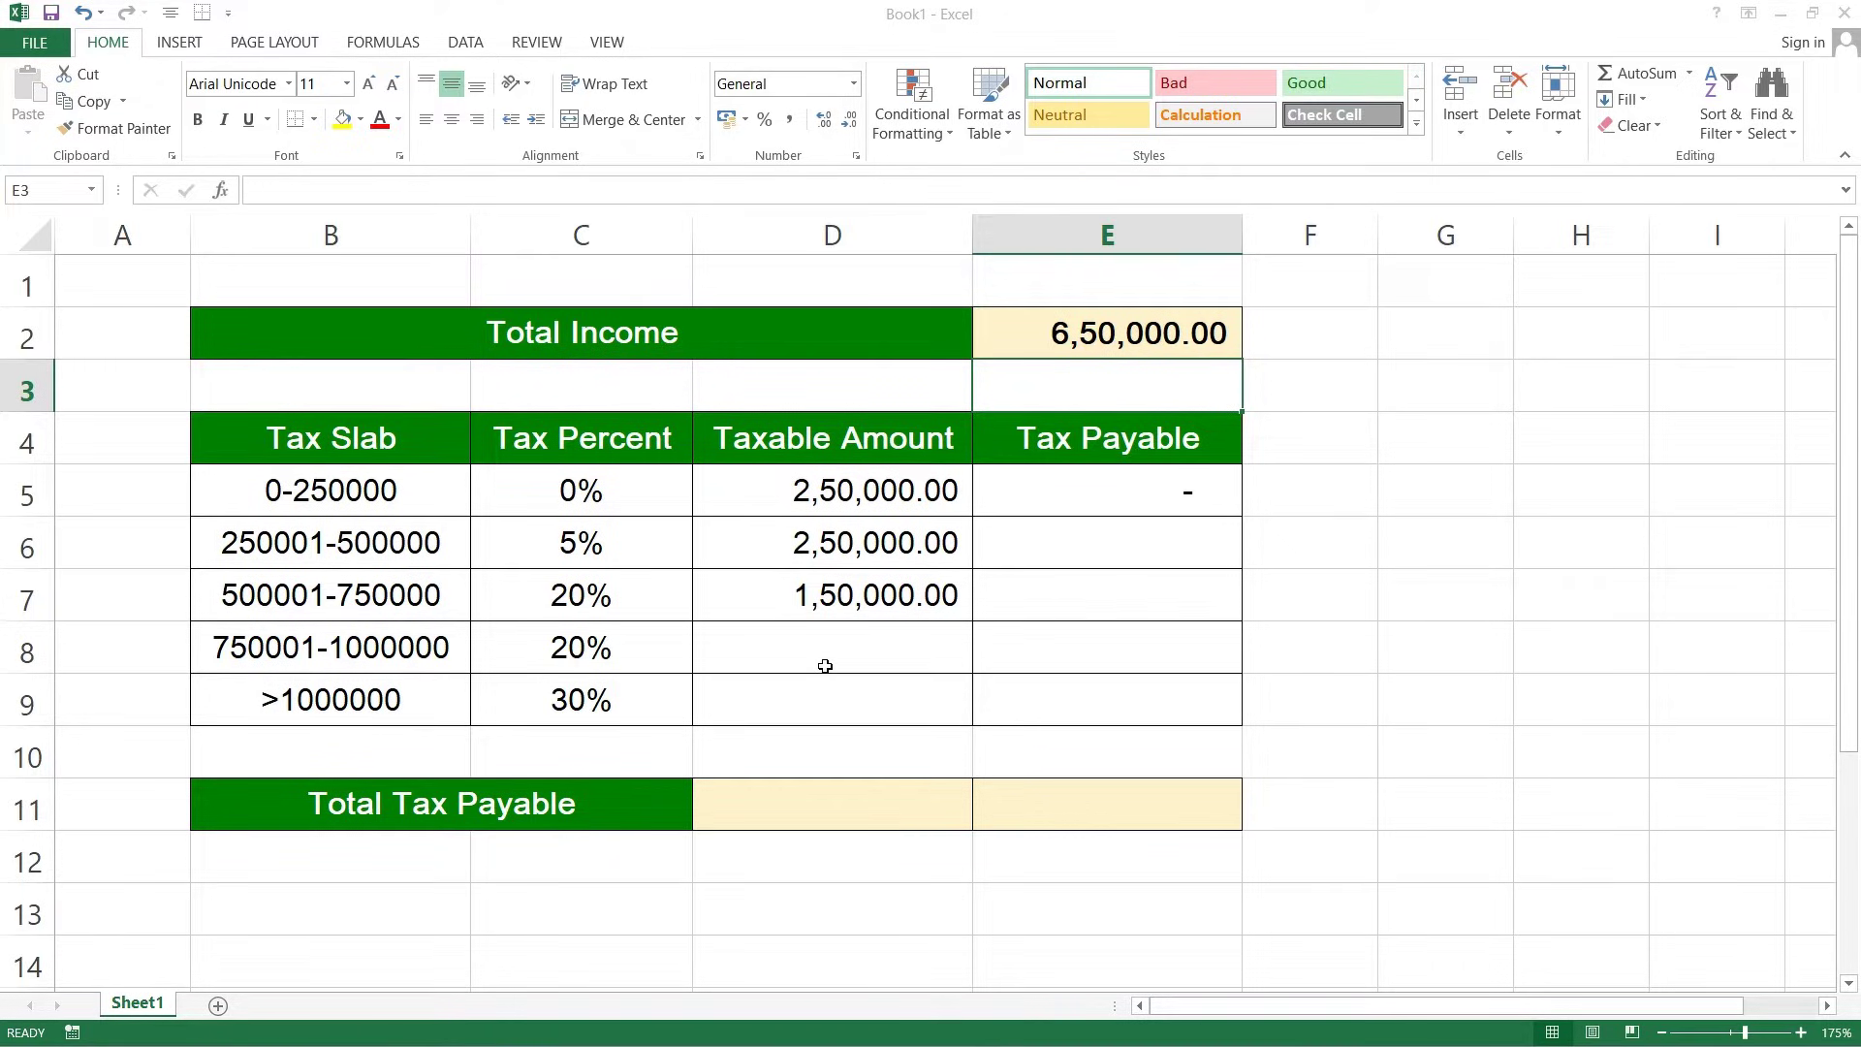
click(776, 651)
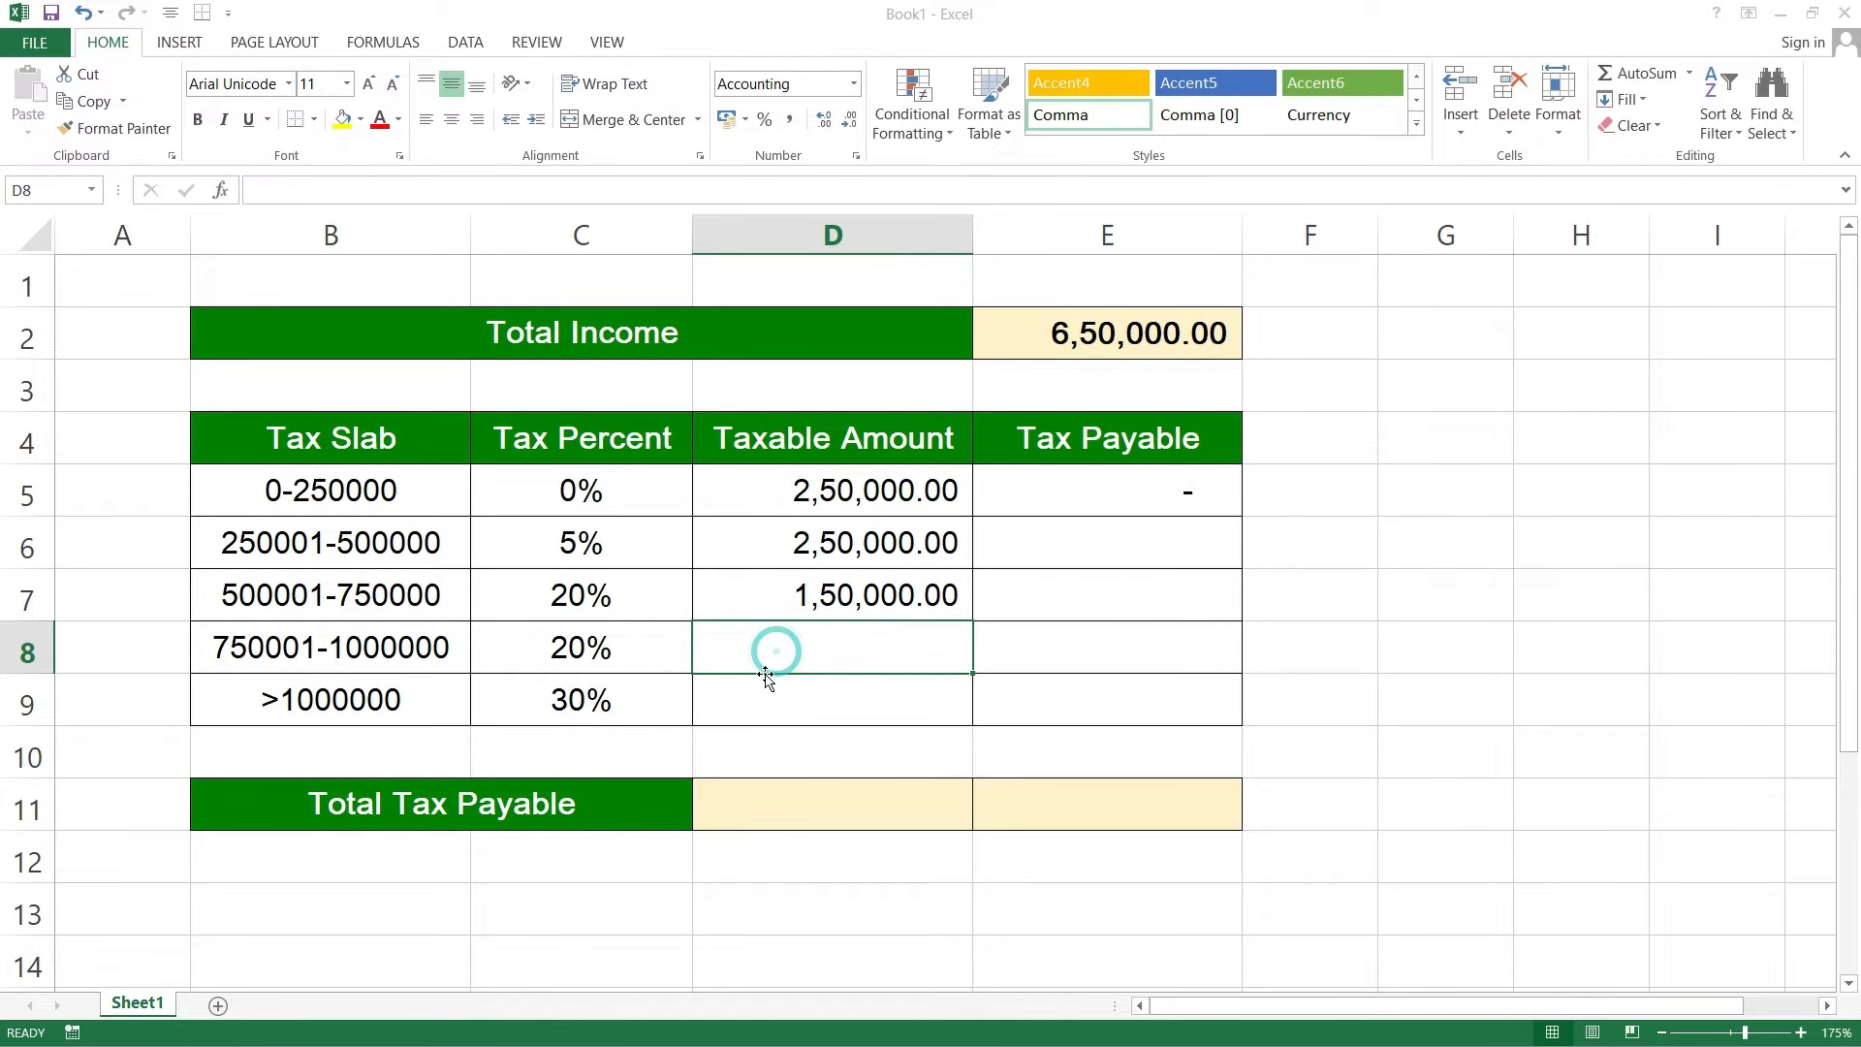
text(=)
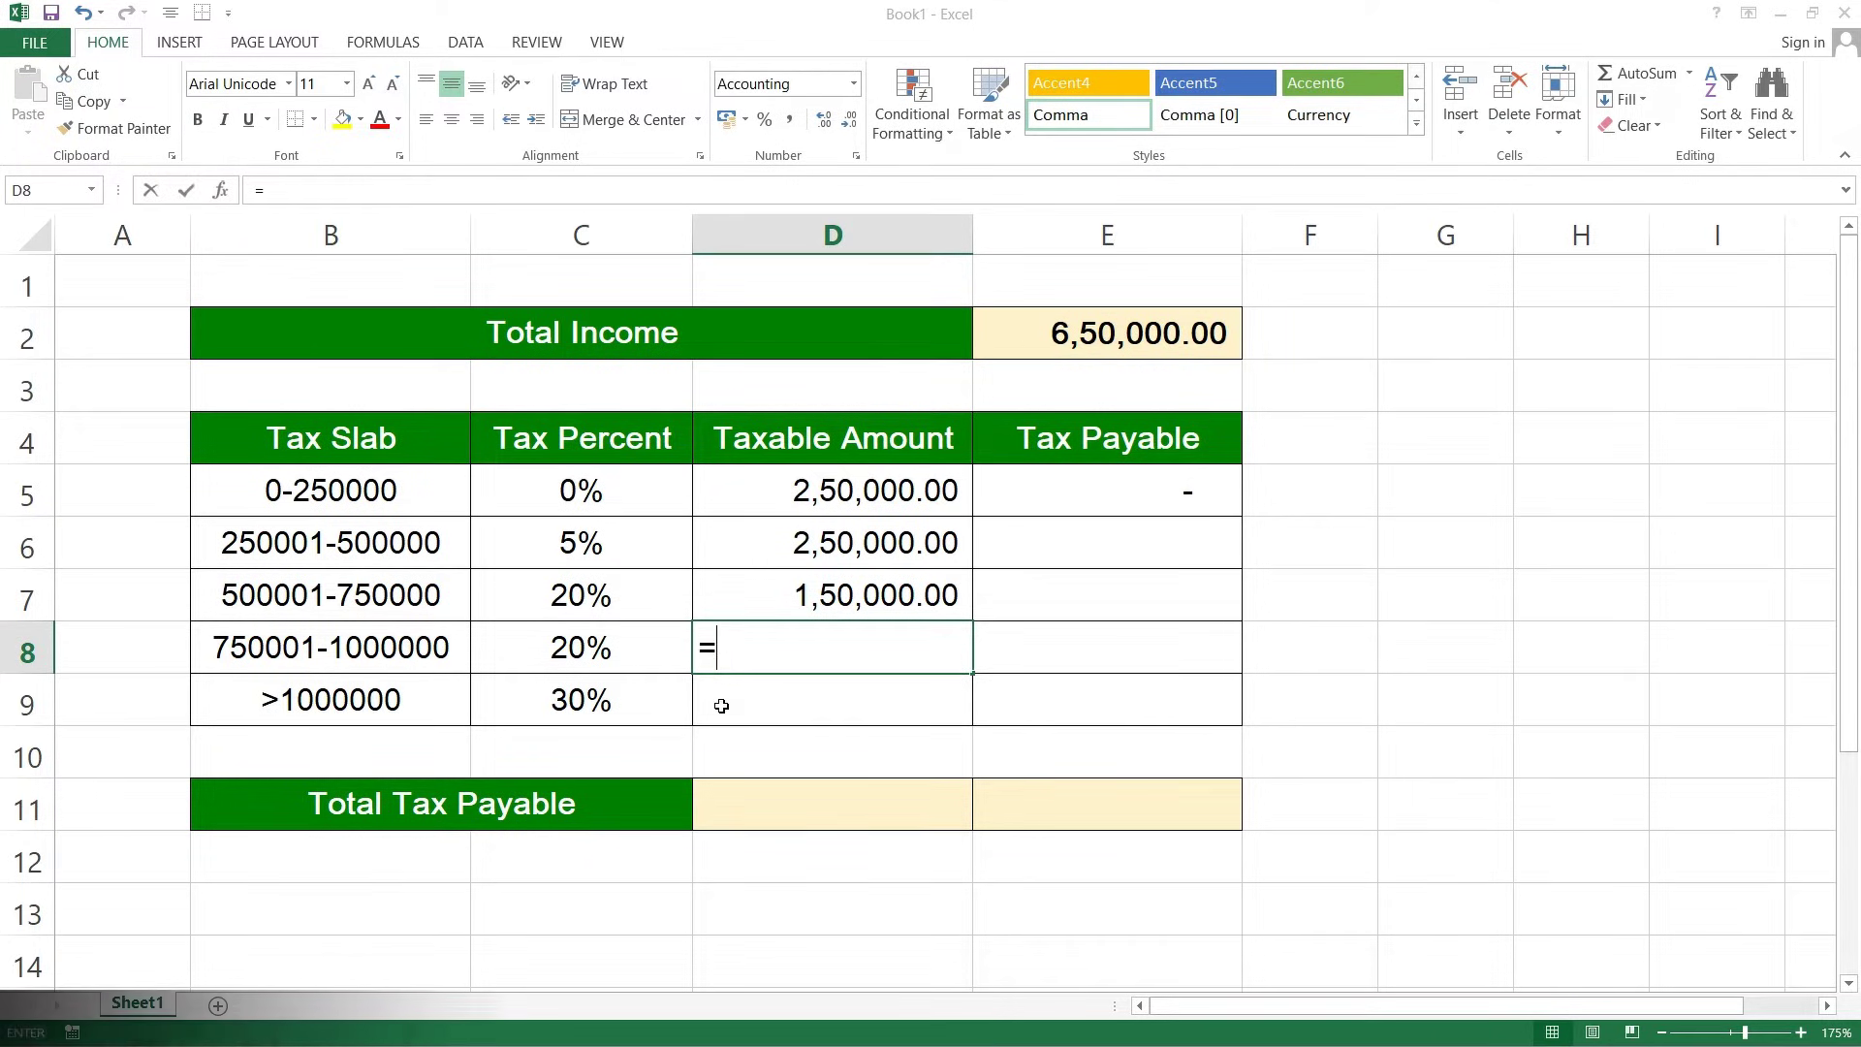
text(IF()
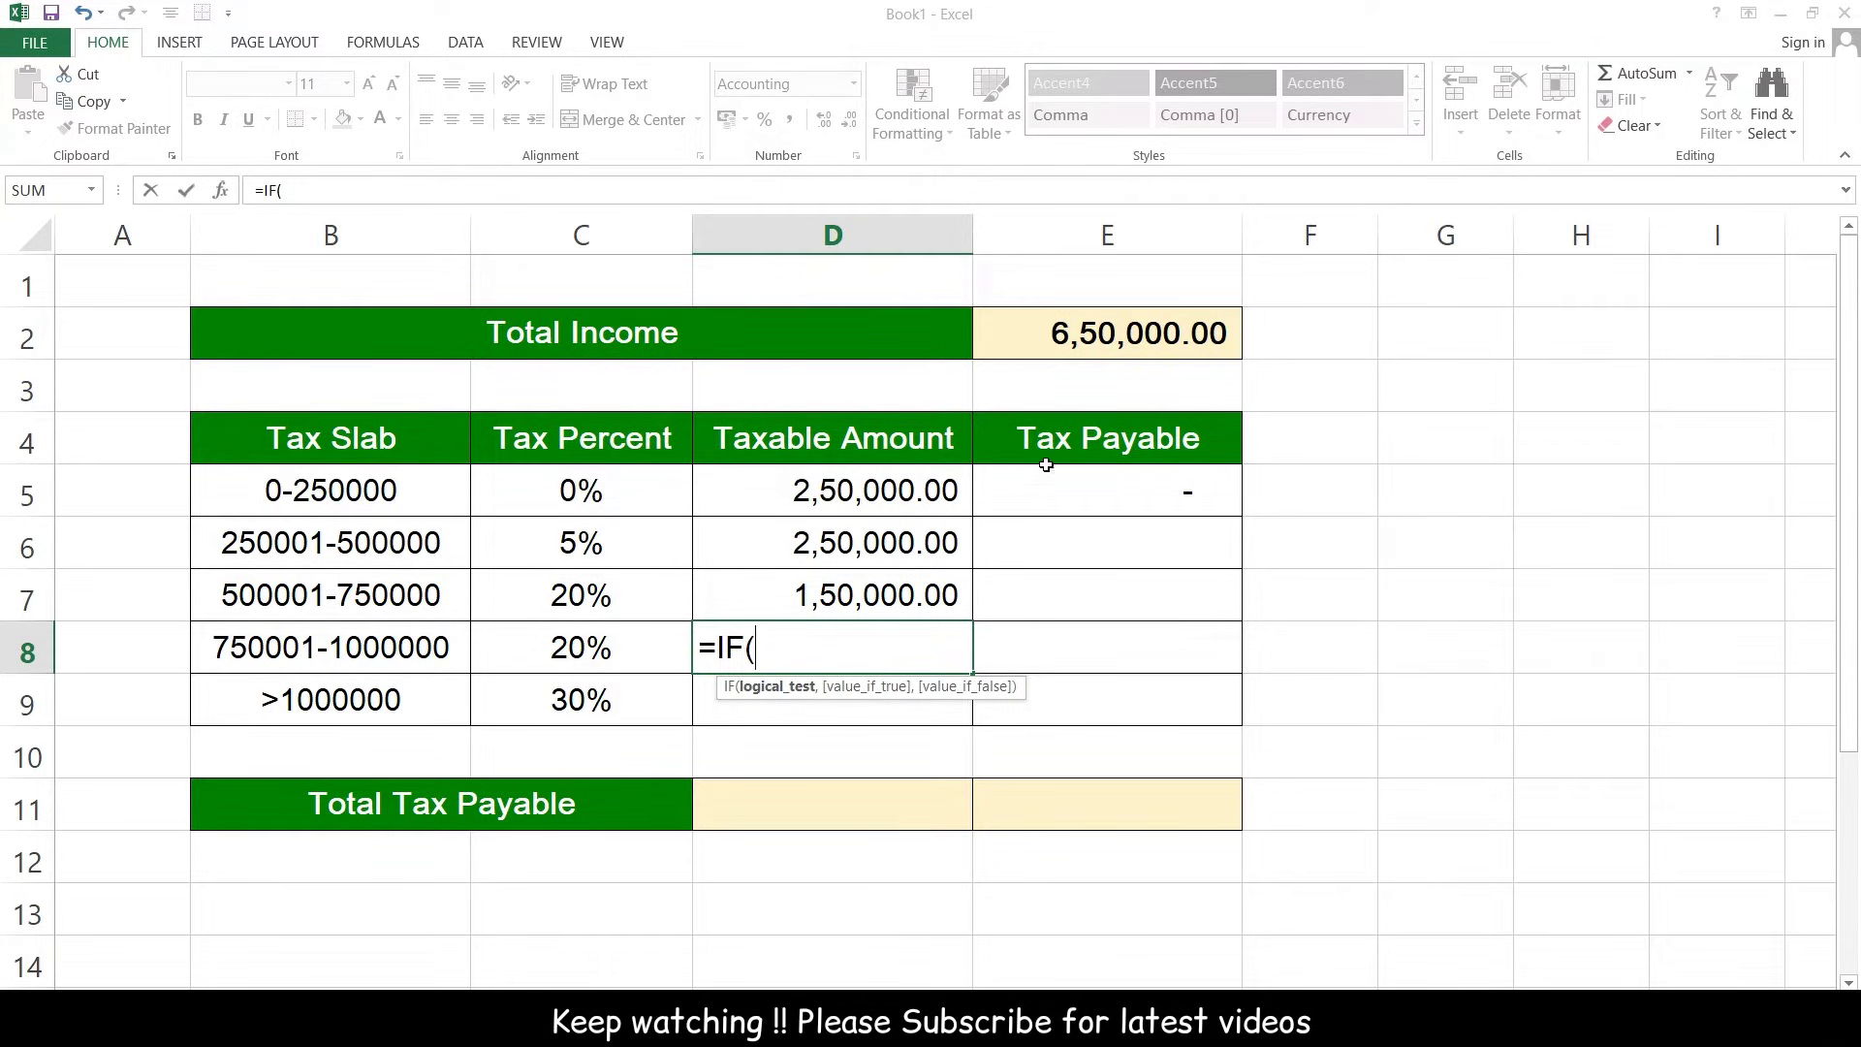
click(1053, 347)
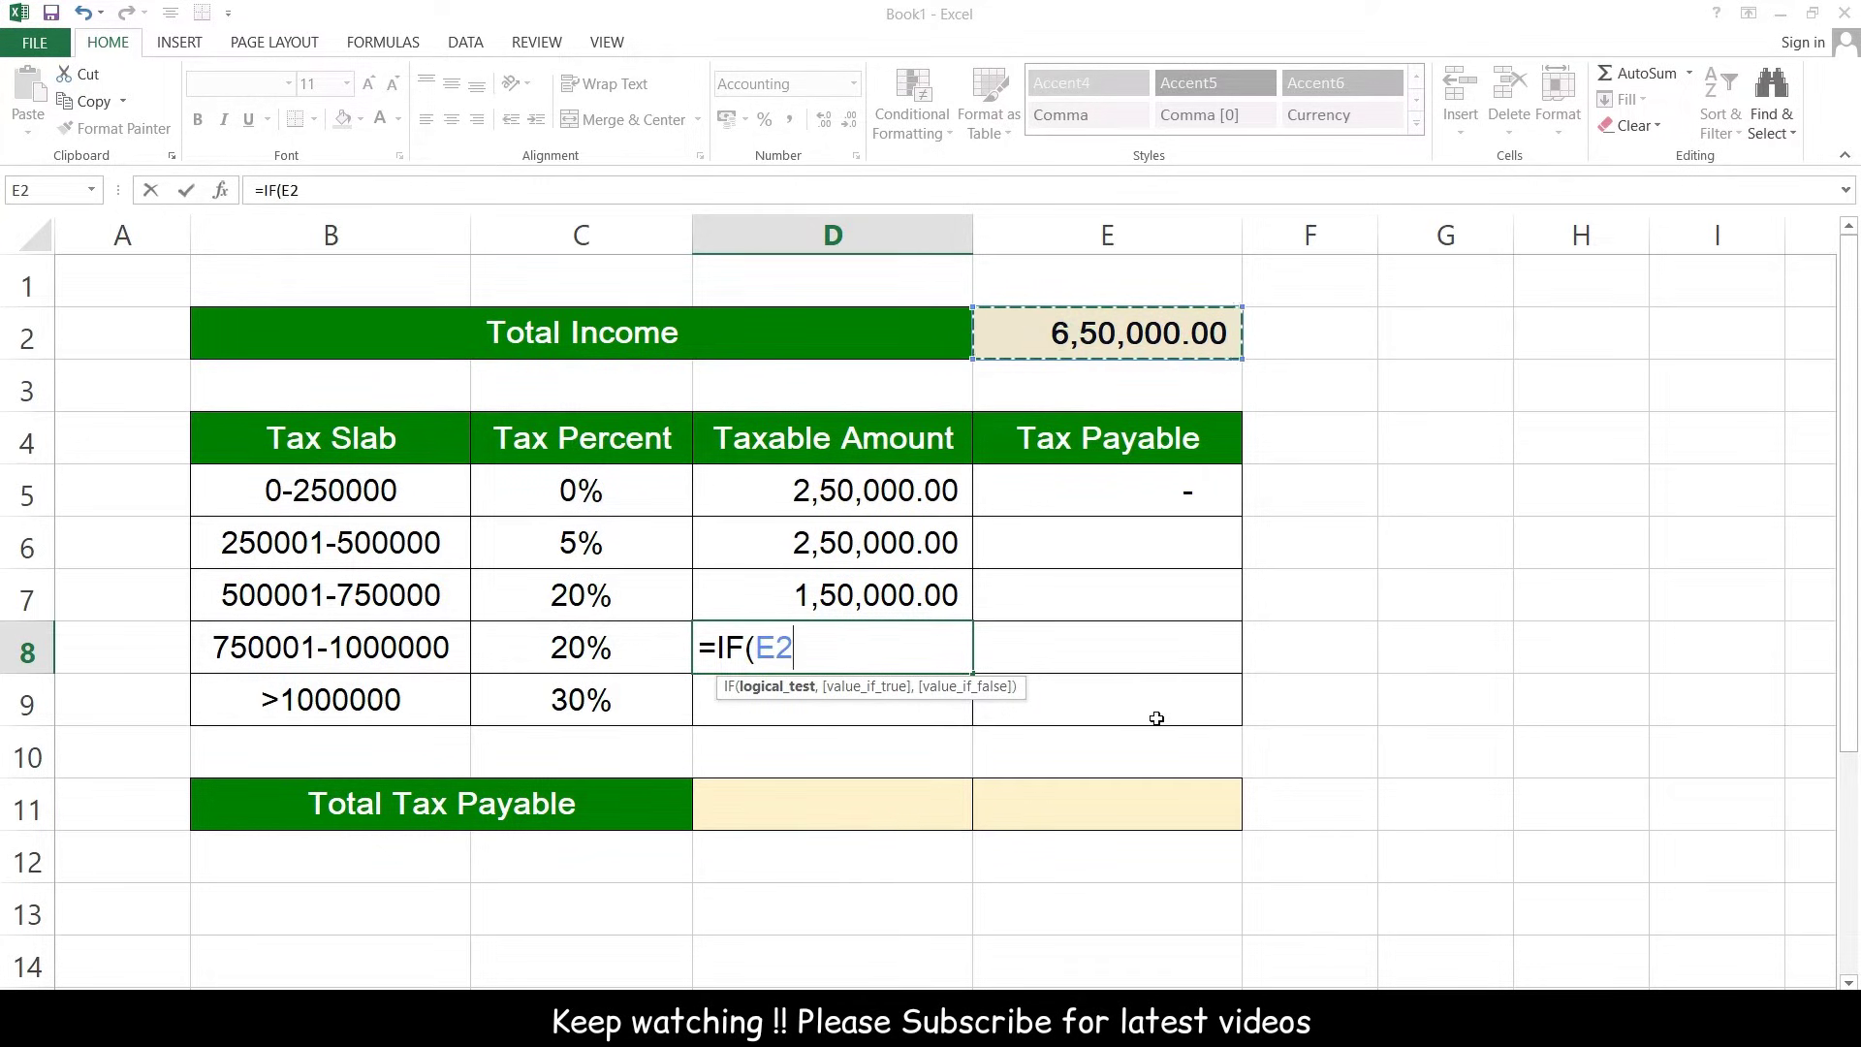
text(>100000)
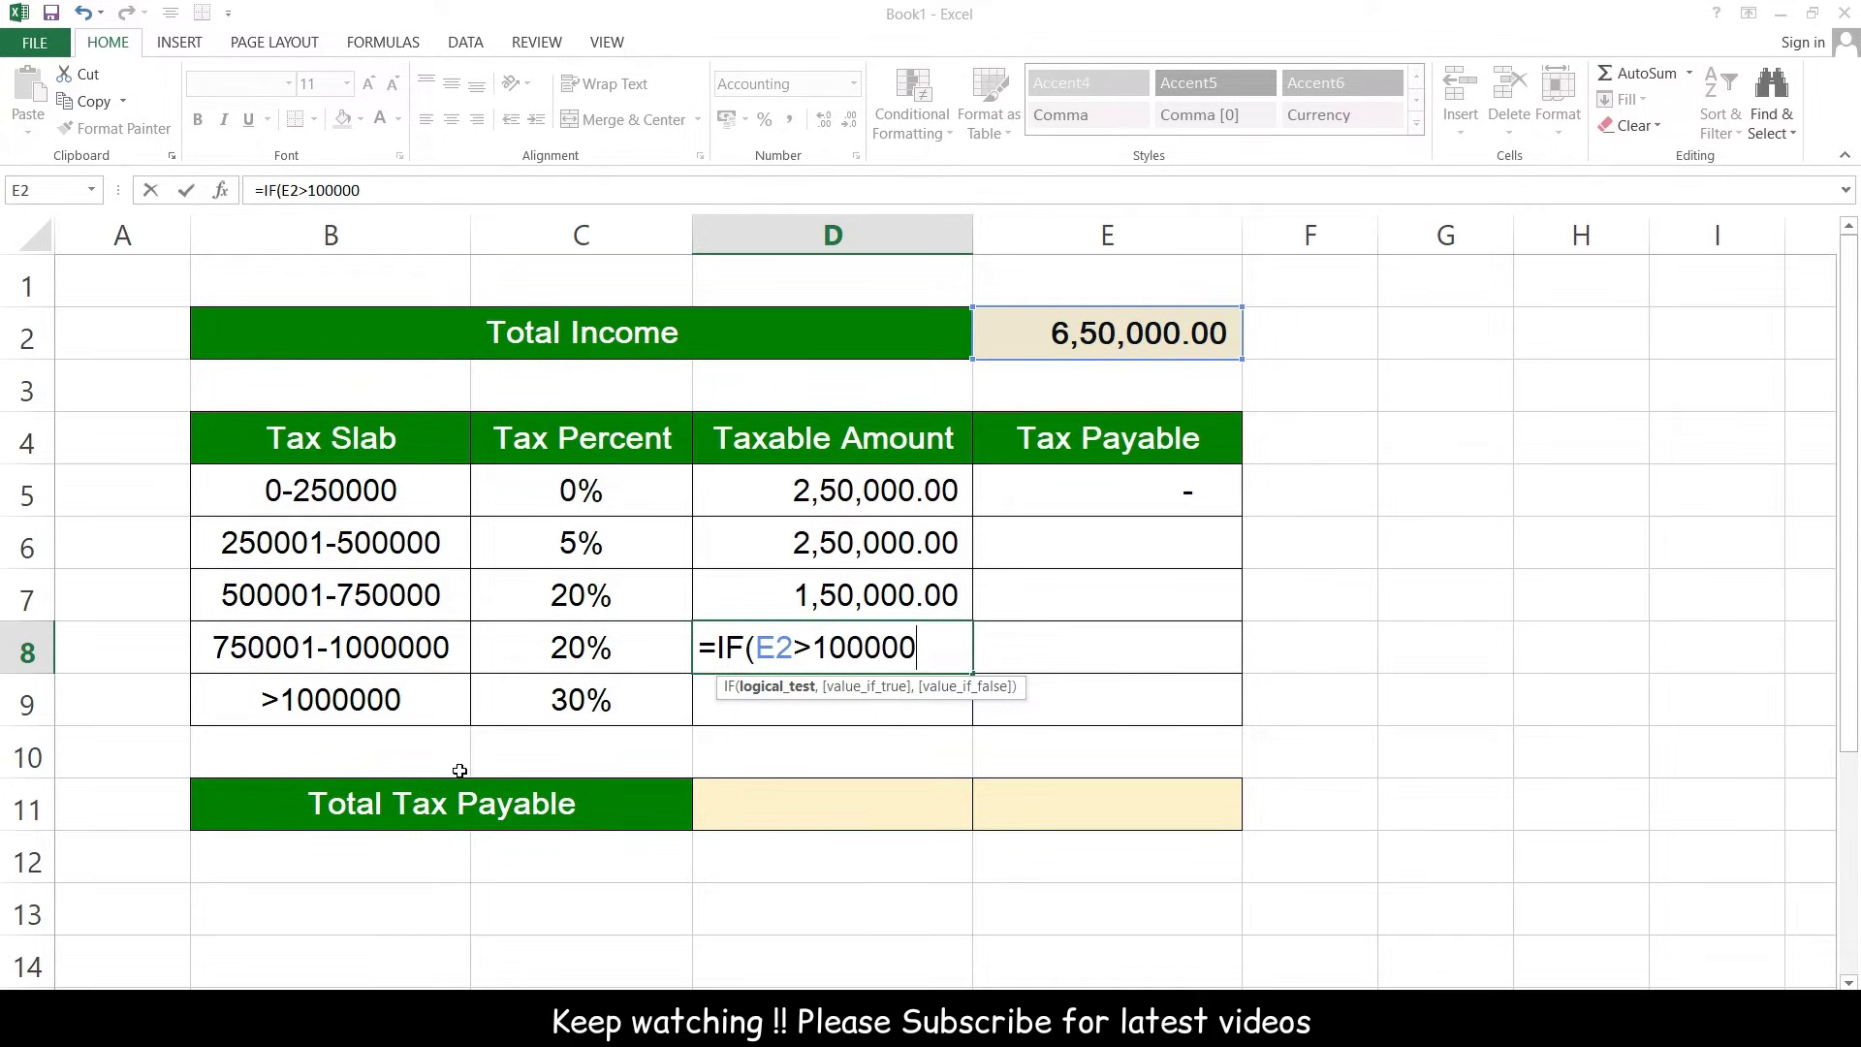
text(0,)
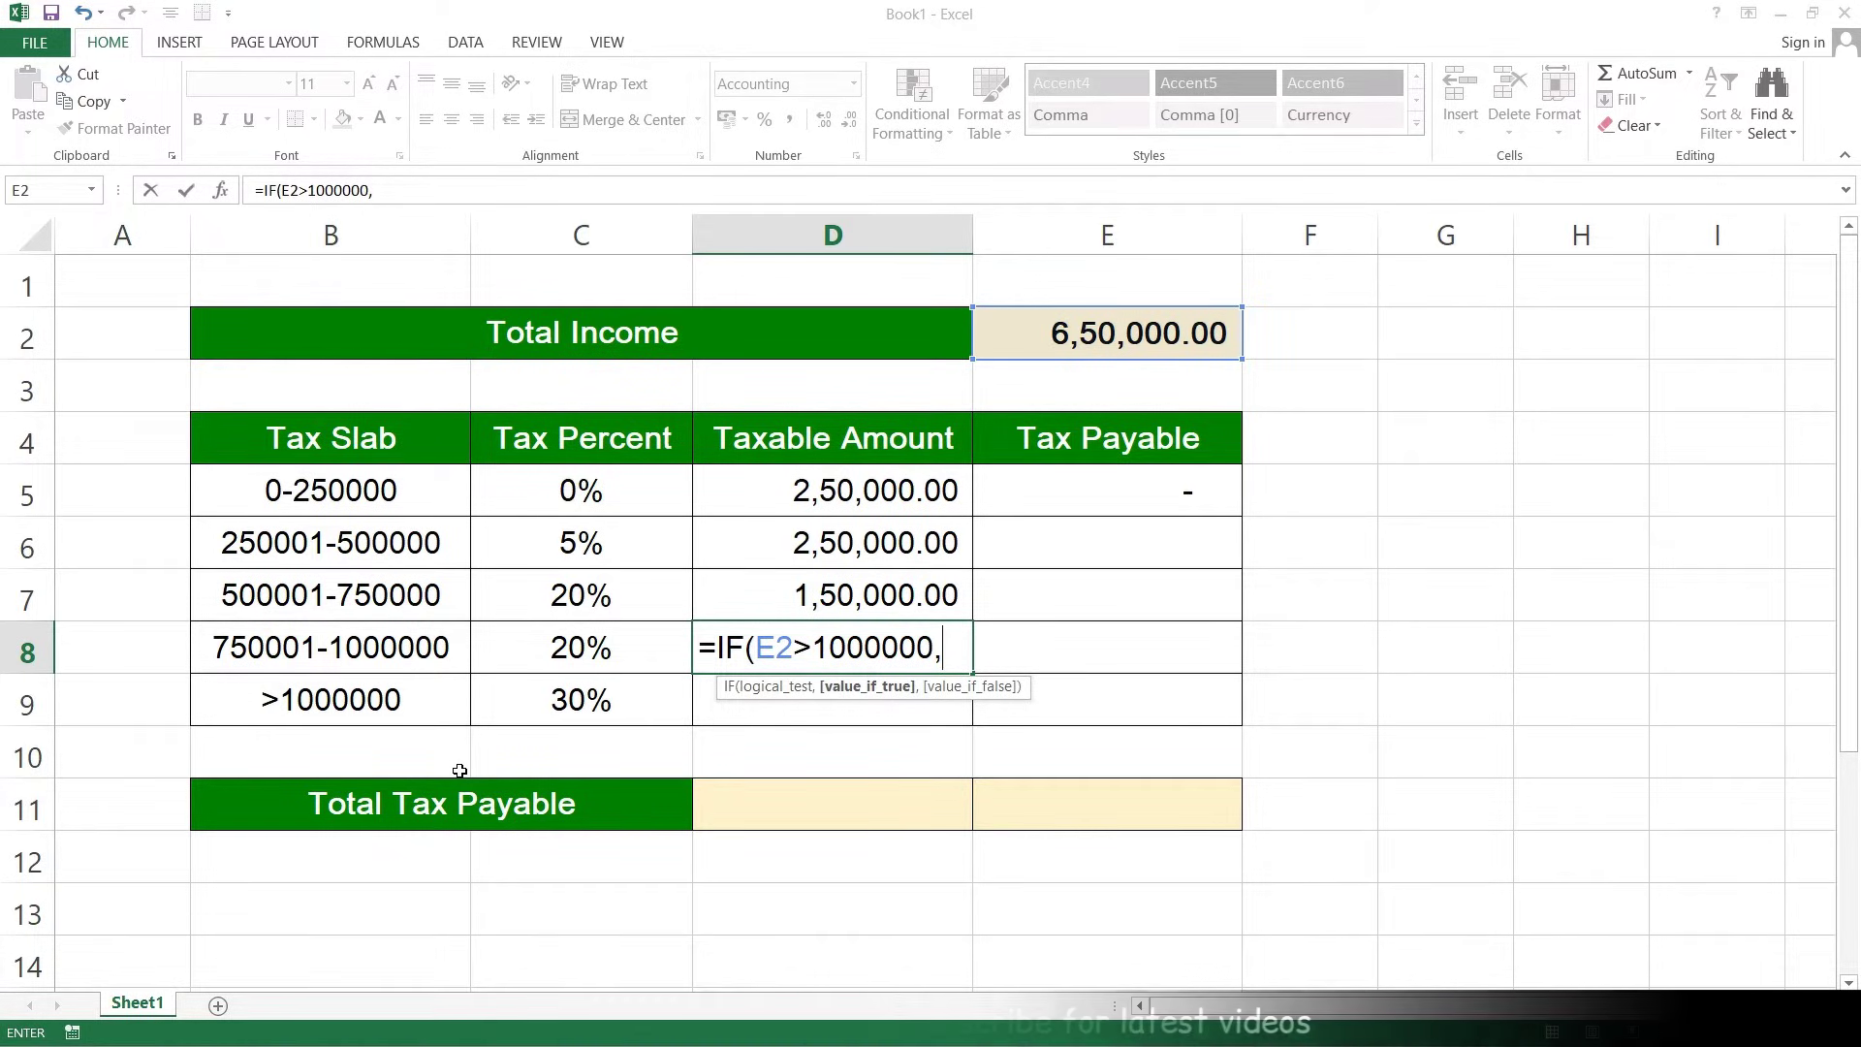
text(250)
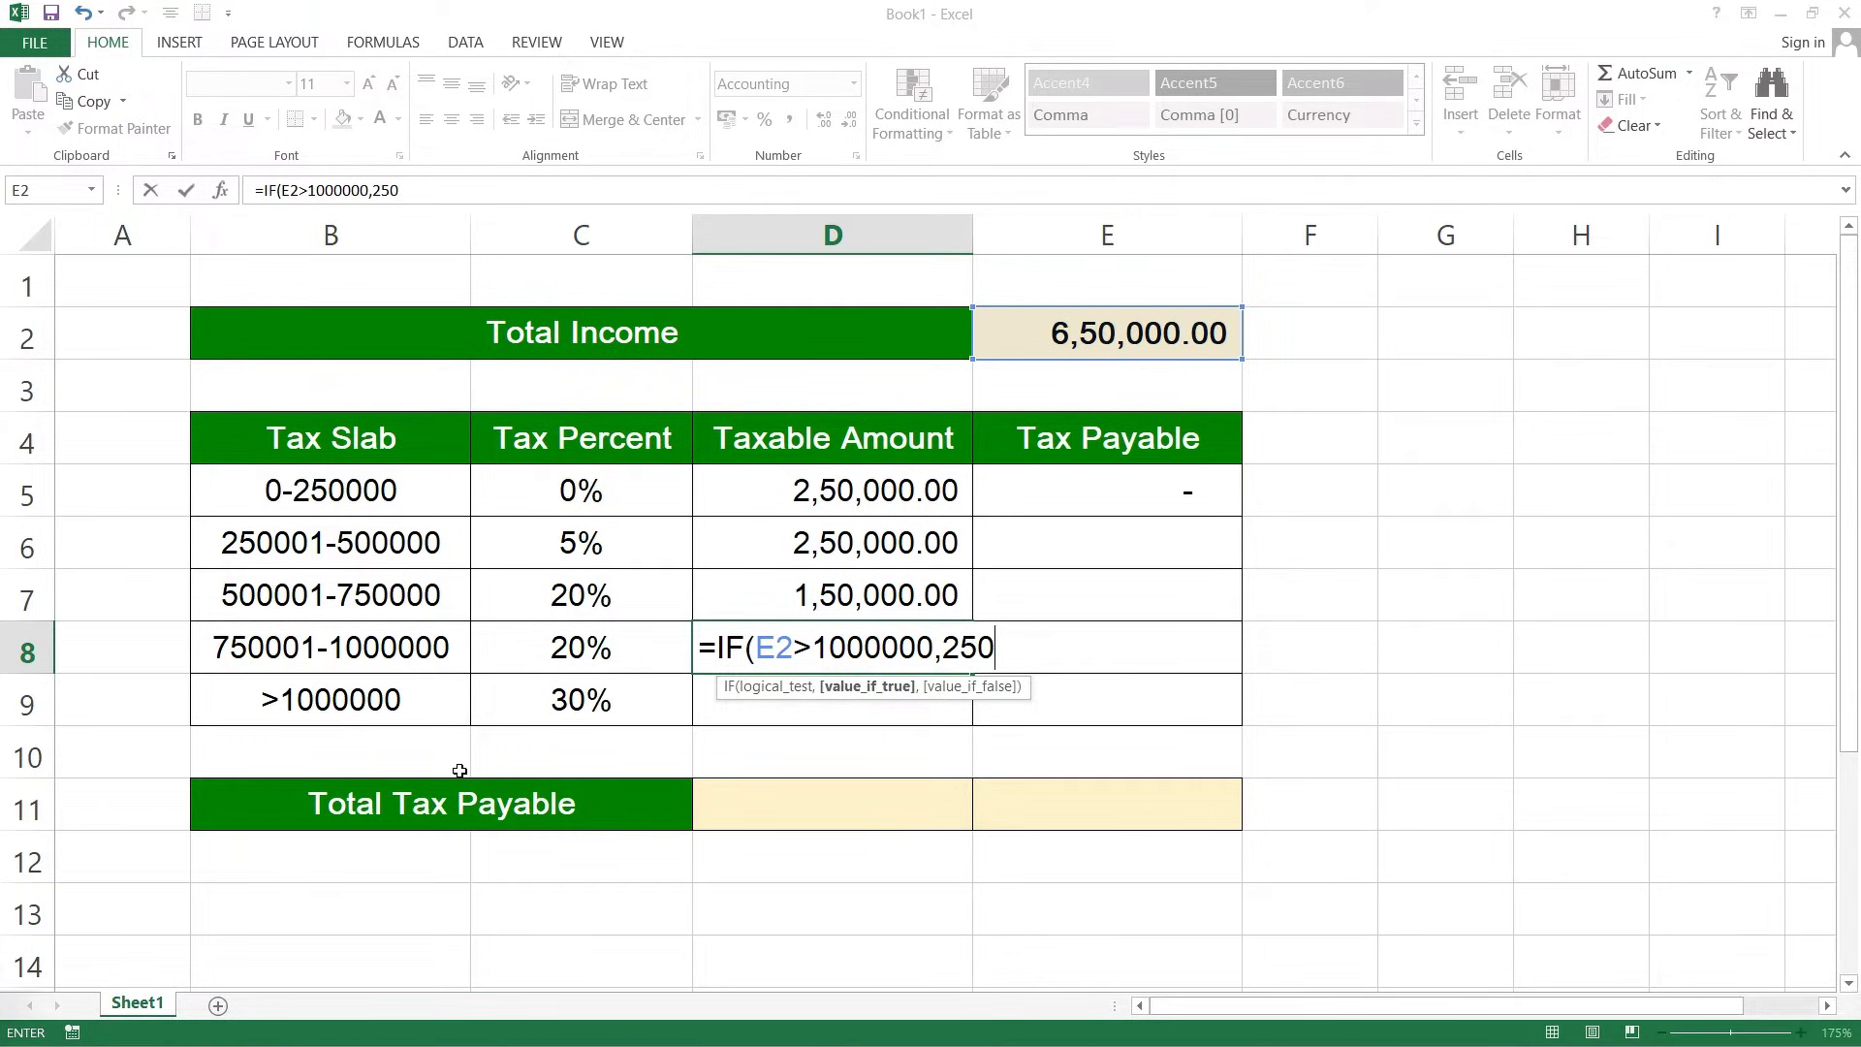
text(000,)
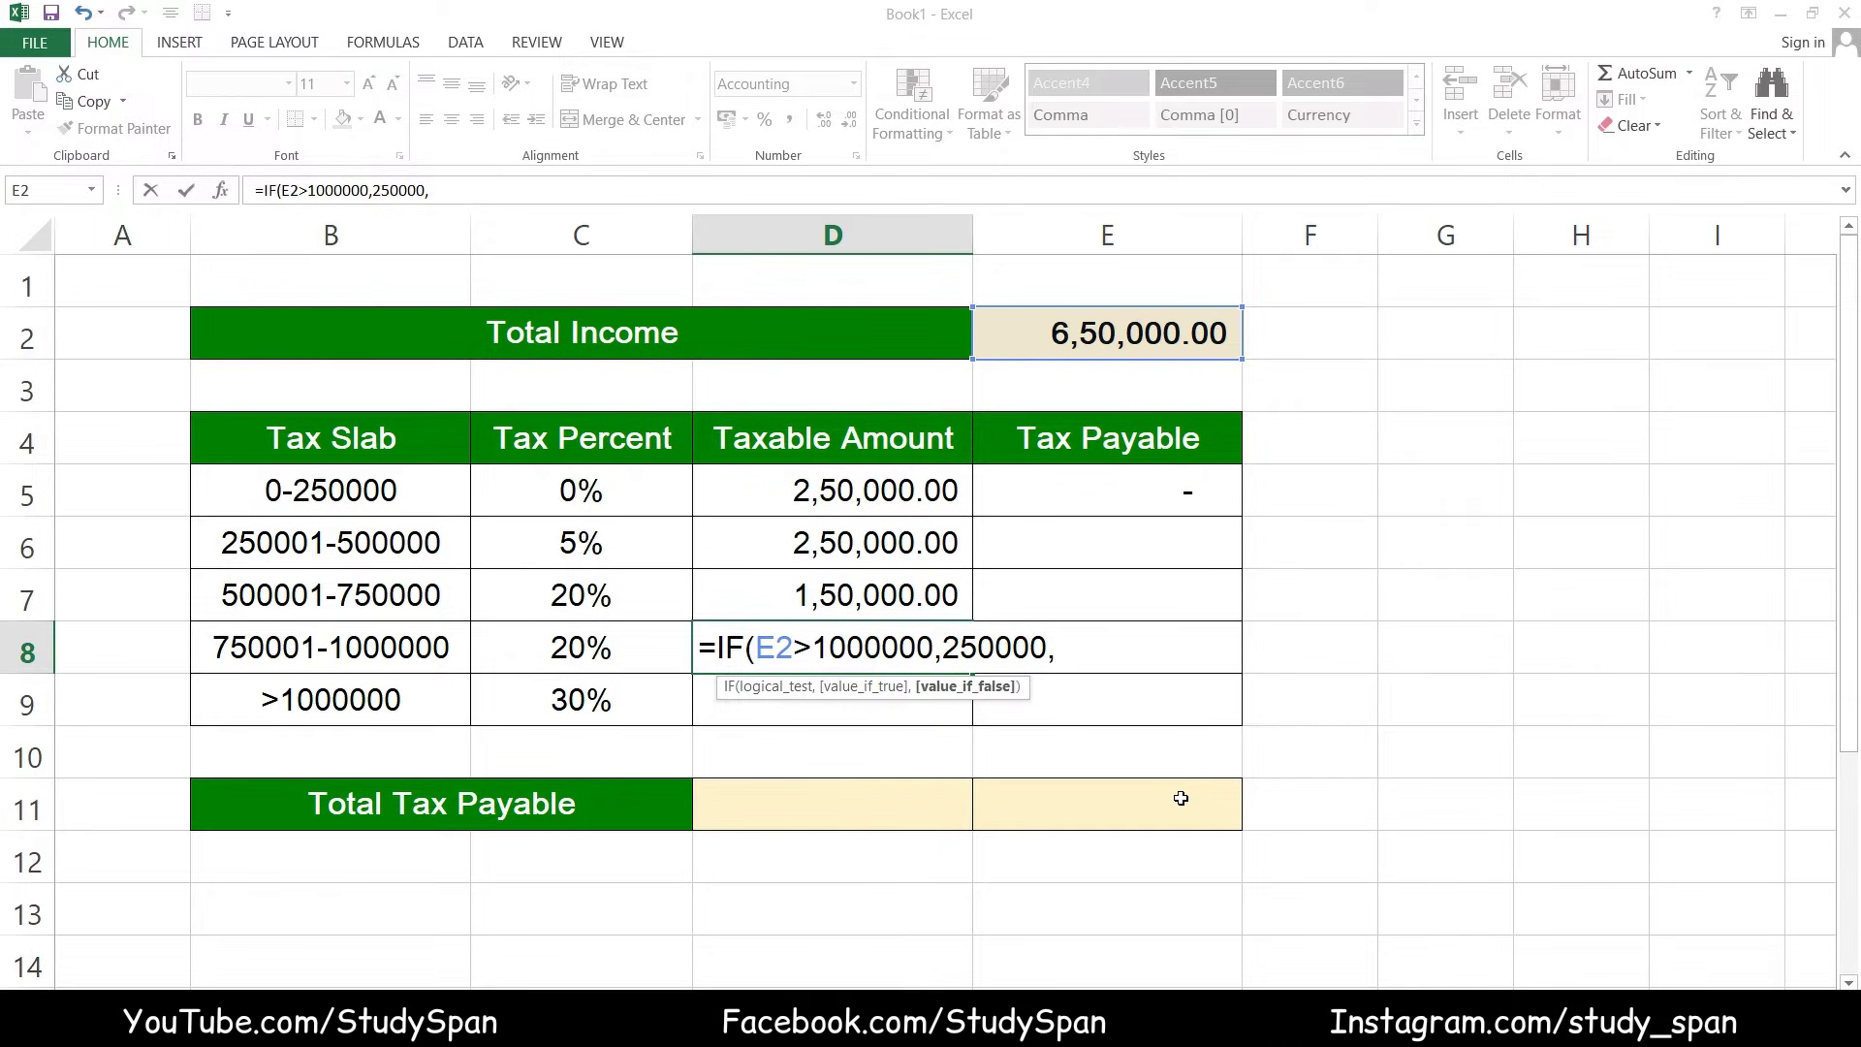
text(()
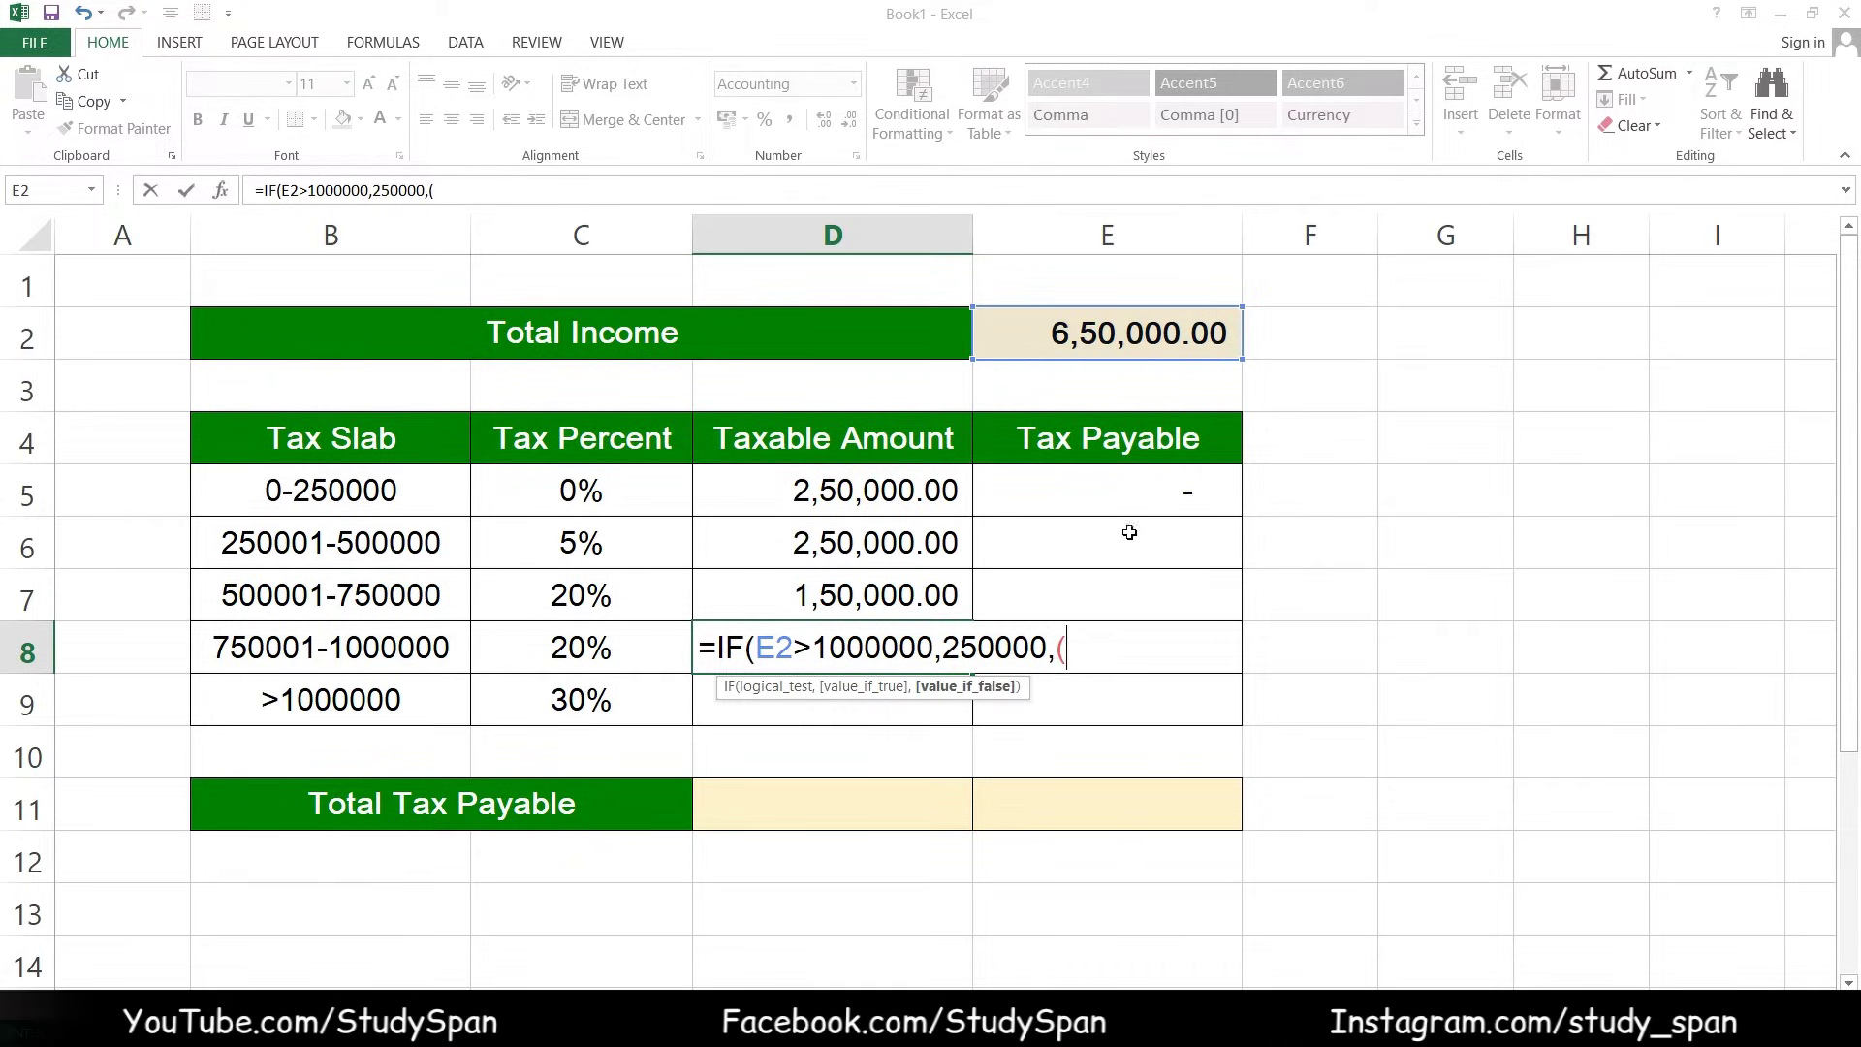
click(1095, 336)
text(-)
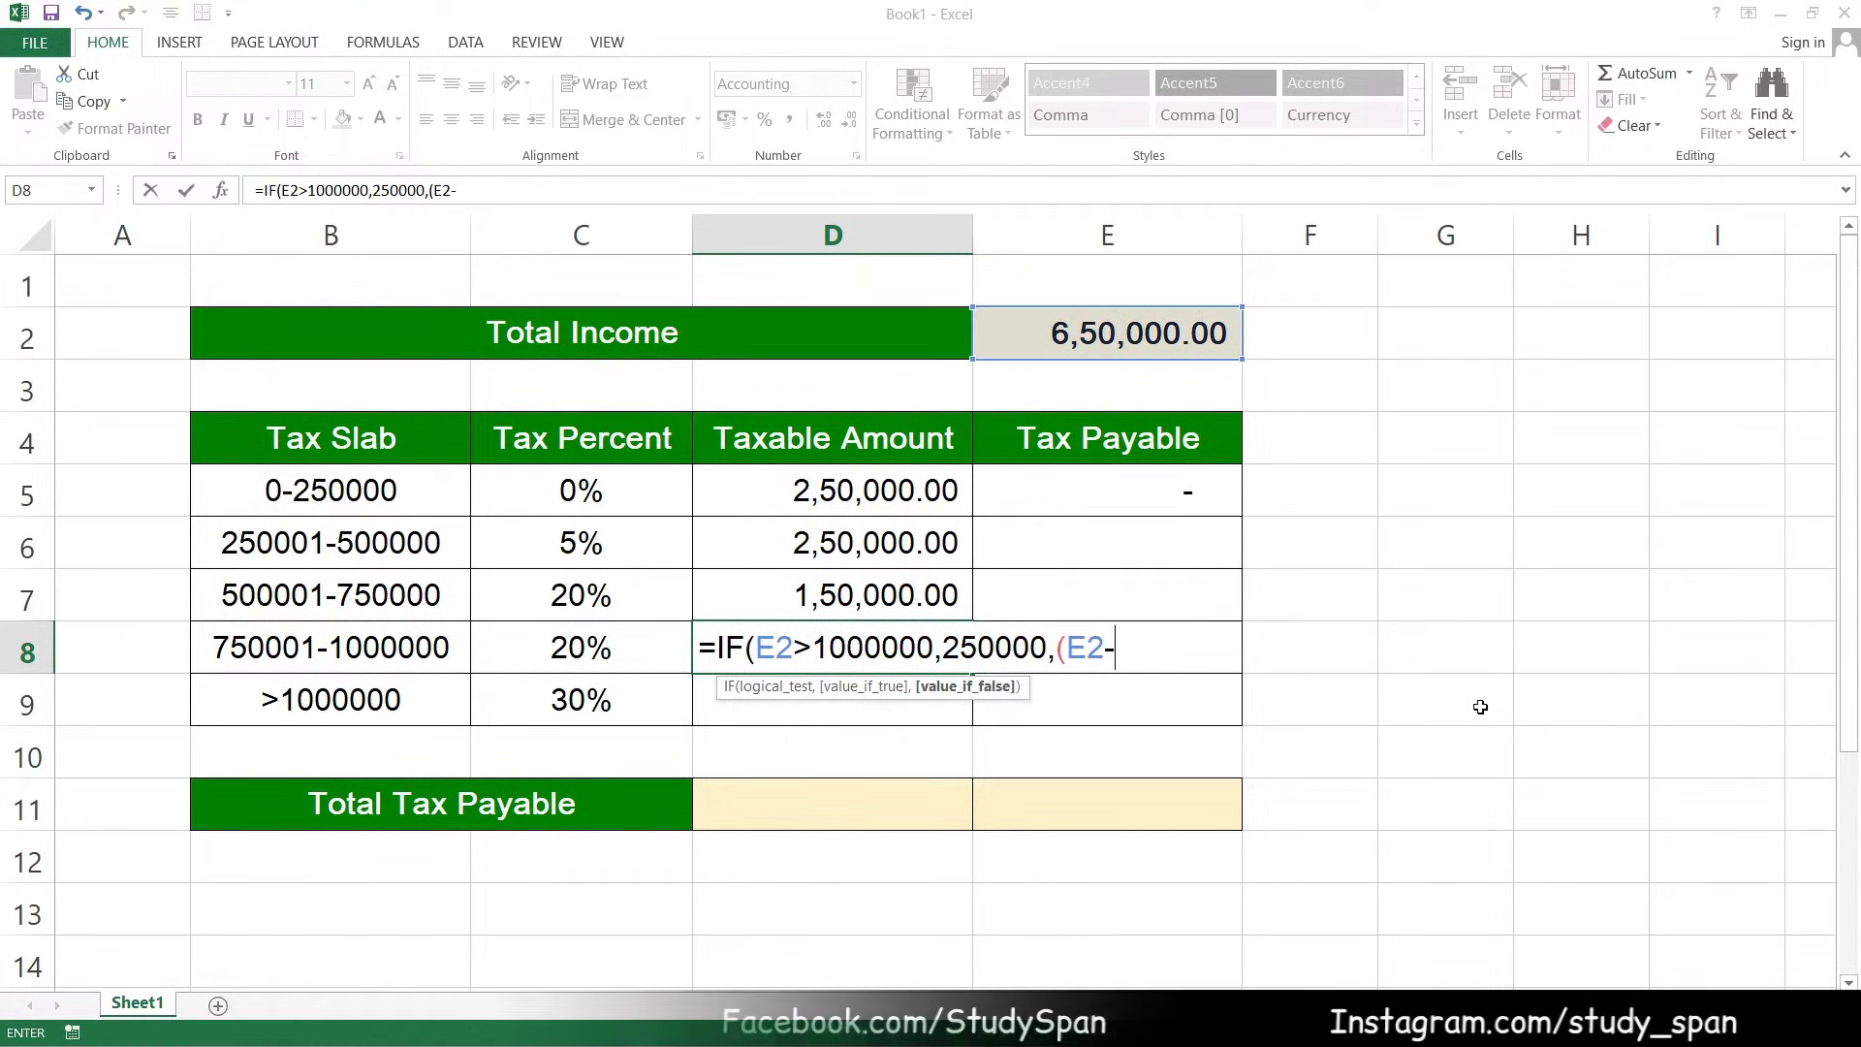
text(()
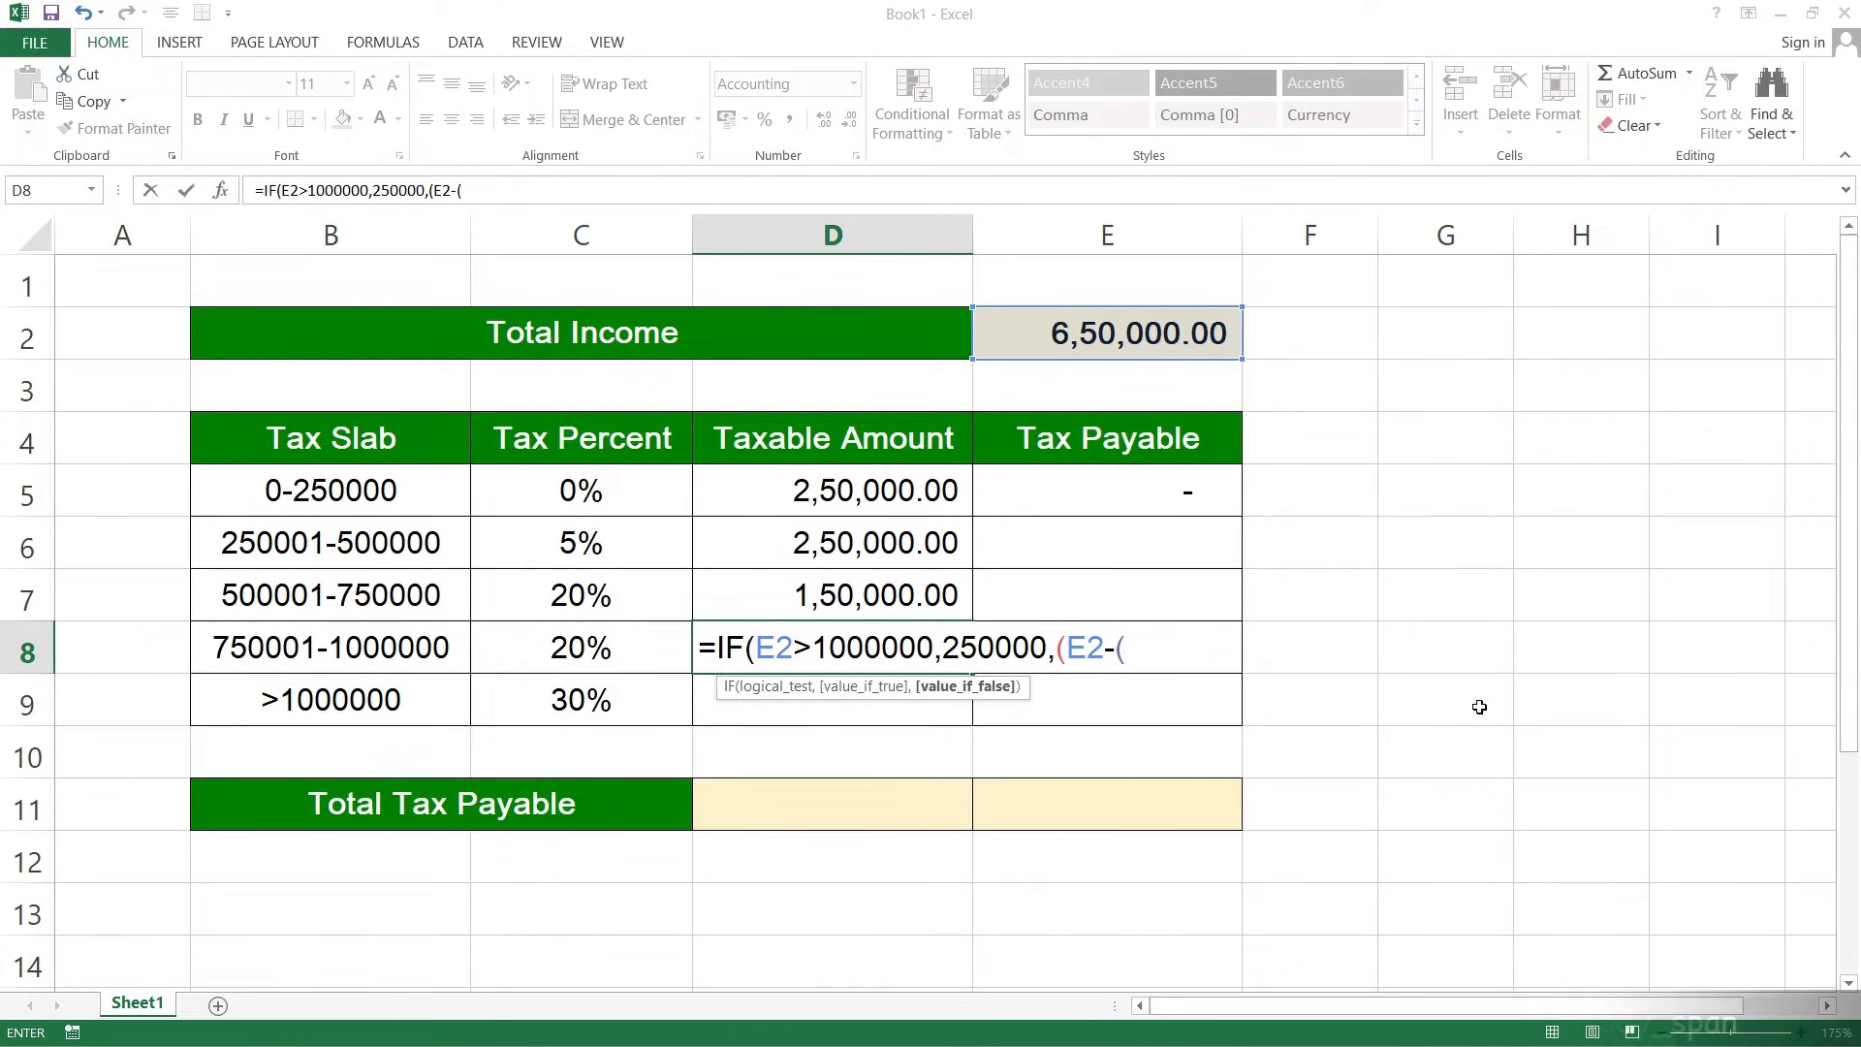
click(916, 494)
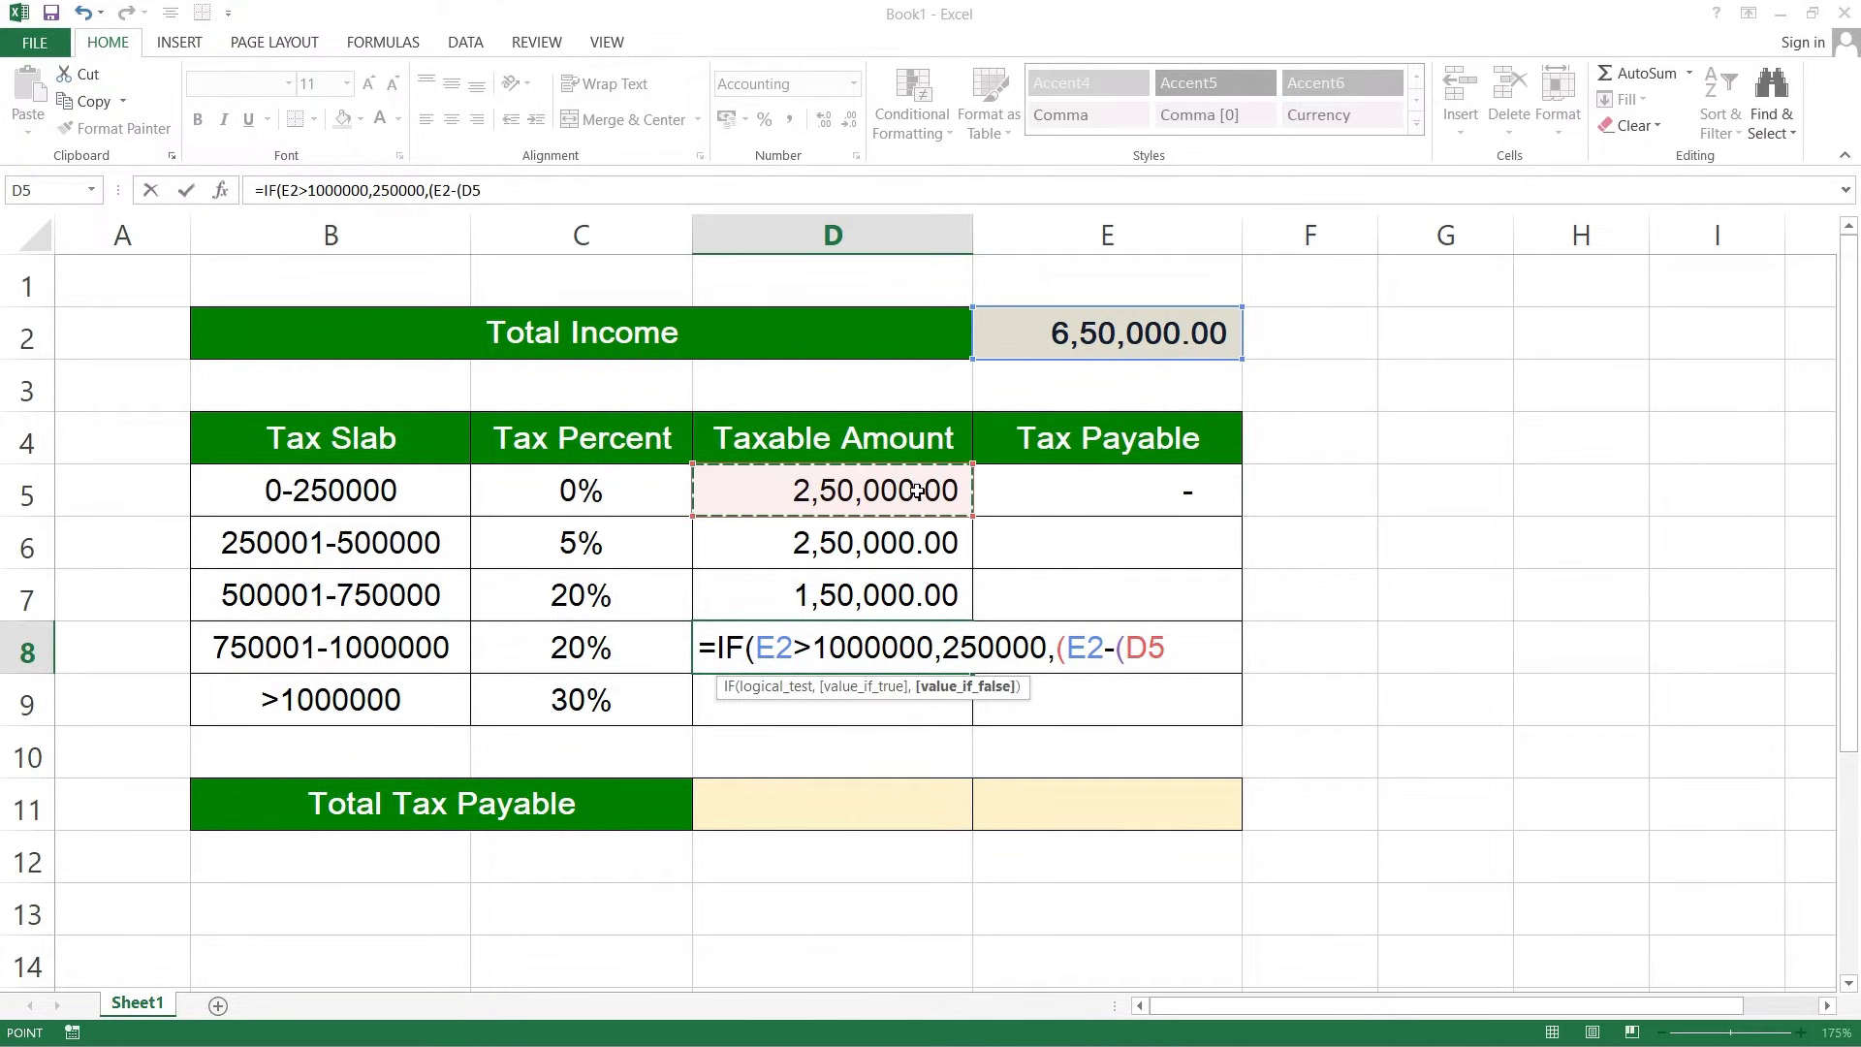
text(+)
click(906, 540)
text(+)
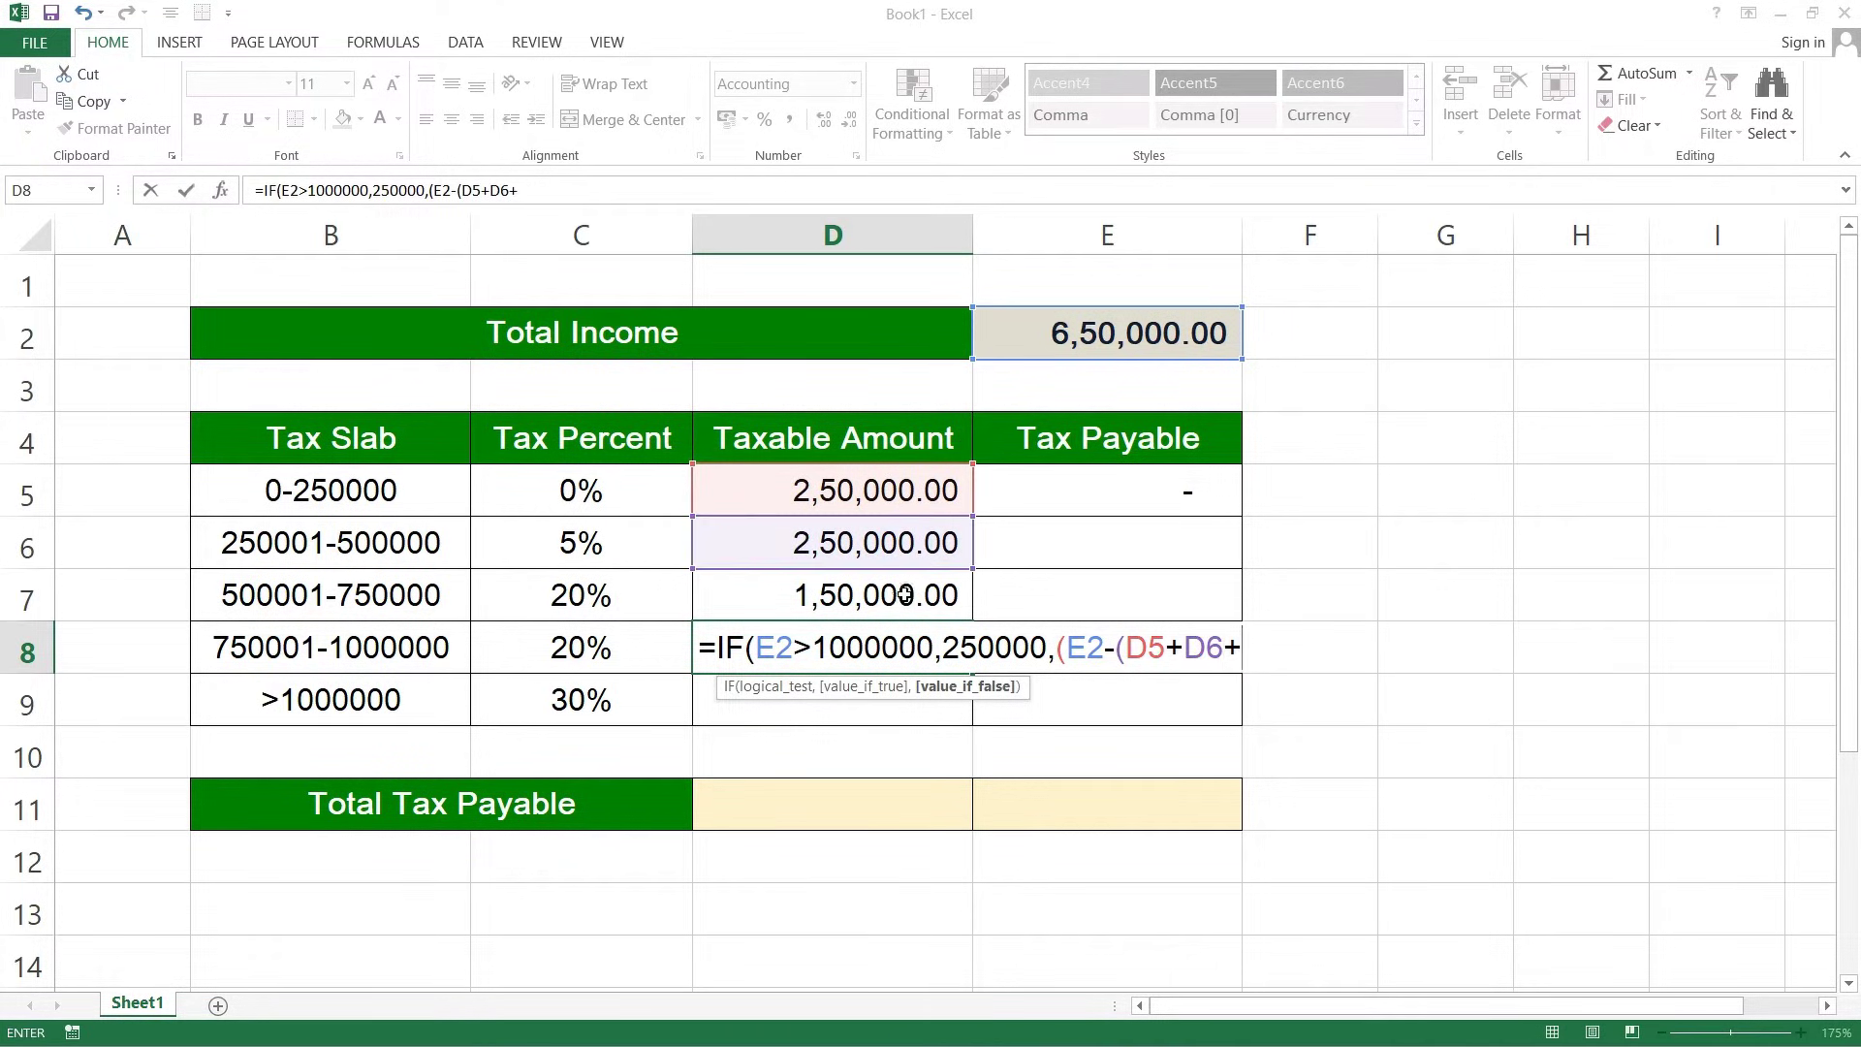
click(902, 595)
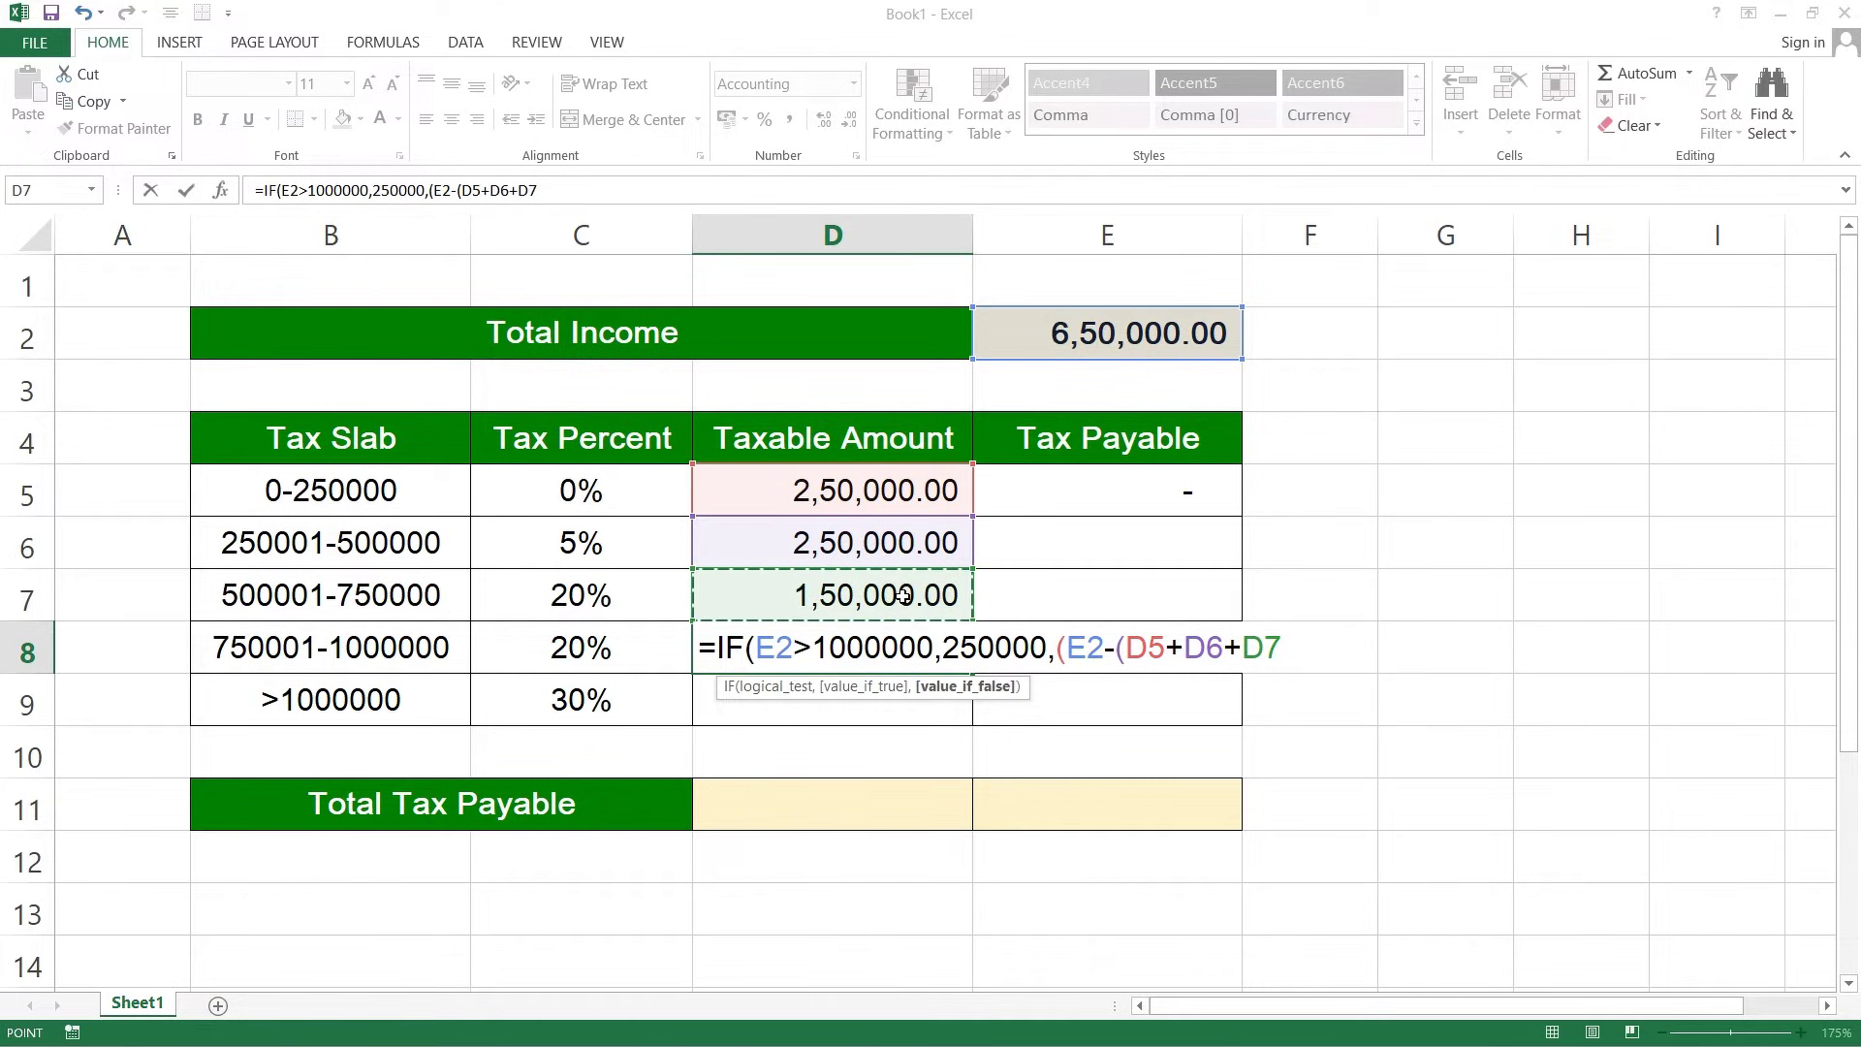
text())))
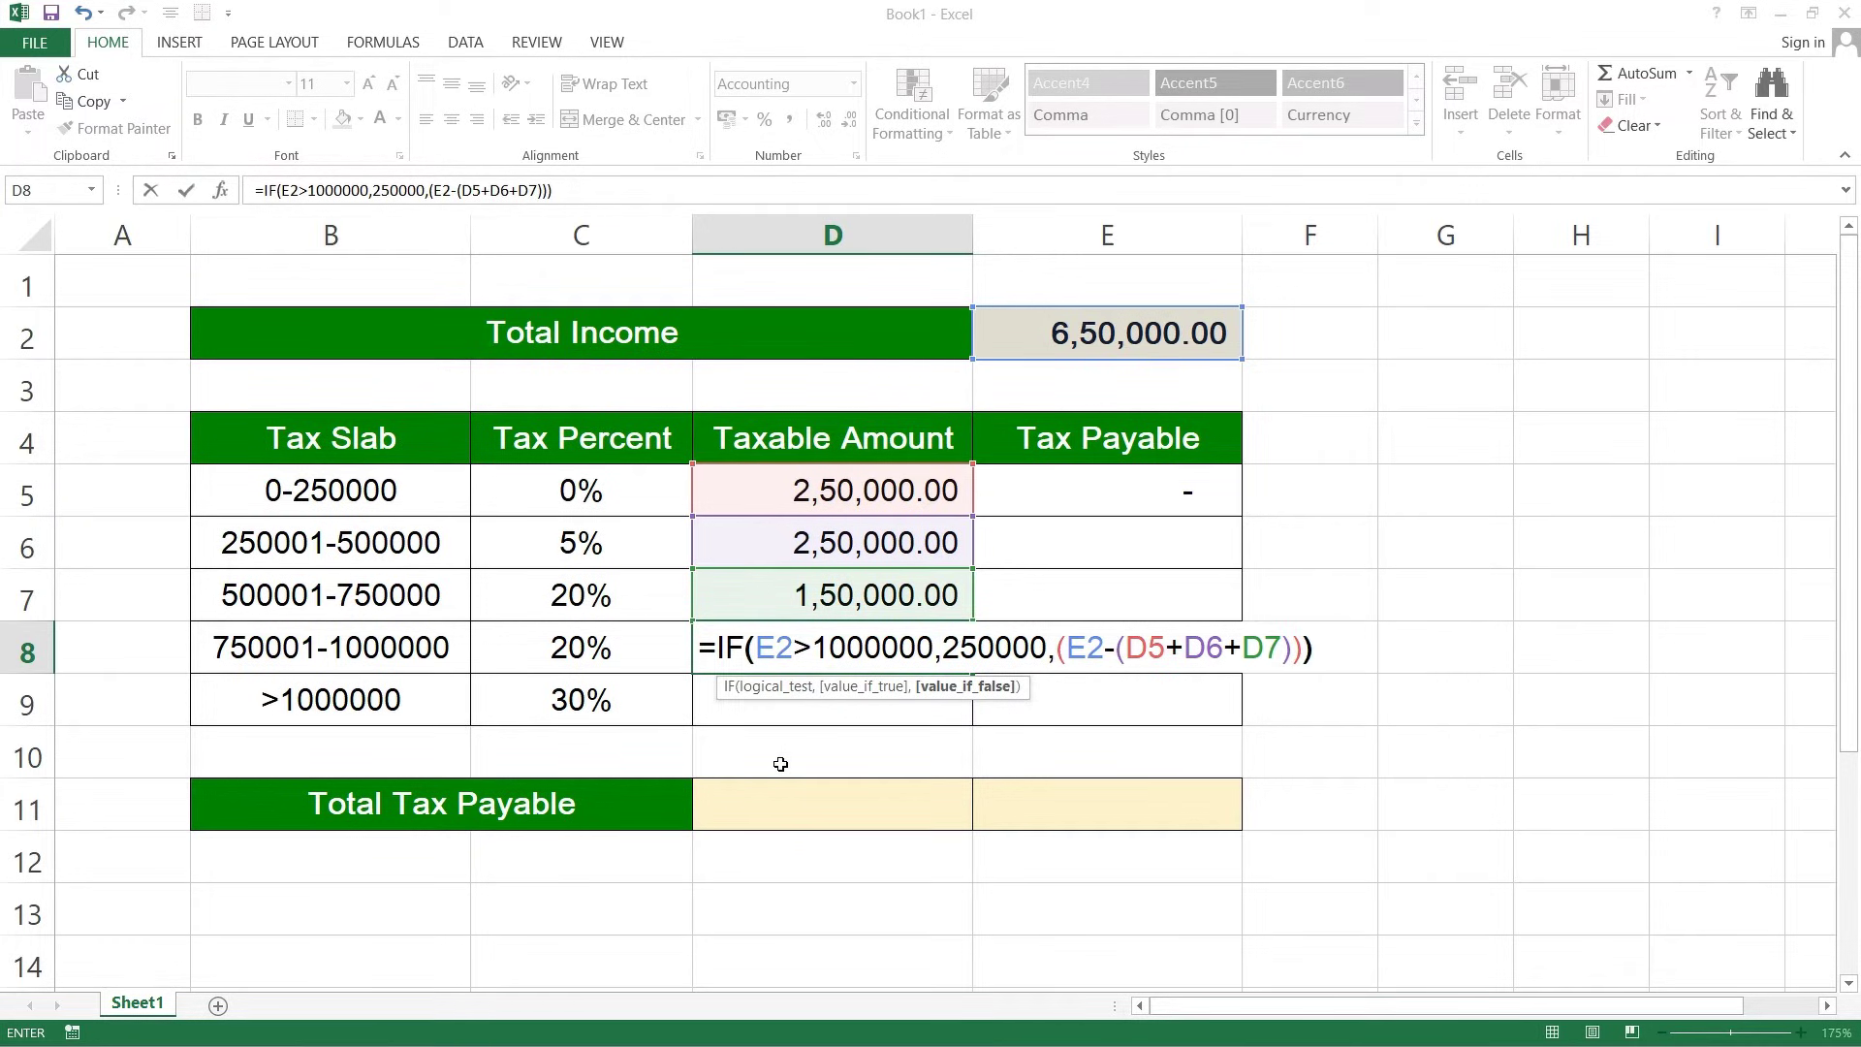
key(Return)
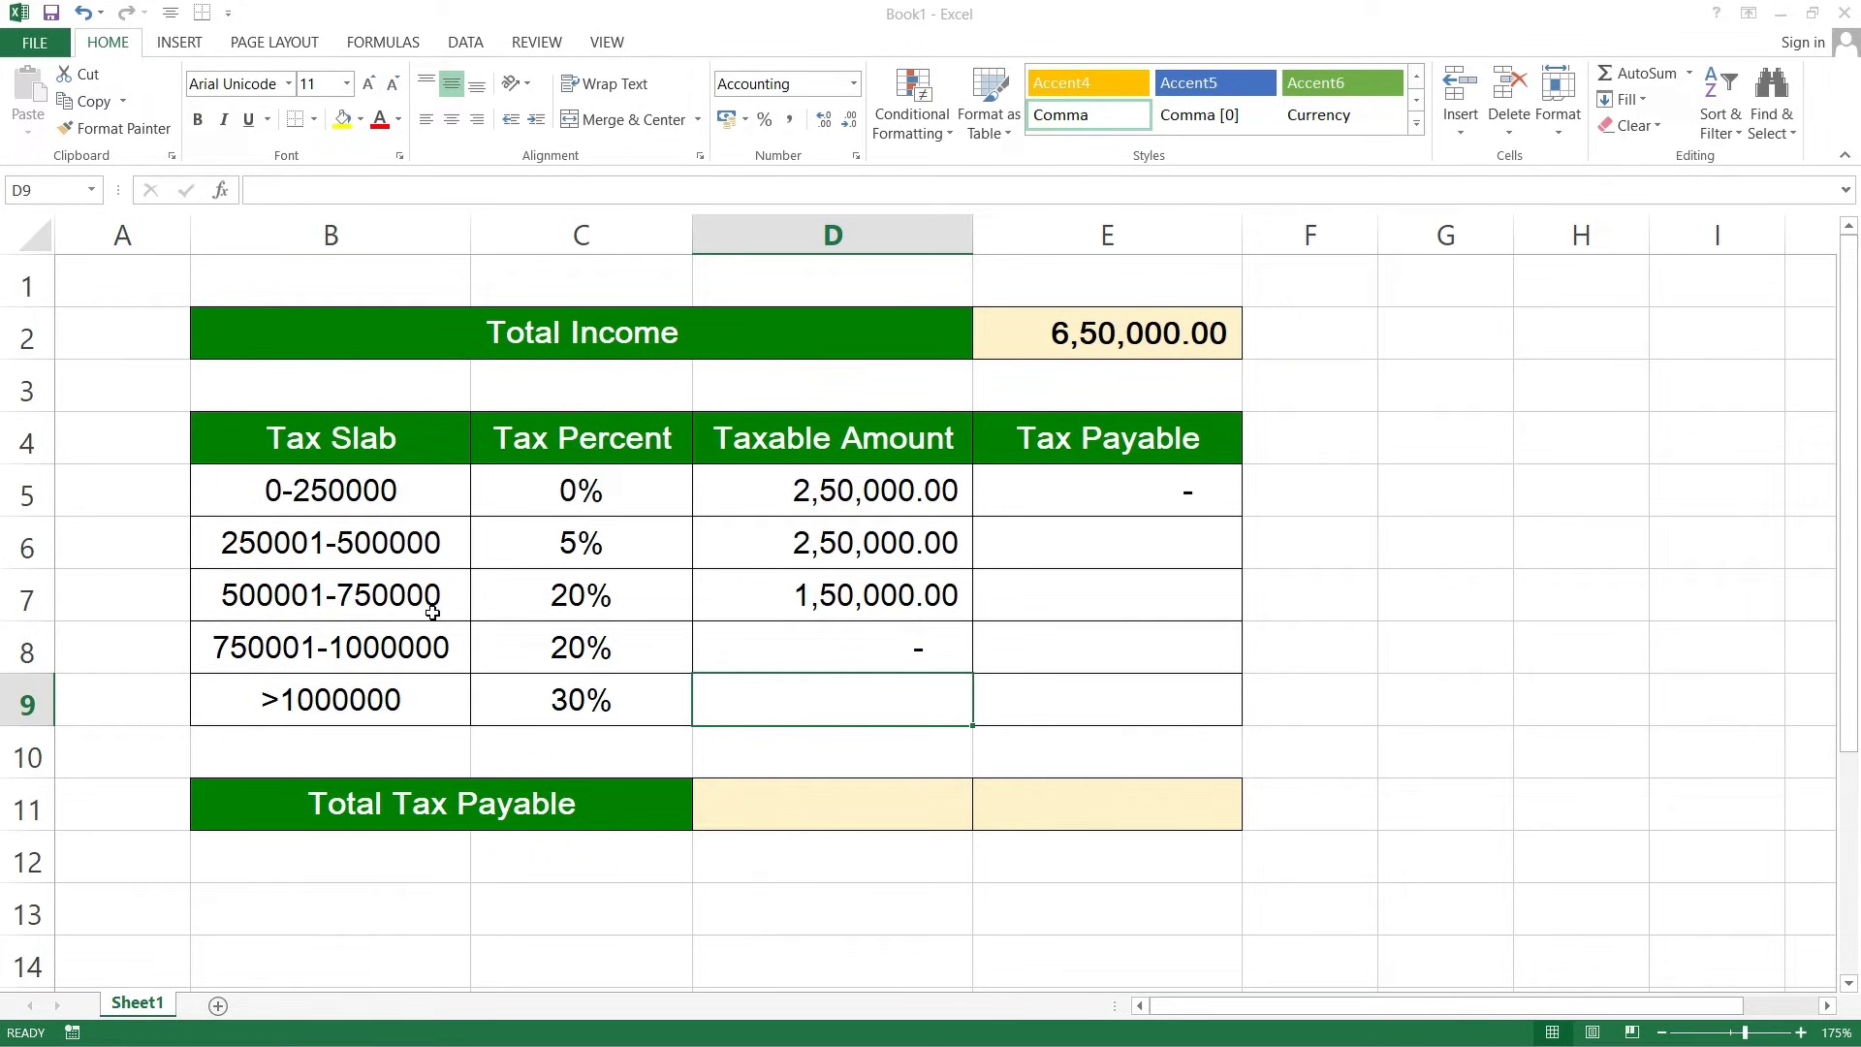
click(1118, 345)
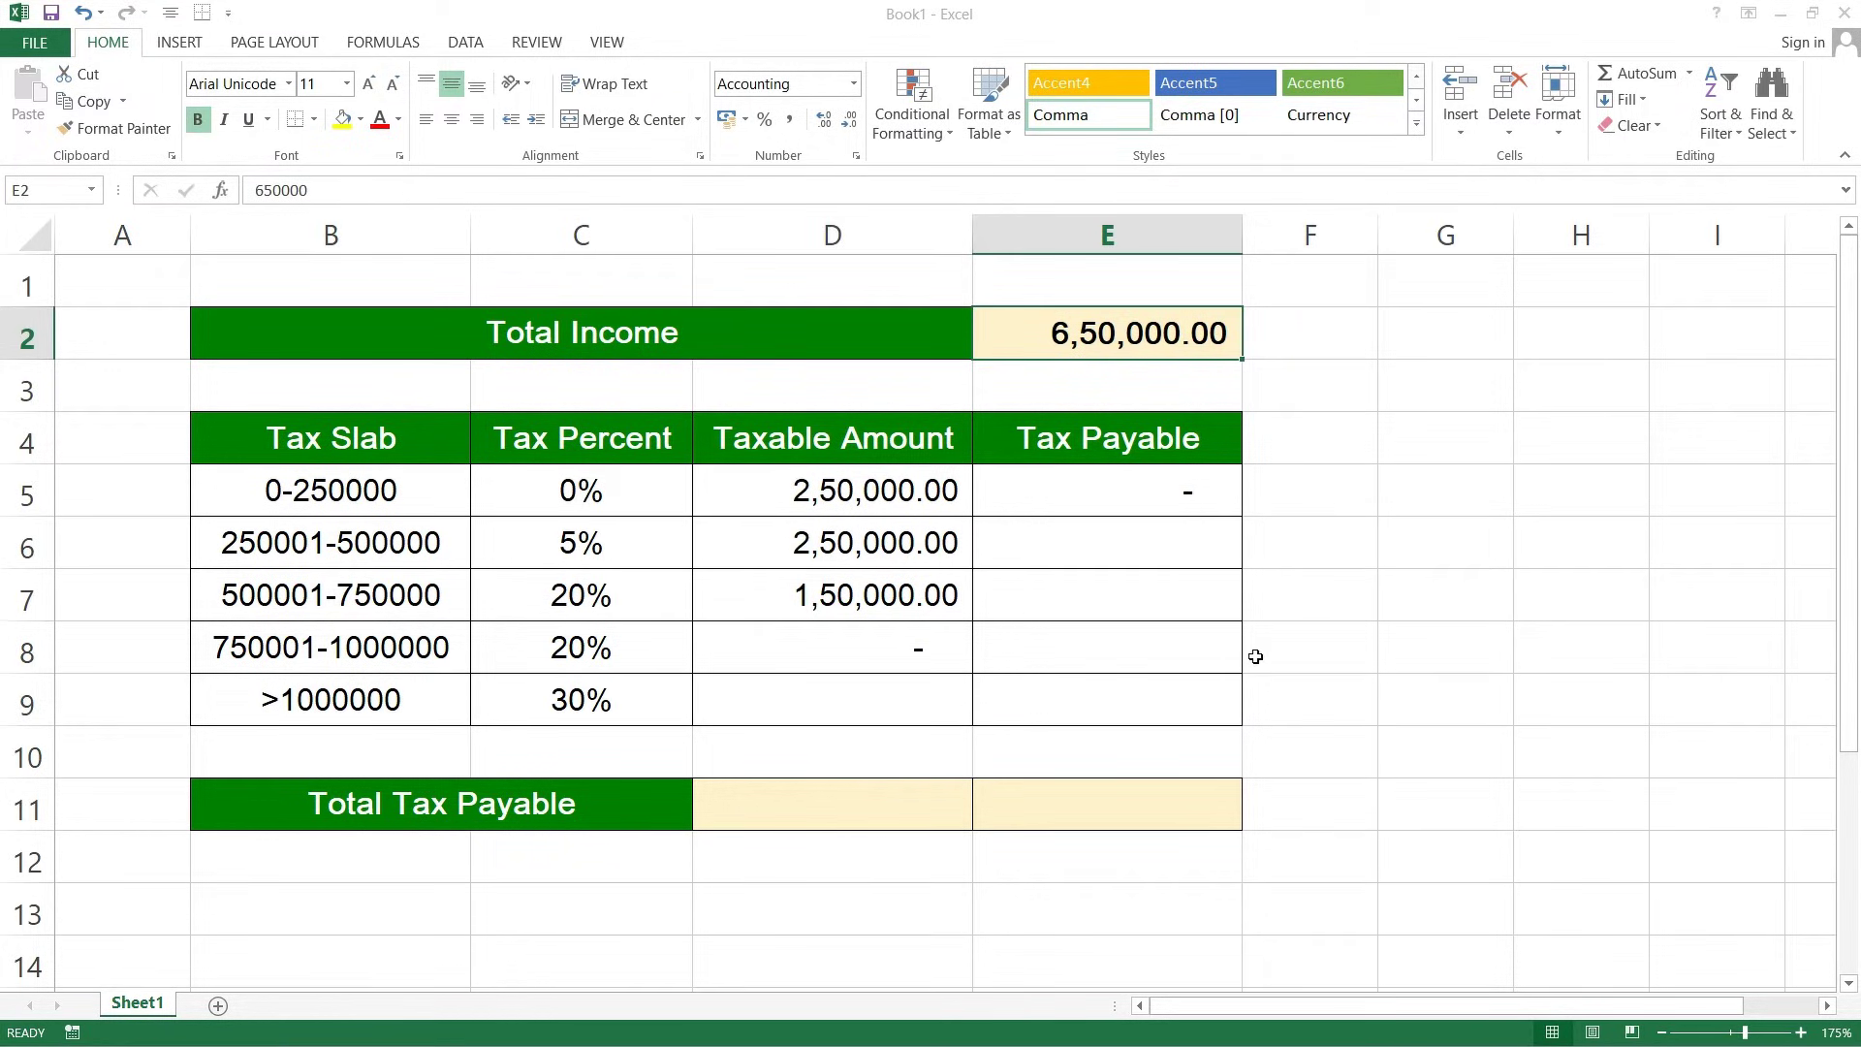
text(850000)
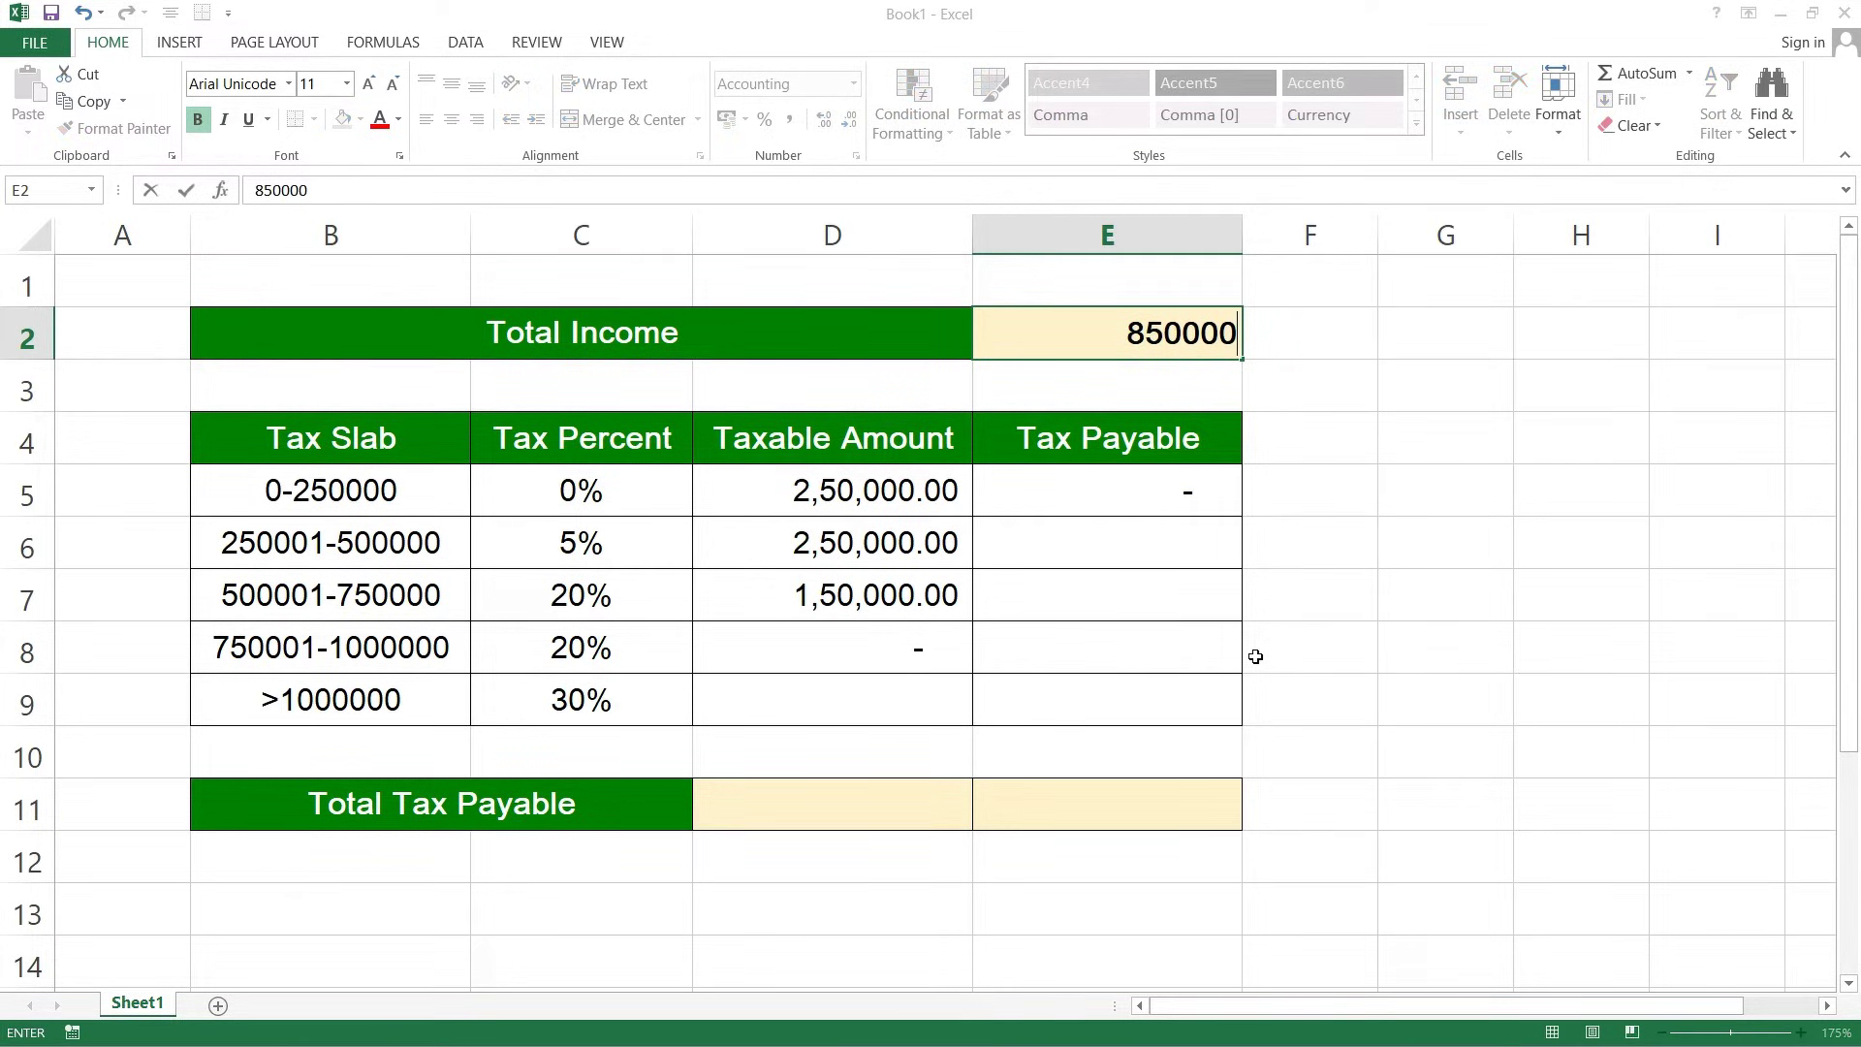
key(Return)
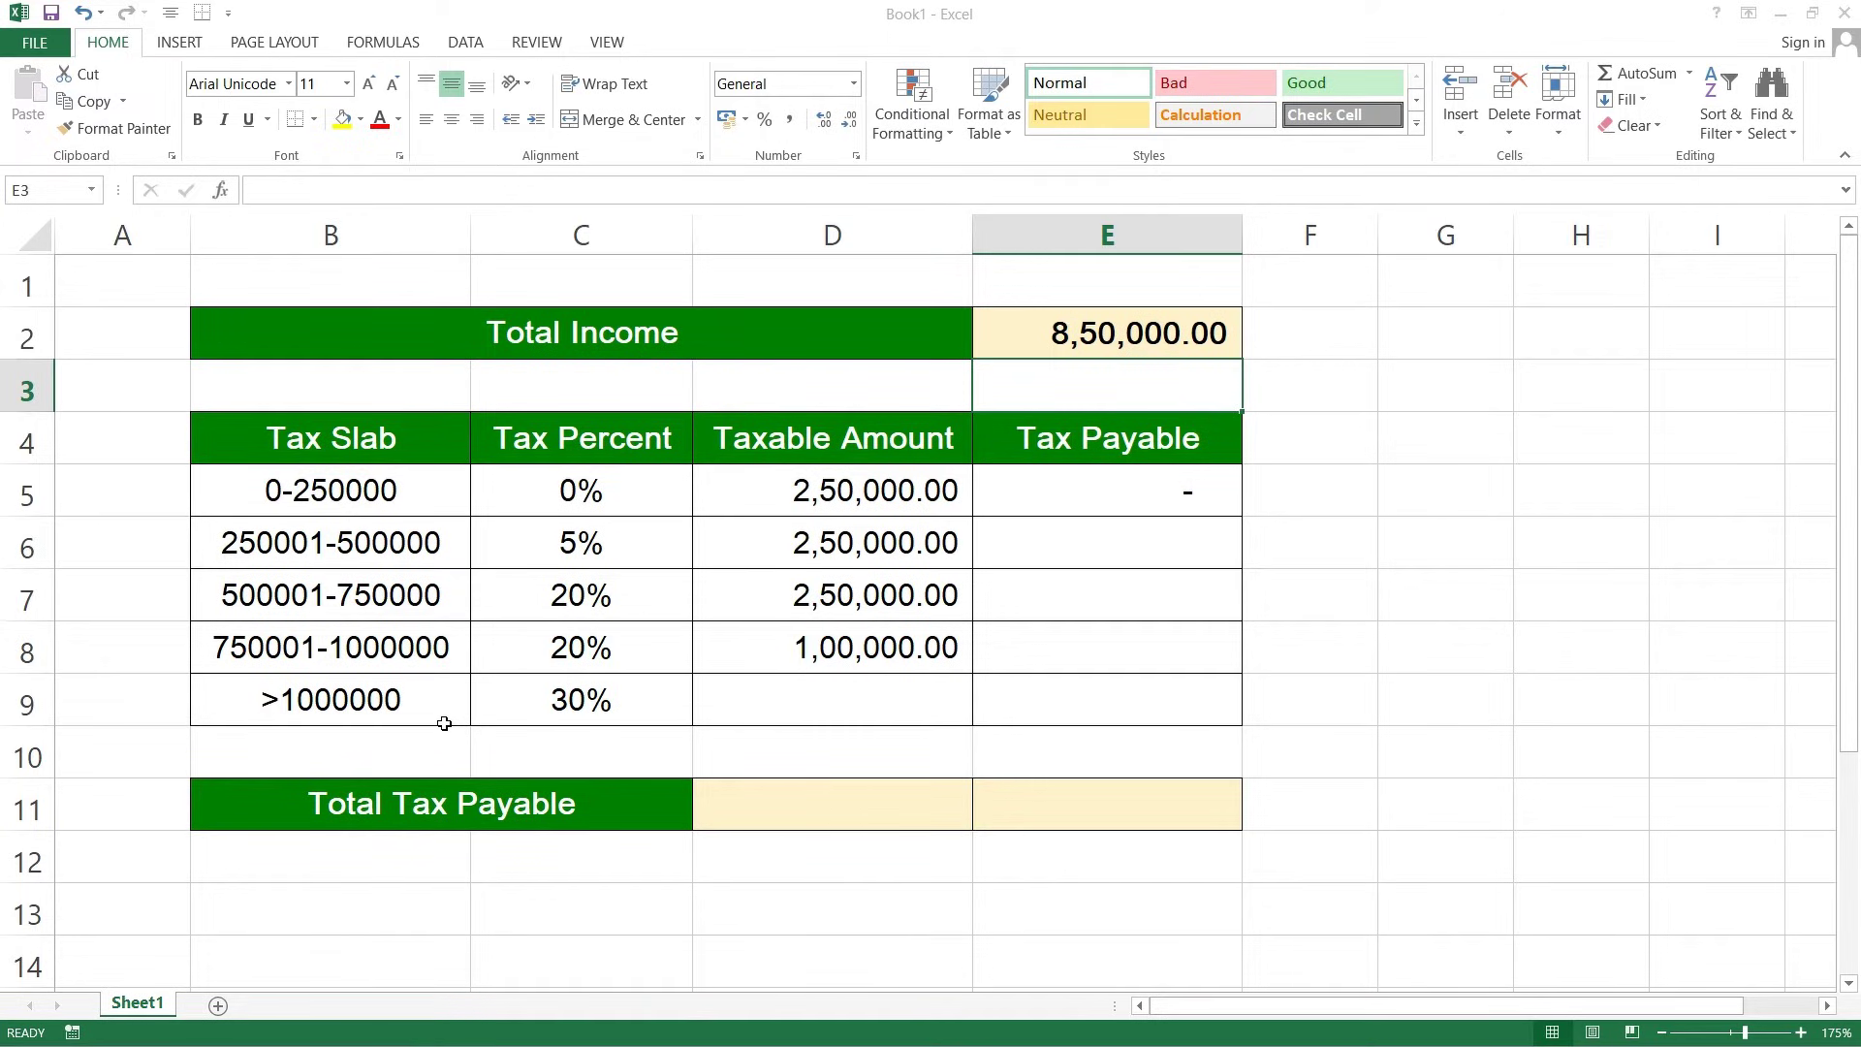
Enter the formula =IF(E2>1000000,(E2-1000000),0) as the Taxable Amount for the >1000000 slab in D9
click(898, 702)
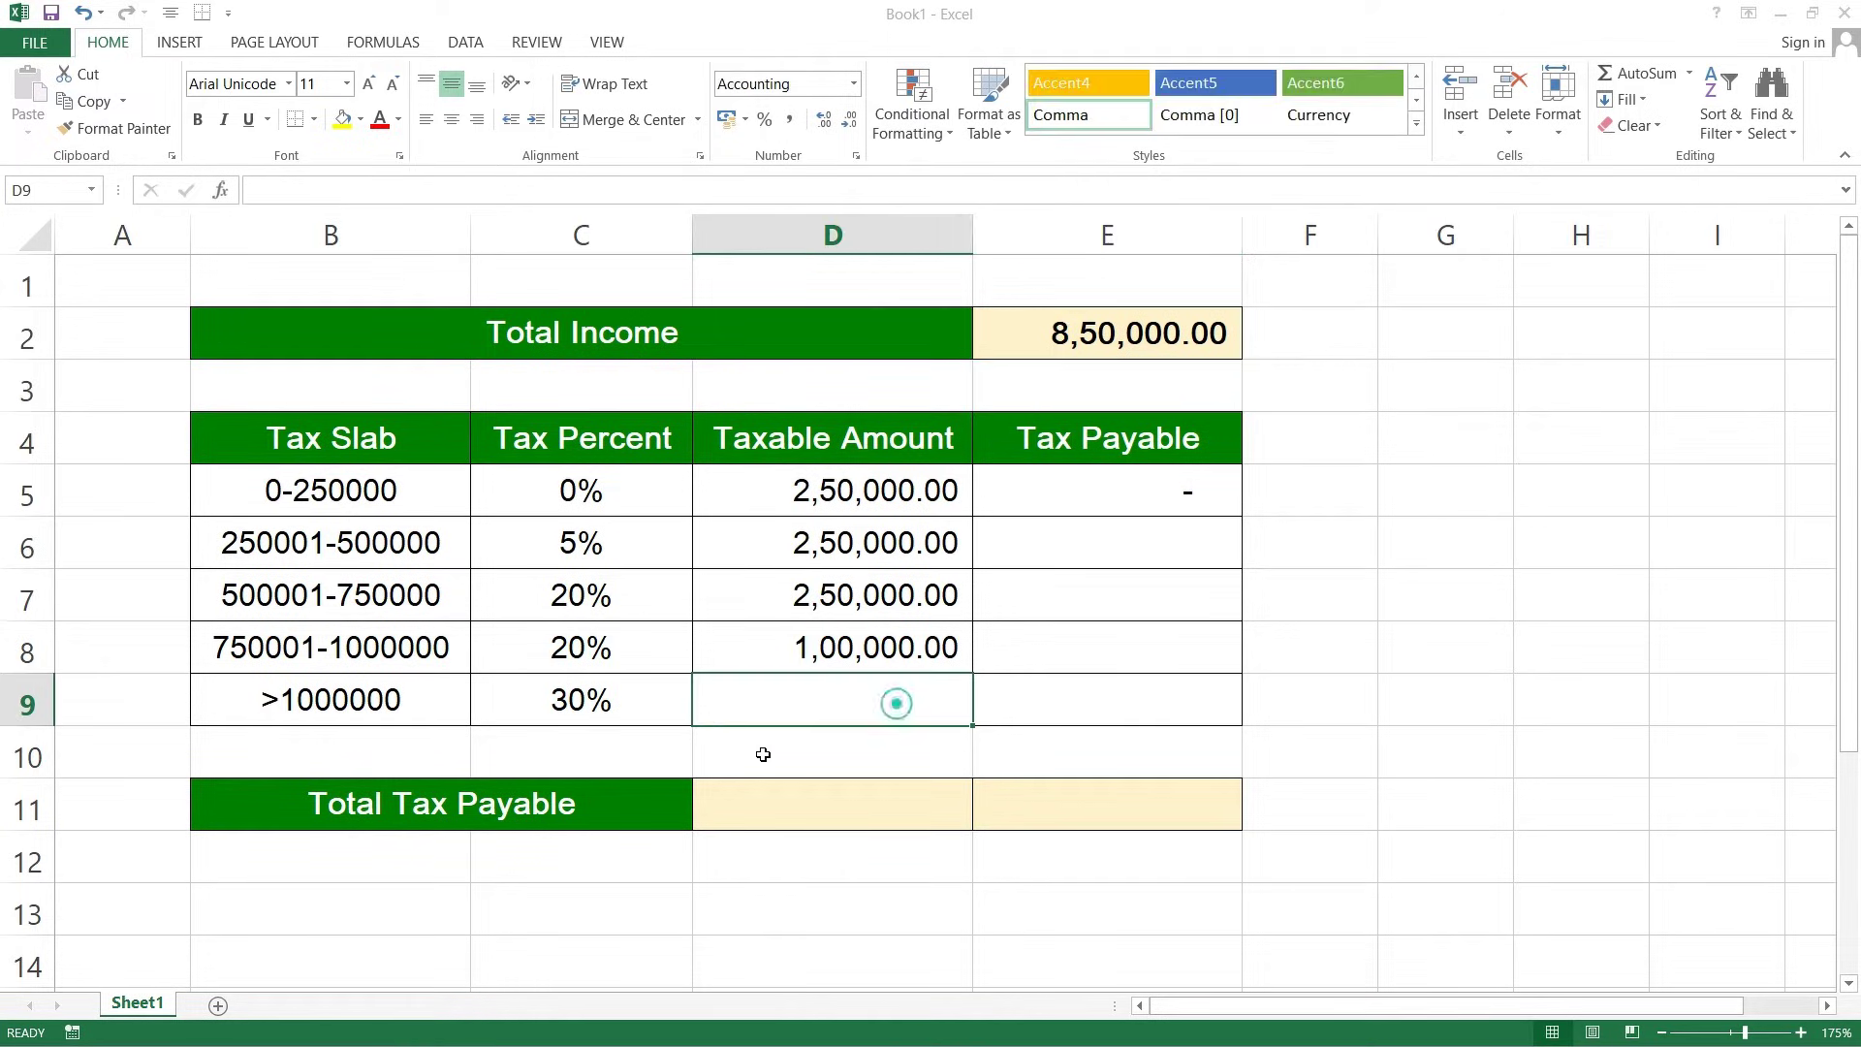
text(=IF)
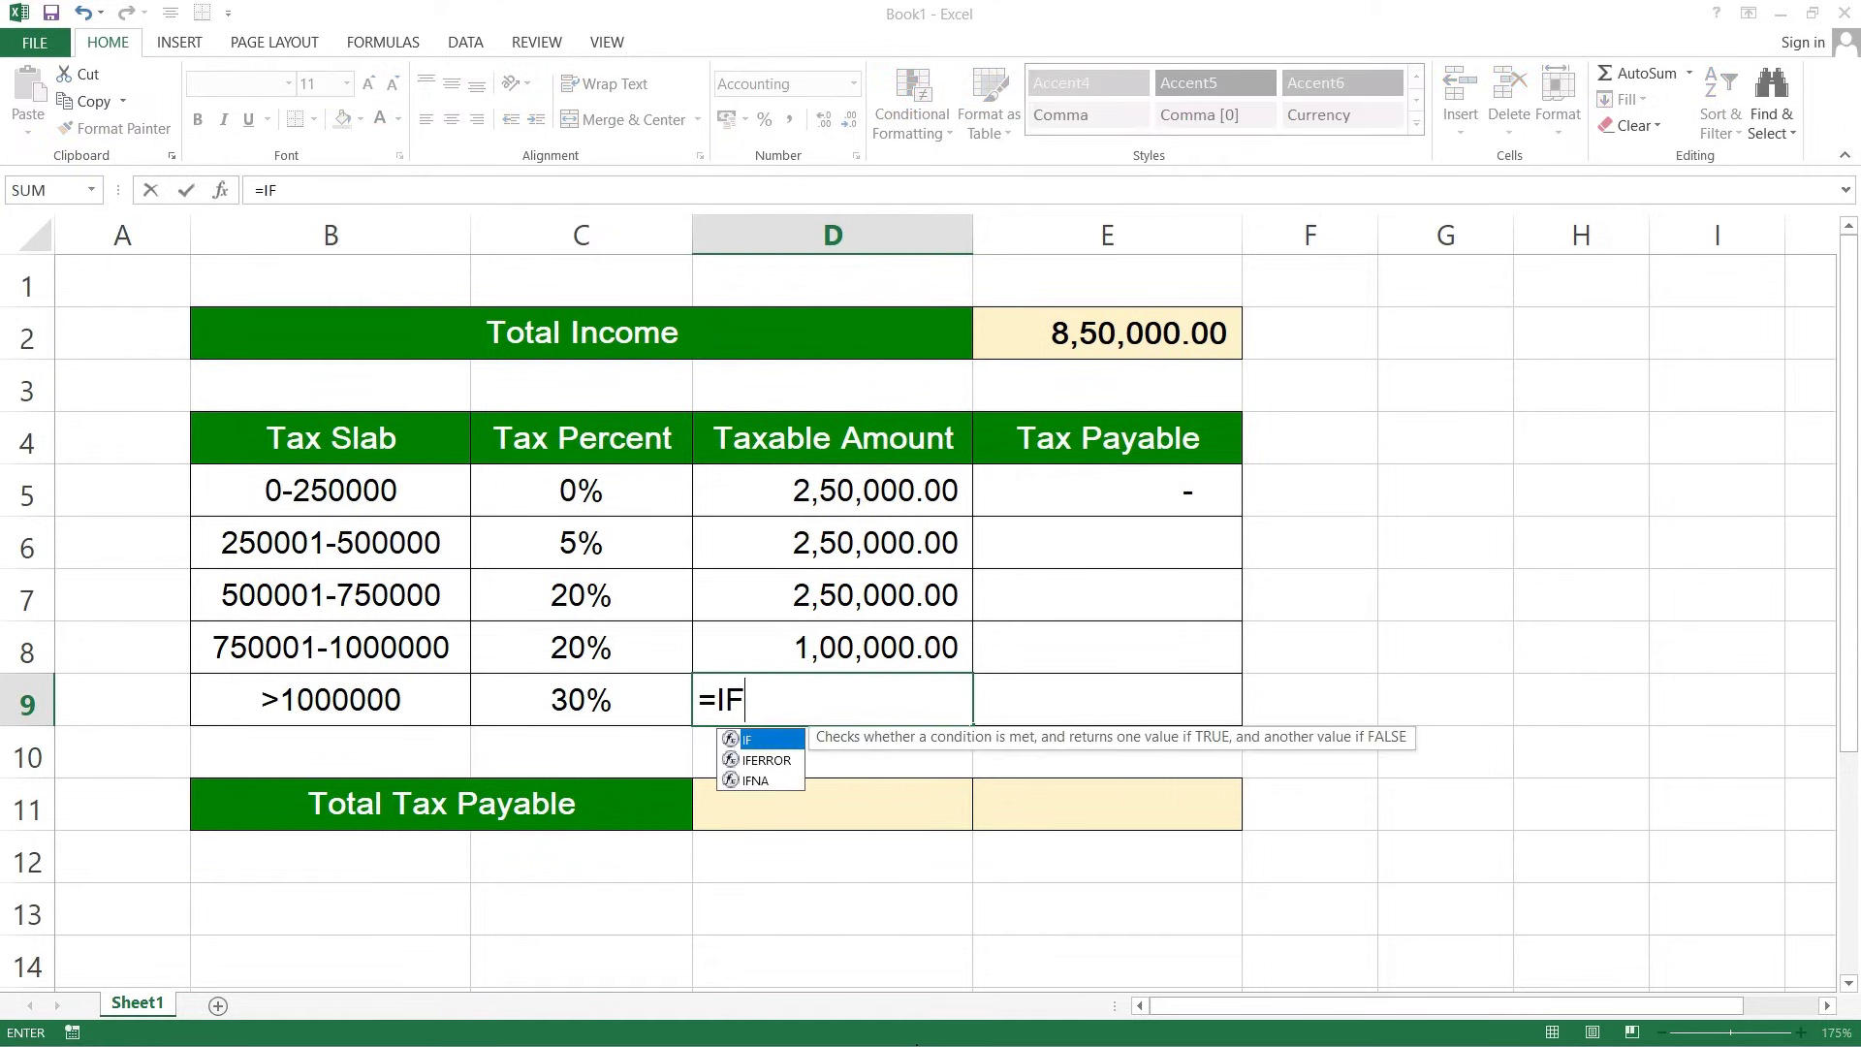
text(()
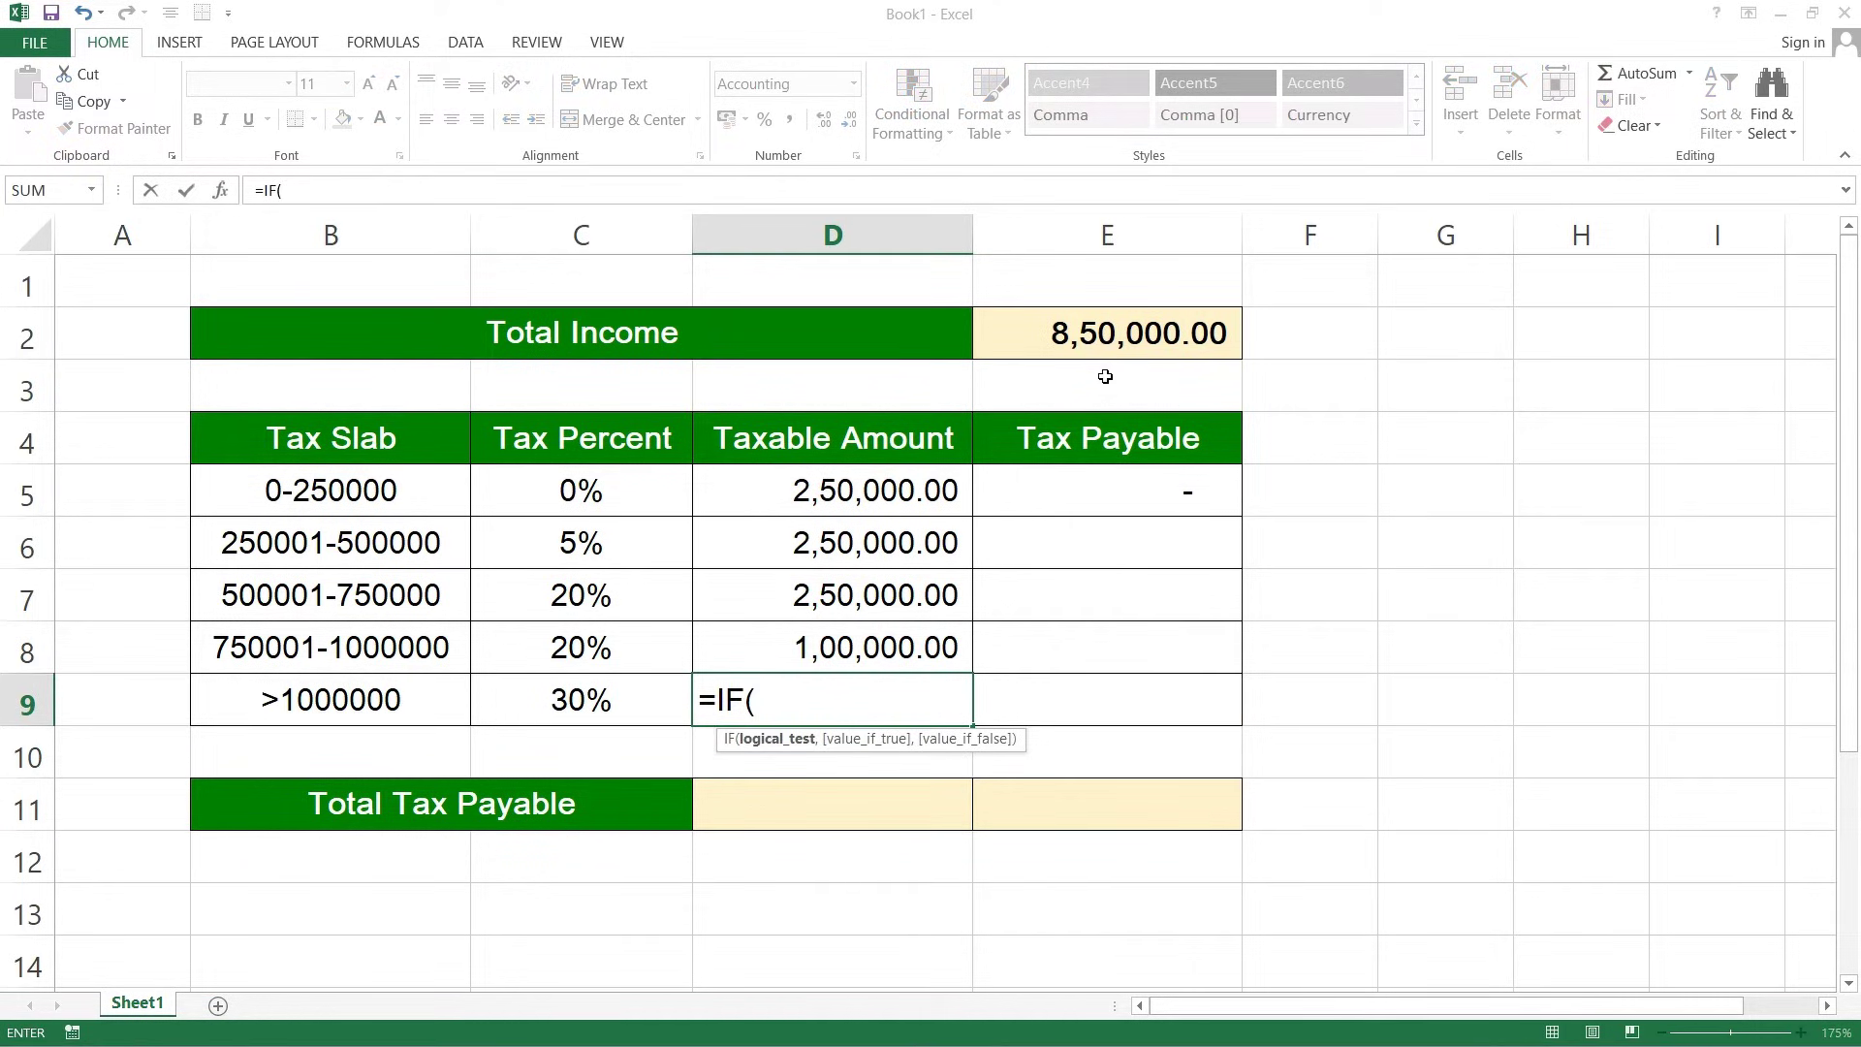
click(1111, 333)
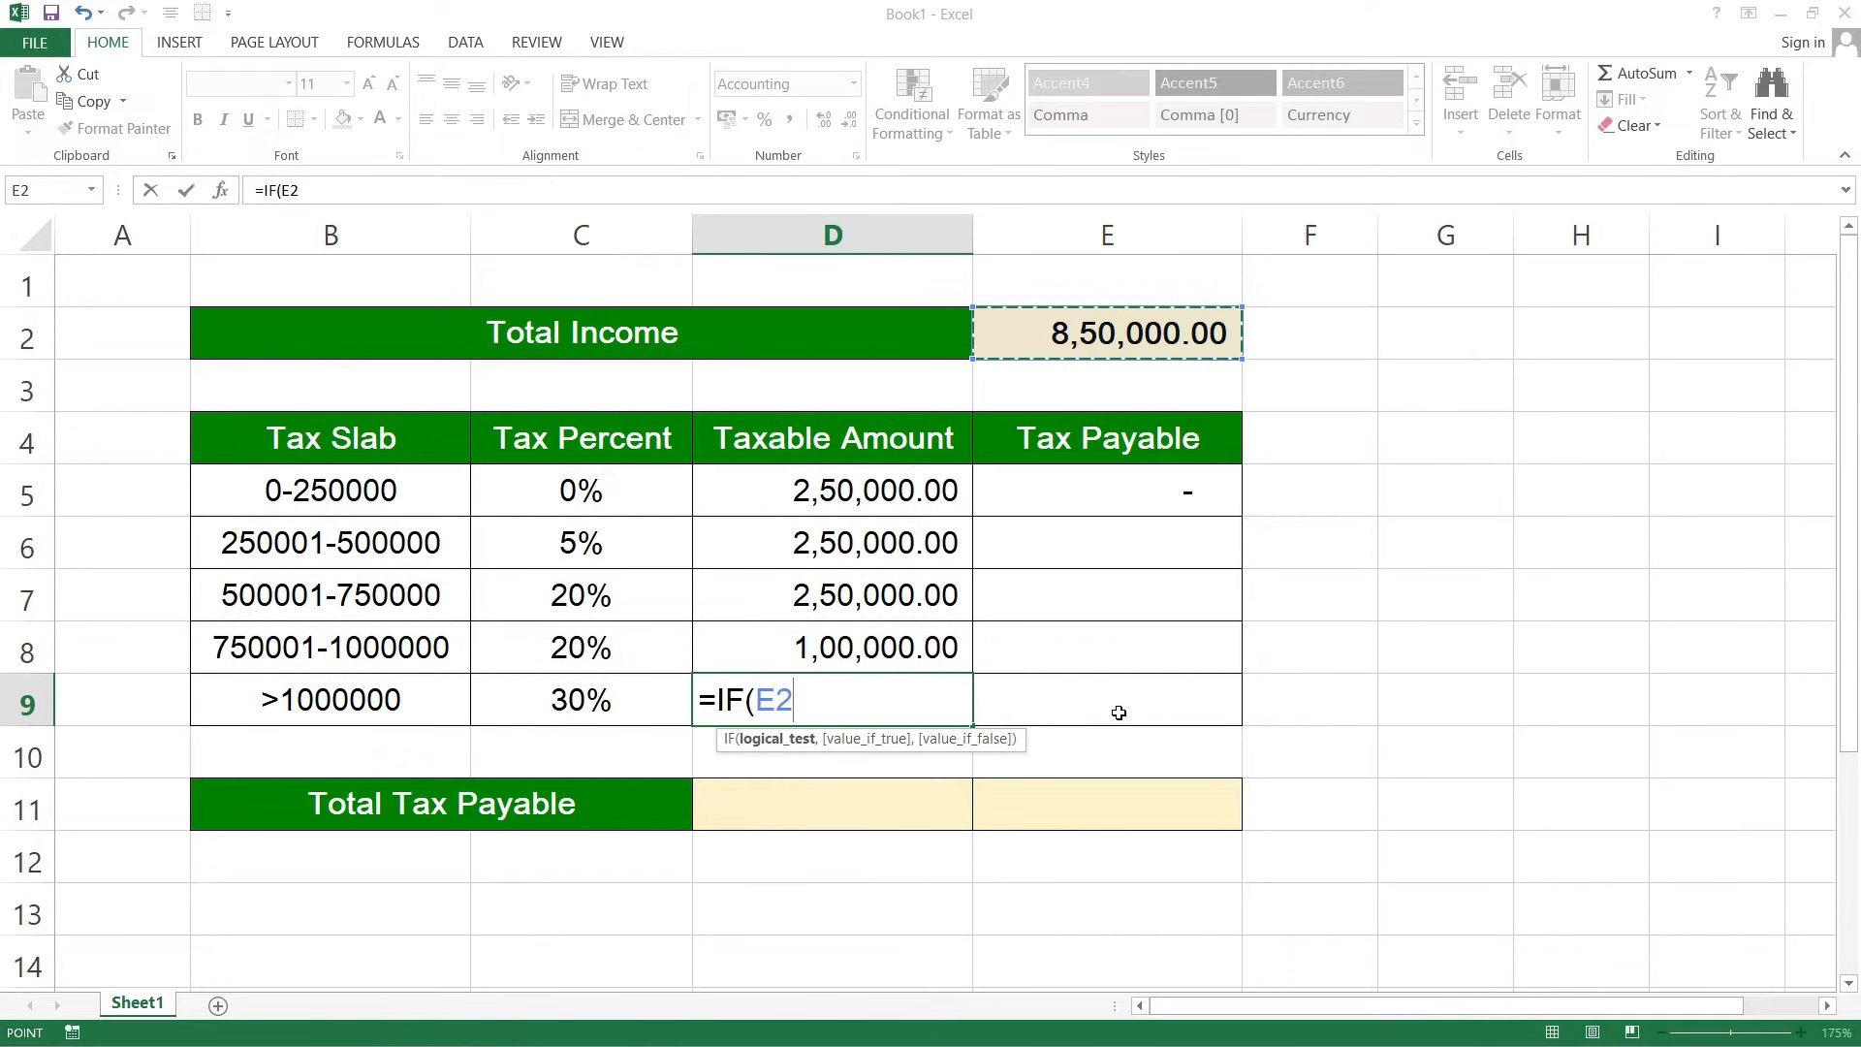
text(>)
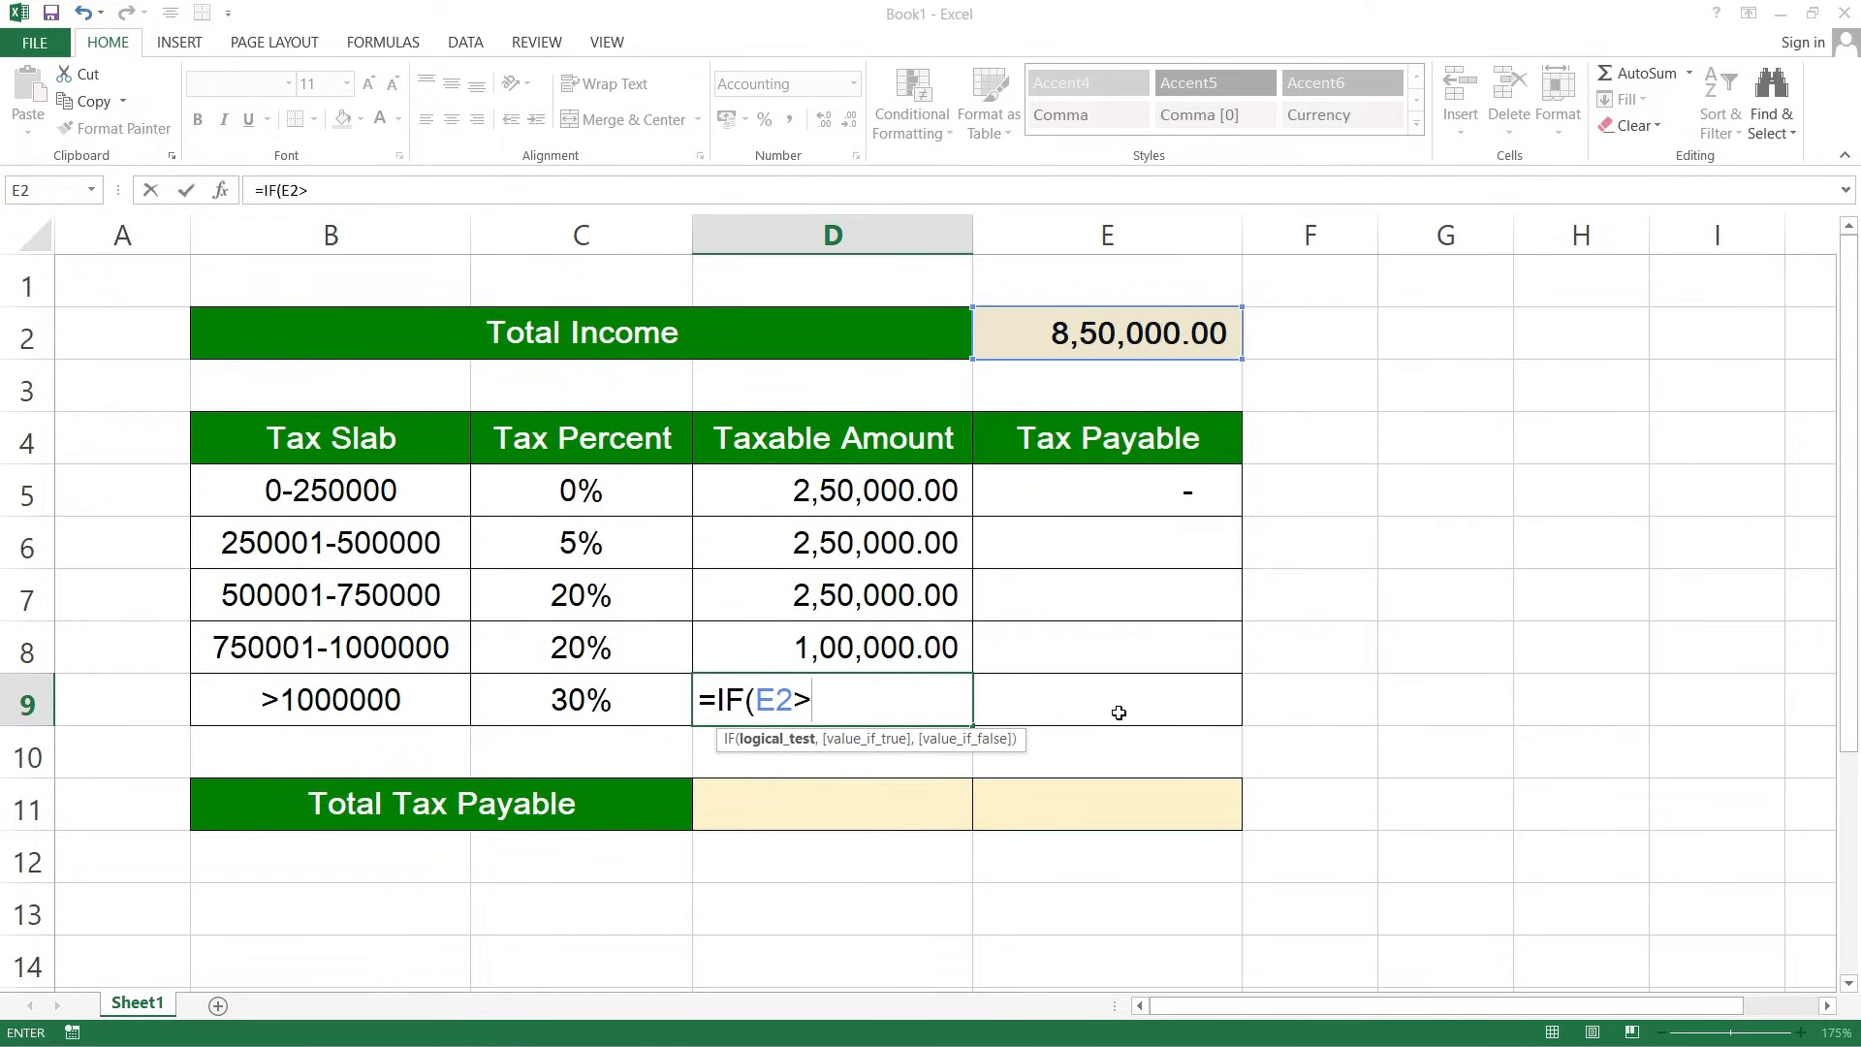
text(100000)
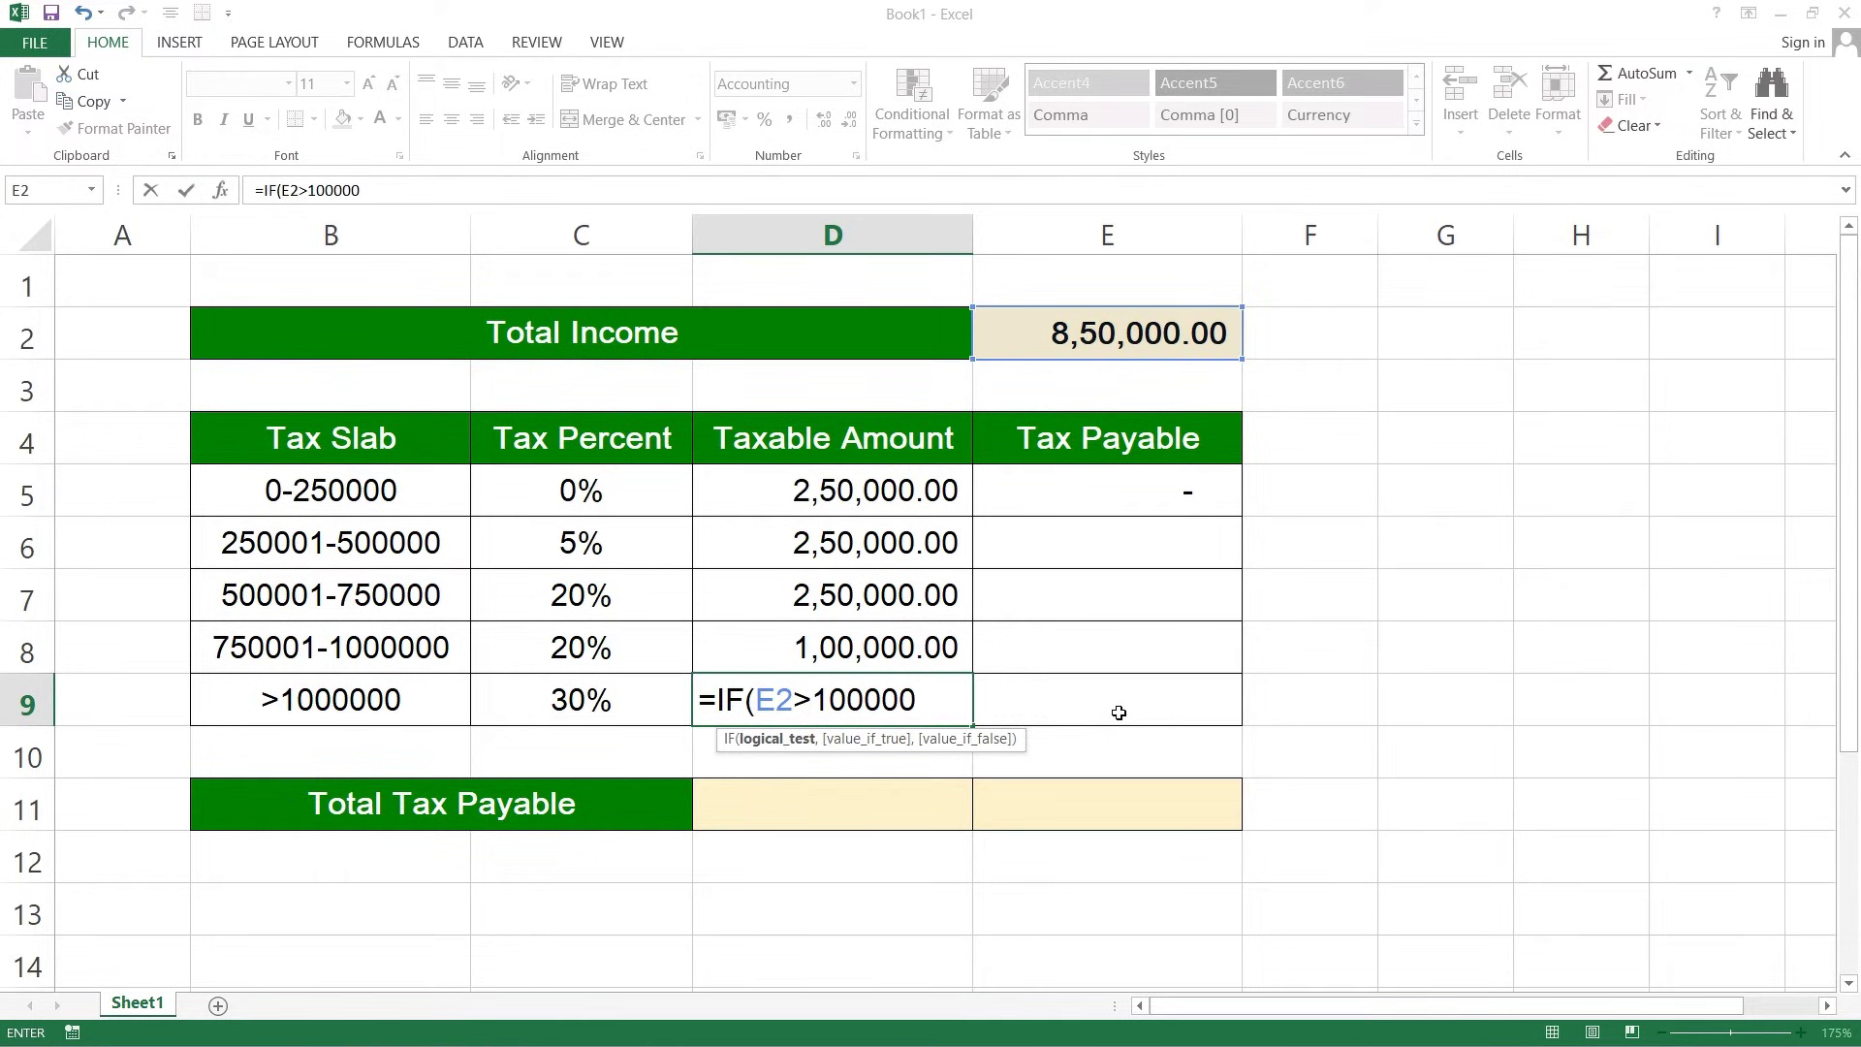
text(0,)
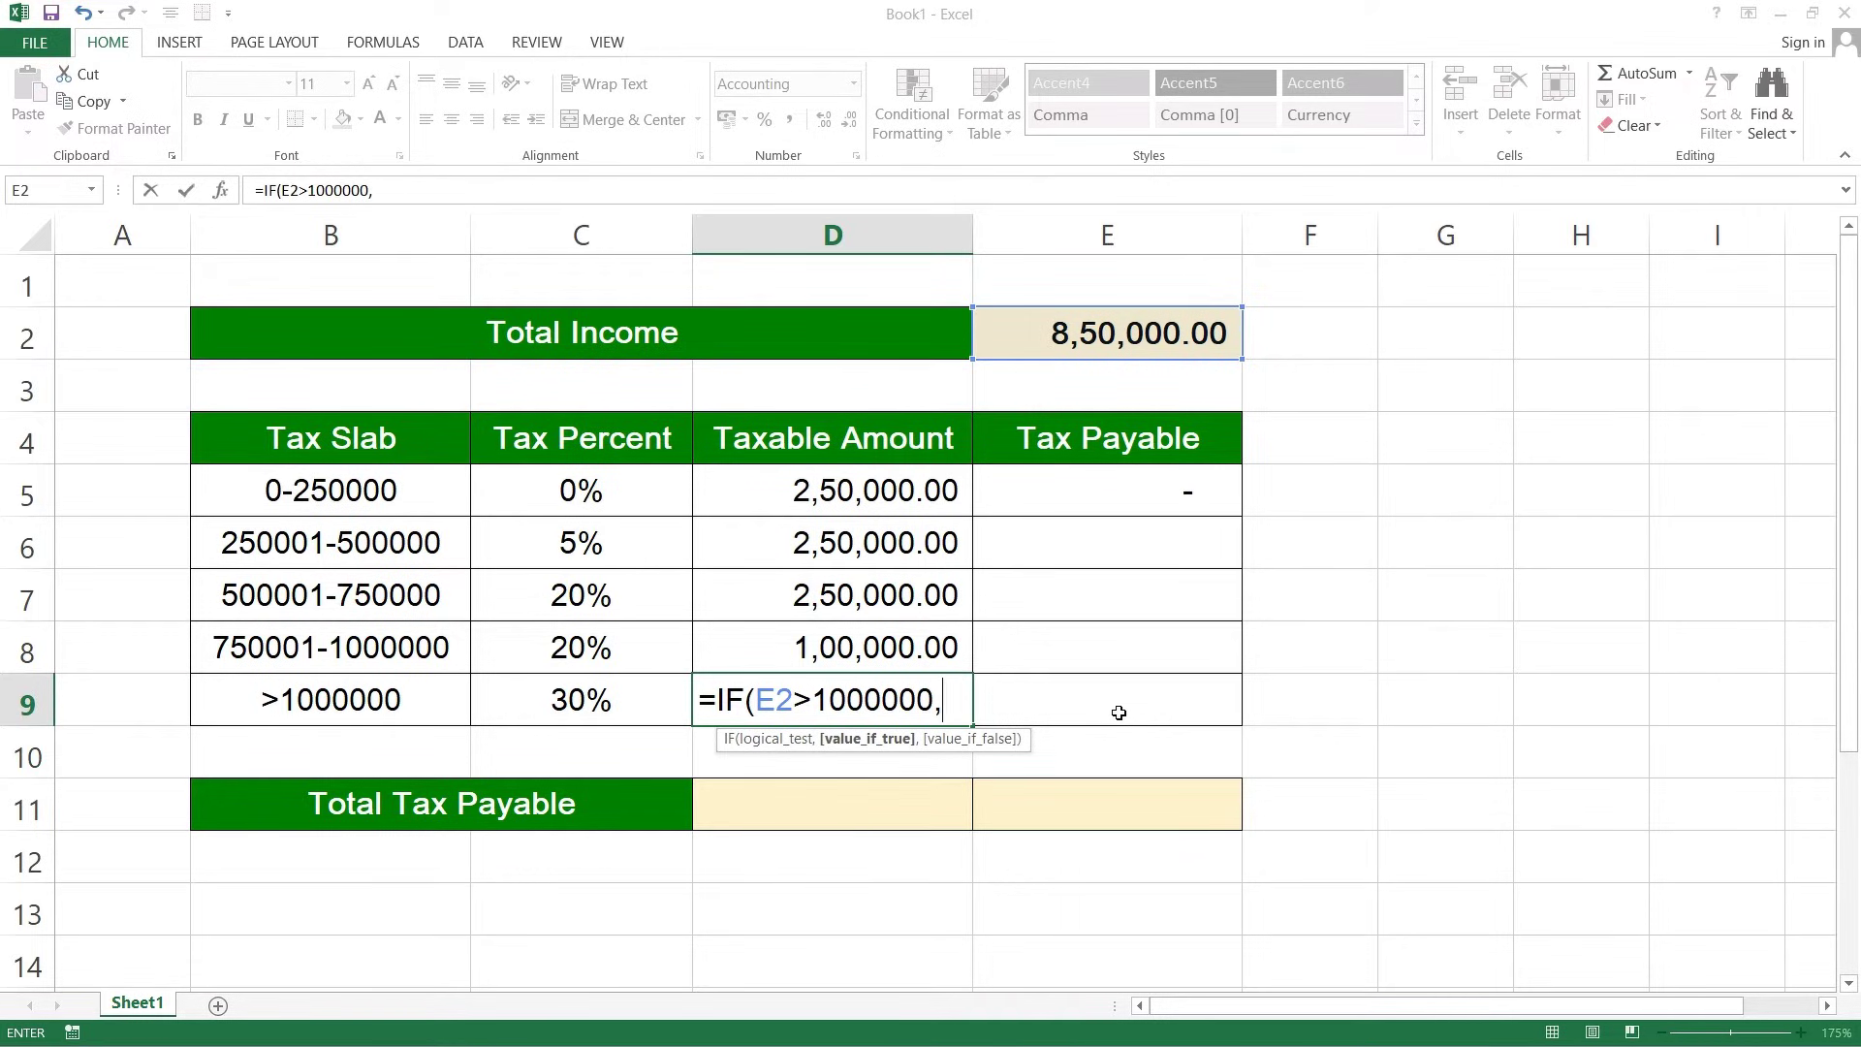
text(()
click(1079, 342)
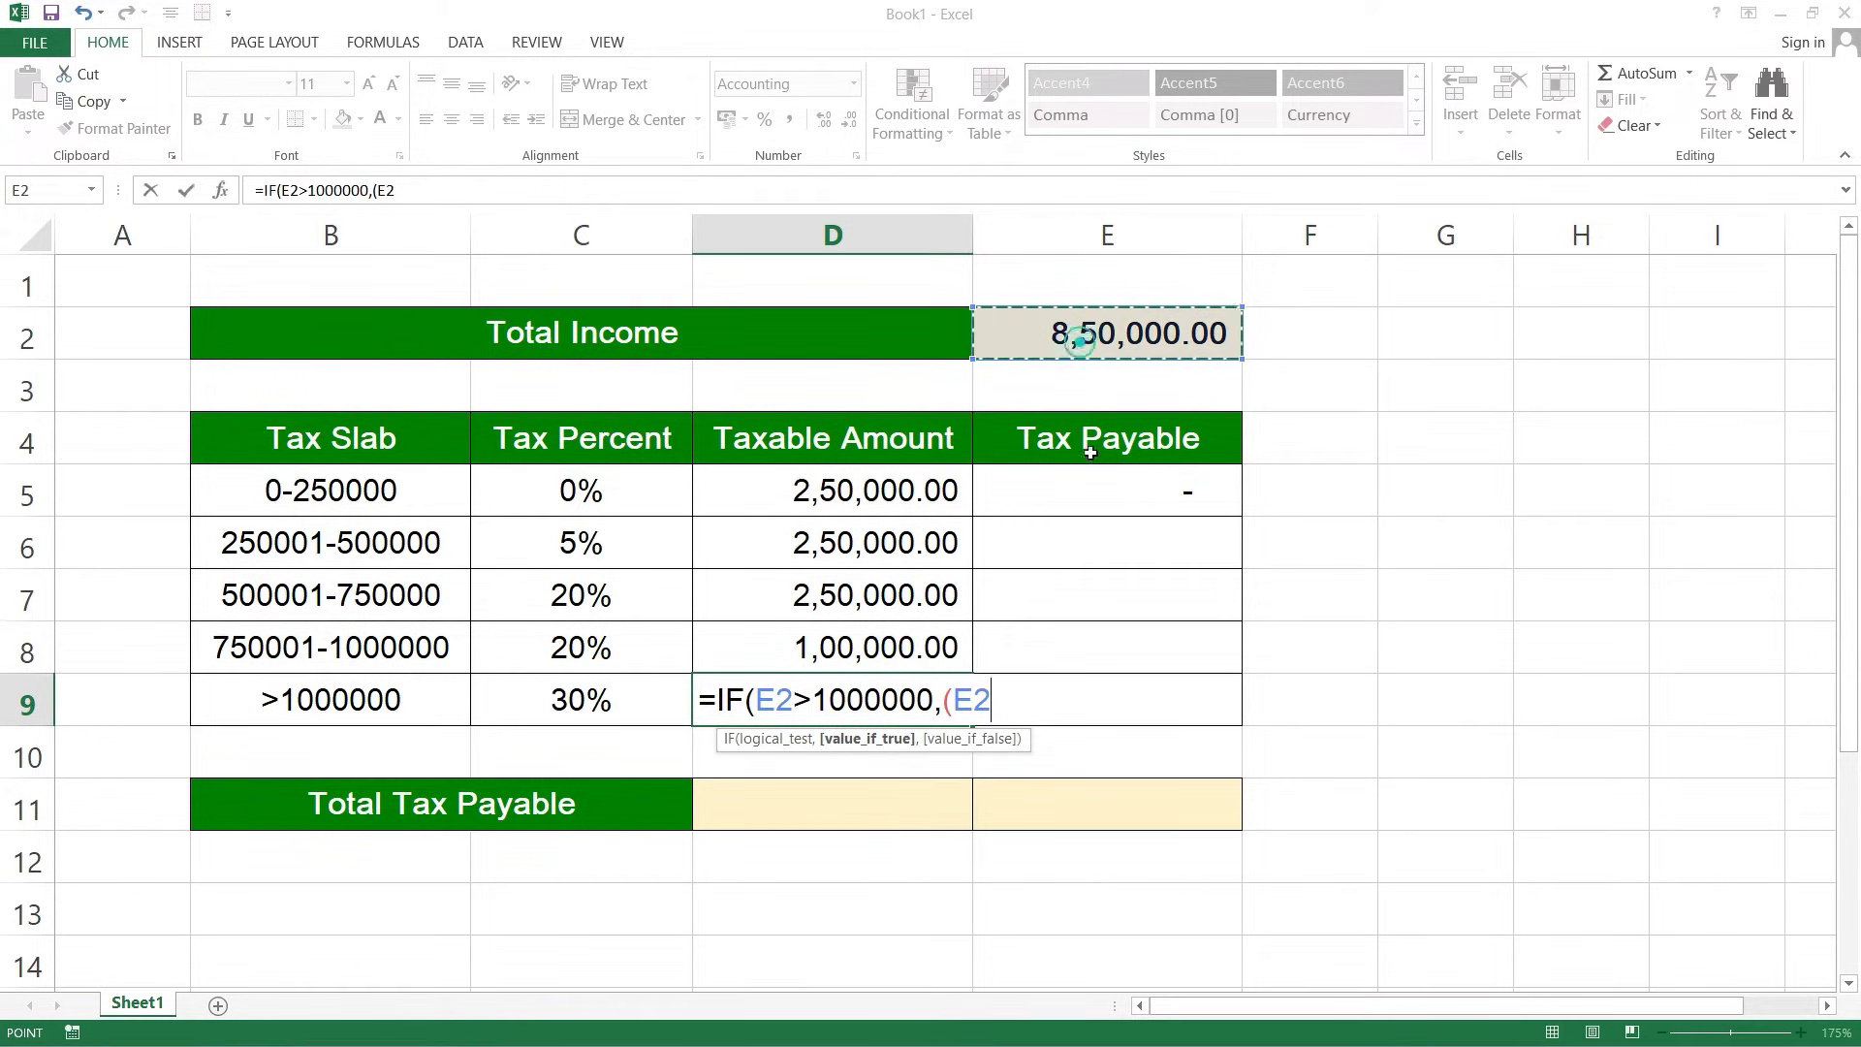
text(-1000)
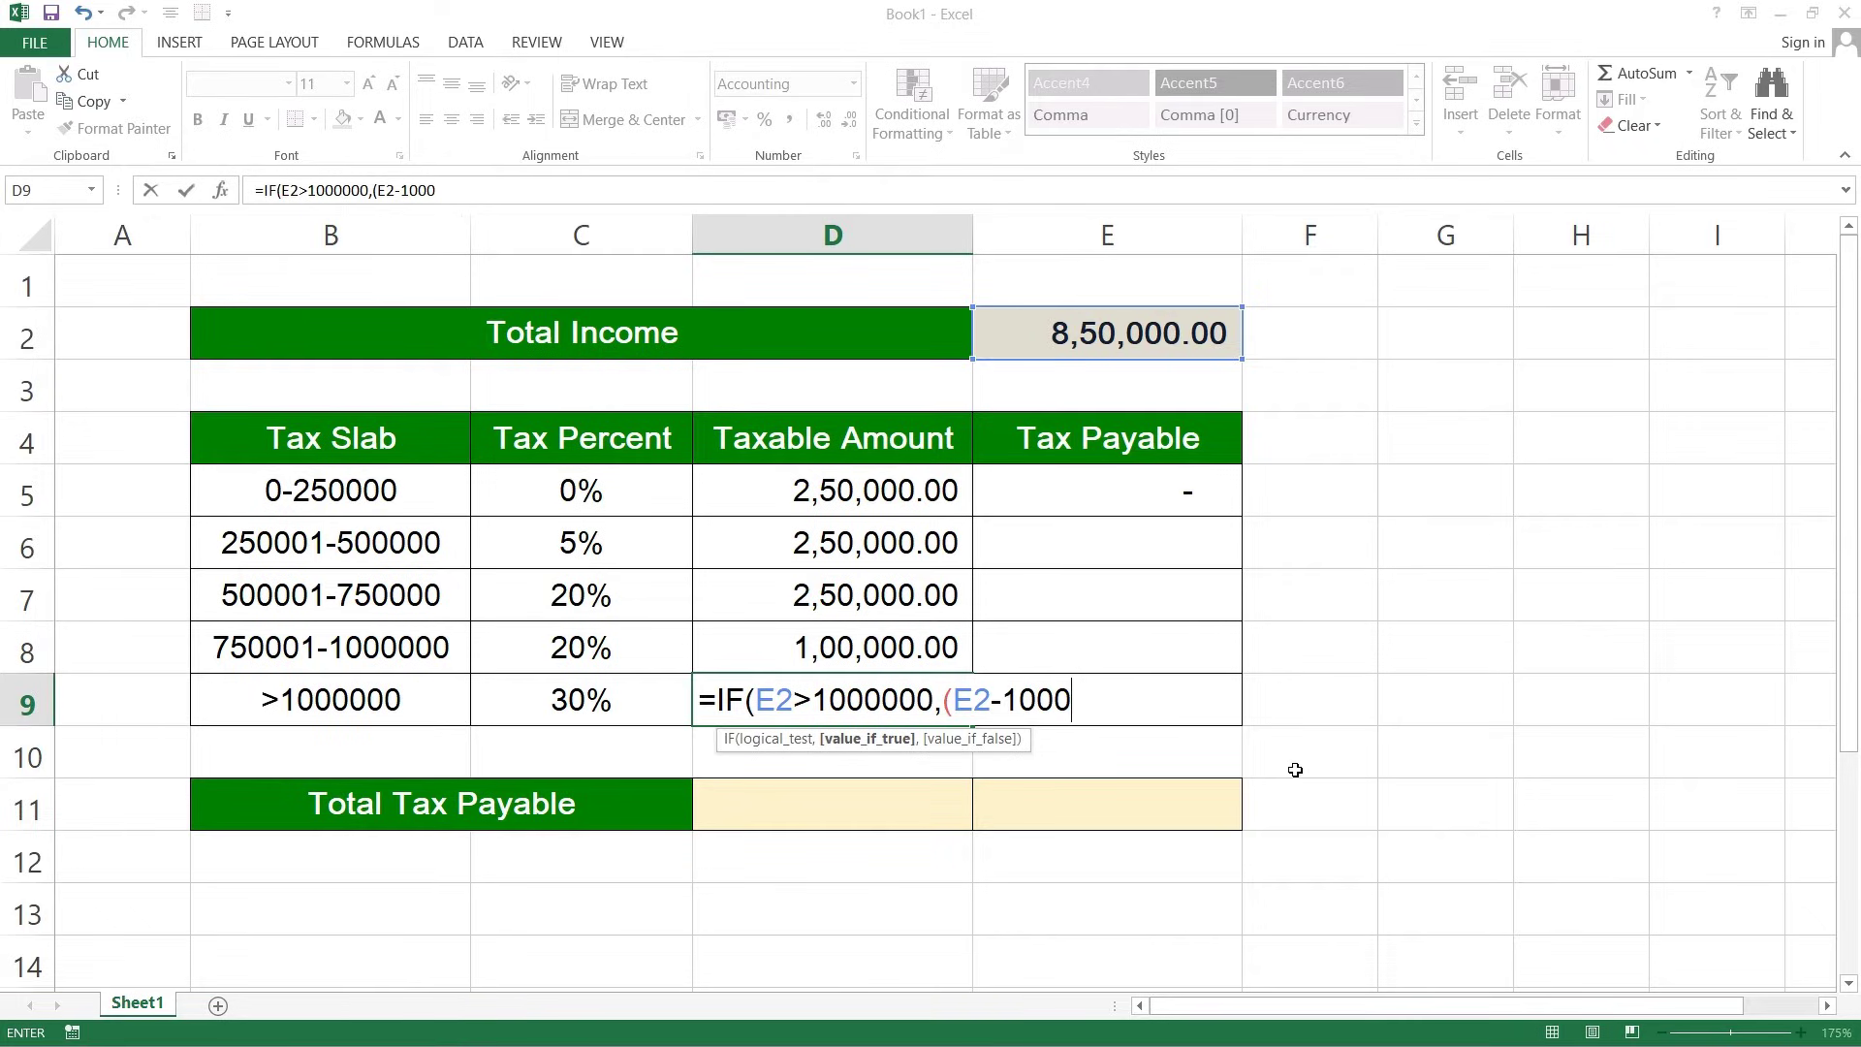
text(000)
text(),0)
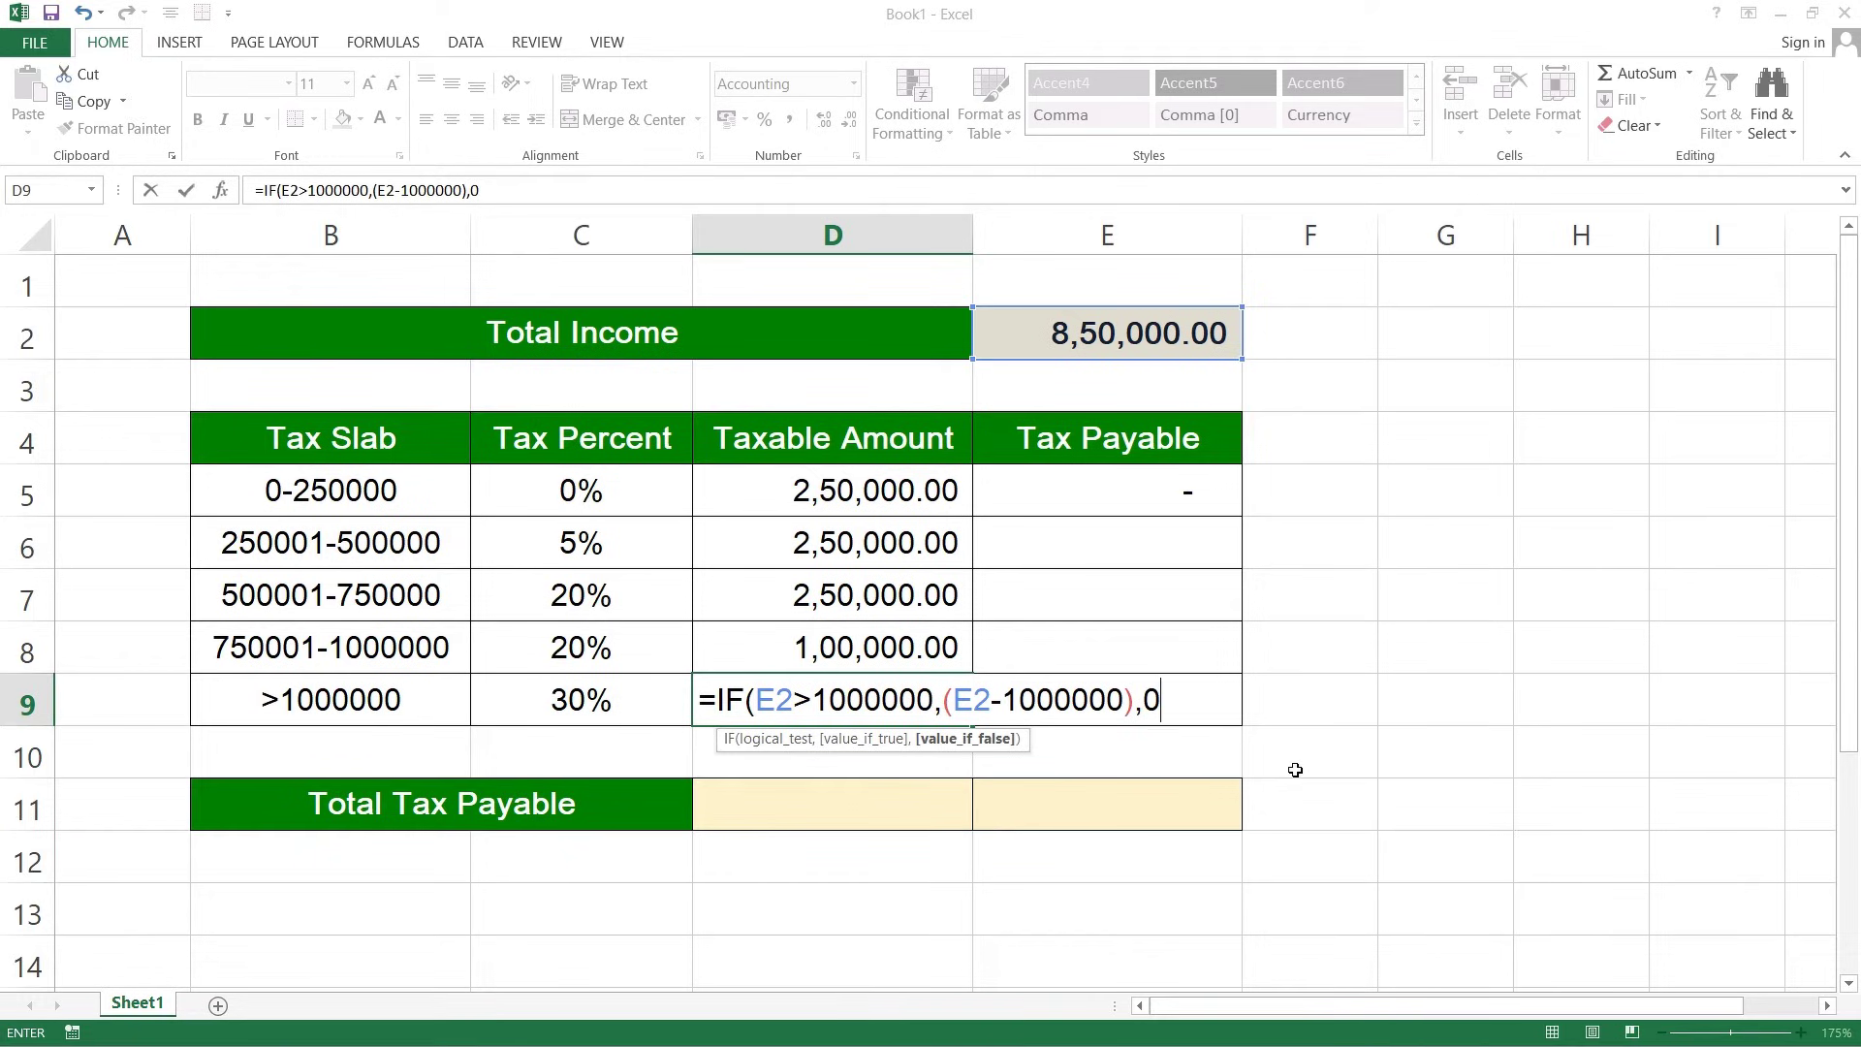
text())
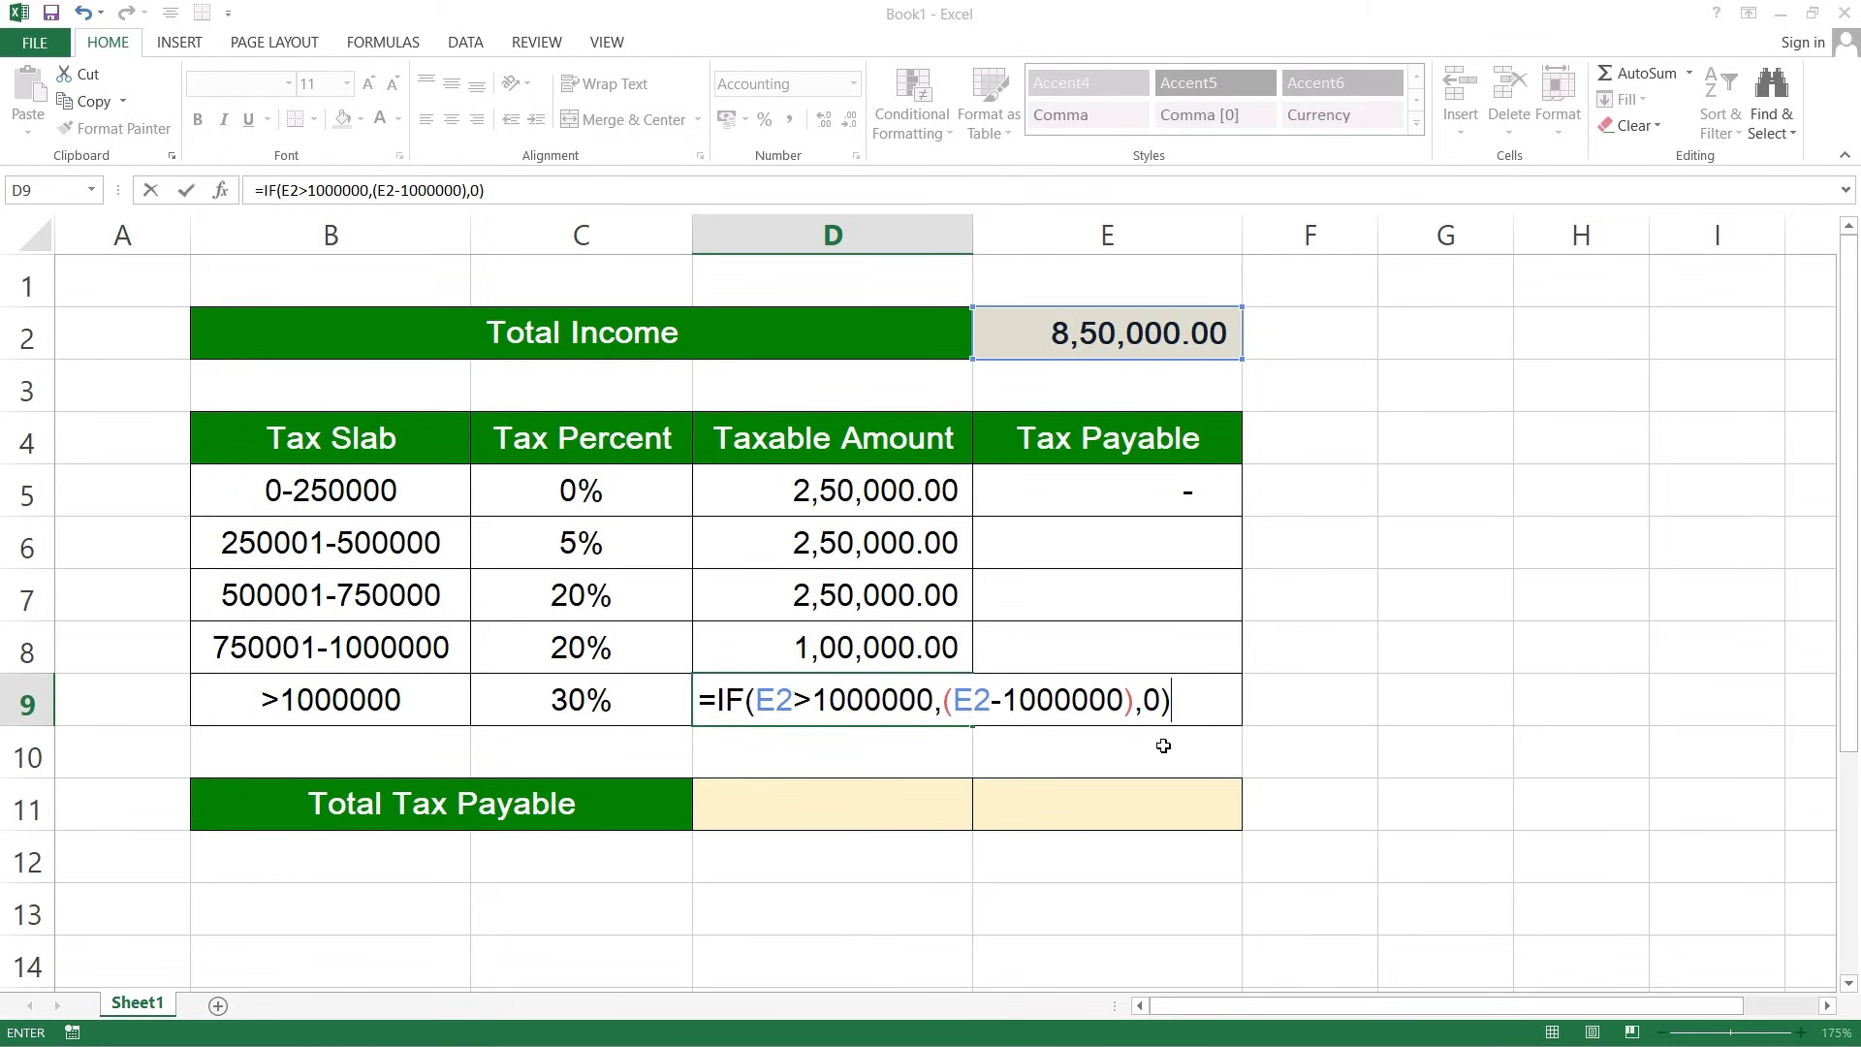
key(Return)
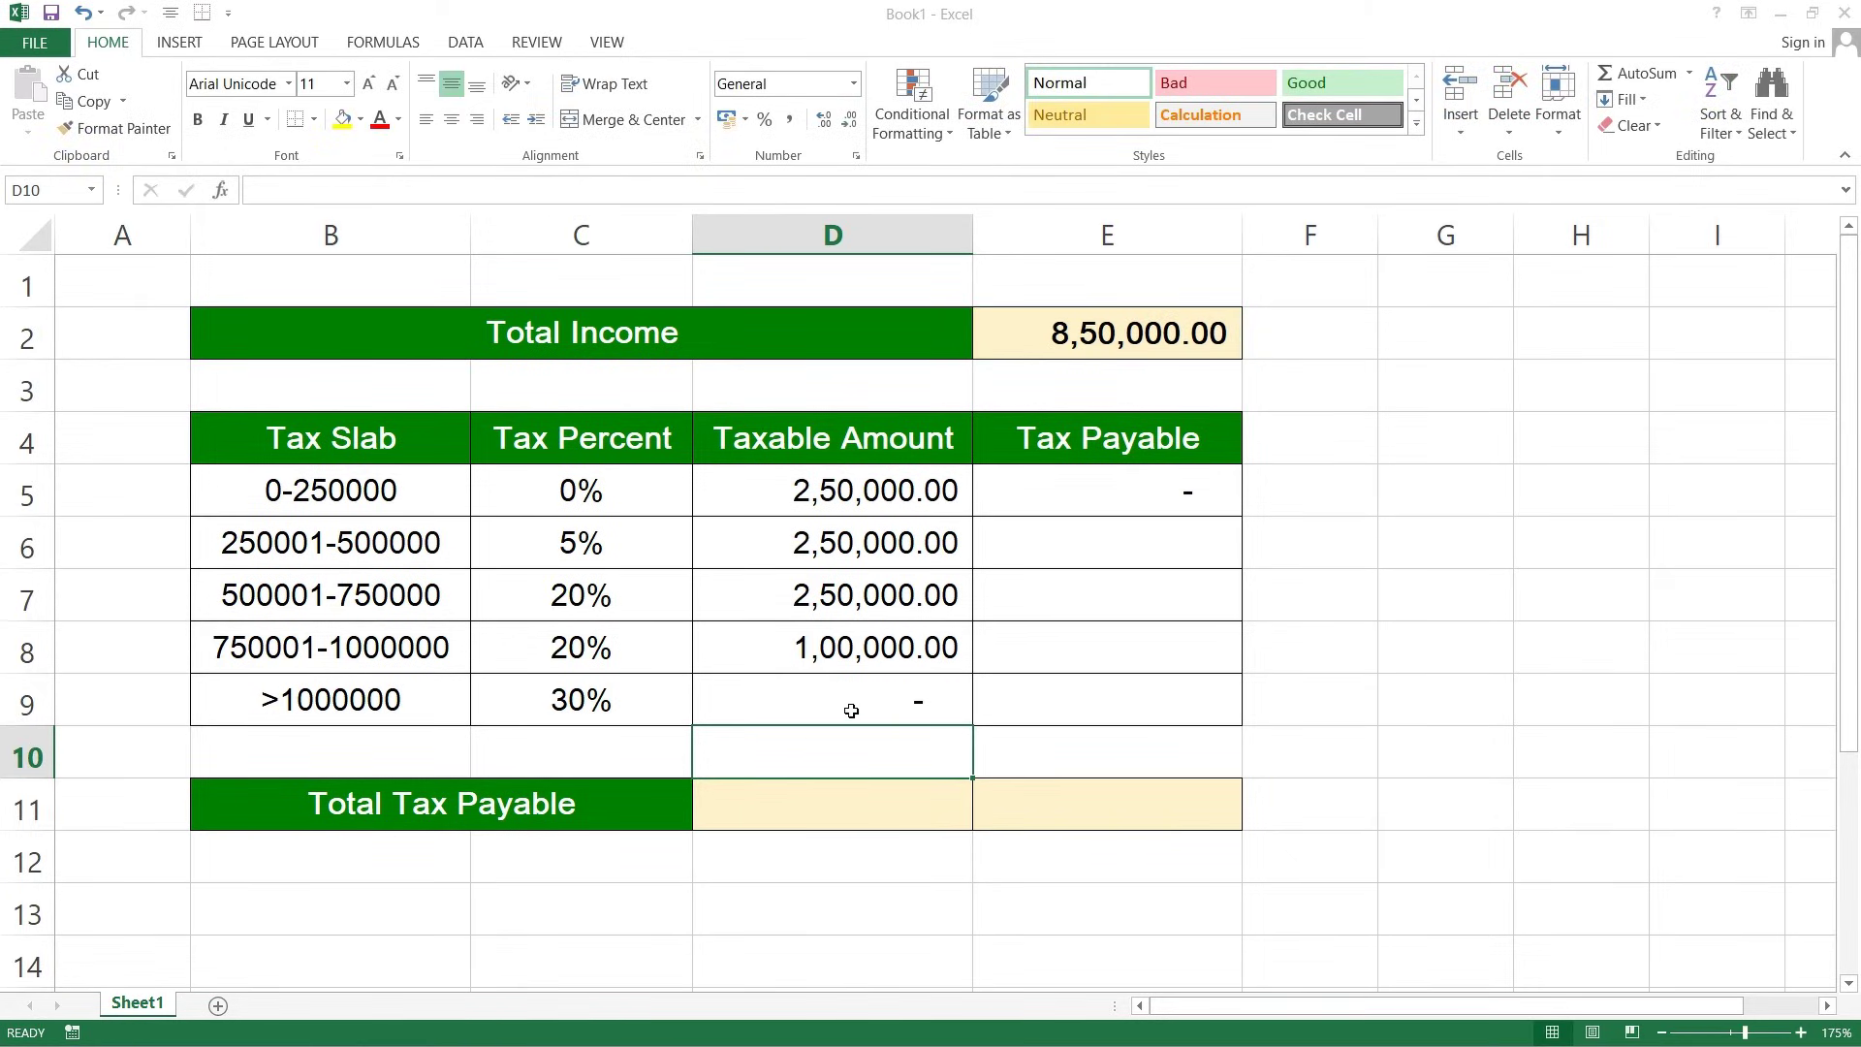
Set the Total Income in E2 to 1250000 to test the >1000000 slab's formula
click(1117, 349)
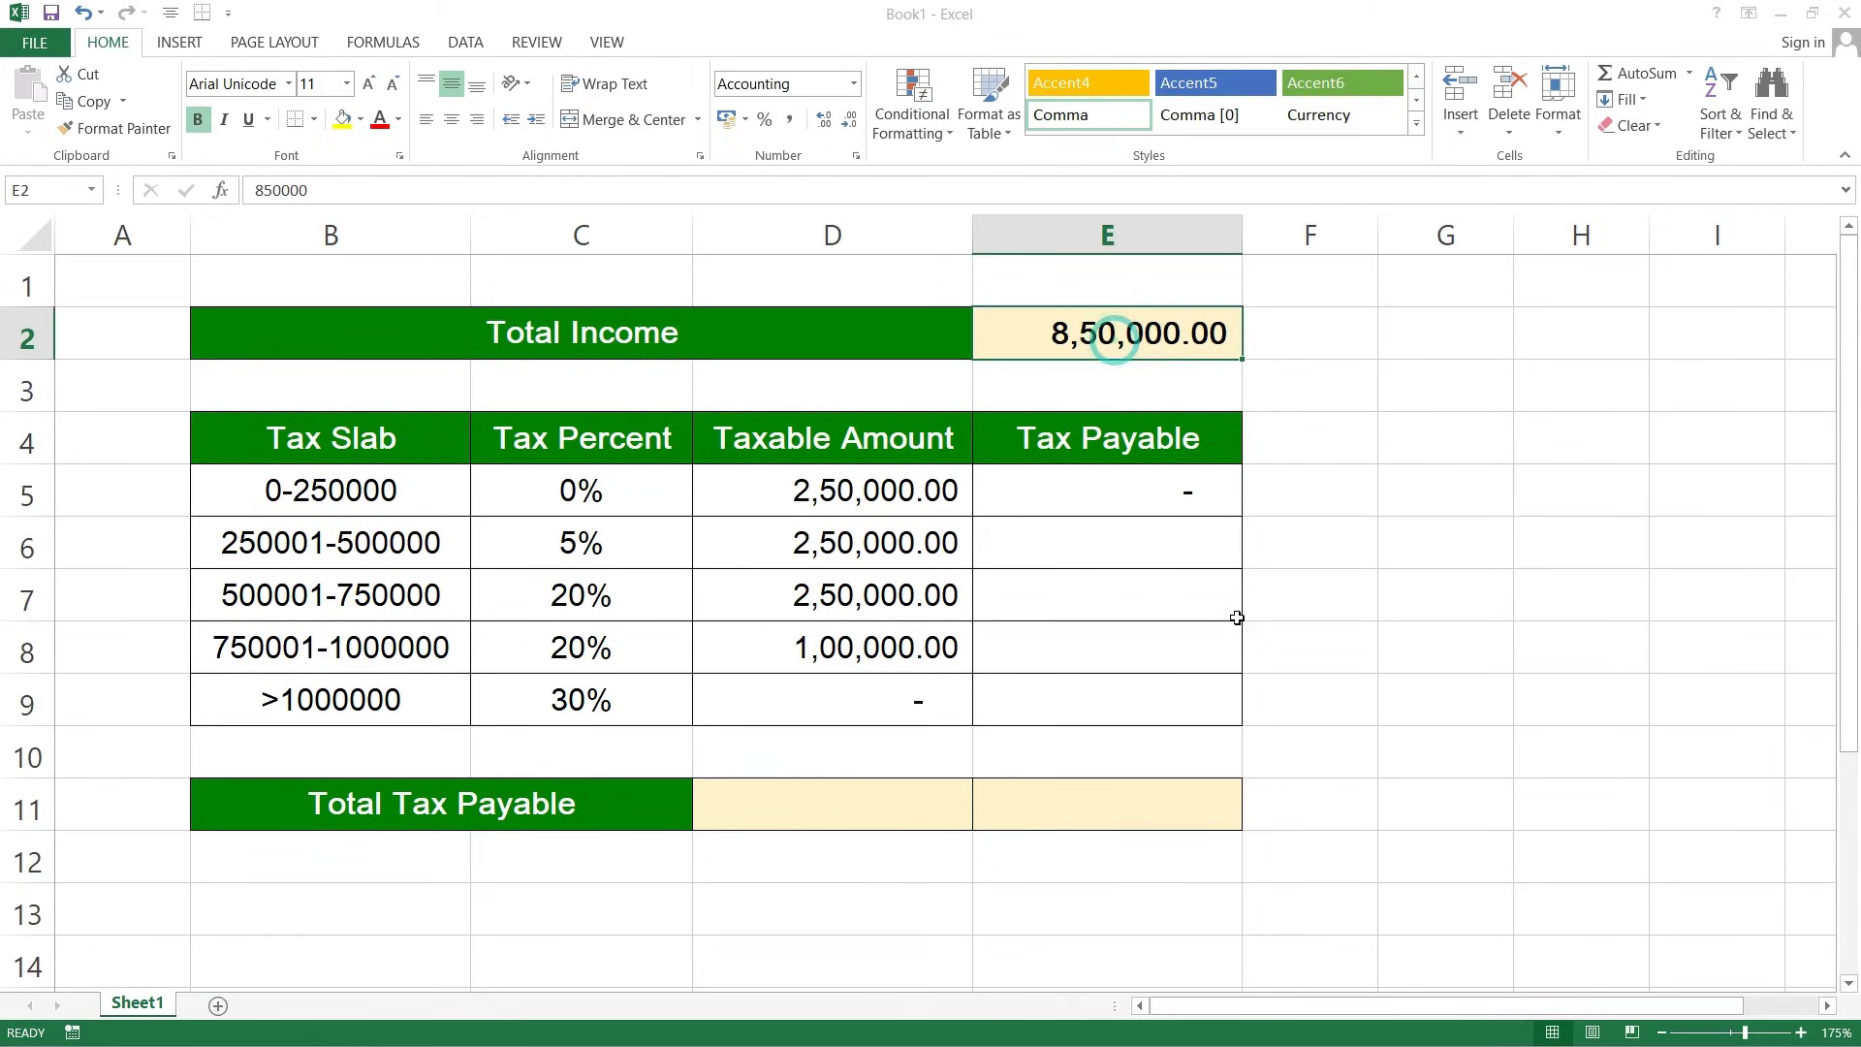
text(1250000)
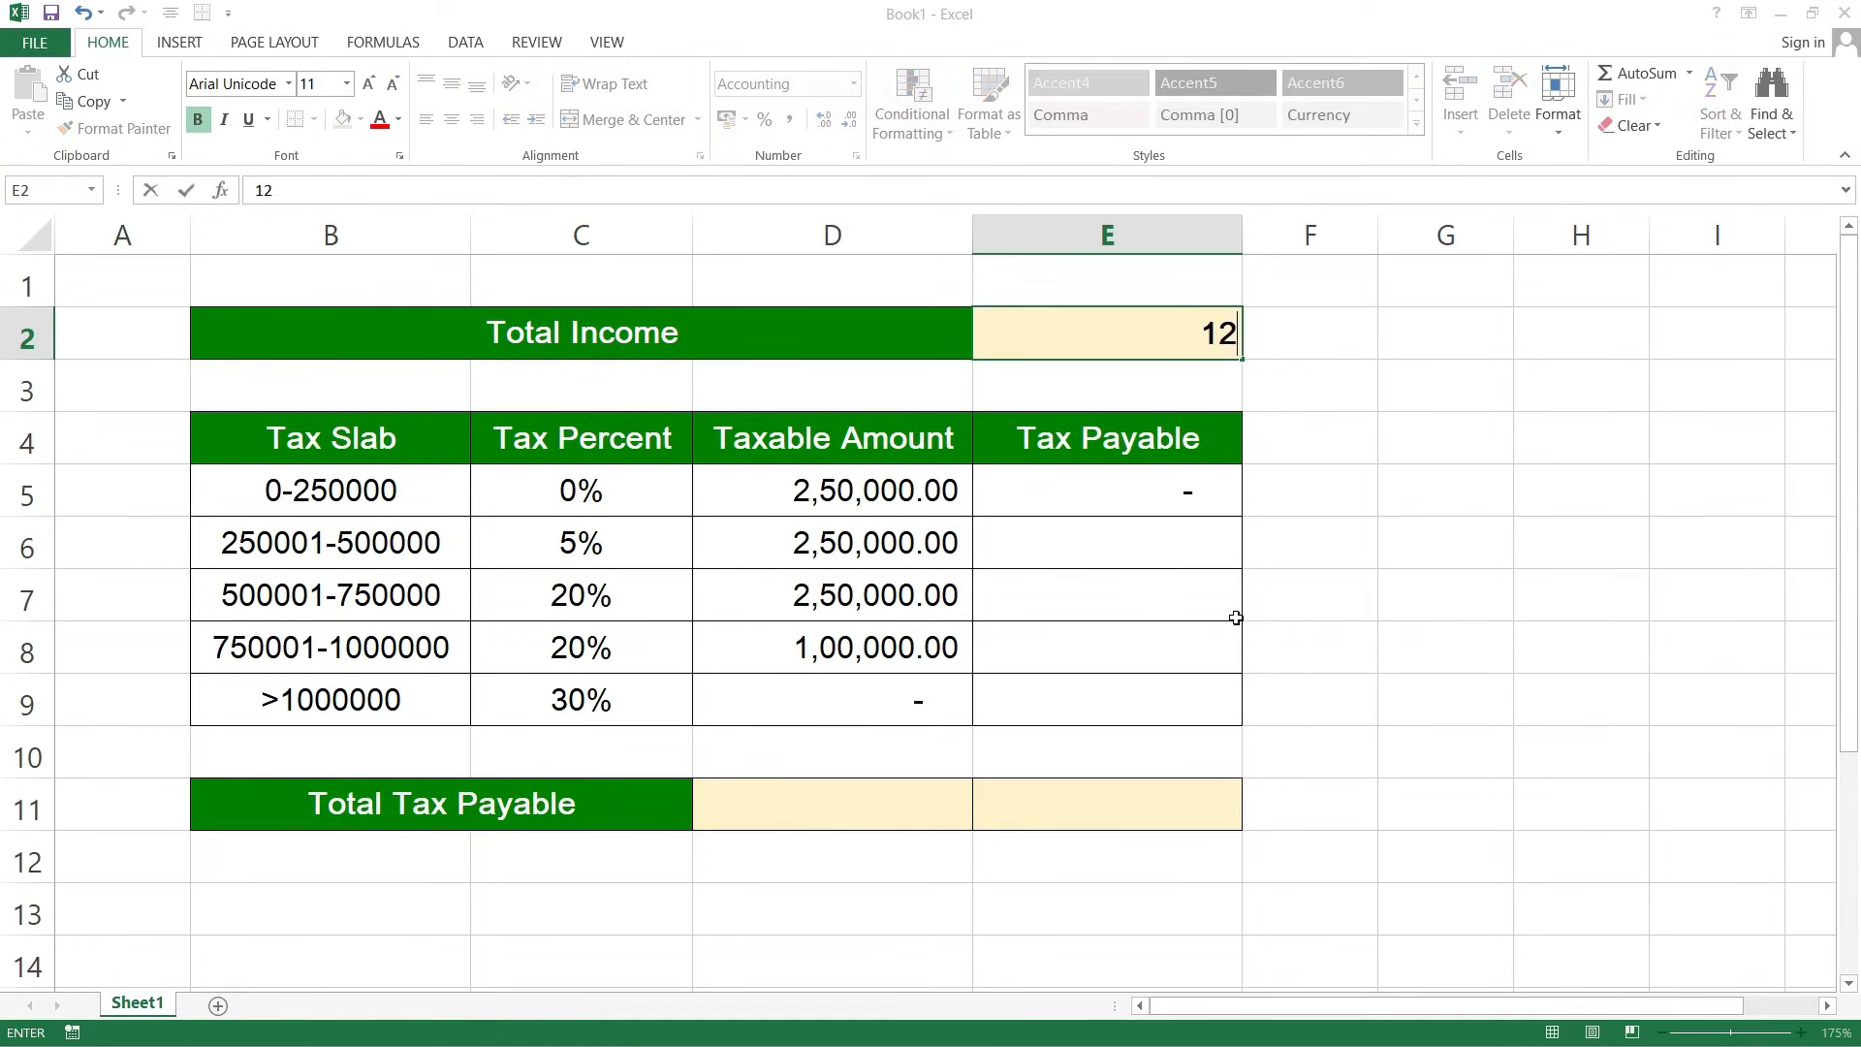
key(Return)
Set the Total Income in E2 to 1100000 to test the >1000000 slab's Taxable Amount again
click(1045, 334)
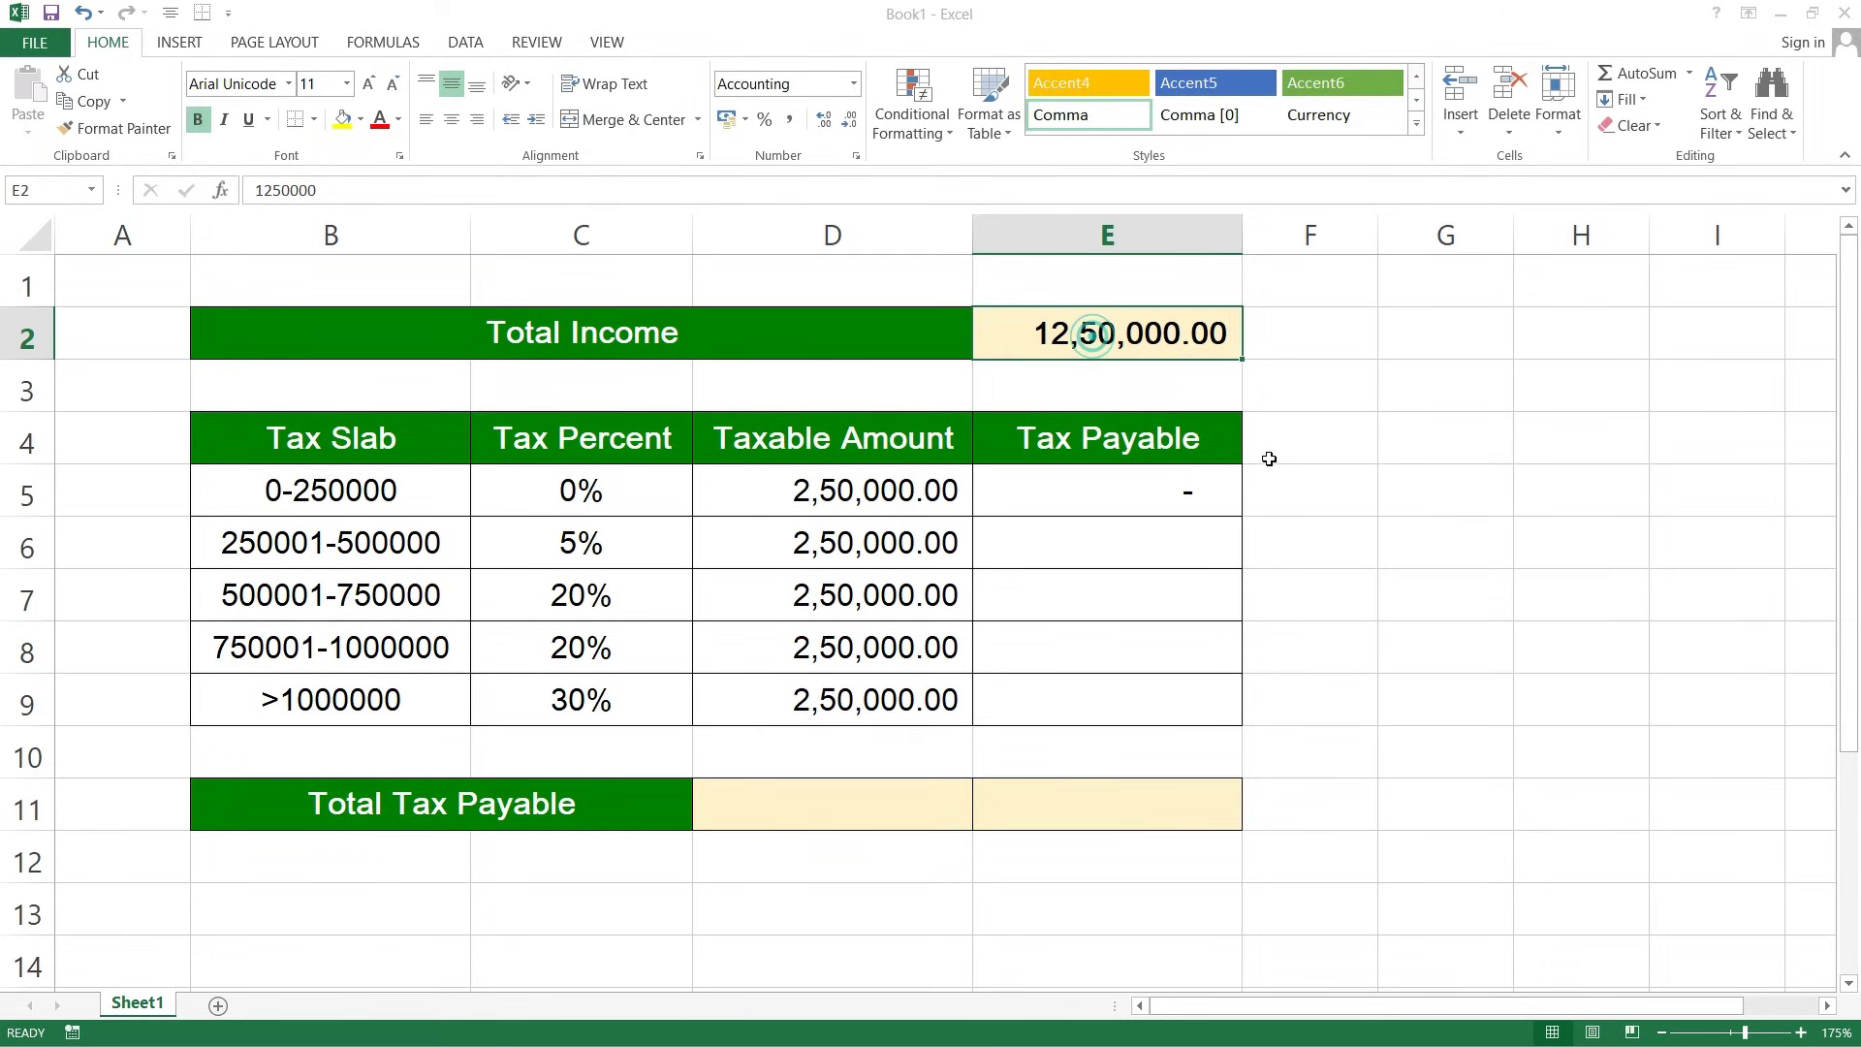
text(1100000)
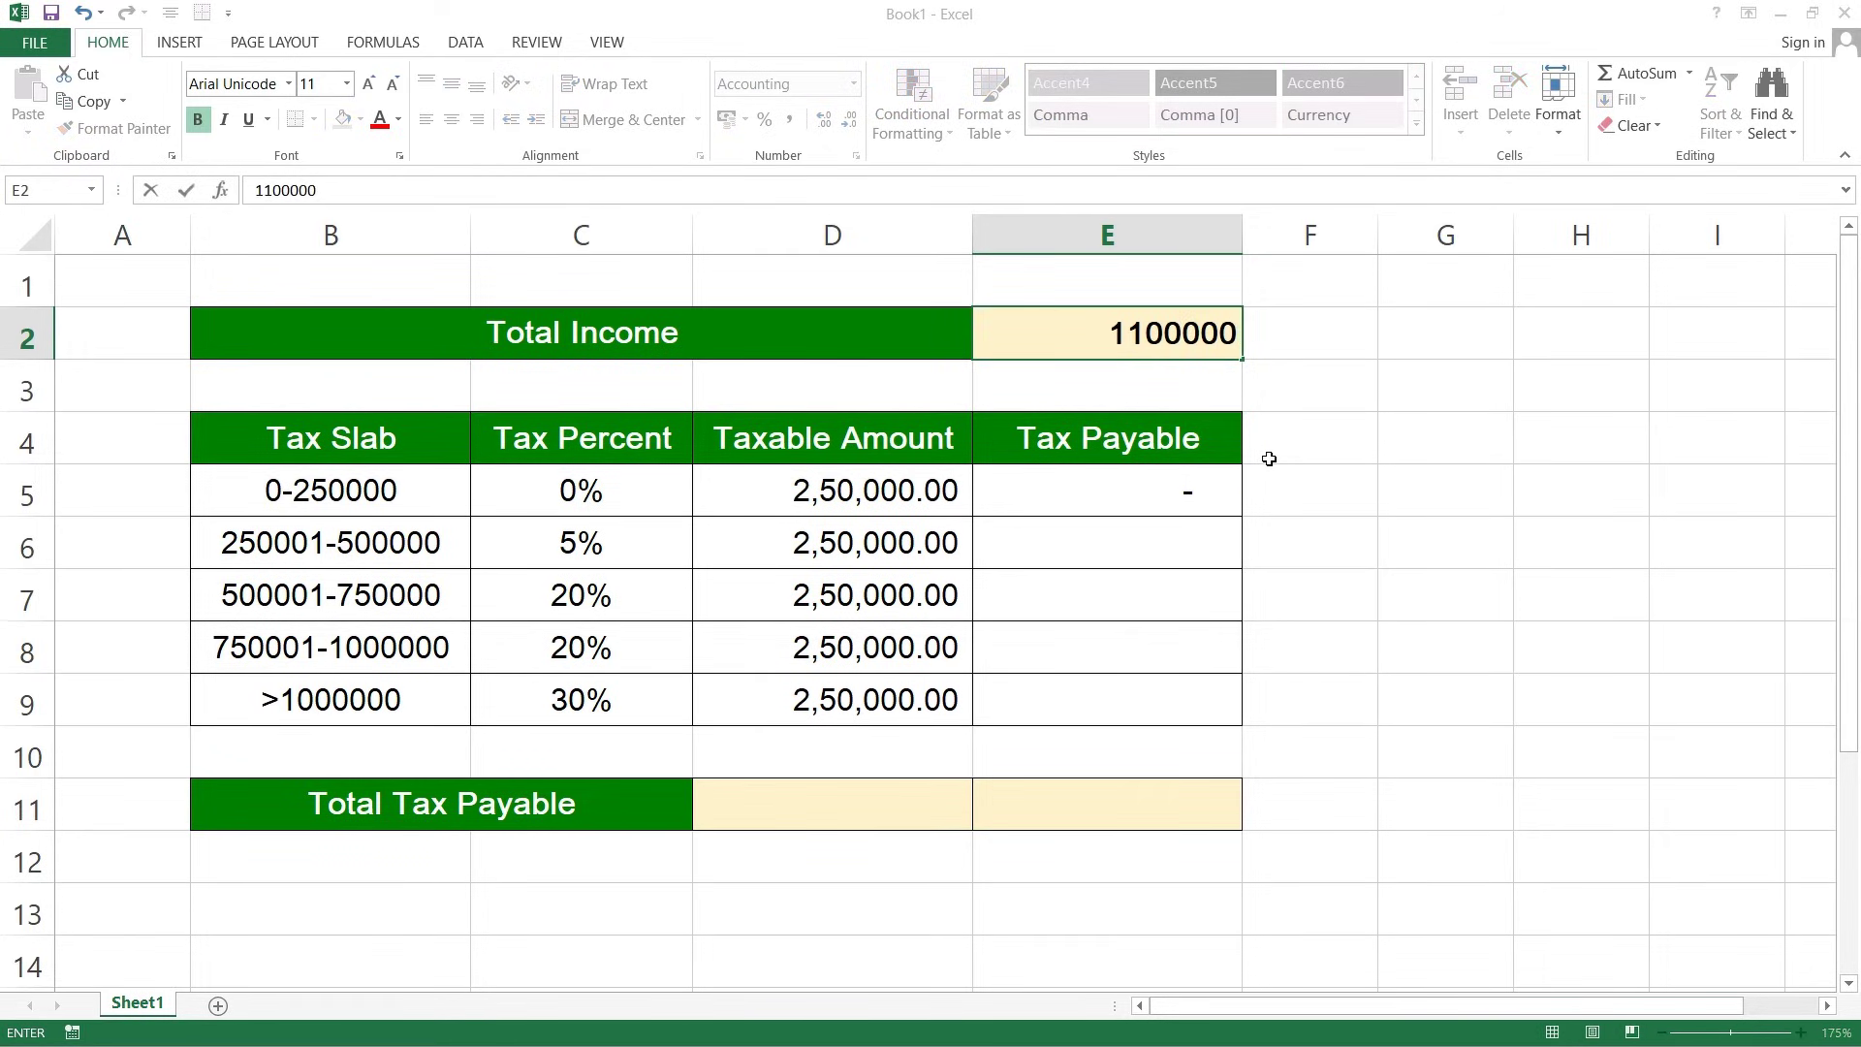
key(Return)
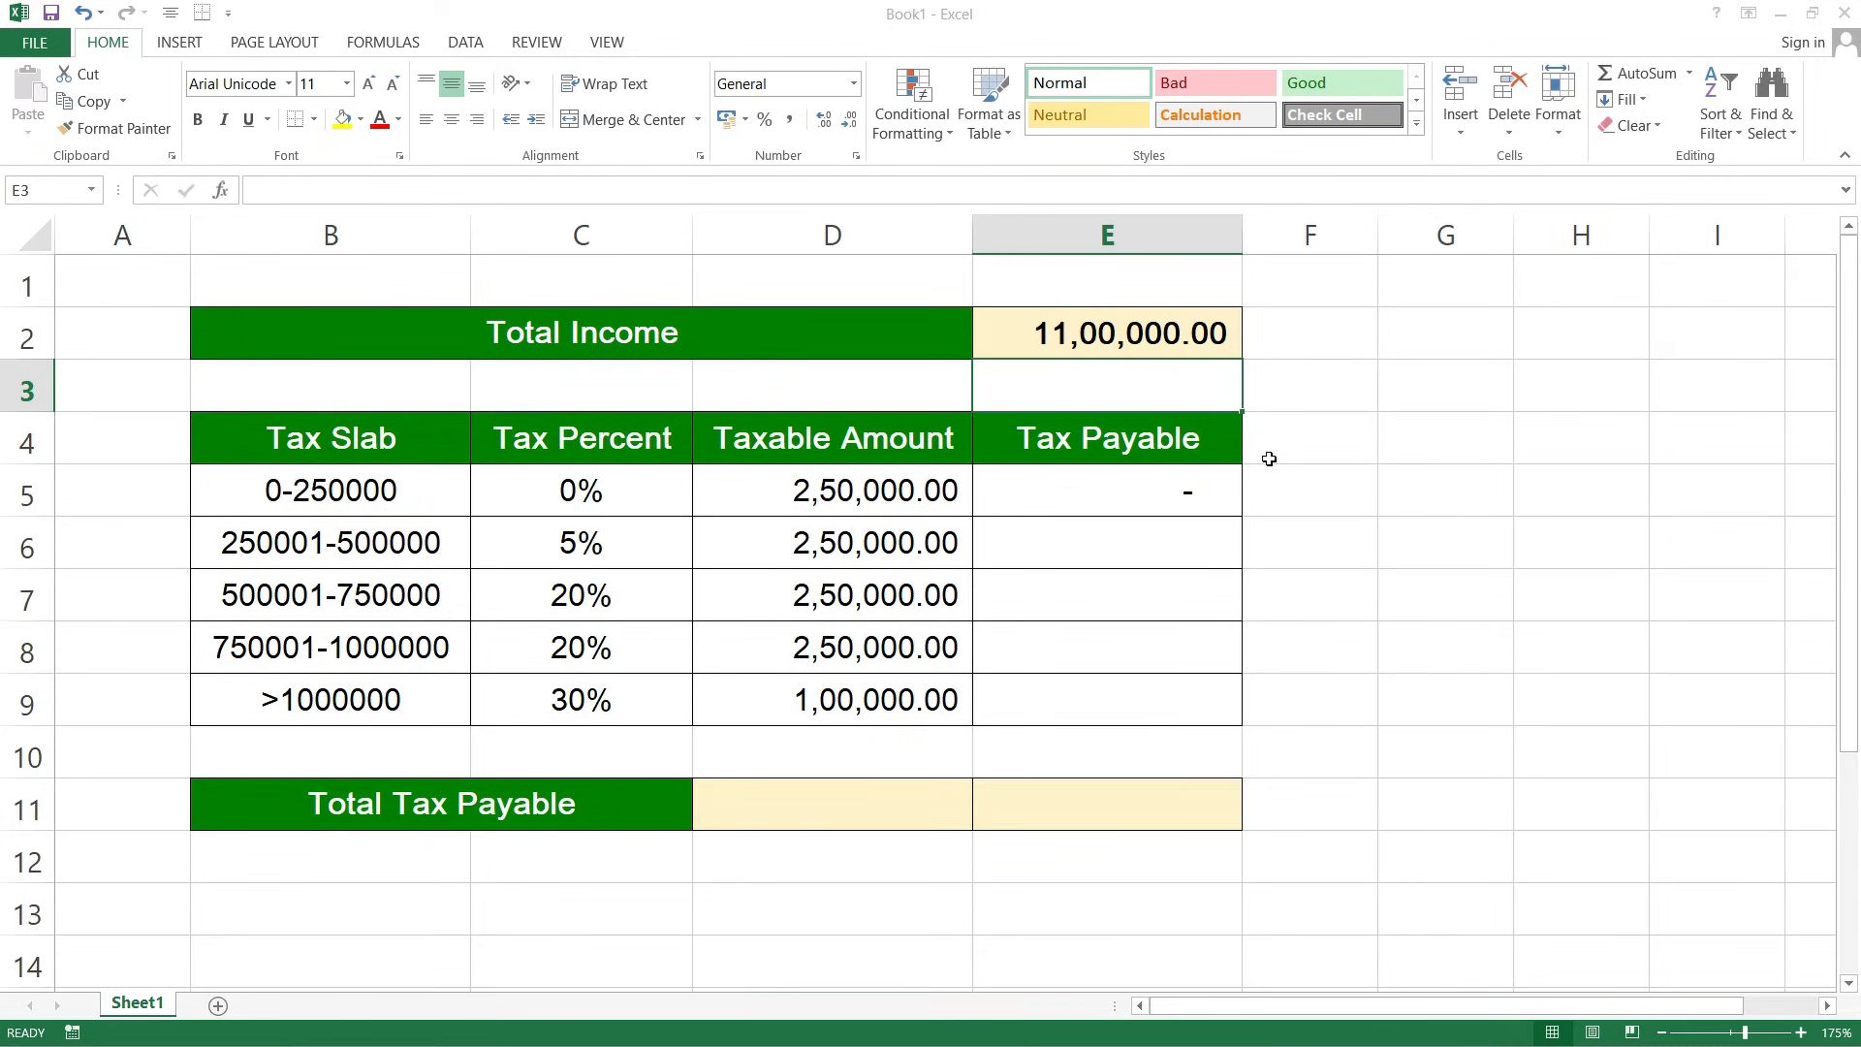
Fill the Tax Payable formula from E5 down through E9 so every slab's tax is calculated
click(1040, 505)
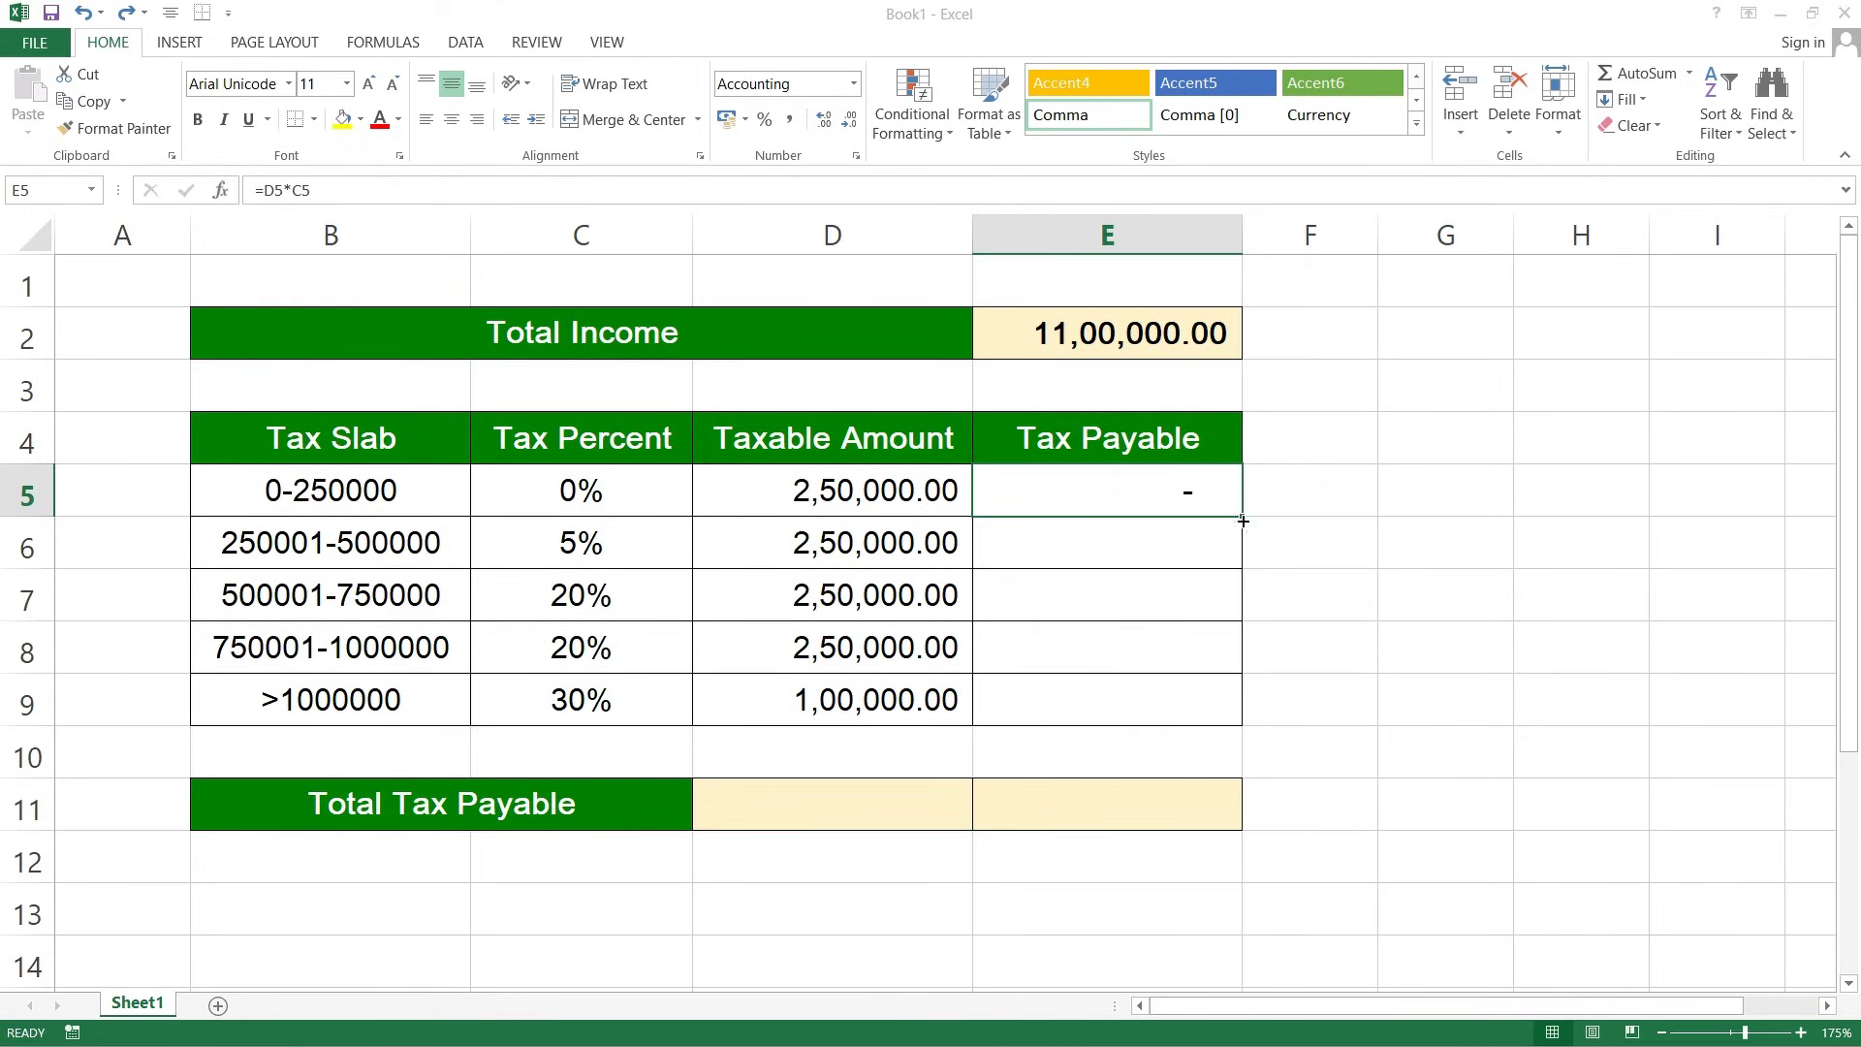
drag(1242, 515, 1222, 734)
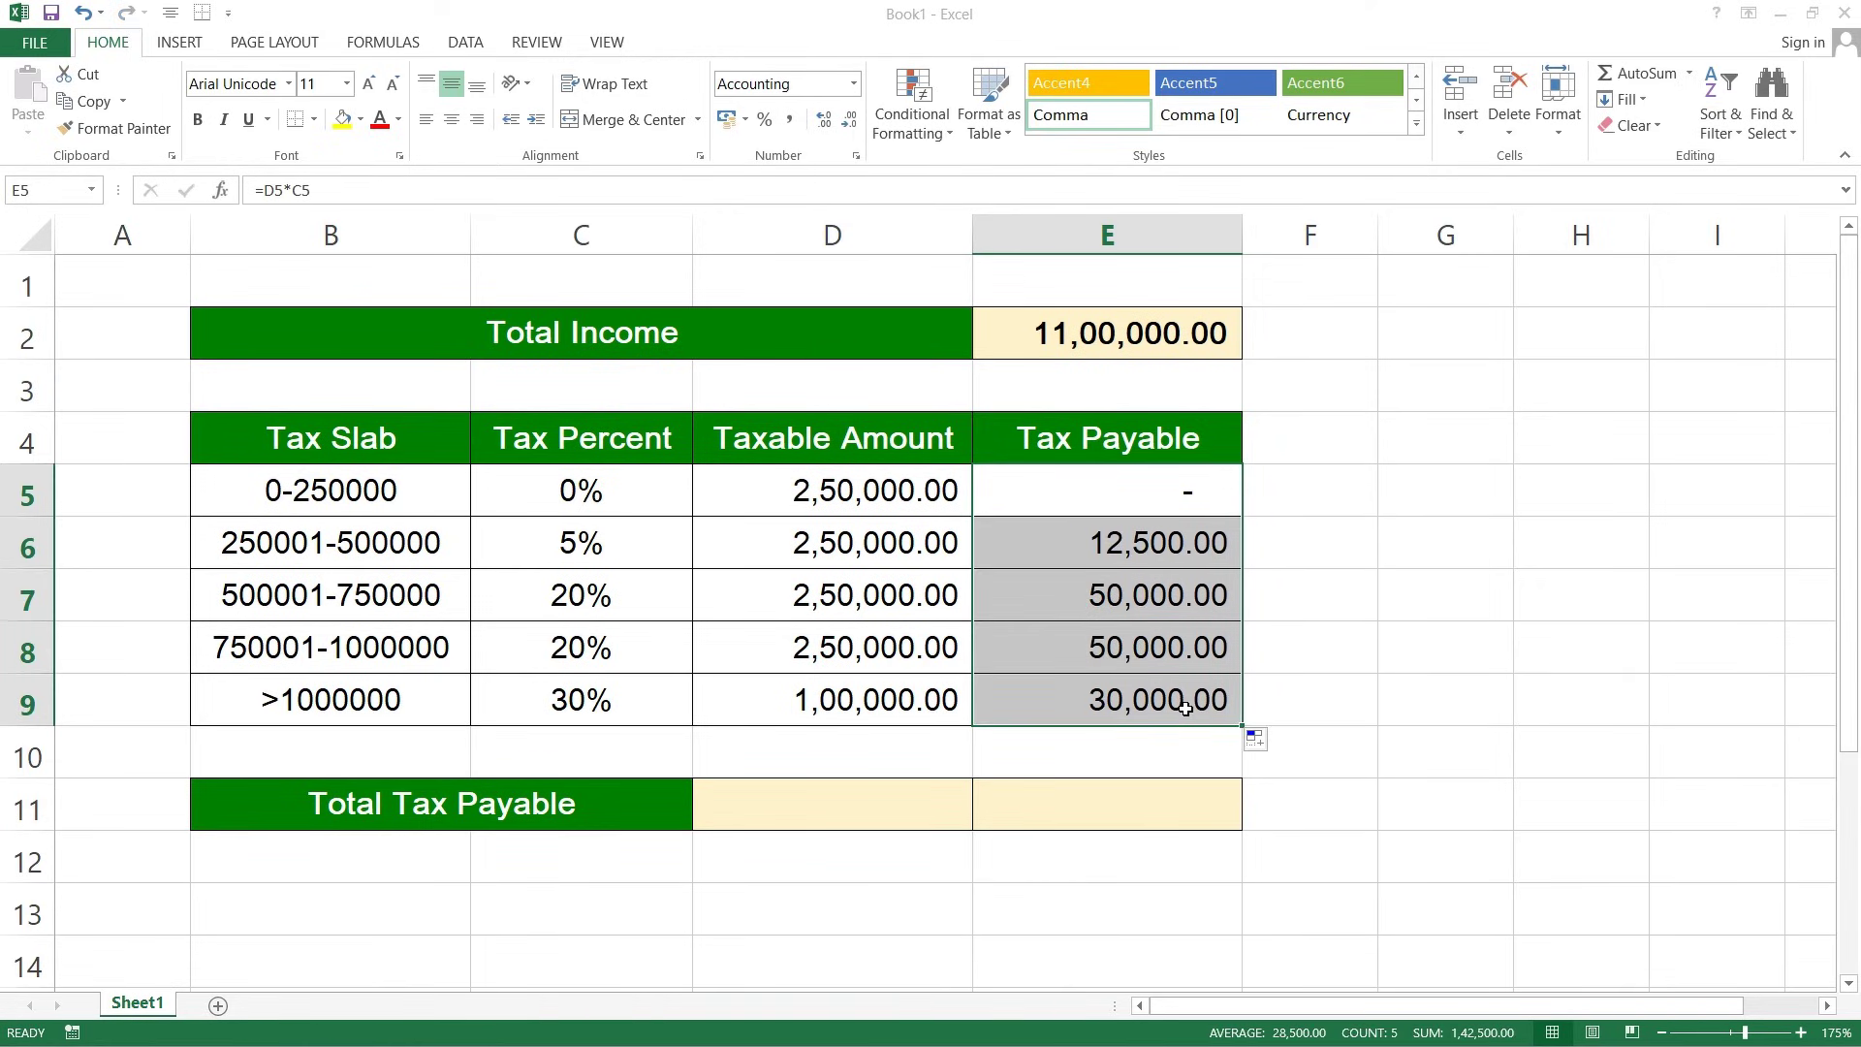
click(1186, 706)
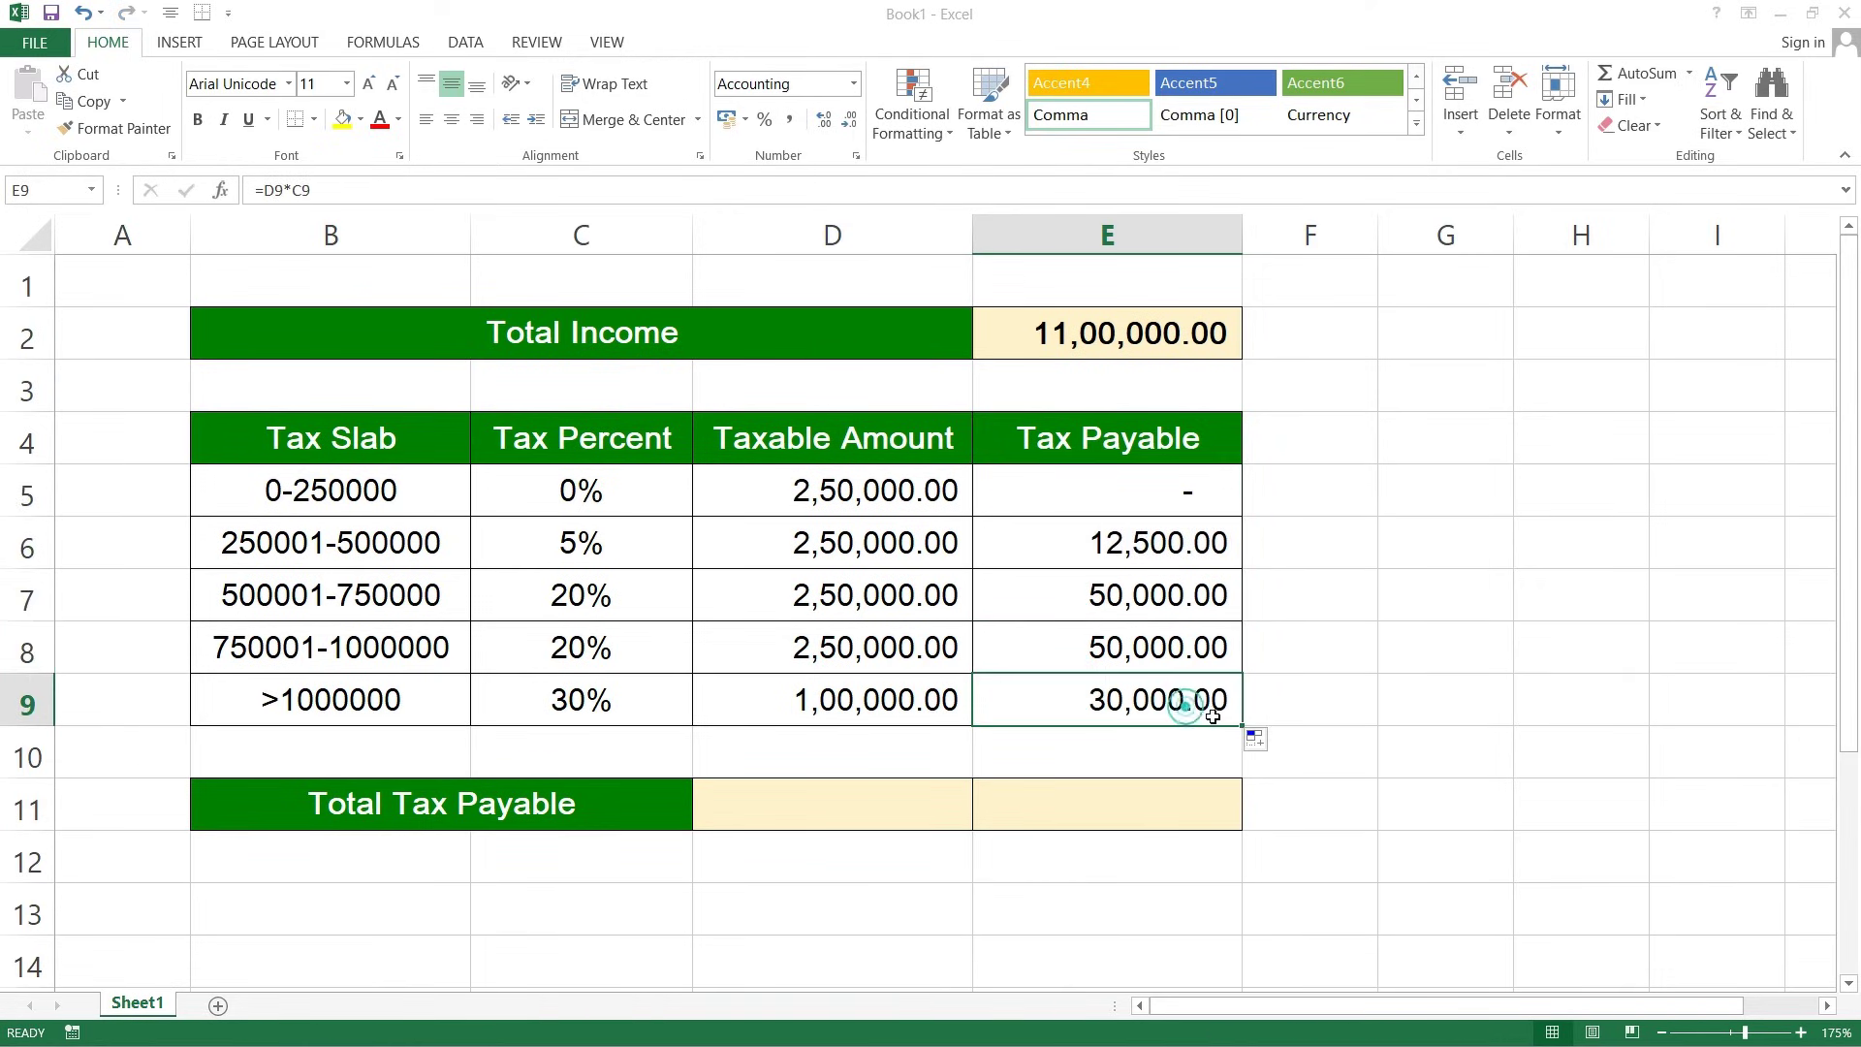
Enter the formula =SUM(D5:D9) in D11 to total the Taxable Amount column
click(862, 808)
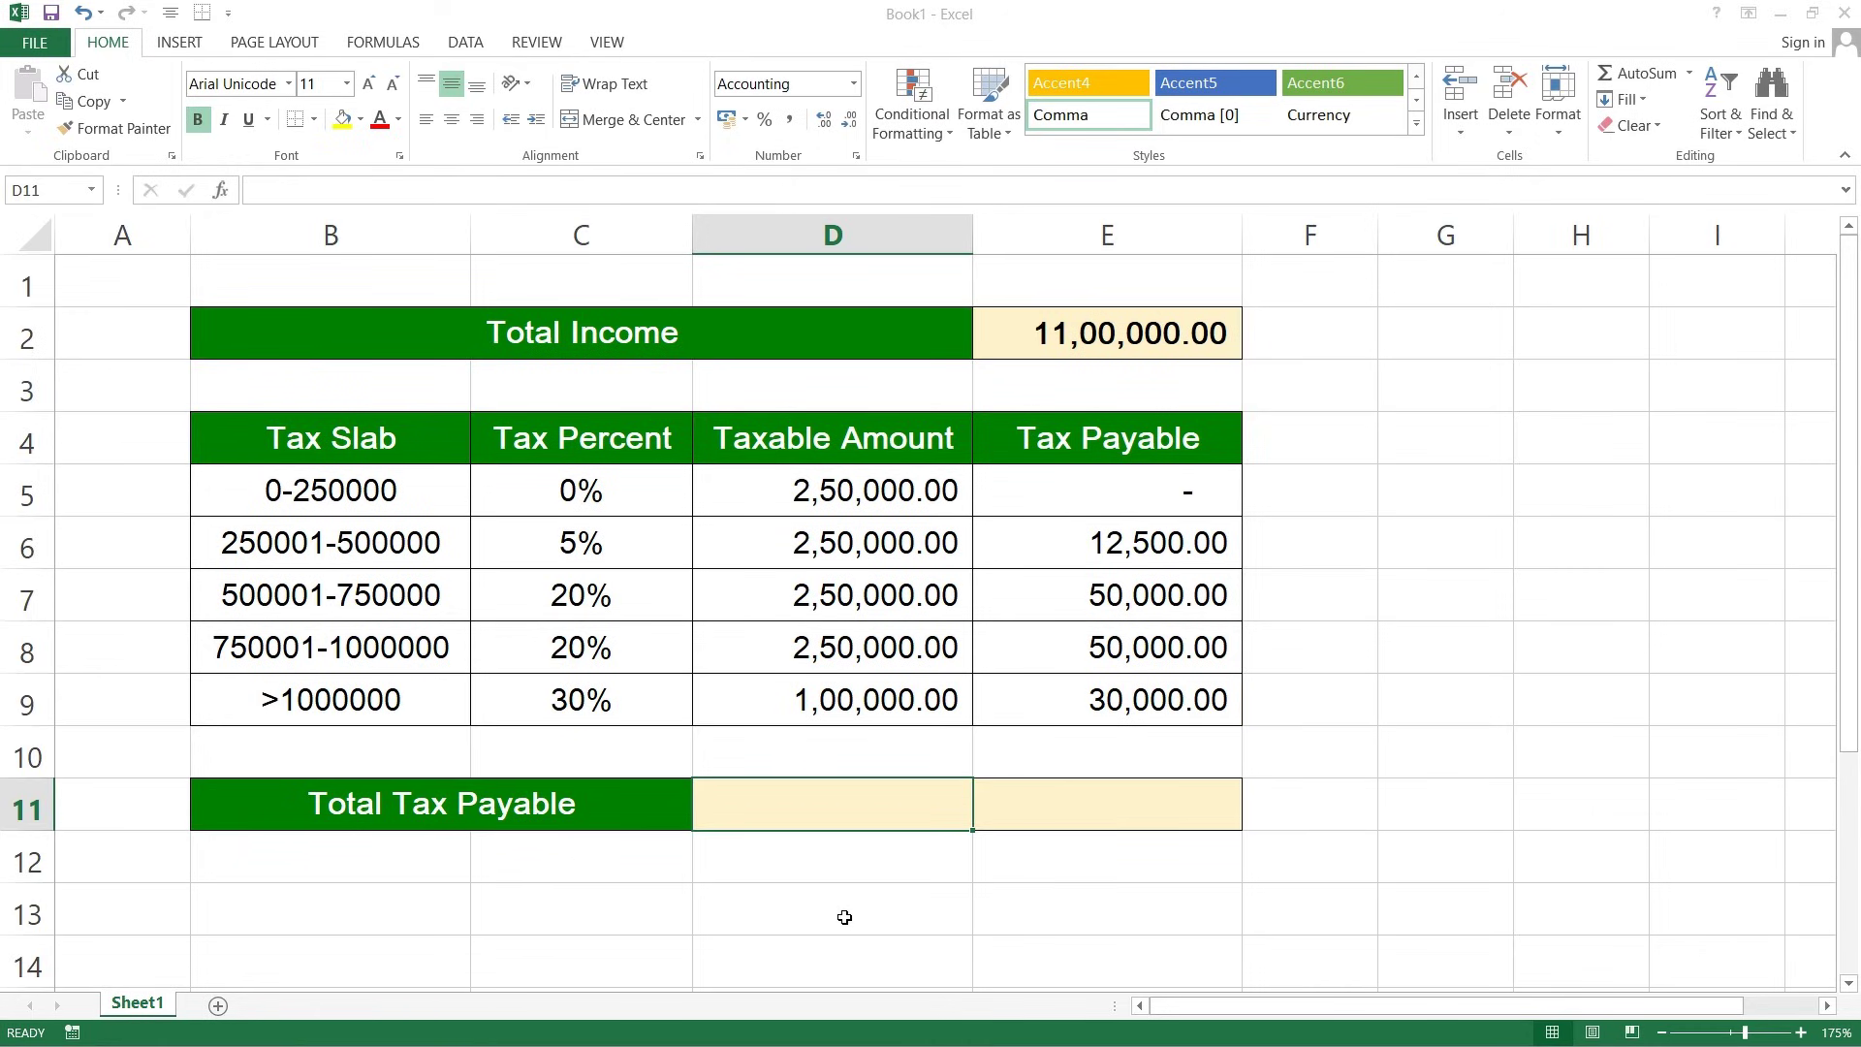
text(=SUM)
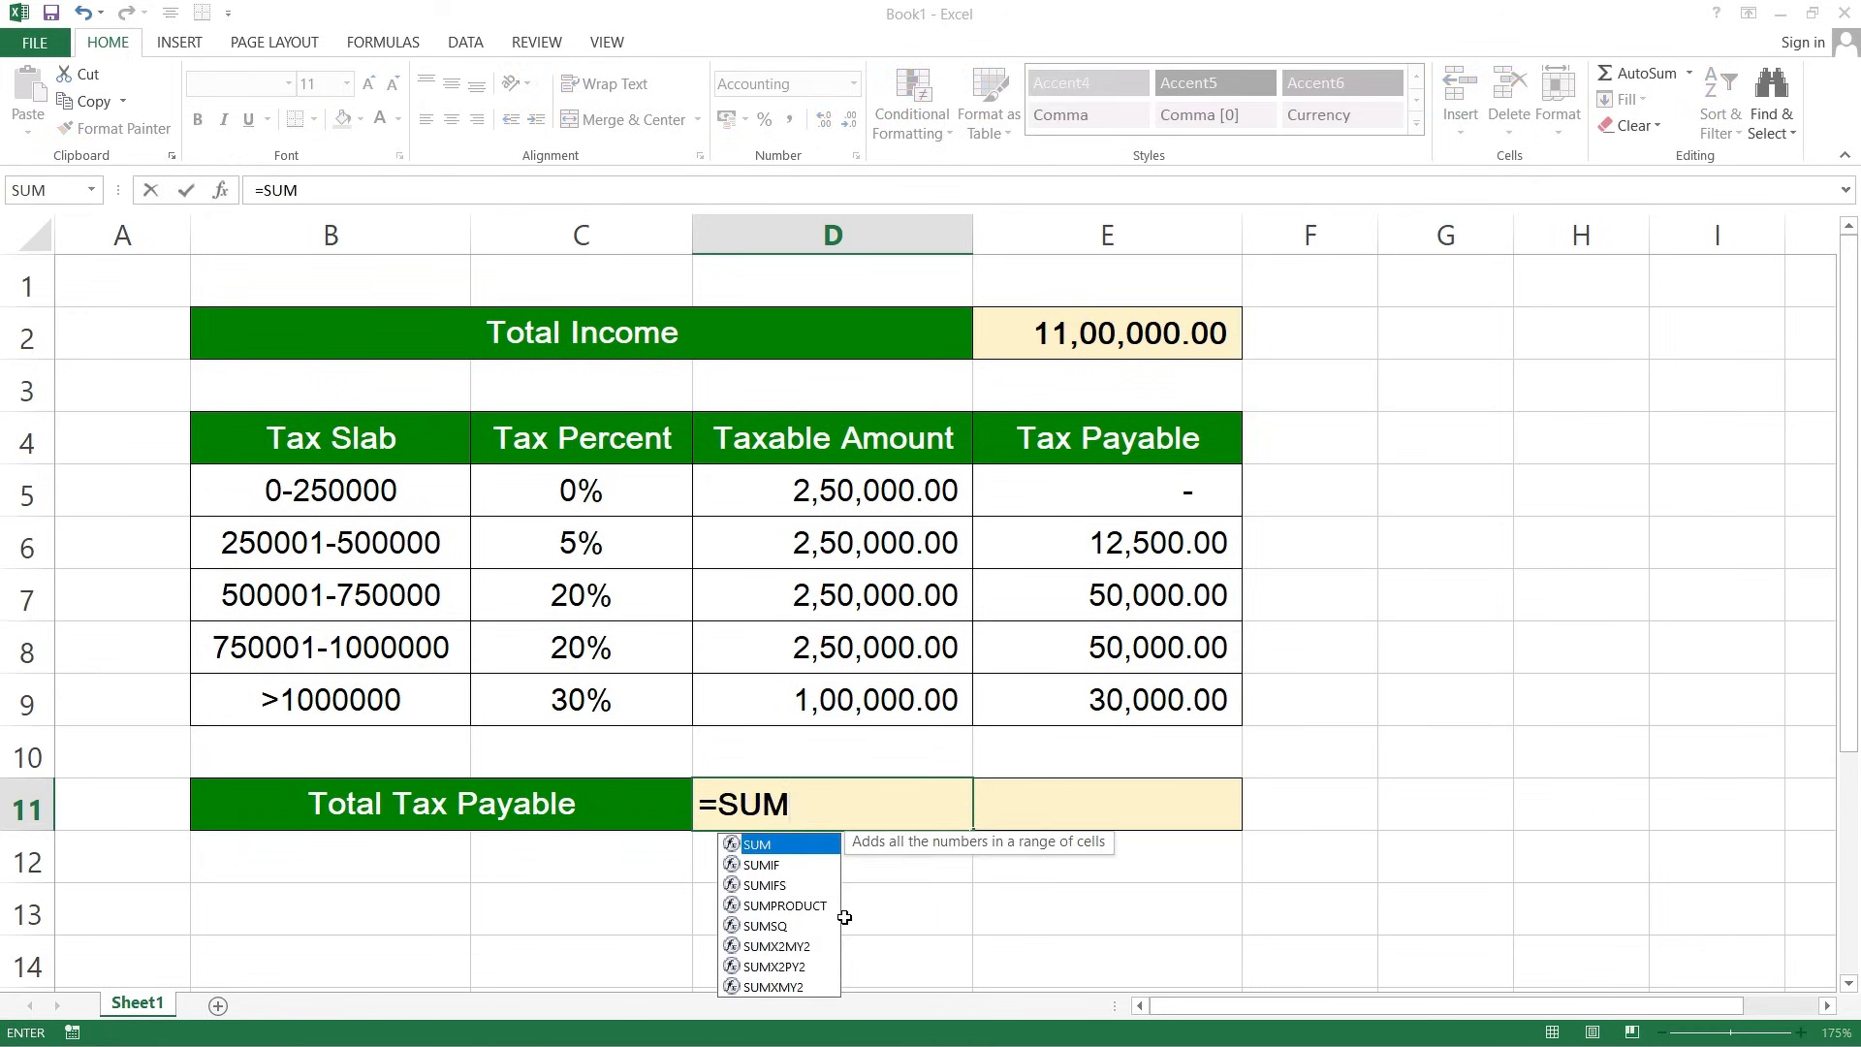
text(()
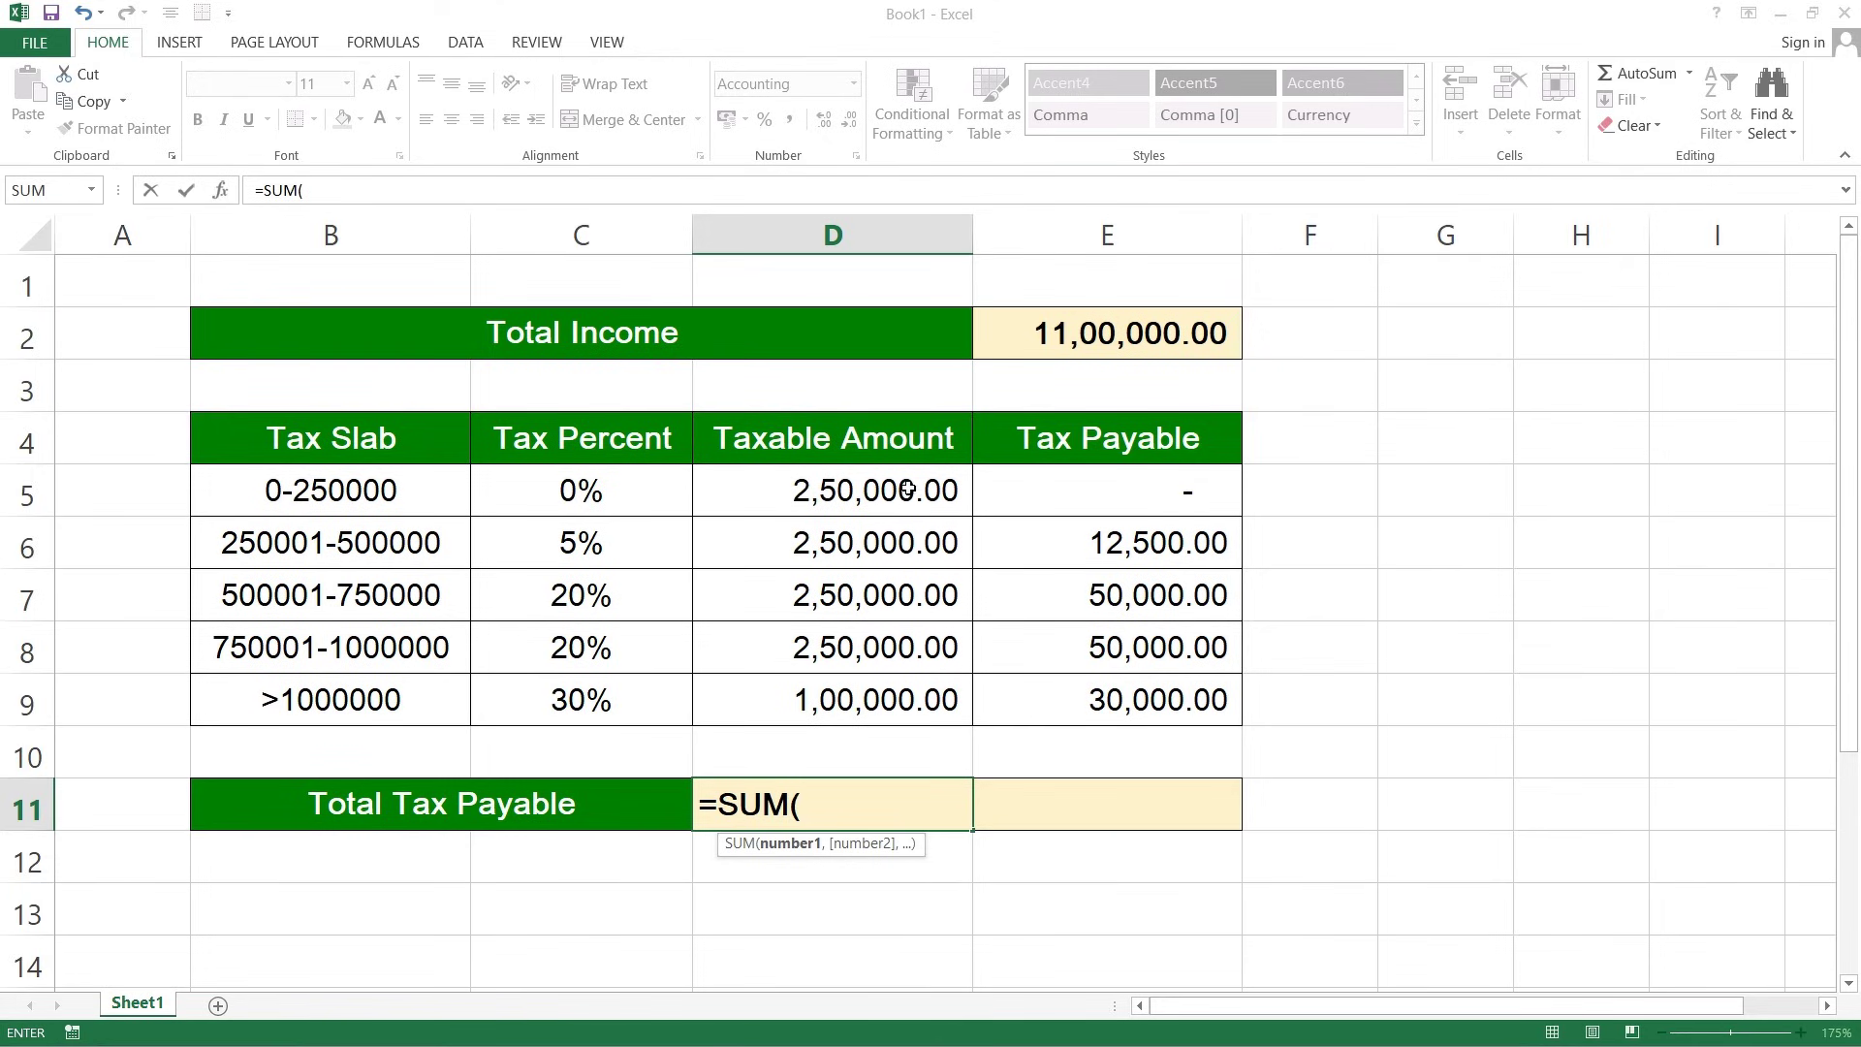
drag(908, 490, 900, 688)
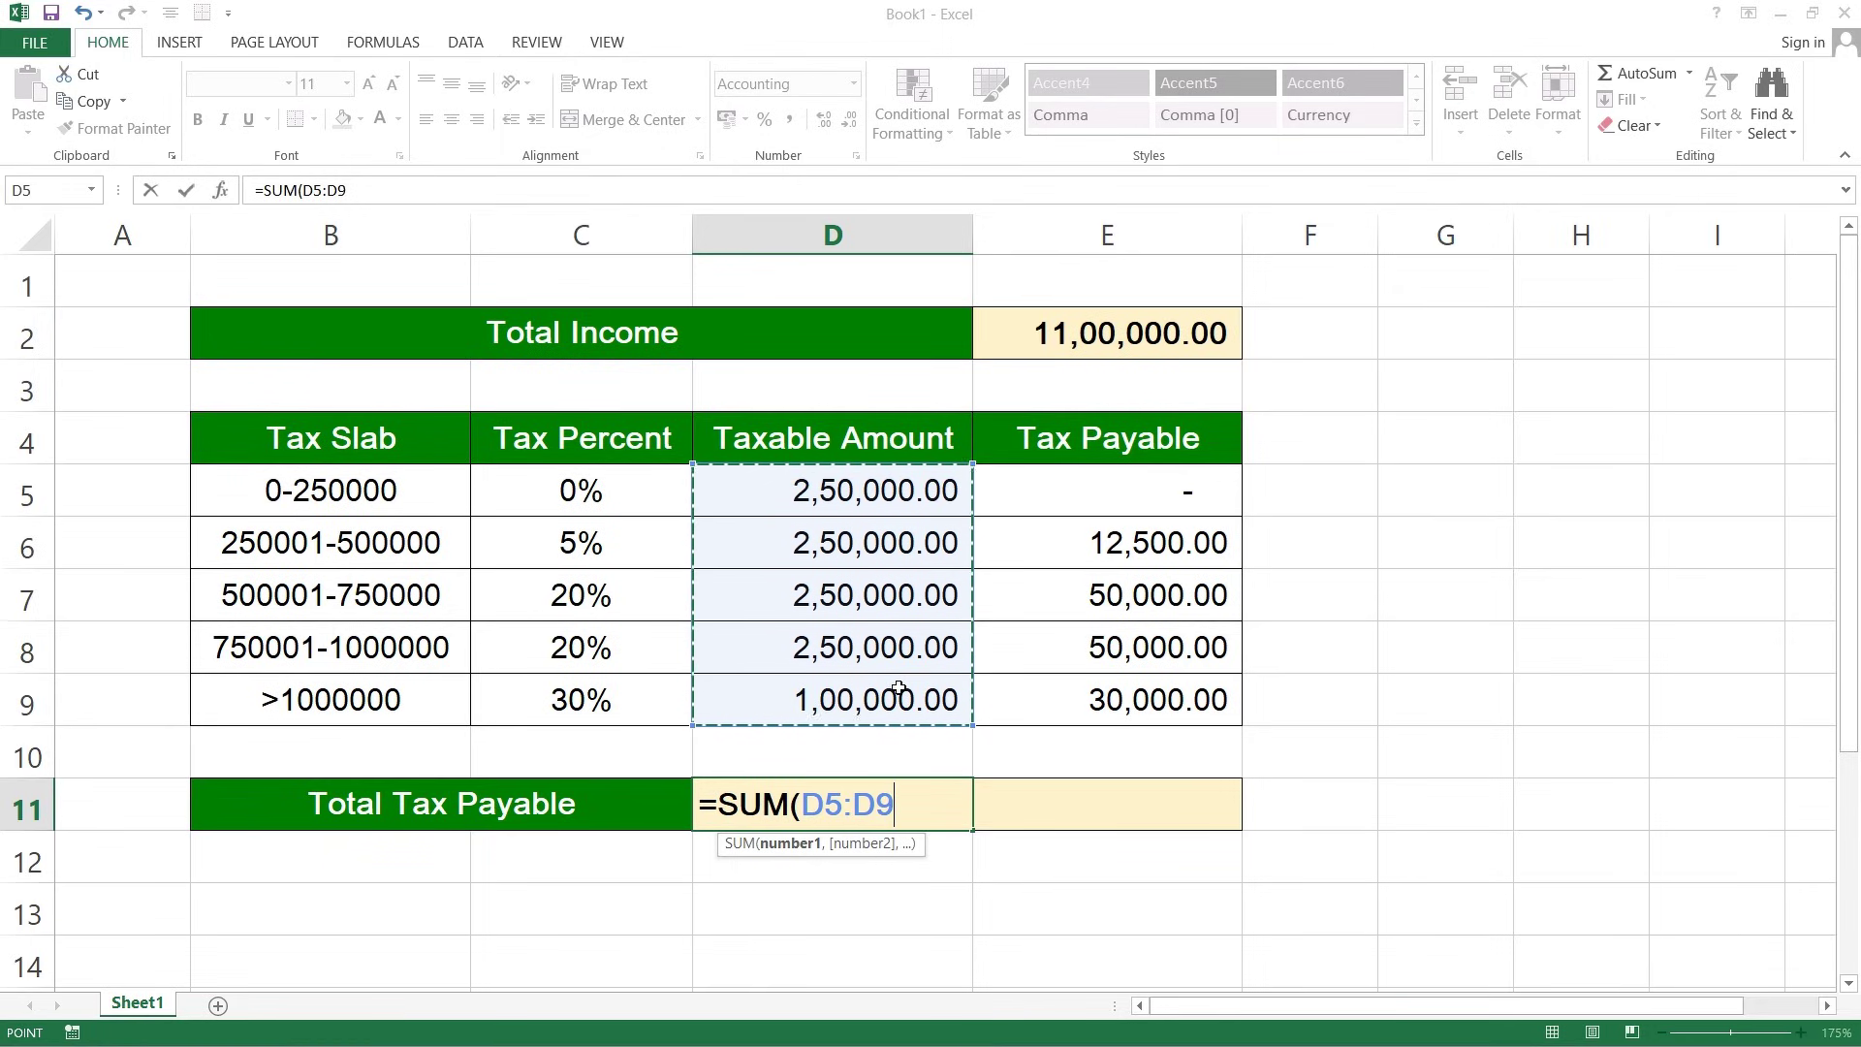
text())
key(Return)
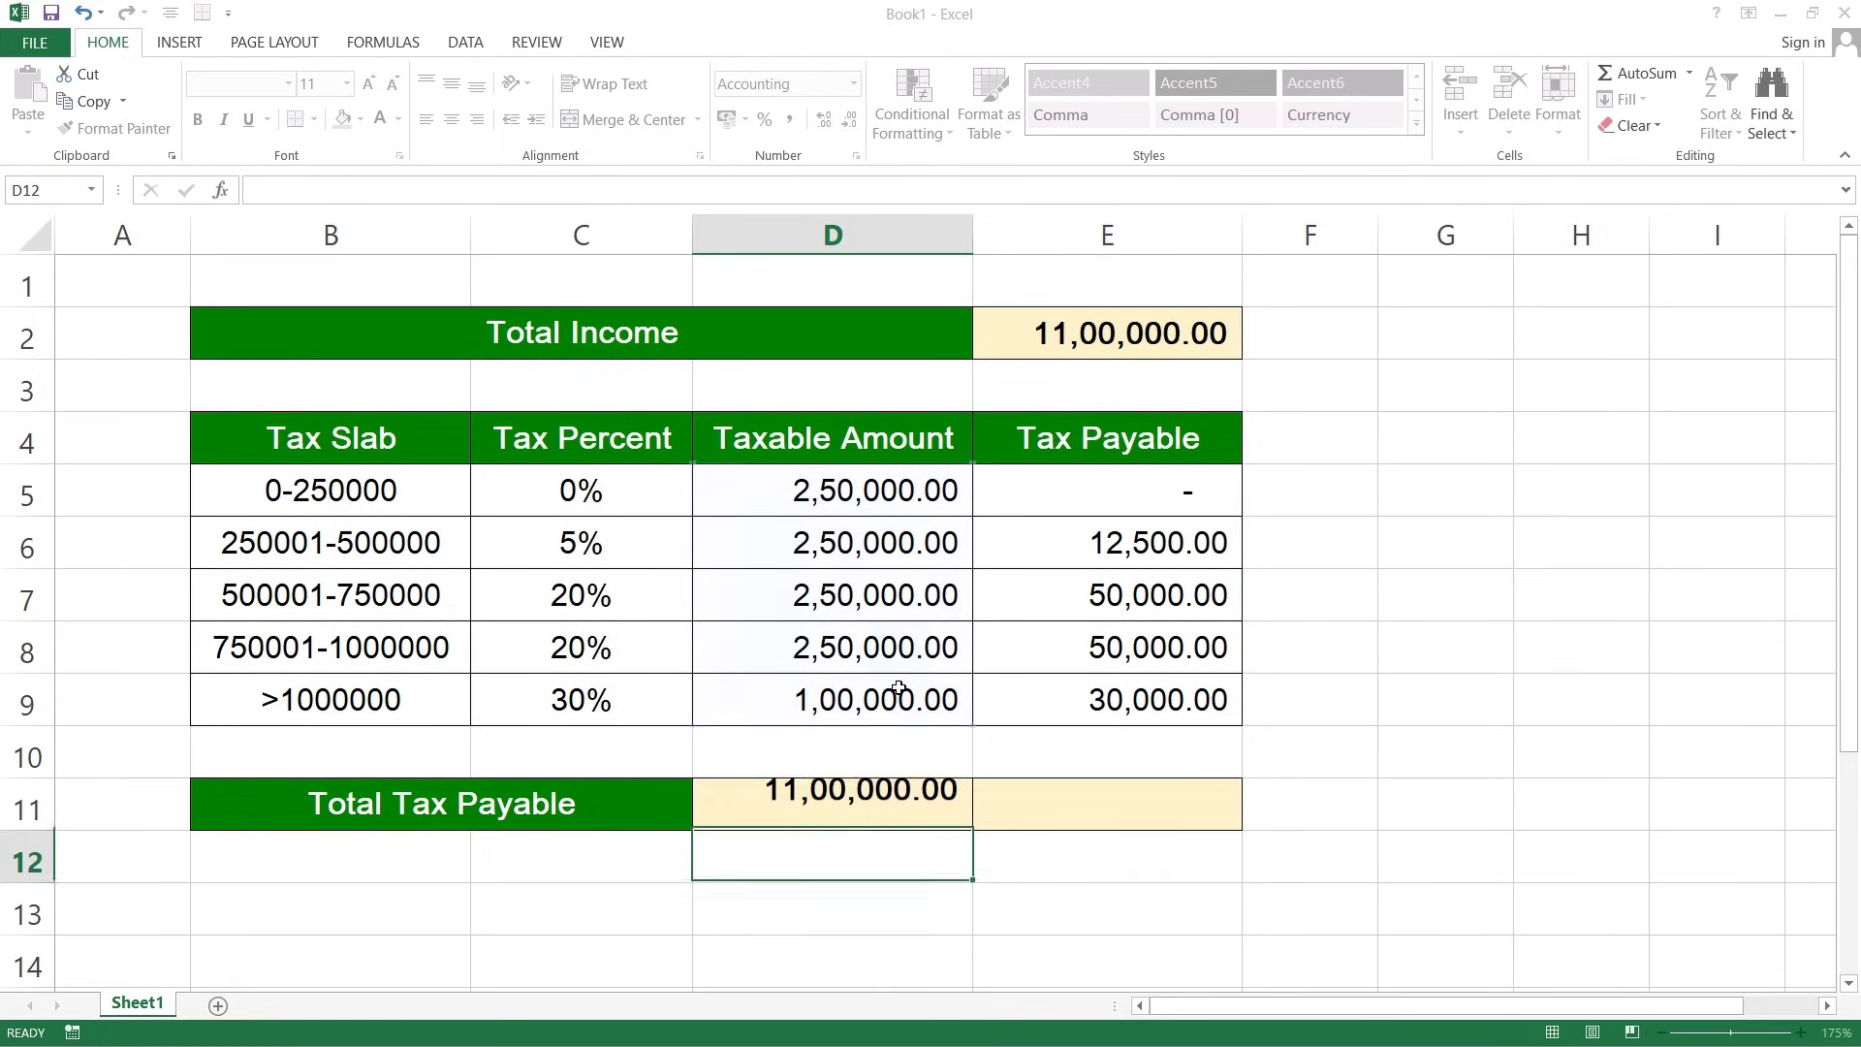
Copy the total formula from D11 across to E11 to sum the Tax Payable column
click(878, 801)
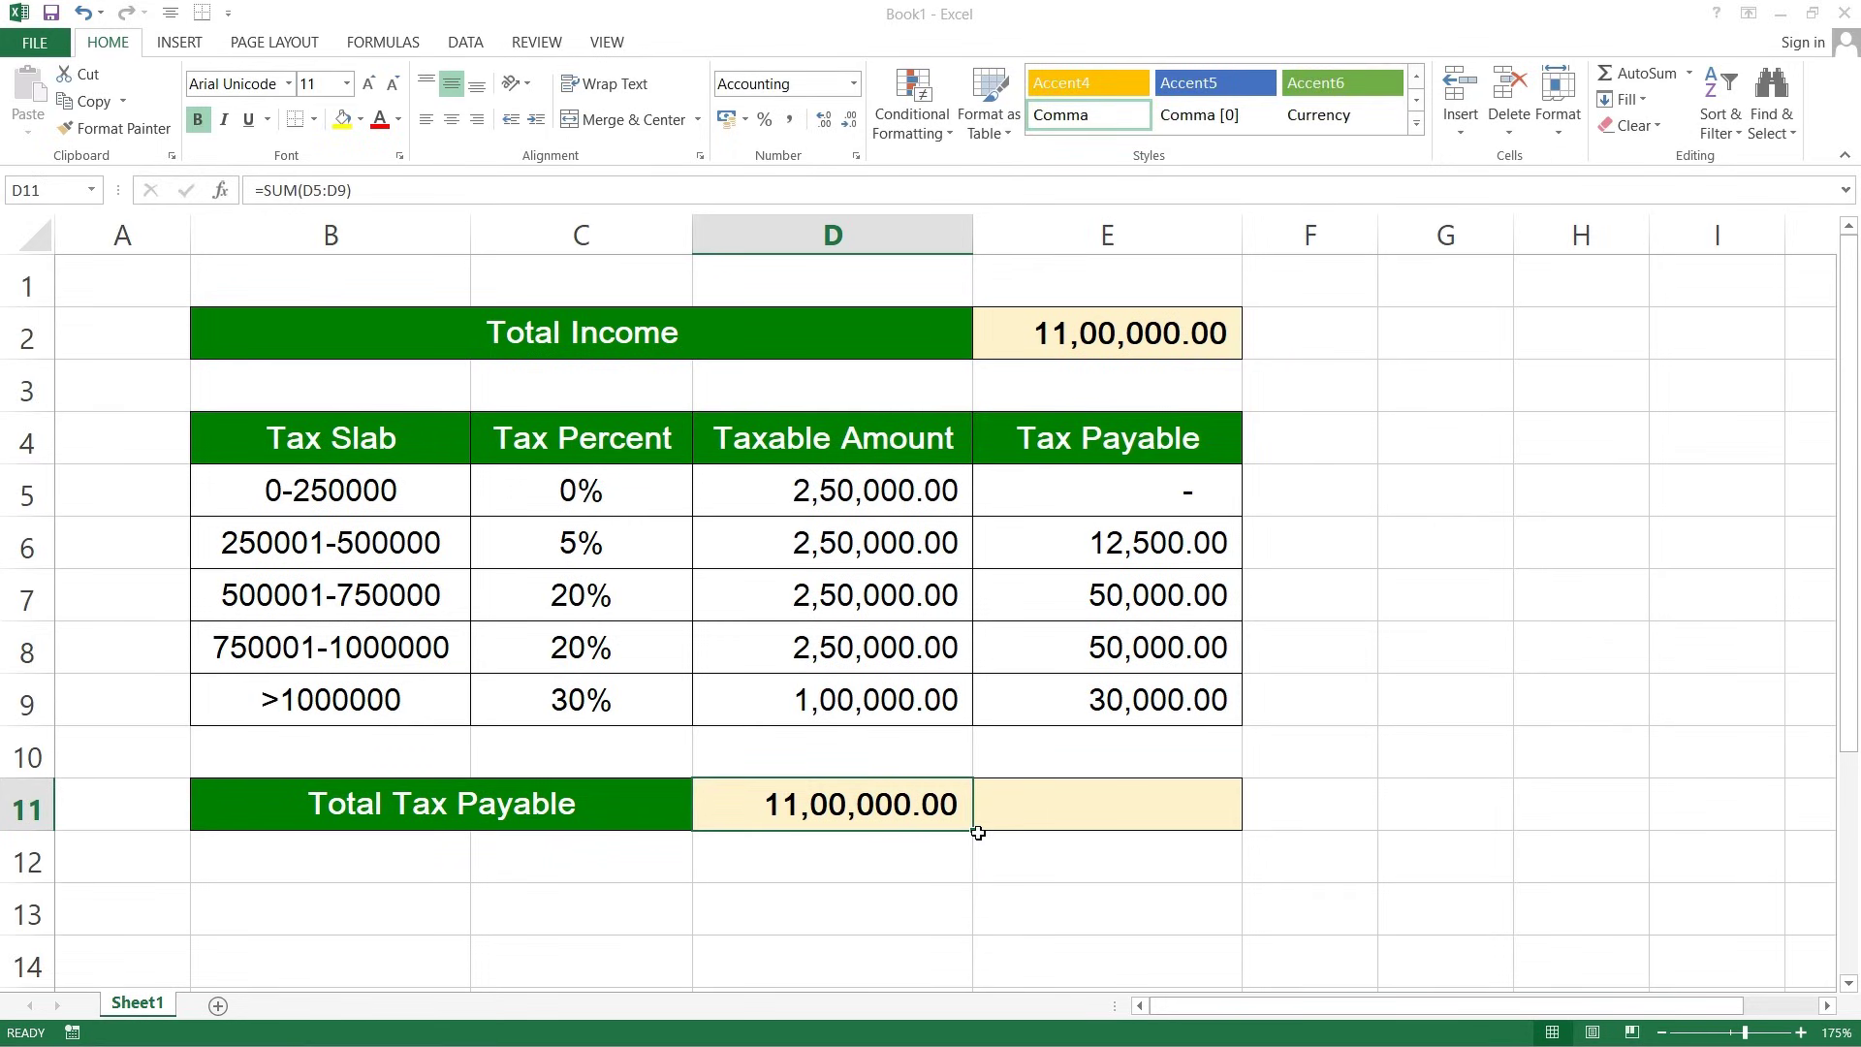
drag(972, 829, 1229, 824)
click(1179, 804)
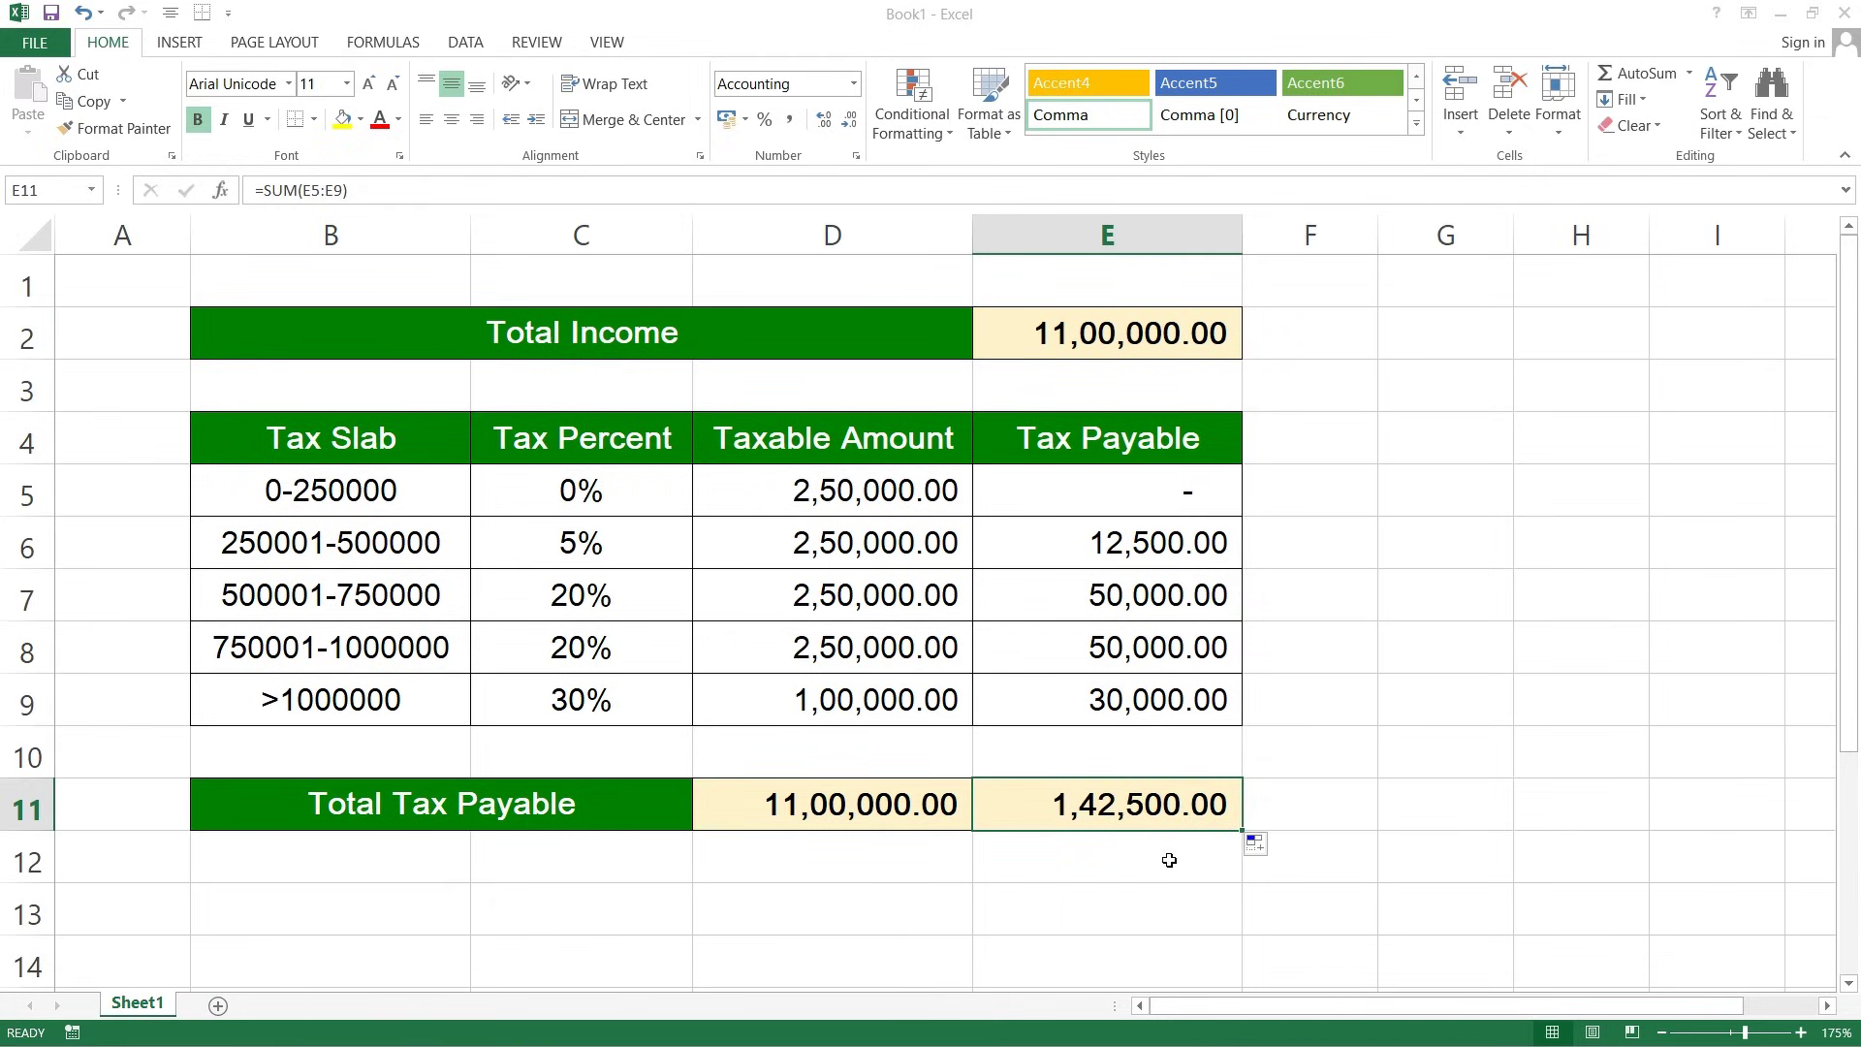
Set the Total Income in E2 to 950000 to test the completed calculator's totals
click(1130, 332)
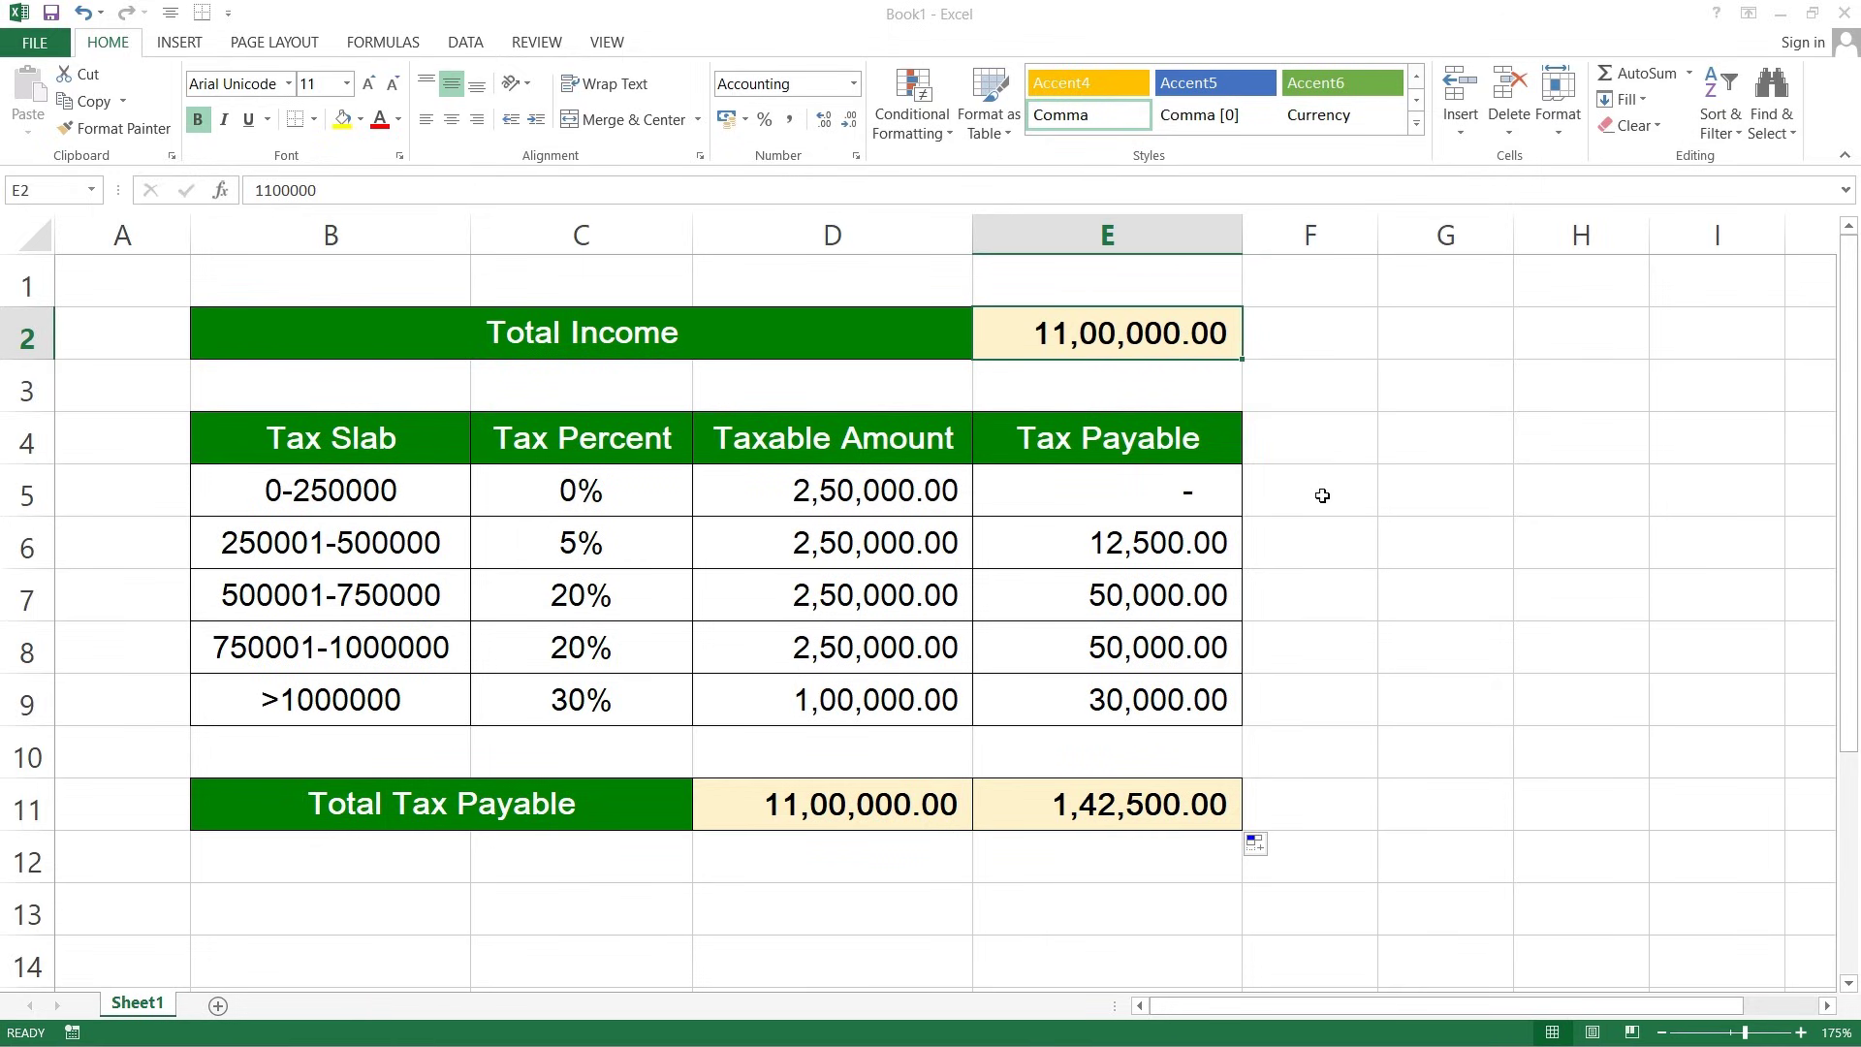
text(950000)
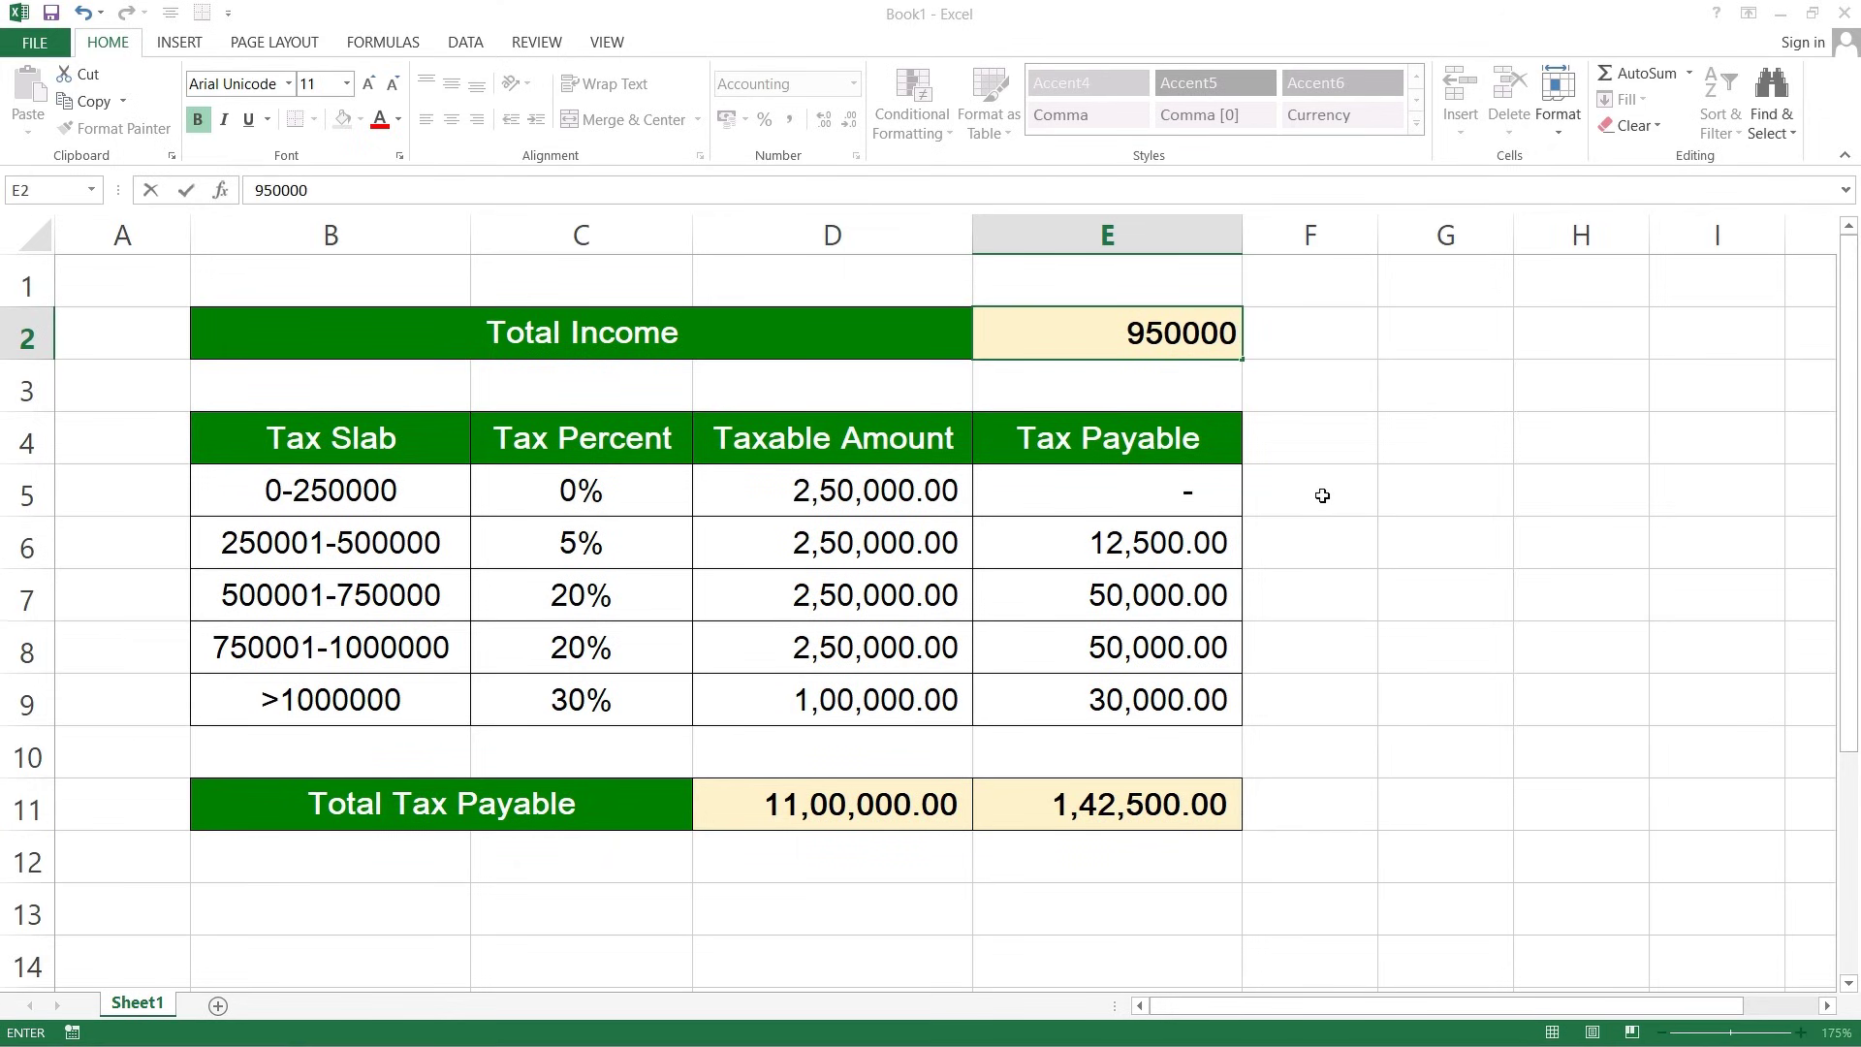
key(Return)
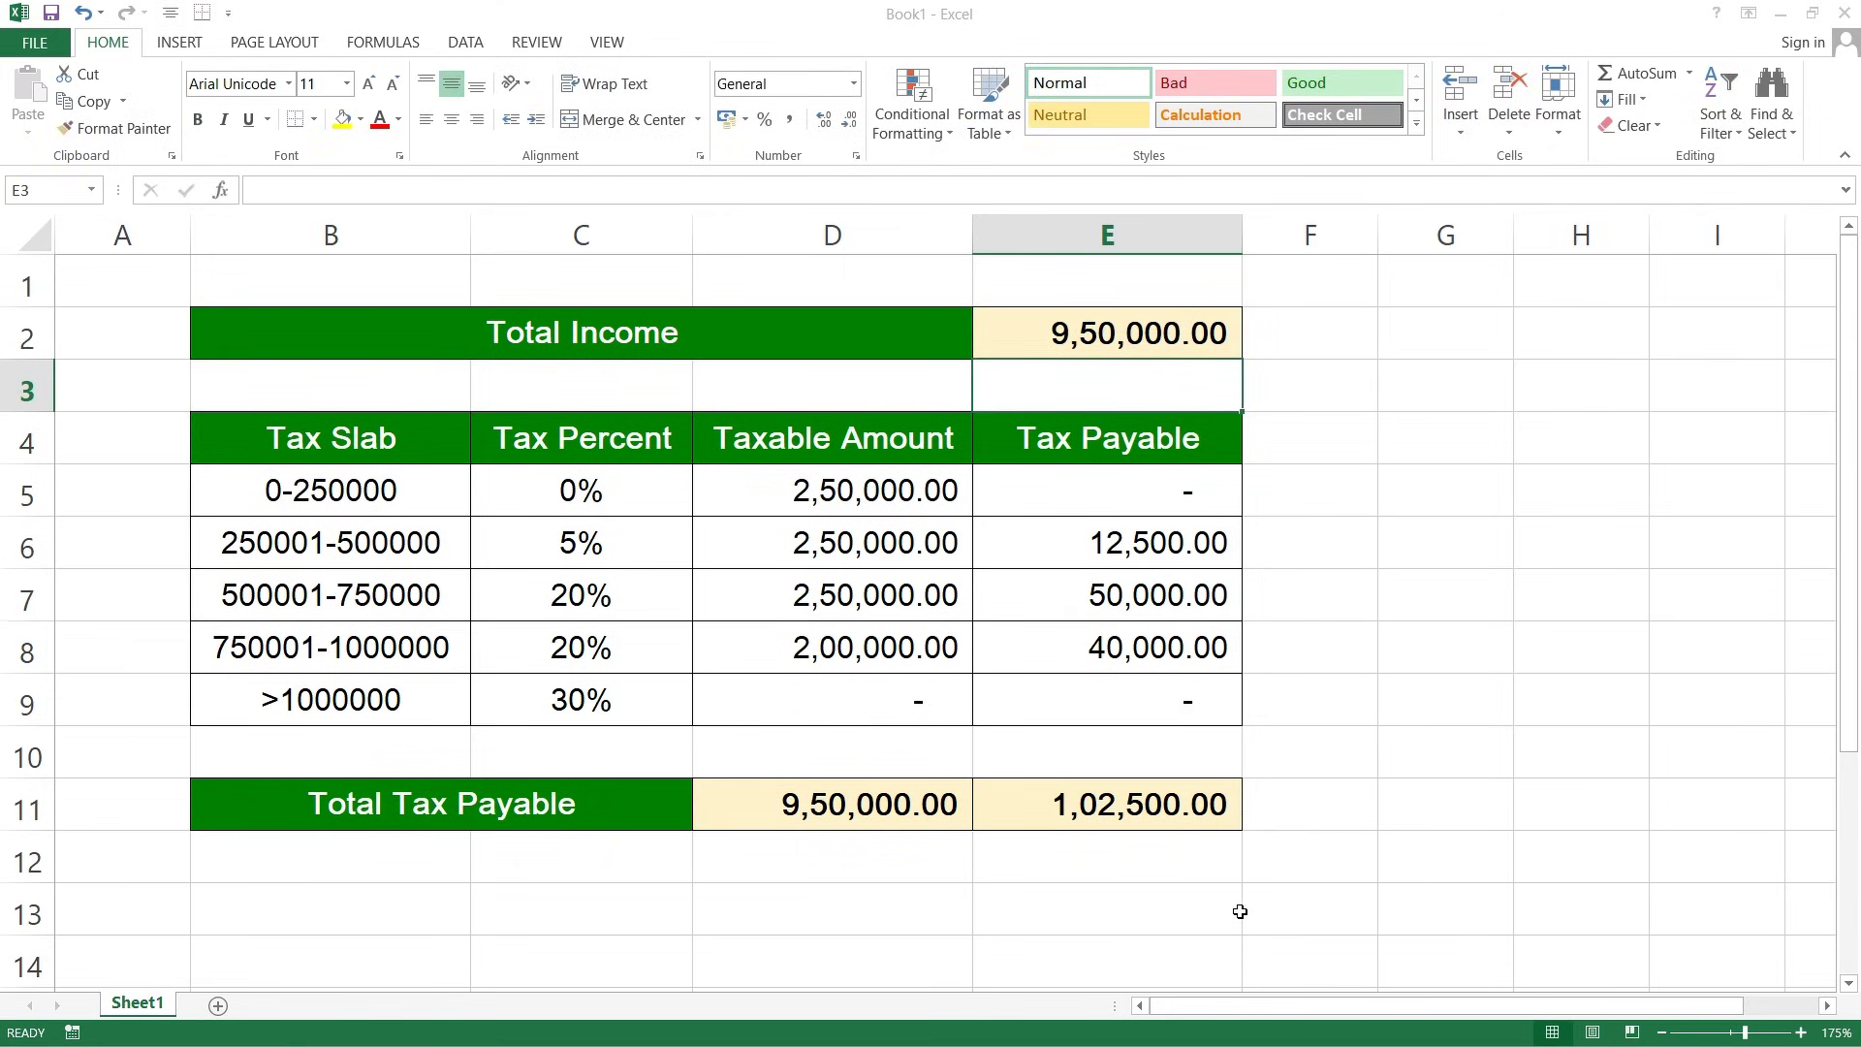
Set the Total Income in E2 to 1350000 to test the calculator with an income above 1000000
key(Up)
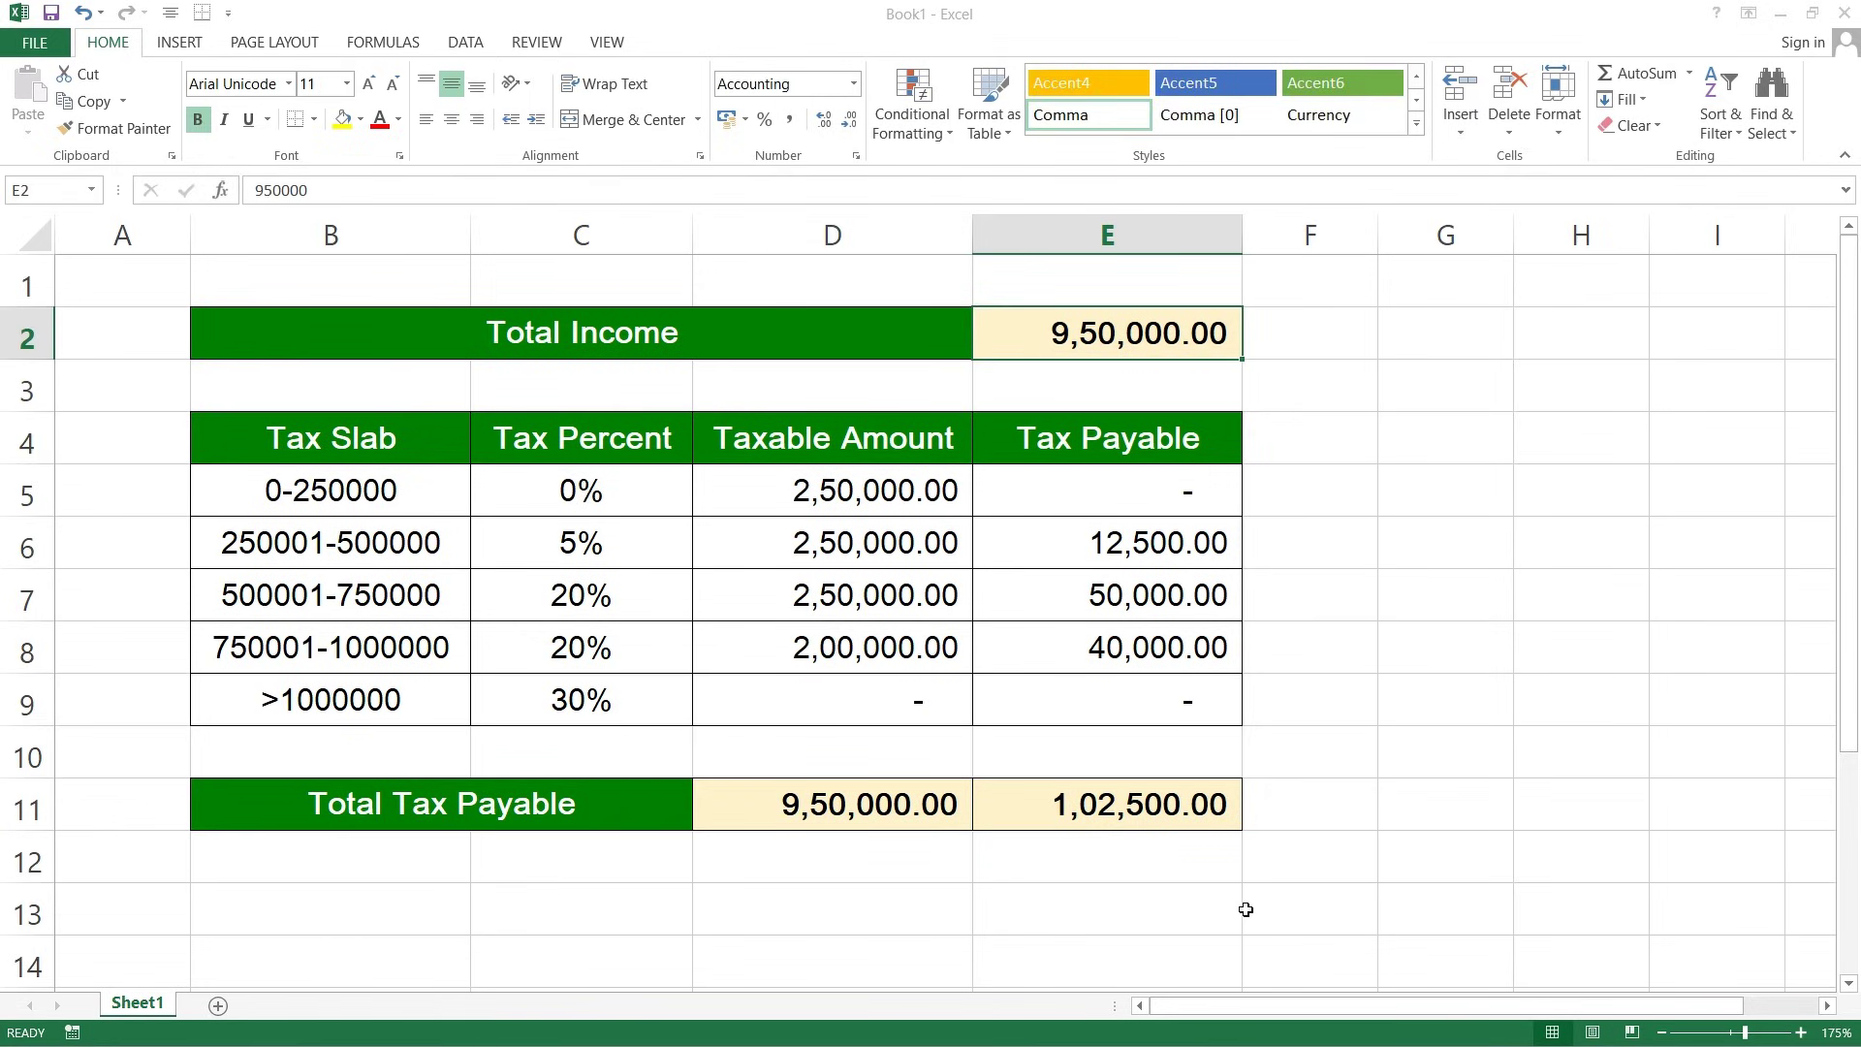
text(1350000)
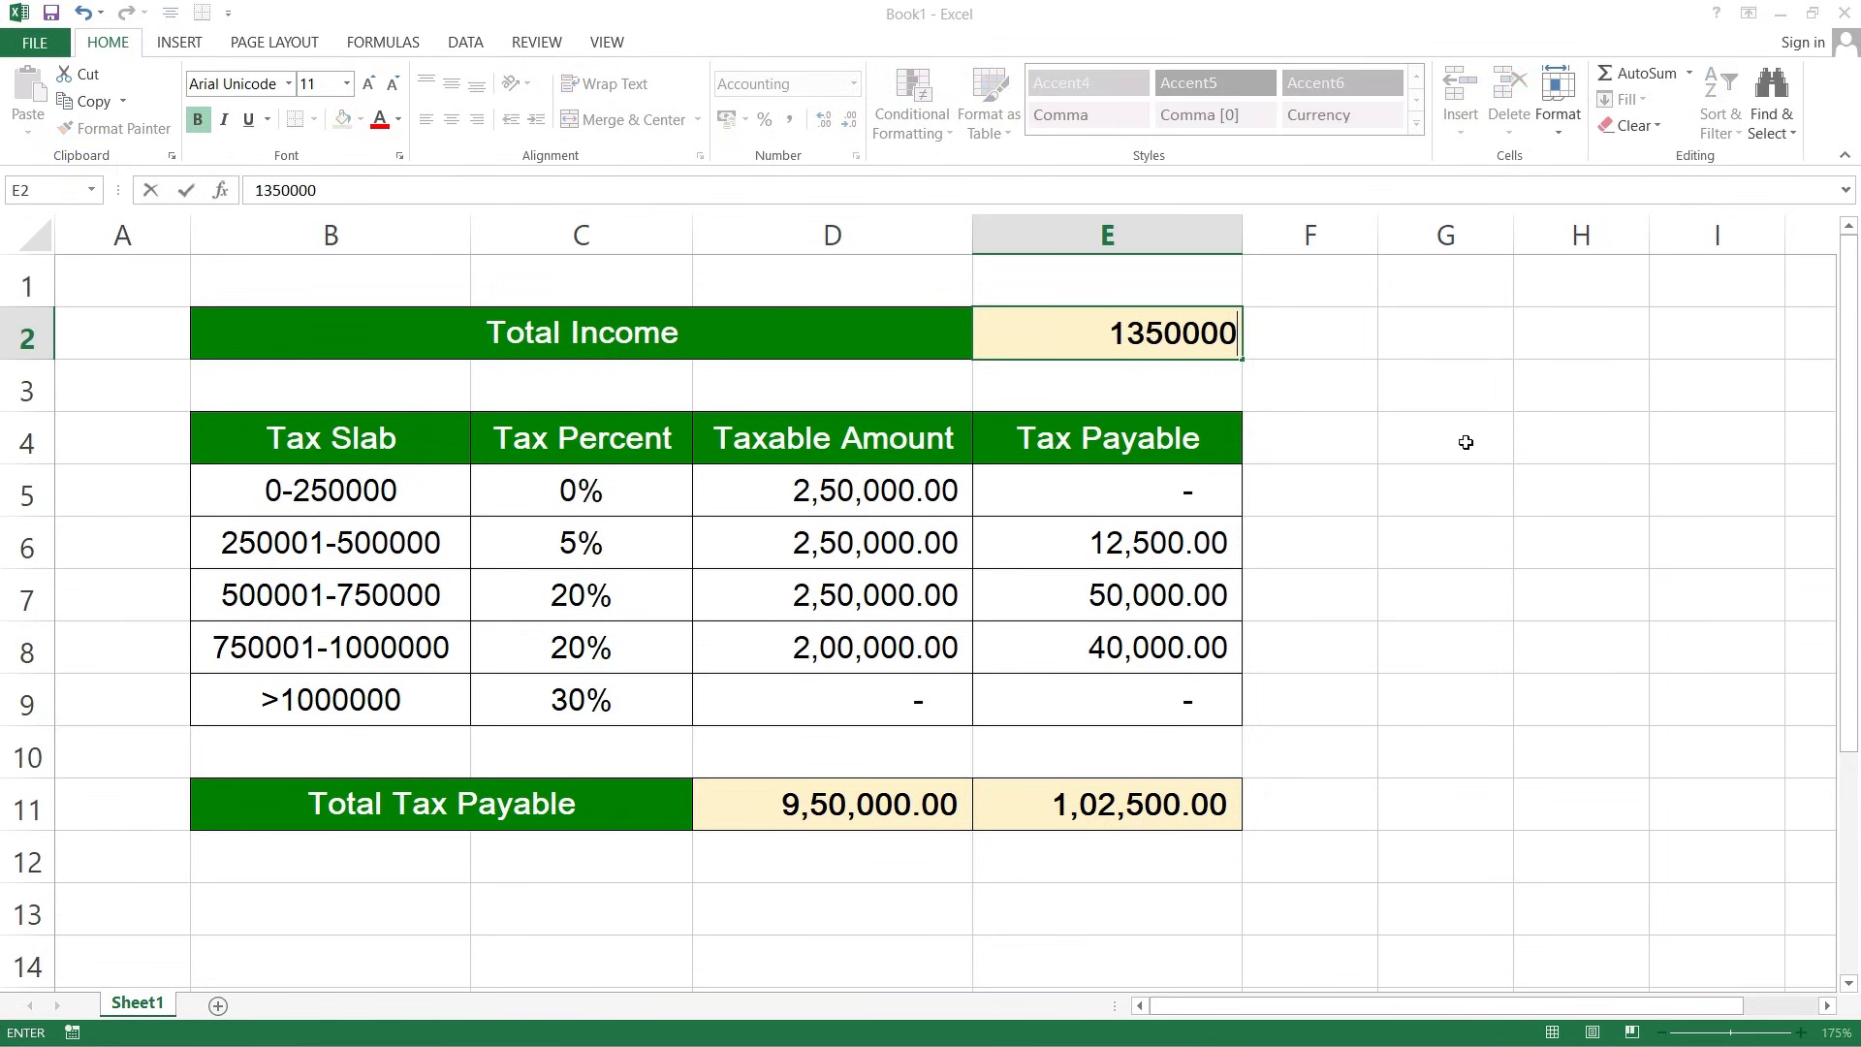
key(Return)
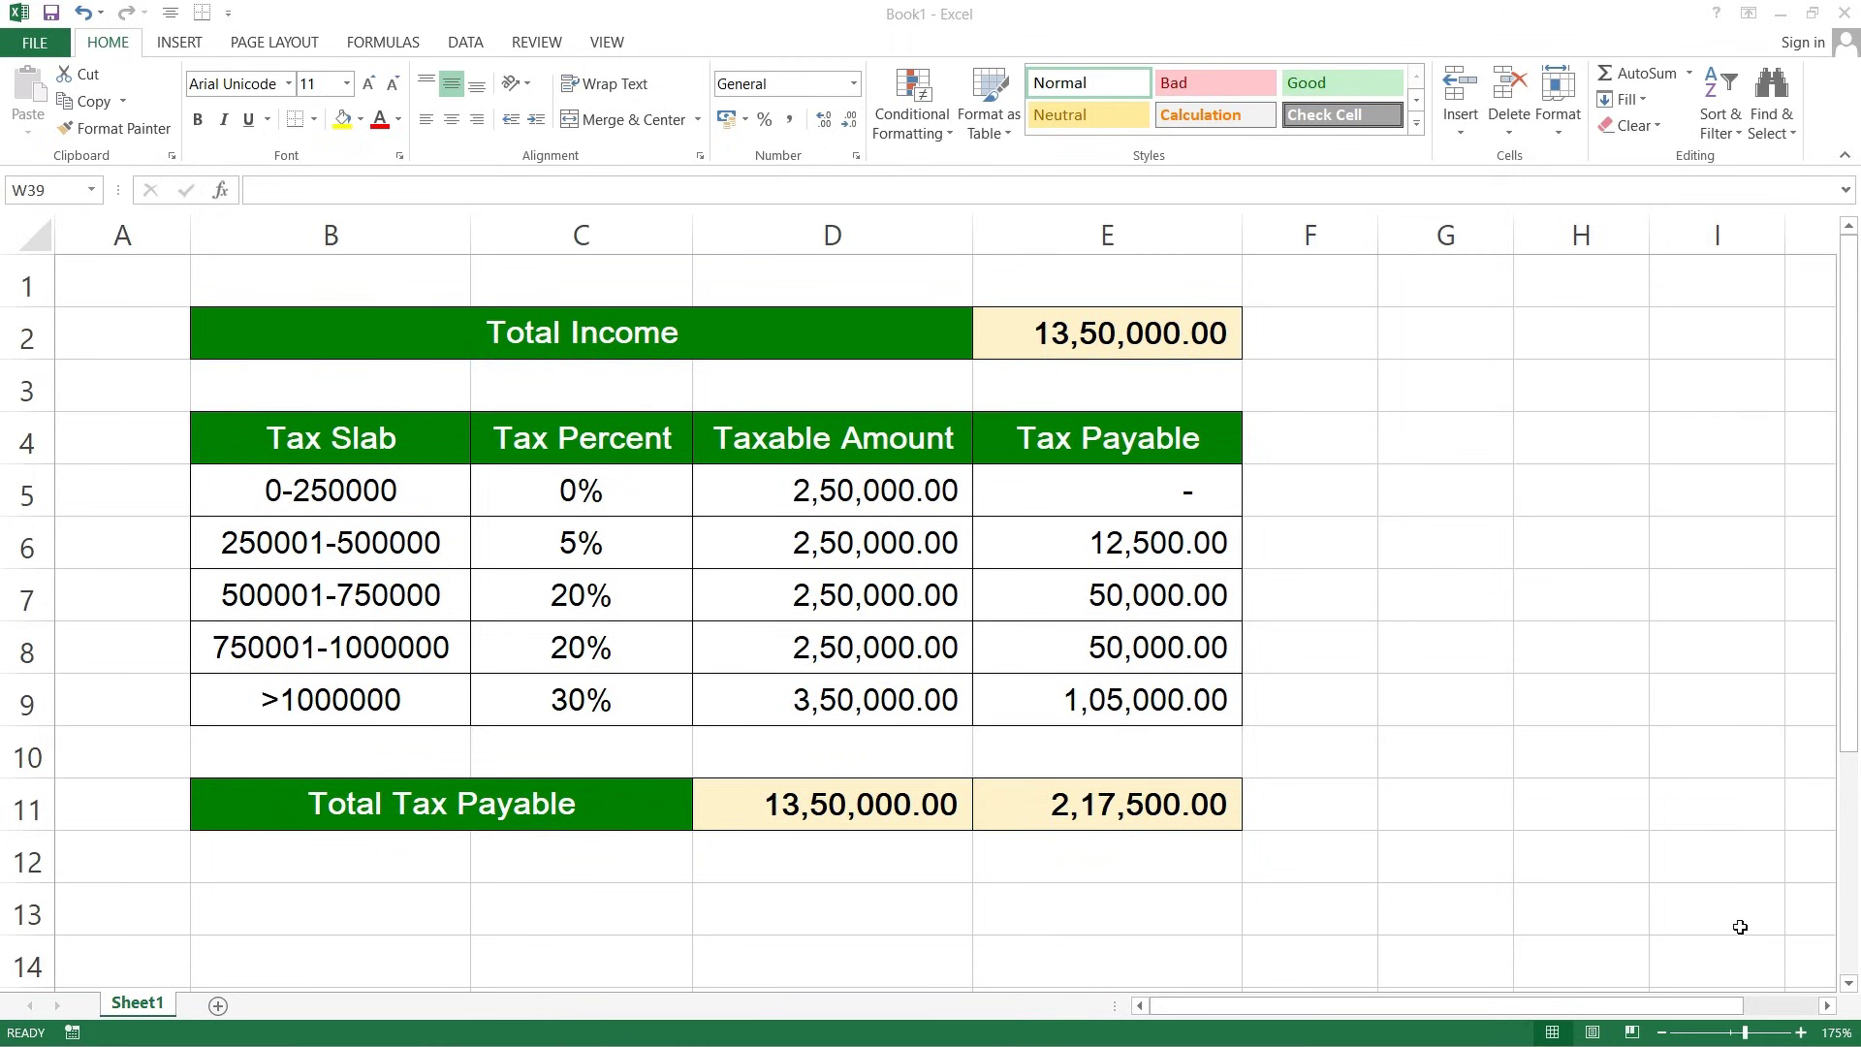